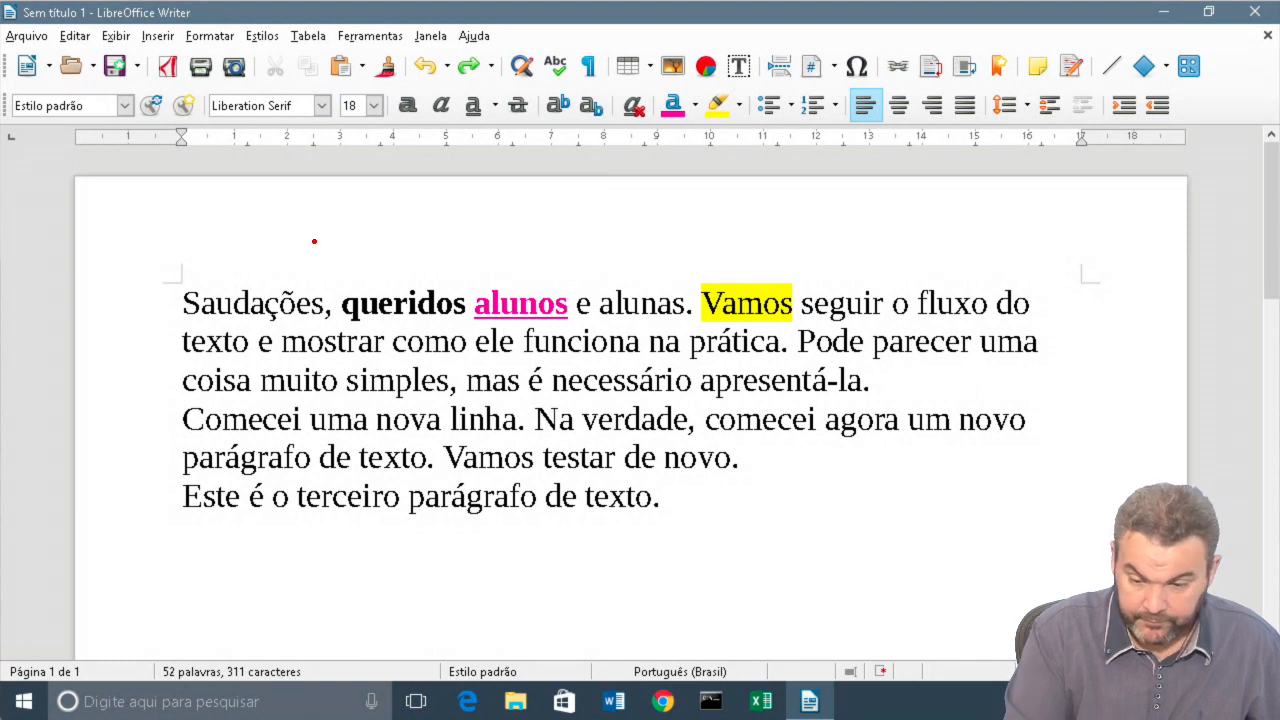
pyautogui.moveTo(322, 238)
pyautogui.mouseDown()
pyautogui.moveTo(311, 262)
pyautogui.moveTo(325, 260)
pyautogui.mouseUp()
pyautogui.moveTo(335, 258)
pyautogui.mouseDown()
pyautogui.moveTo(341, 236)
pyautogui.moveTo(351, 254)
pyautogui.mouseUp()
pyautogui.moveTo(338, 246); pyautogui.dragTo(360, 254)
pyautogui.moveTo(357, 230); pyautogui.dragTo(384, 250)
pyautogui.moveTo(382, 248); pyautogui.dragTo(396, 240)
pyautogui.moveTo(418, 221)
pyautogui.mouseDown()
pyautogui.moveTo(406, 240)
pyautogui.moveTo(424, 239)
pyautogui.mouseUp()
pyautogui.moveTo(433, 223)
pyautogui.mouseDown()
pyautogui.moveTo(437, 242)
pyautogui.moveTo(446, 219)
pyautogui.mouseUp()
pyautogui.moveTo(453, 218)
pyautogui.mouseDown()
pyautogui.moveTo(472, 239)
pyautogui.moveTo(468, 227)
pyautogui.mouseUp()
pyautogui.moveTo(454, 218); pyautogui.dragTo(470, 214)
pyautogui.moveTo(478, 215)
pyautogui.mouseDown()
pyautogui.moveTo(479, 237)
pyautogui.moveTo(526, 236)
pyautogui.mouseUp()
pyautogui.moveTo(509, 225); pyautogui.dragTo(520, 208)
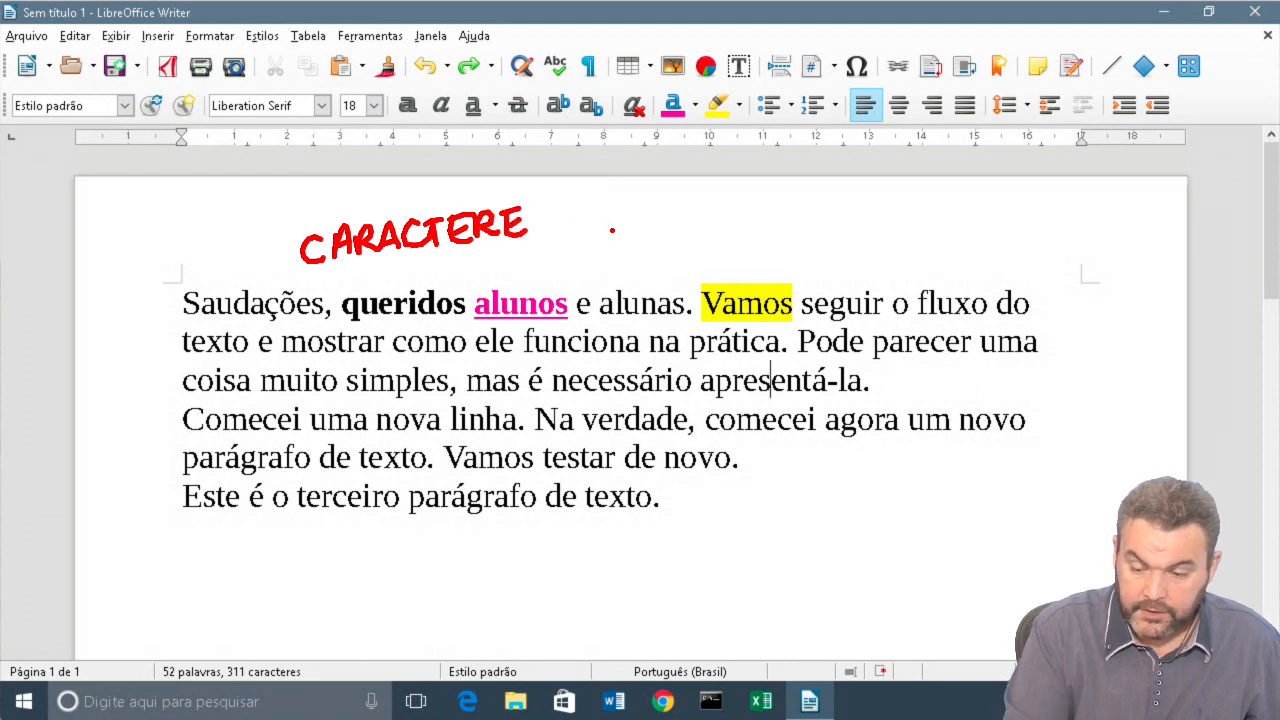
pyautogui.moveTo(608, 228)
pyautogui.mouseDown()
pyautogui.moveTo(632, 250)
pyautogui.moveTo(608, 252)
pyautogui.mouseUp()
pyautogui.moveTo(692, 210)
pyautogui.mouseDown()
pyautogui.moveTo(696, 250)
pyautogui.moveTo(694, 232)
pyautogui.moveTo(745, 249)
pyautogui.mouseUp()
pyautogui.moveTo(743, 228); pyautogui.dragTo(763, 247)
pyautogui.moveTo(776, 228)
pyautogui.mouseDown()
pyautogui.moveTo(786, 246)
pyautogui.moveTo(784, 229)
pyautogui.mouseUp()
pyautogui.moveTo(813, 227)
pyautogui.mouseDown()
pyautogui.moveTo(794, 237)
pyautogui.moveTo(806, 241)
pyautogui.mouseUp()
pyautogui.moveTo(827, 232)
pyautogui.mouseDown()
pyautogui.moveTo(826, 250)
pyautogui.moveTo(845, 248)
pyautogui.mouseUp()
pyautogui.moveTo(859, 224)
pyautogui.mouseDown()
pyautogui.moveTo(849, 246)
pyautogui.moveTo(872, 244)
pyautogui.mouseUp()
pyautogui.moveTo(850, 241); pyautogui.dragTo(868, 239)
pyautogui.moveTo(879, 224)
pyautogui.mouseDown()
pyautogui.moveTo(878, 246)
pyautogui.moveTo(898, 221)
pyautogui.mouseUp()
pyautogui.moveTo(879, 236); pyautogui.dragTo(893, 234)
pyautogui.moveTo(907, 226); pyautogui.dragTo(909, 226)
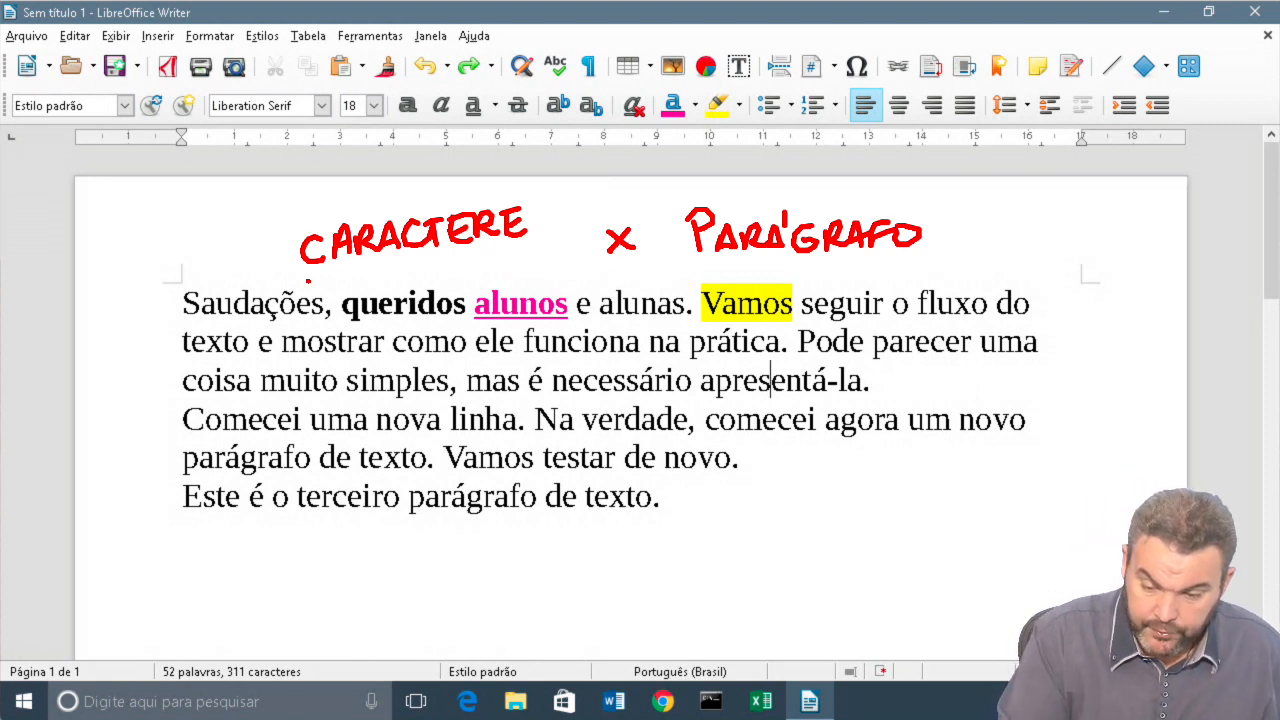
pyautogui.moveTo(305, 276)
pyautogui.mouseDown()
pyautogui.moveTo(326, 284)
pyautogui.moveTo(556, 198)
pyautogui.moveTo(290, 250)
pyautogui.moveTo(330, 292)
pyautogui.mouseUp()
pyautogui.moveTo(533, 212); pyautogui.dragTo(640, 168)
pyautogui.moveTo(624, 184); pyautogui.dragTo(724, 162)
pyautogui.moveTo(736, 164)
pyautogui.mouseDown()
pyautogui.moveTo(734, 188)
pyautogui.moveTo(748, 186)
pyautogui.mouseUp()
pyautogui.moveTo(727, 178); pyautogui.dragTo(744, 176)
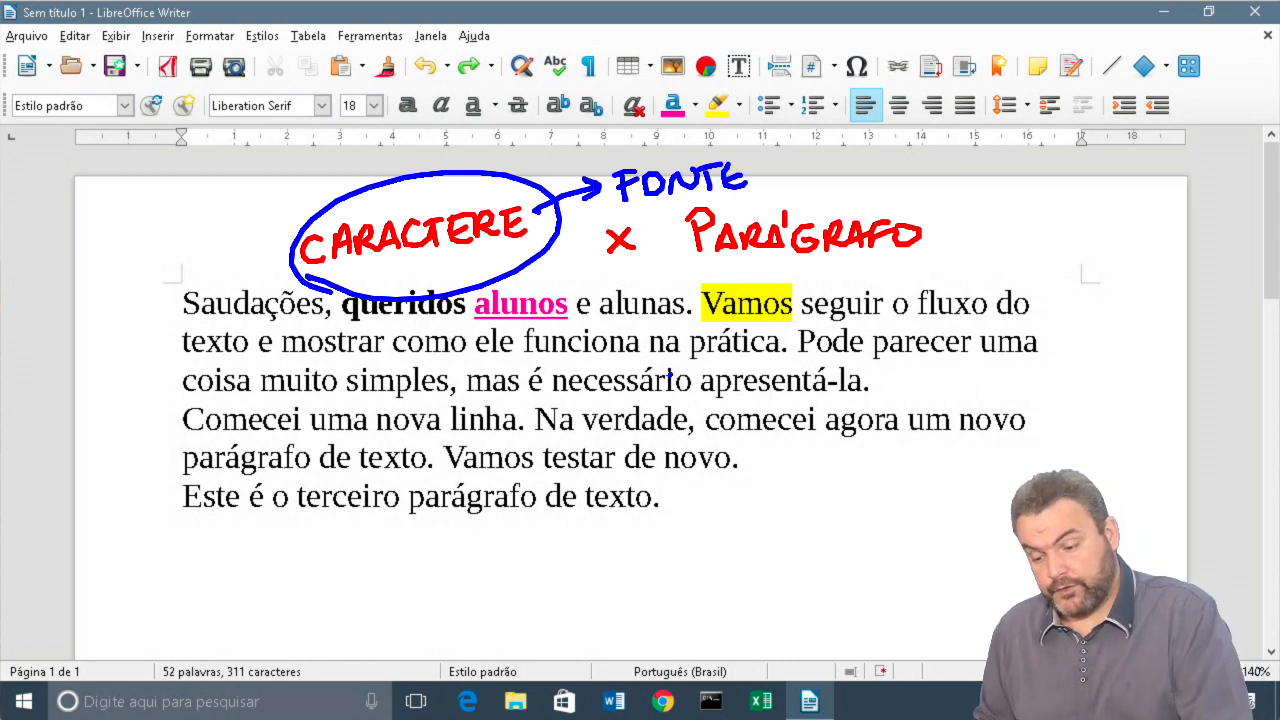
pyautogui.moveTo(616, 205)
pyautogui.mouseDown()
pyautogui.moveTo(682, 212)
pyautogui.moveTo(622, 152)
pyautogui.moveTo(612, 200)
pyautogui.mouseUp()
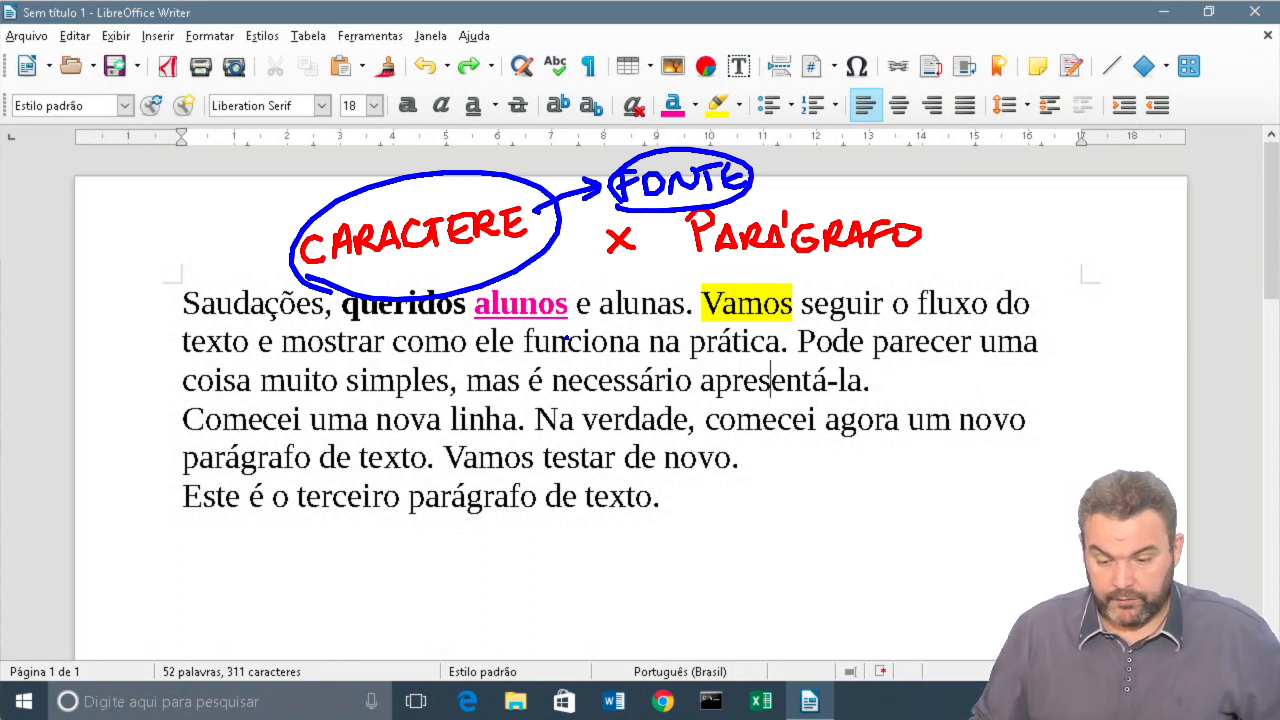
pyautogui.moveTo(305, 283); pyautogui.dragTo(556, 224)
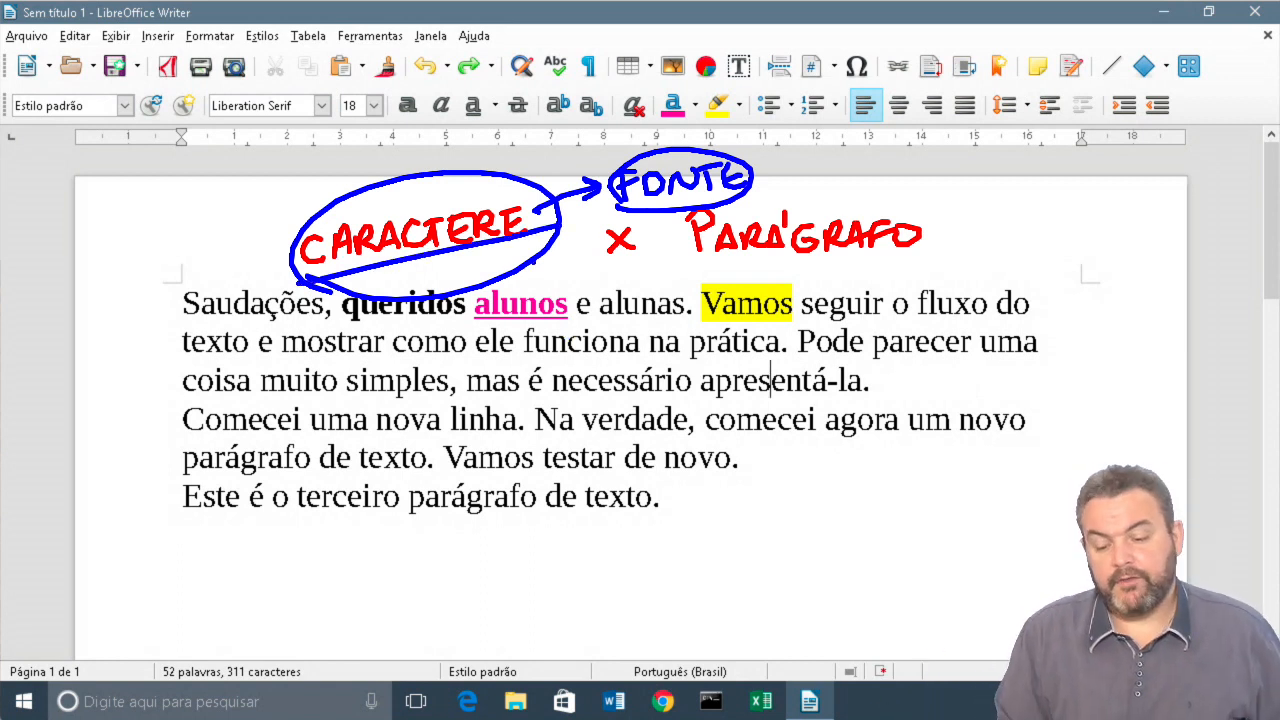
pyautogui.press('Escape')
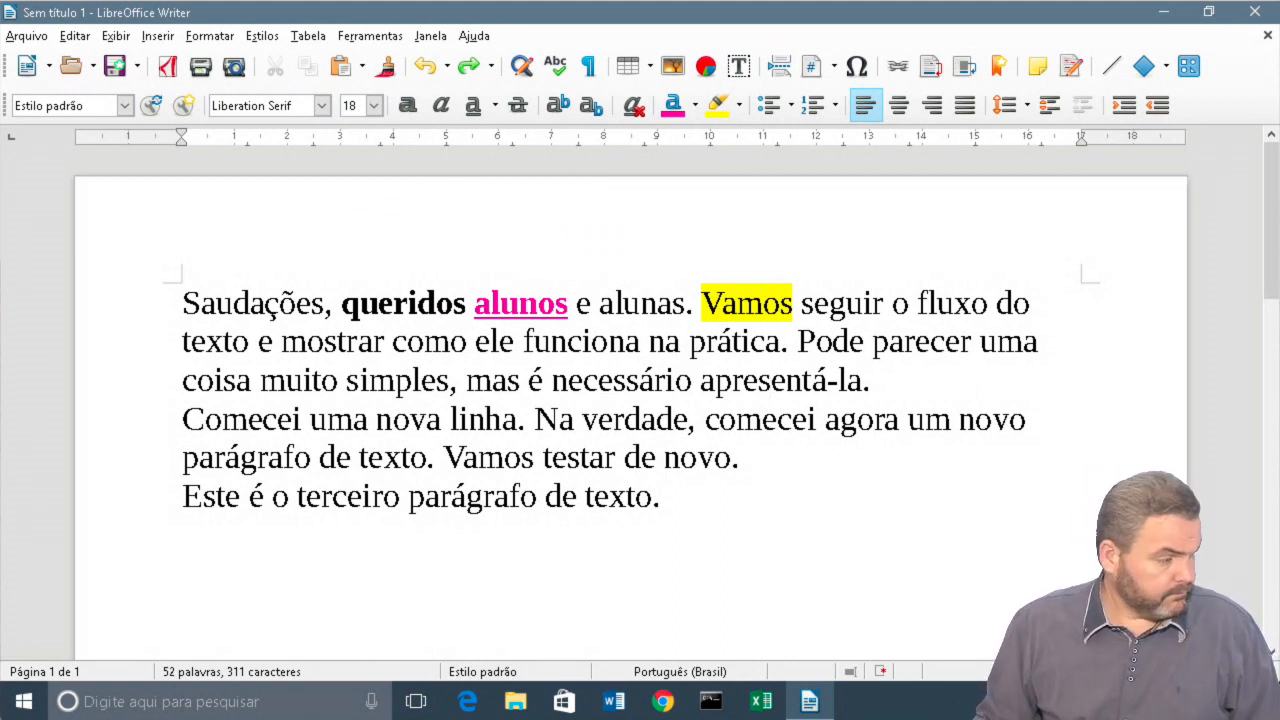
# - Set the font size of the word "Saudações" in the first paragraph to 60
pyautogui.doubleClick(274, 295)
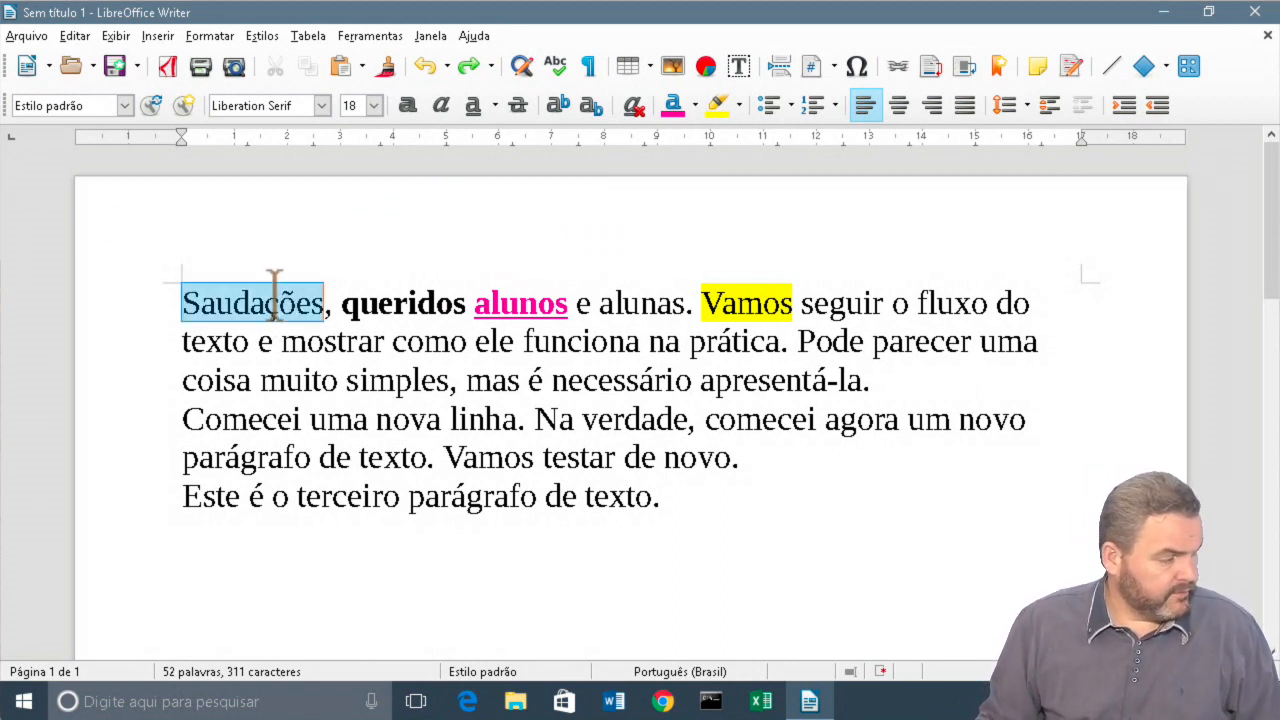
pyautogui.click(375, 106)
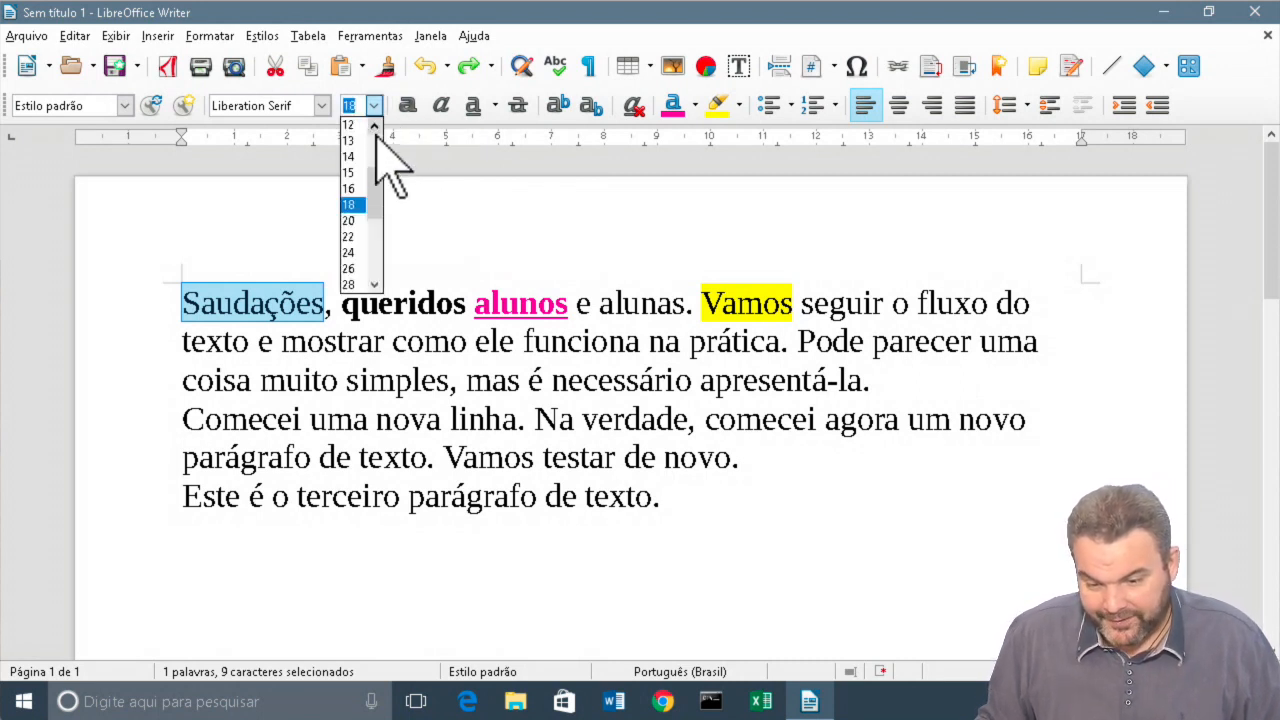
pyautogui.scroll(-3, 360, 255)
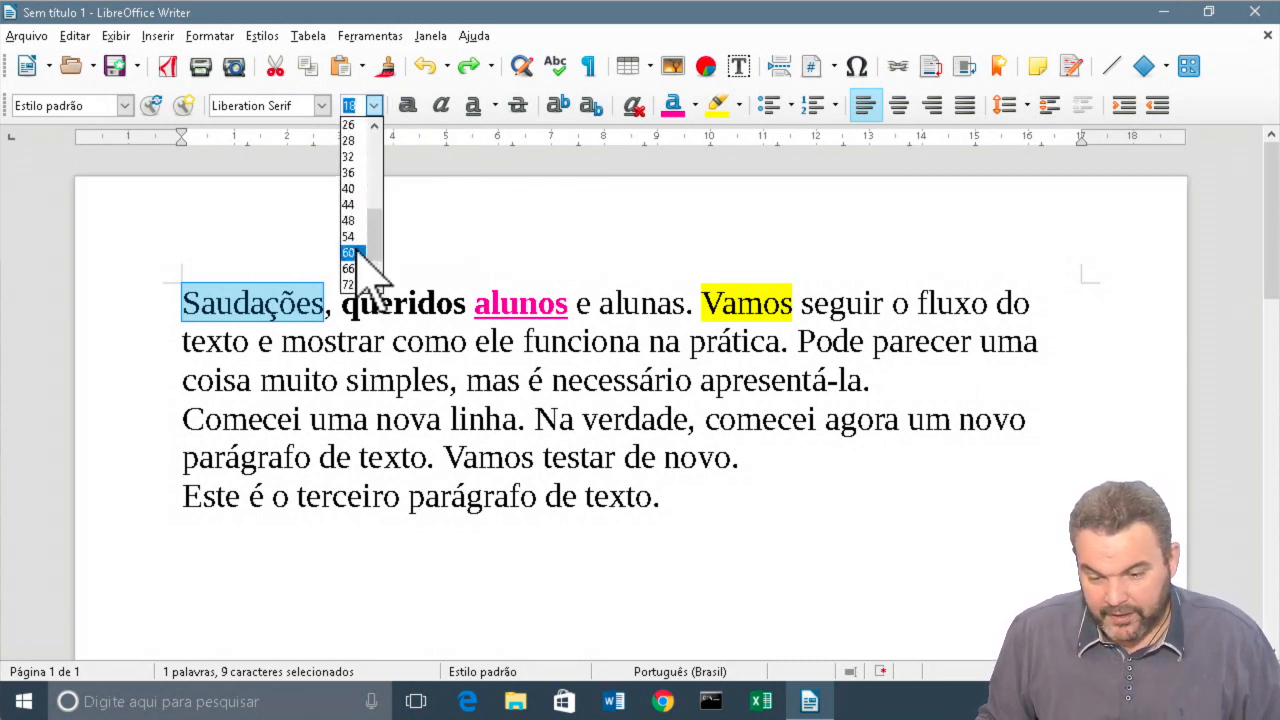
pyautogui.click(350, 253)
pyautogui.click(477, 490)
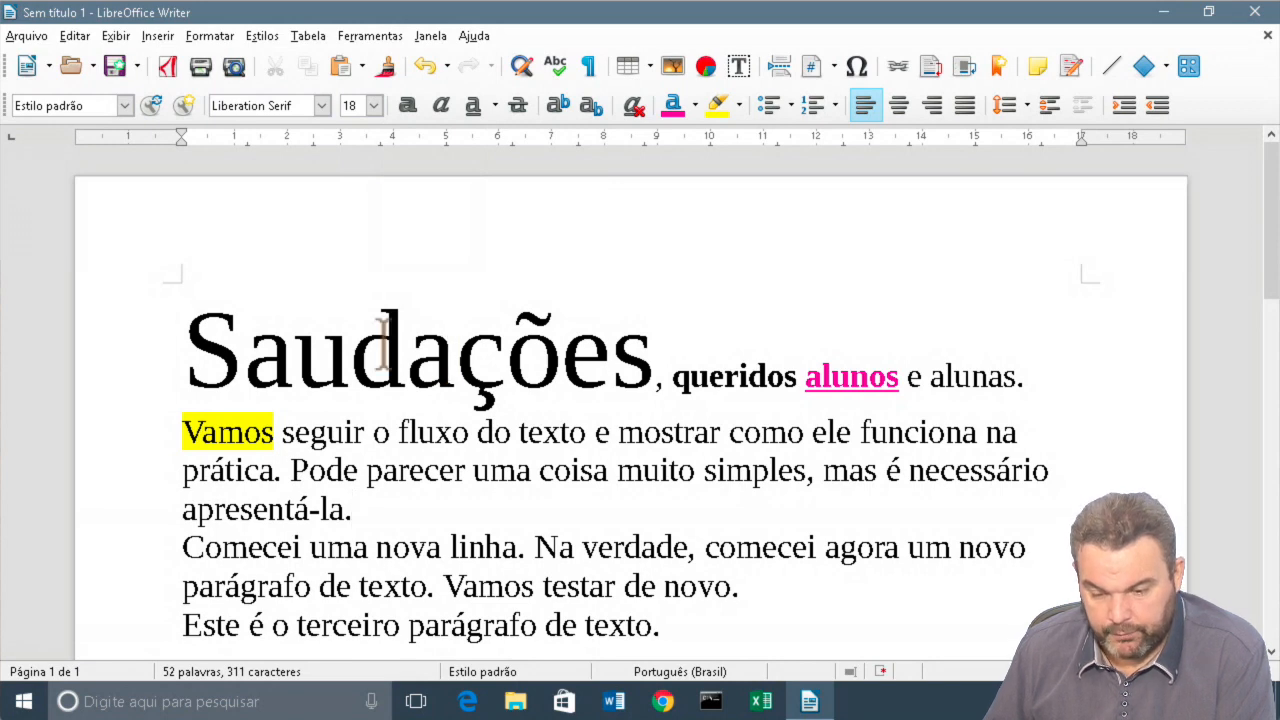
# - Make the first "a" of "Saudações" bold and underline its "d"
pyautogui.click(296, 372)
pyautogui.moveTo(296, 372); pyautogui.dragTo(261, 363)
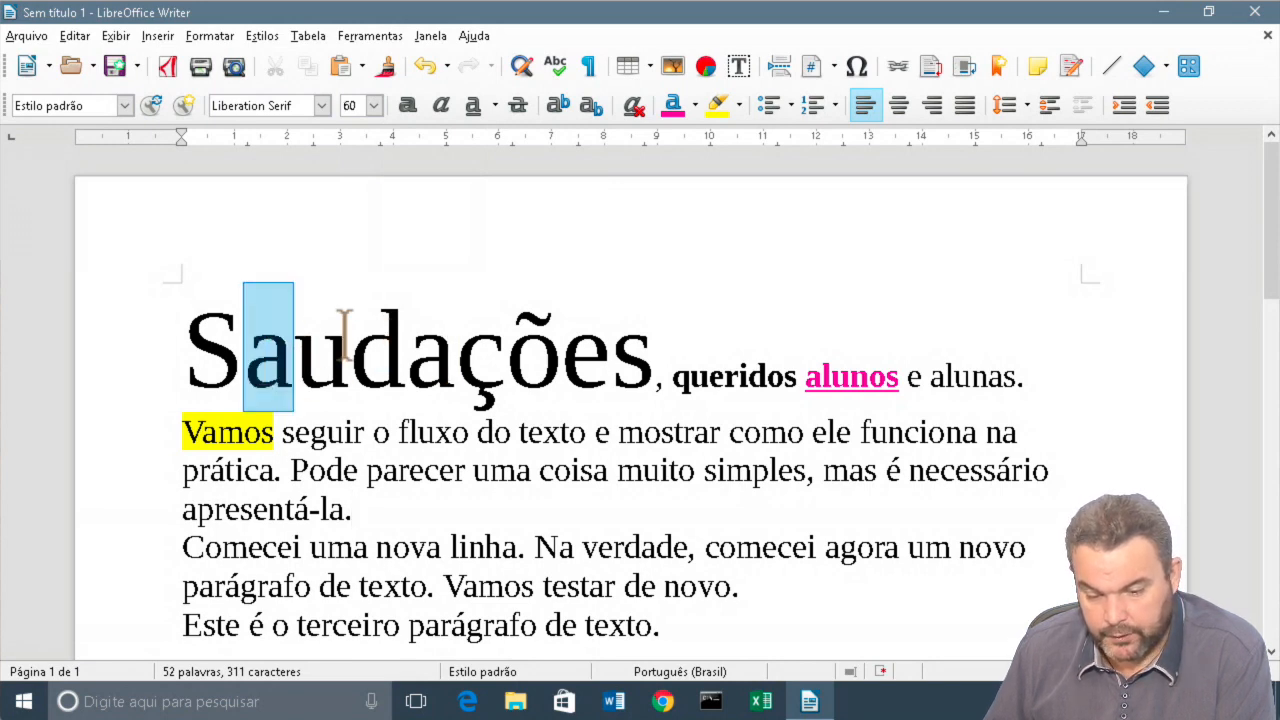
pyautogui.click(408, 106)
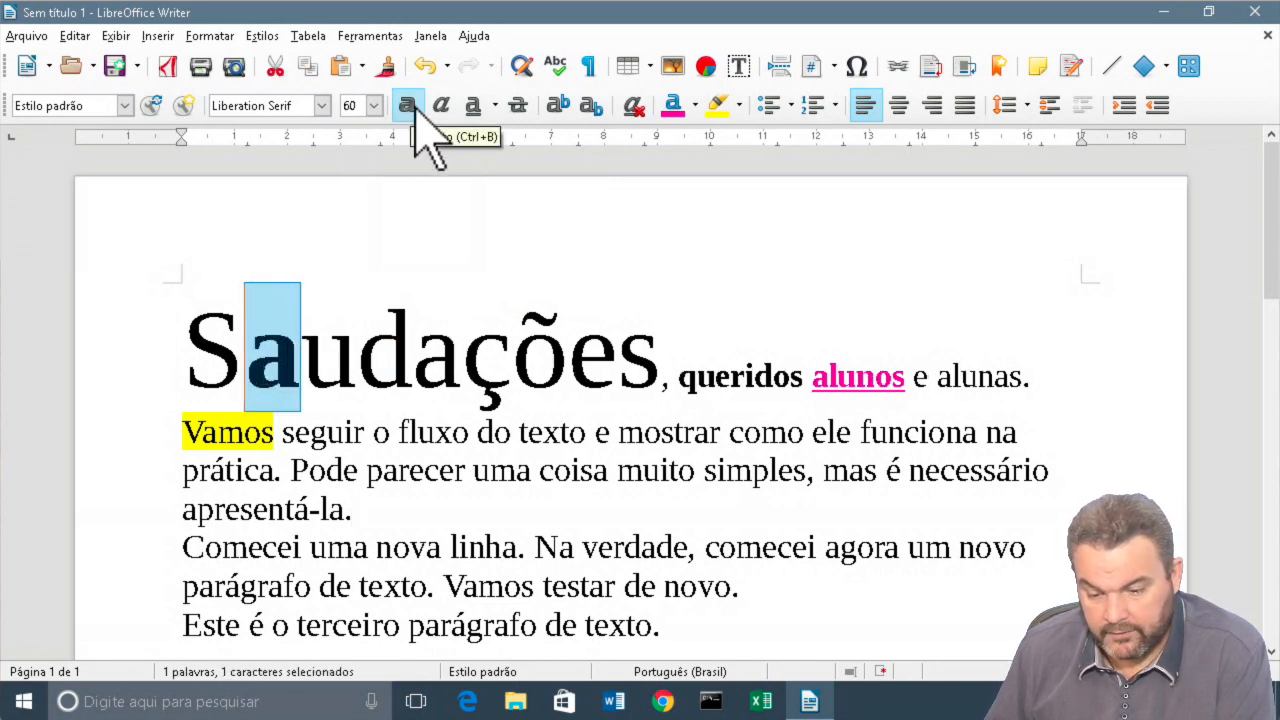
pyautogui.click(420, 470)
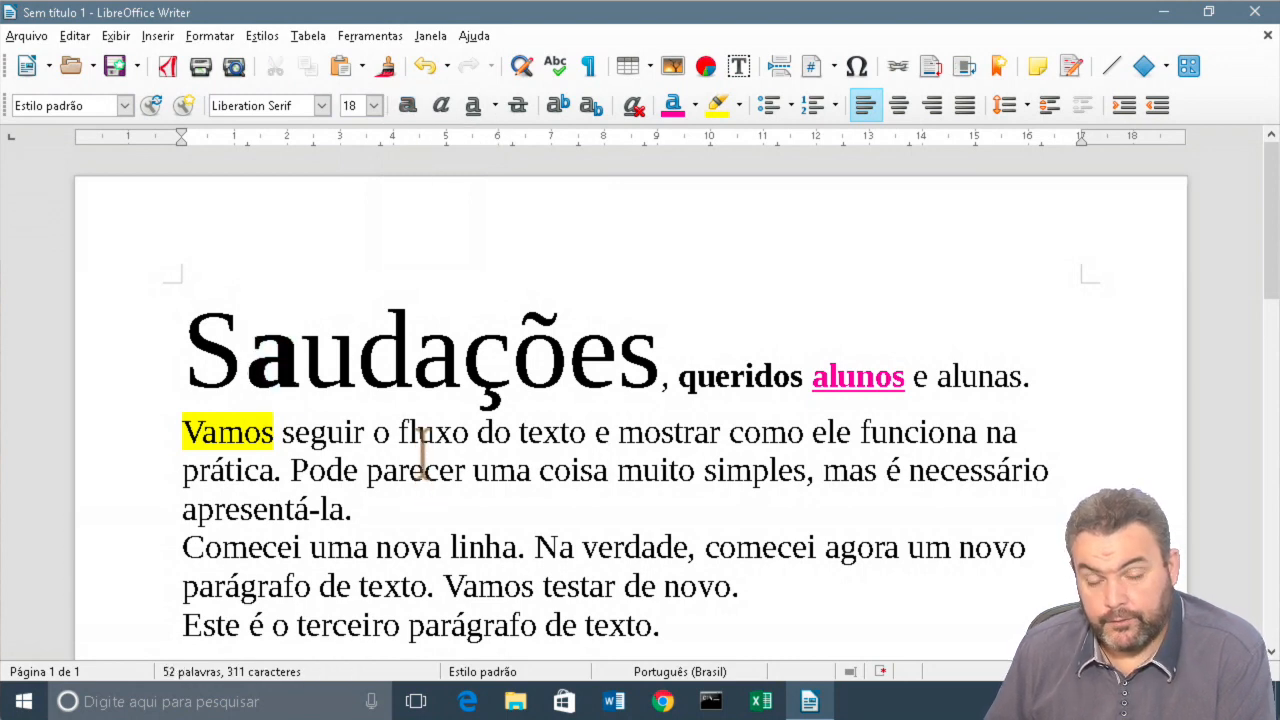
pyautogui.moveTo(357, 360); pyautogui.dragTo(414, 350)
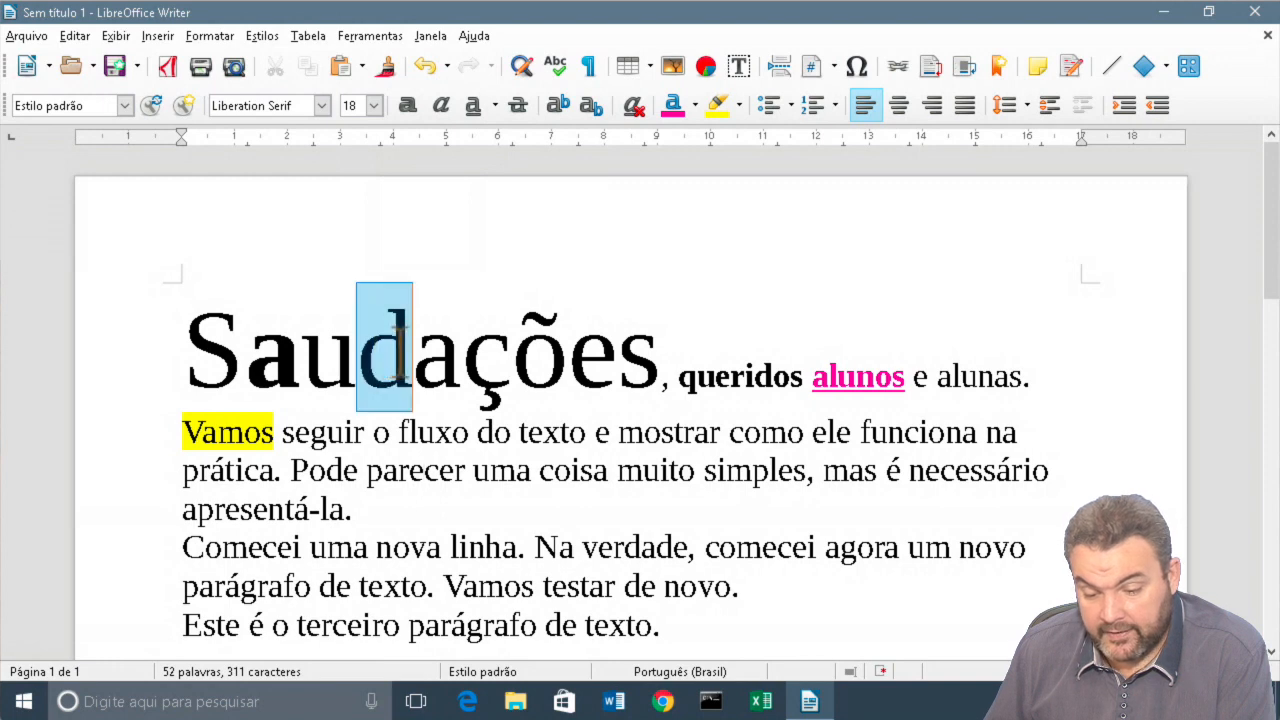
pyautogui.click(482, 118)
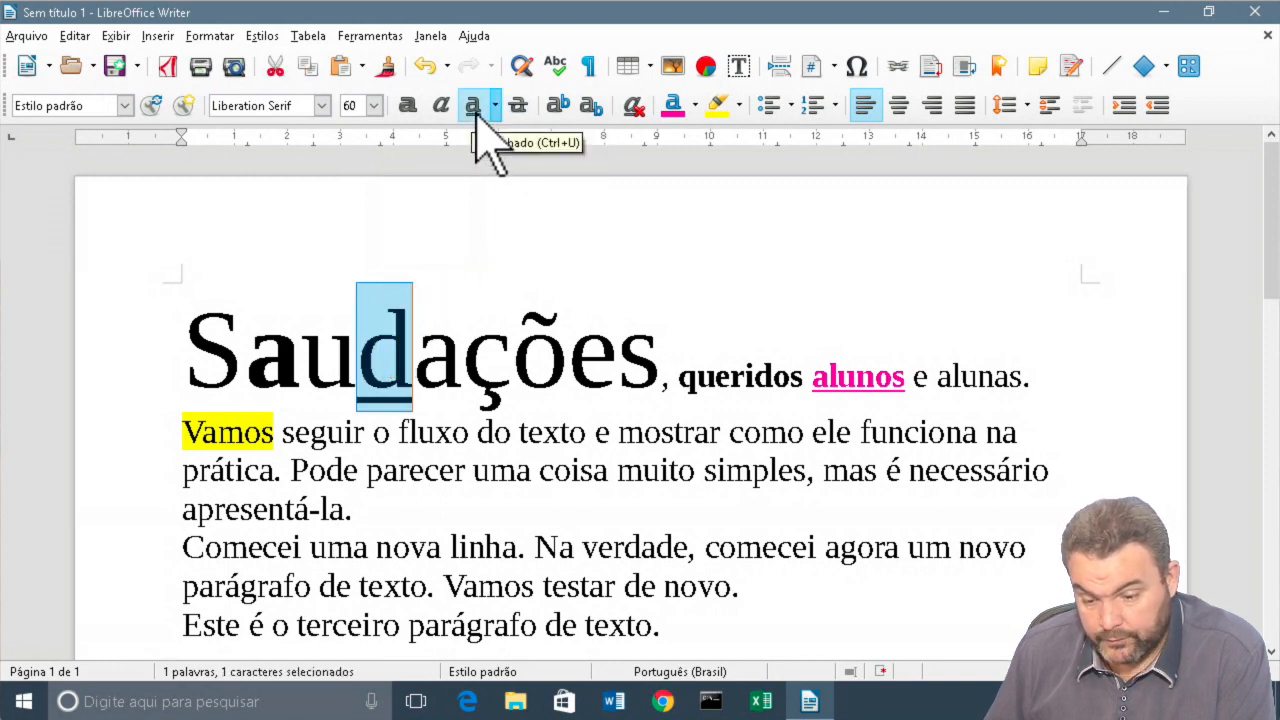
# - Strike through the "ç" of "Saudações" and apply the pink font colour to it
pyautogui.moveTo(463, 345); pyautogui.dragTo(514, 350)
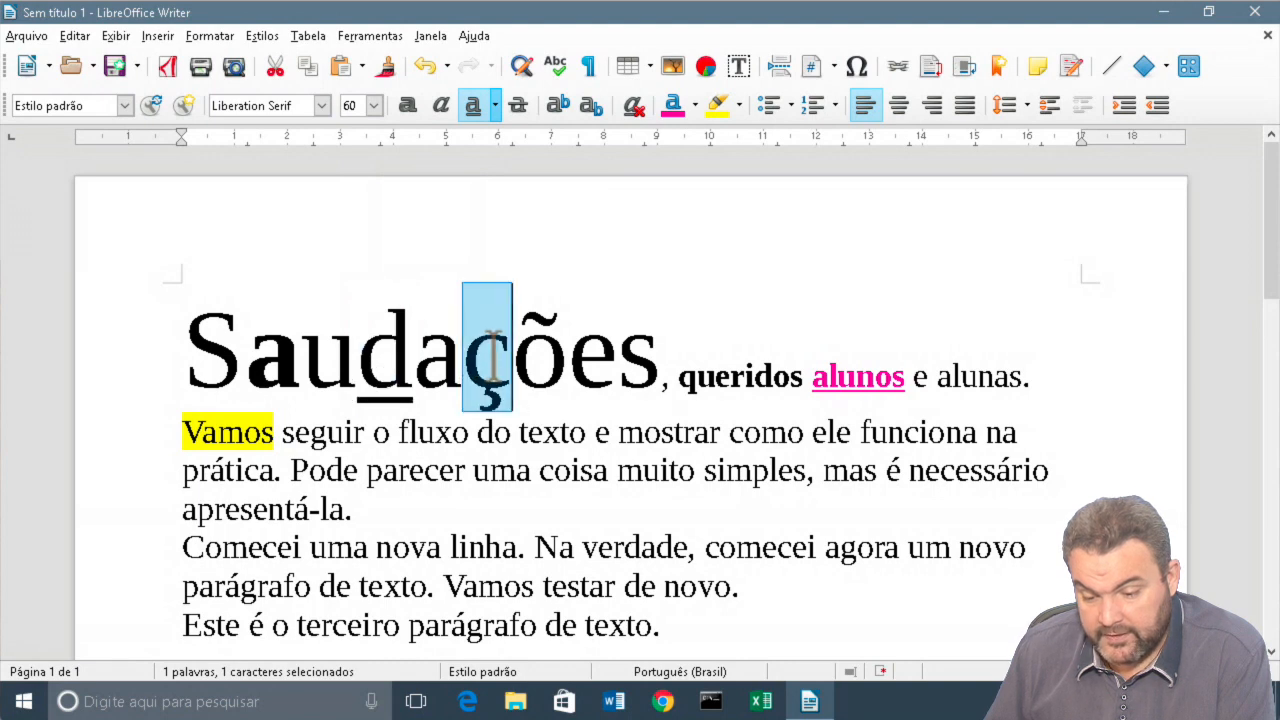
pyautogui.click(517, 105)
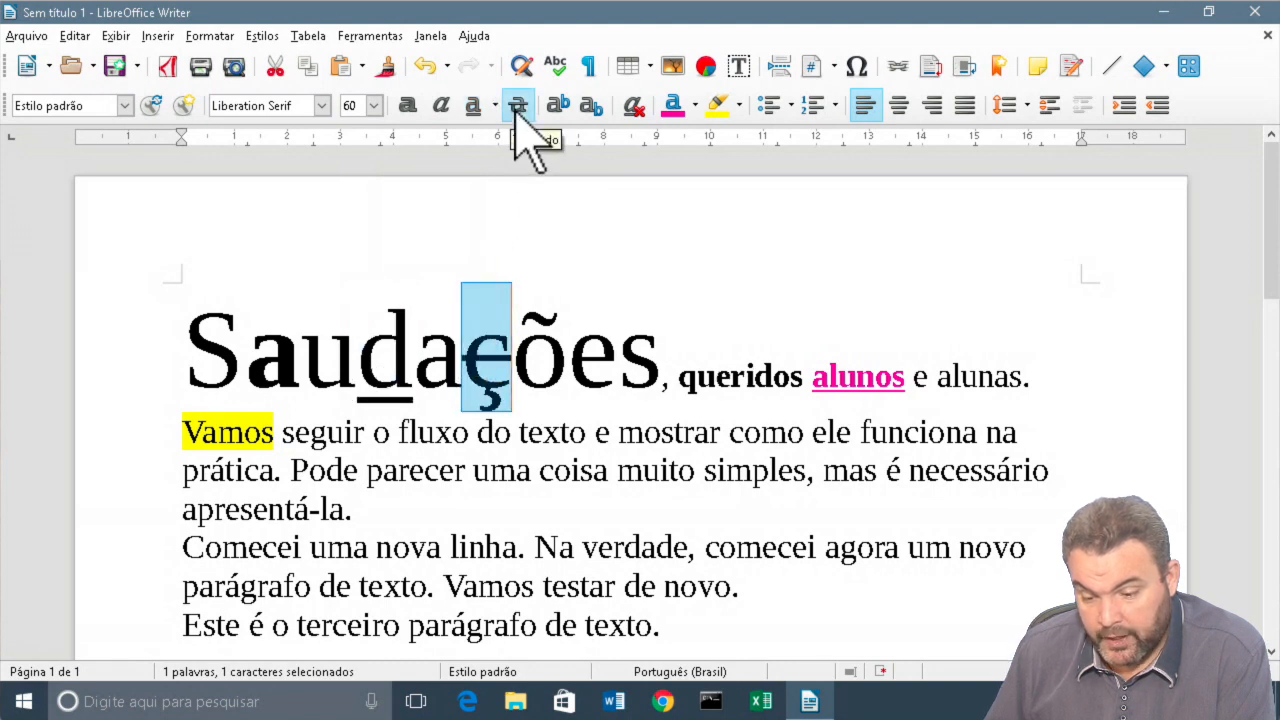
pyautogui.click(663, 98)
pyautogui.click(607, 468)
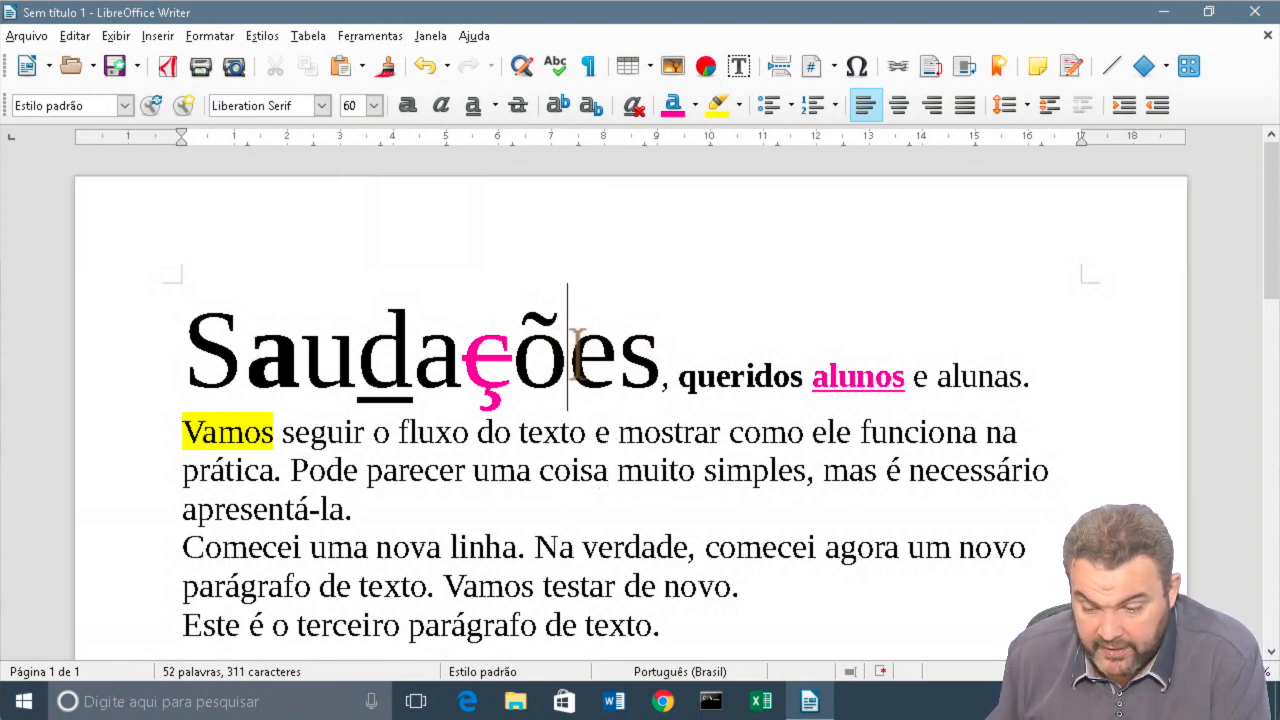
# - Try right alignment on the first paragraph with only the "e" of "Saudações" selected, and restore left alignment
pyautogui.moveTo(567, 355); pyautogui.dragTo(617, 355)
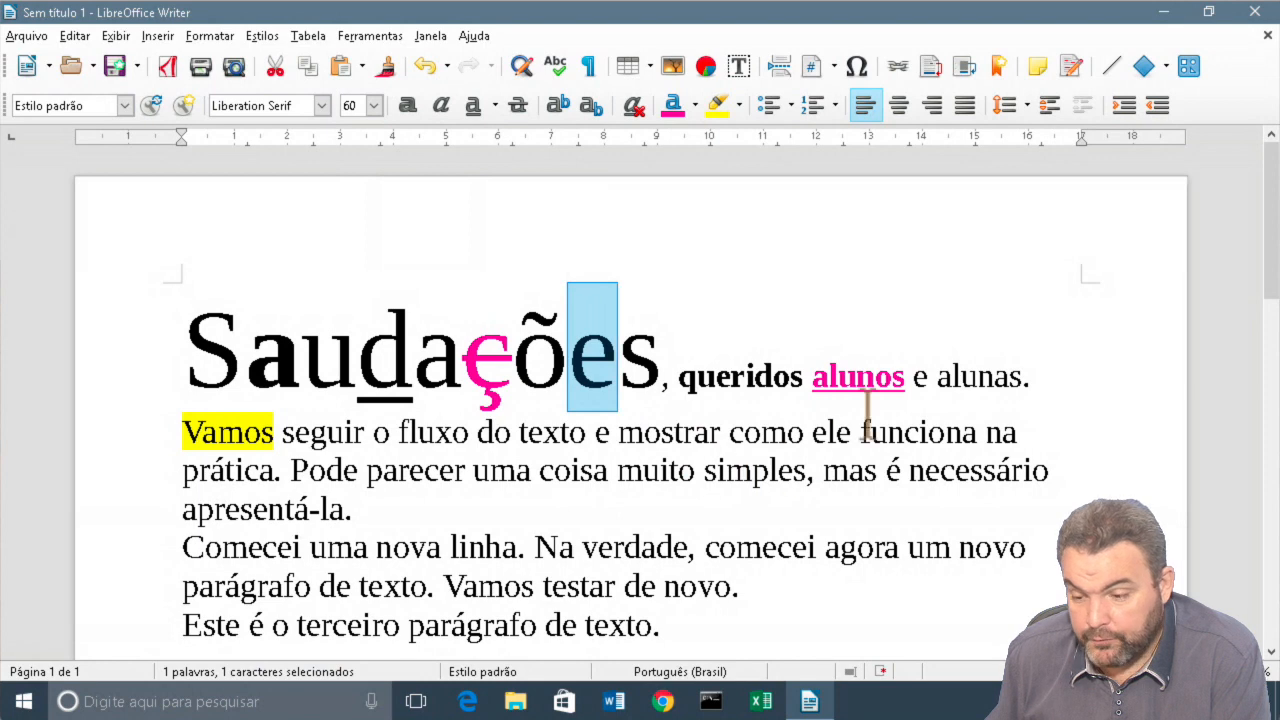
pyautogui.click(932, 105)
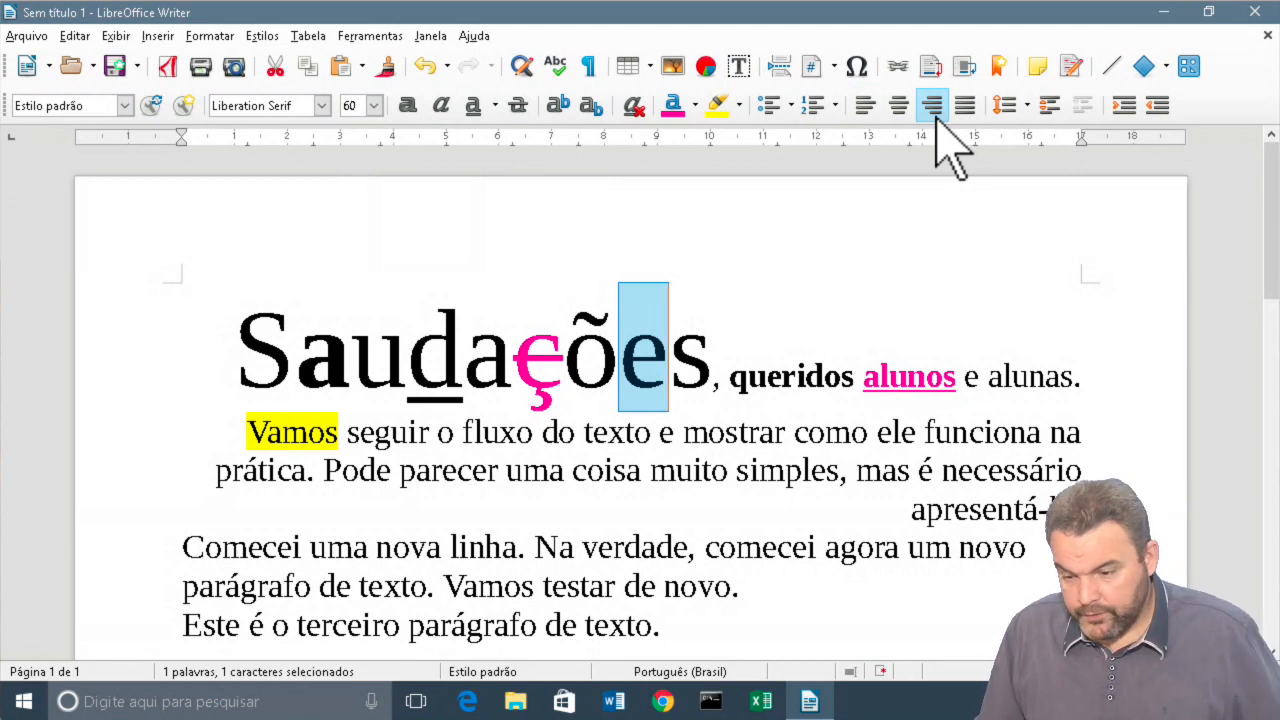
pyautogui.click(866, 108)
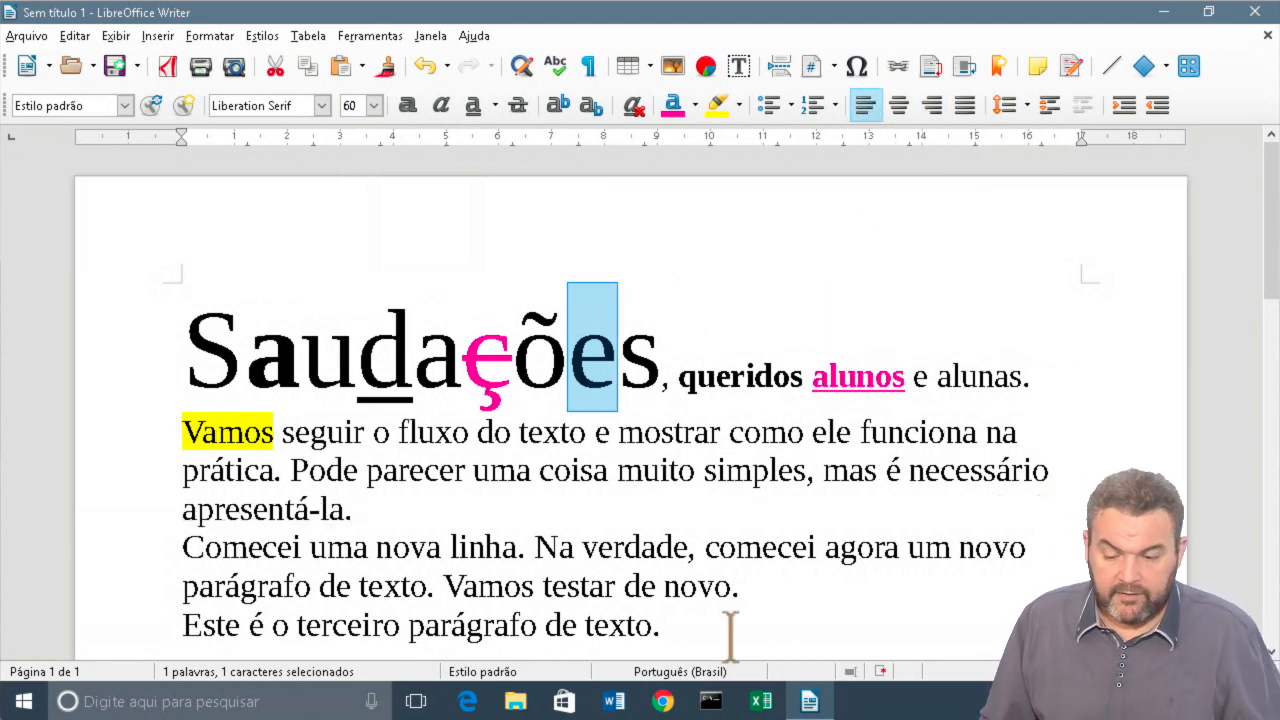
pyautogui.click(627, 586)
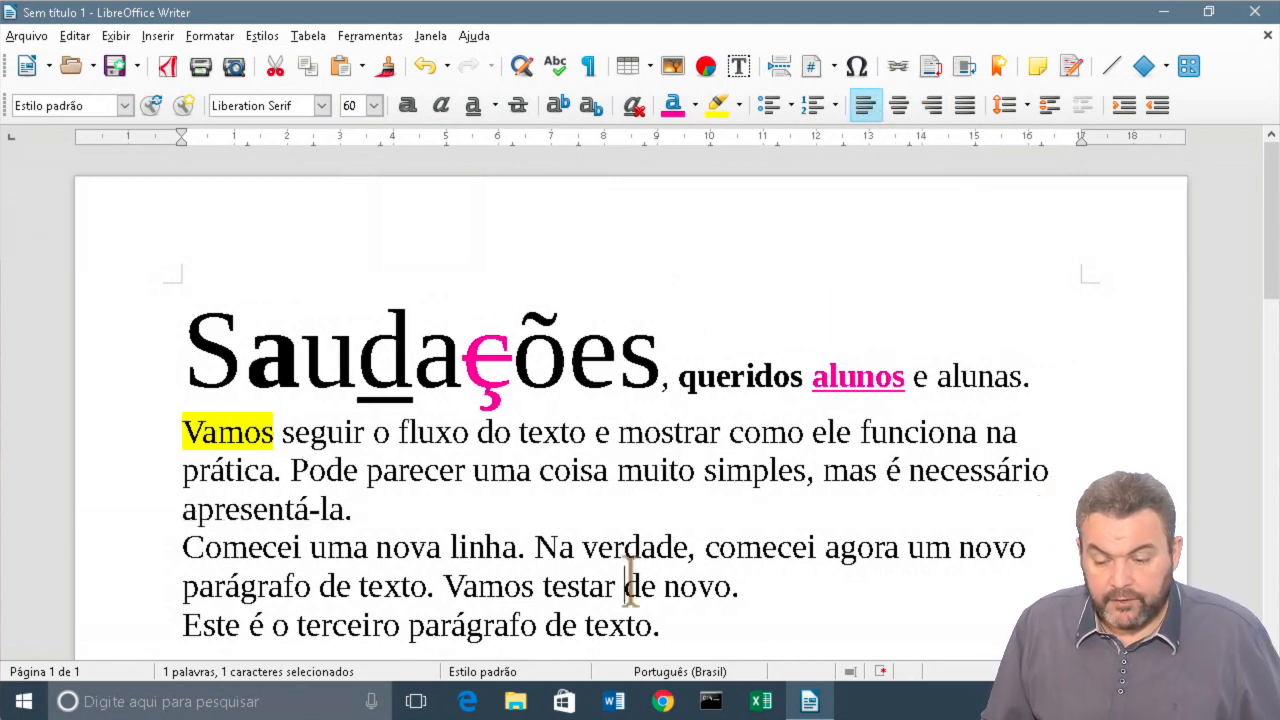
# - Change the font of the whole word "Saudações" to Segoe Print
pyautogui.doubleClick(234, 355)
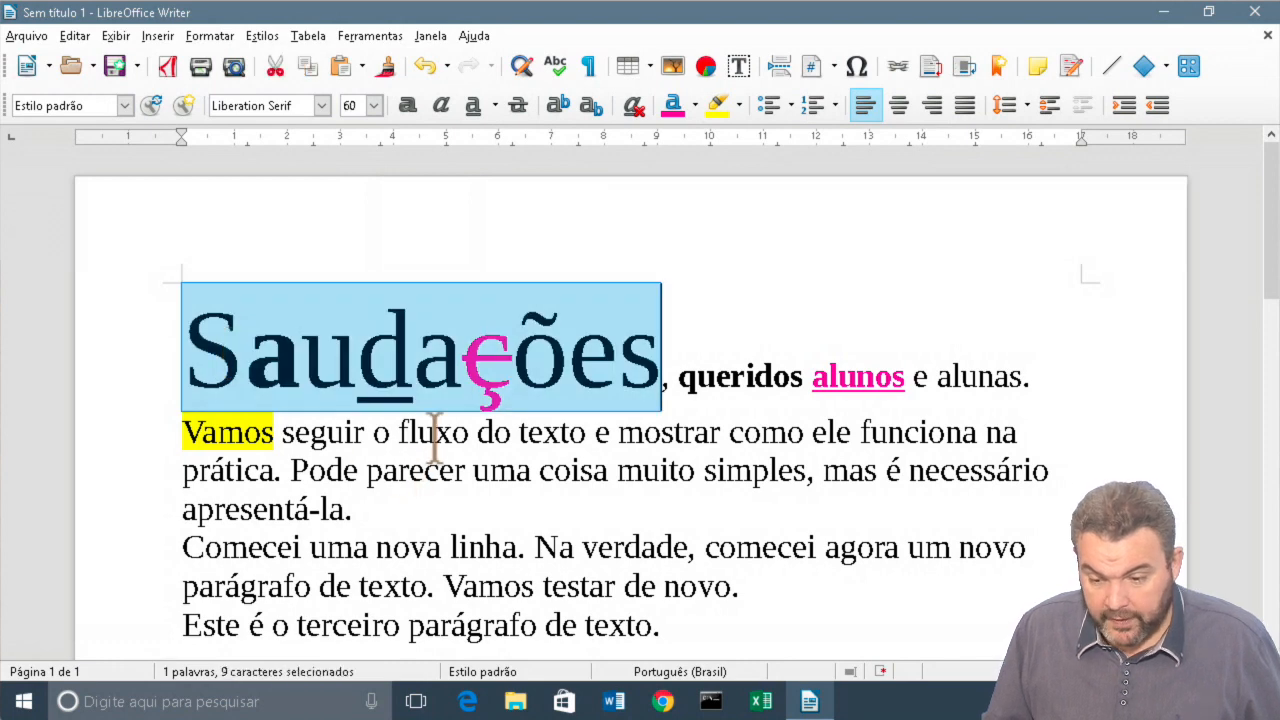
pyautogui.click(322, 107)
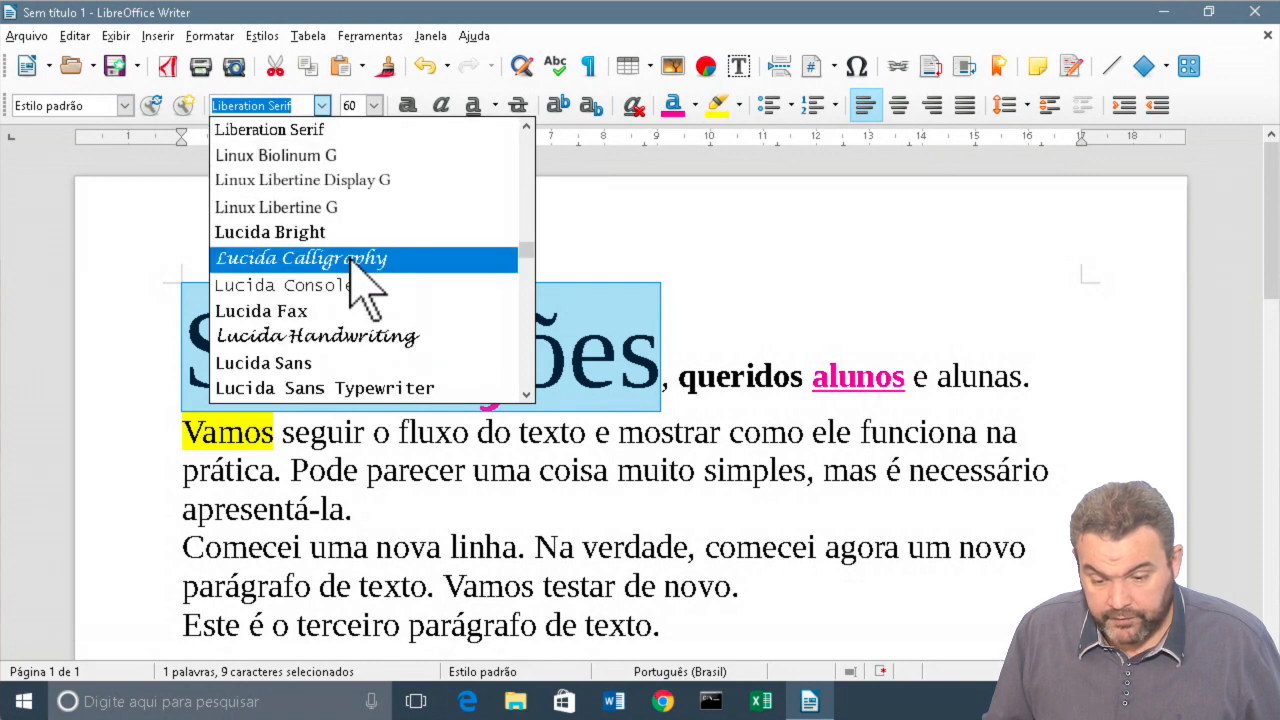
pyautogui.scroll(-4, 362, 290)
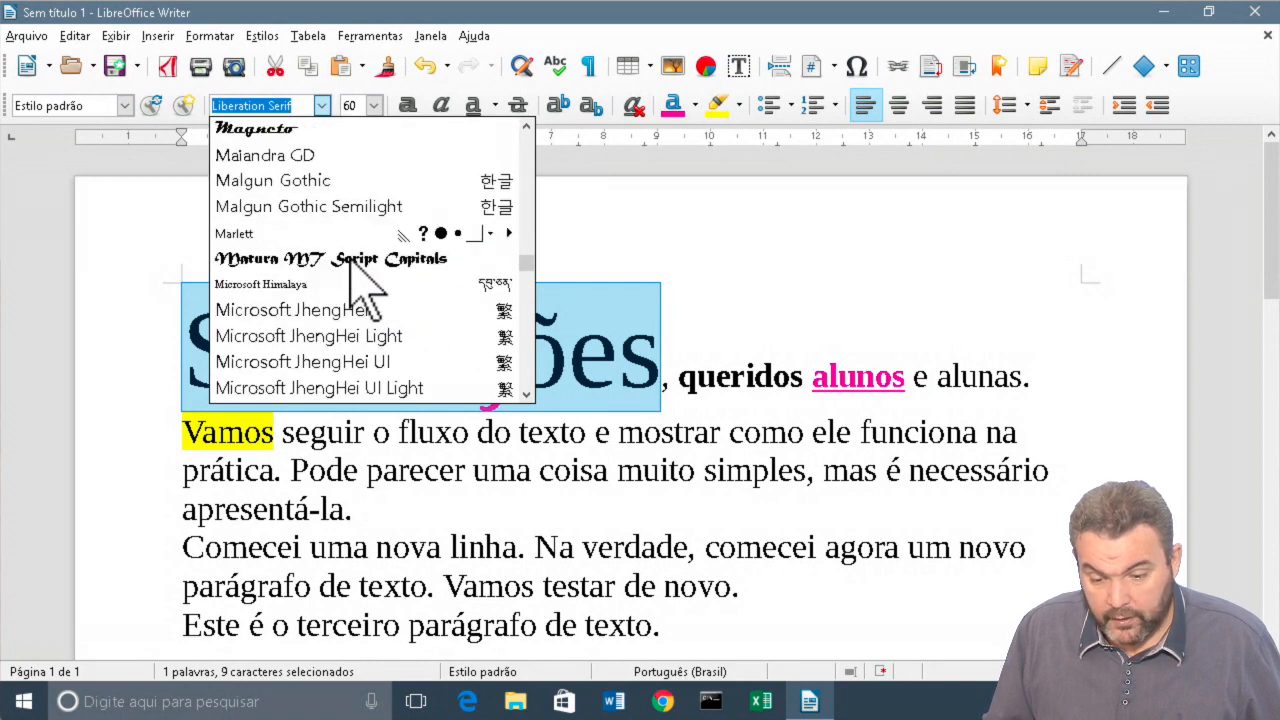
pyautogui.scroll(-12, 362, 290)
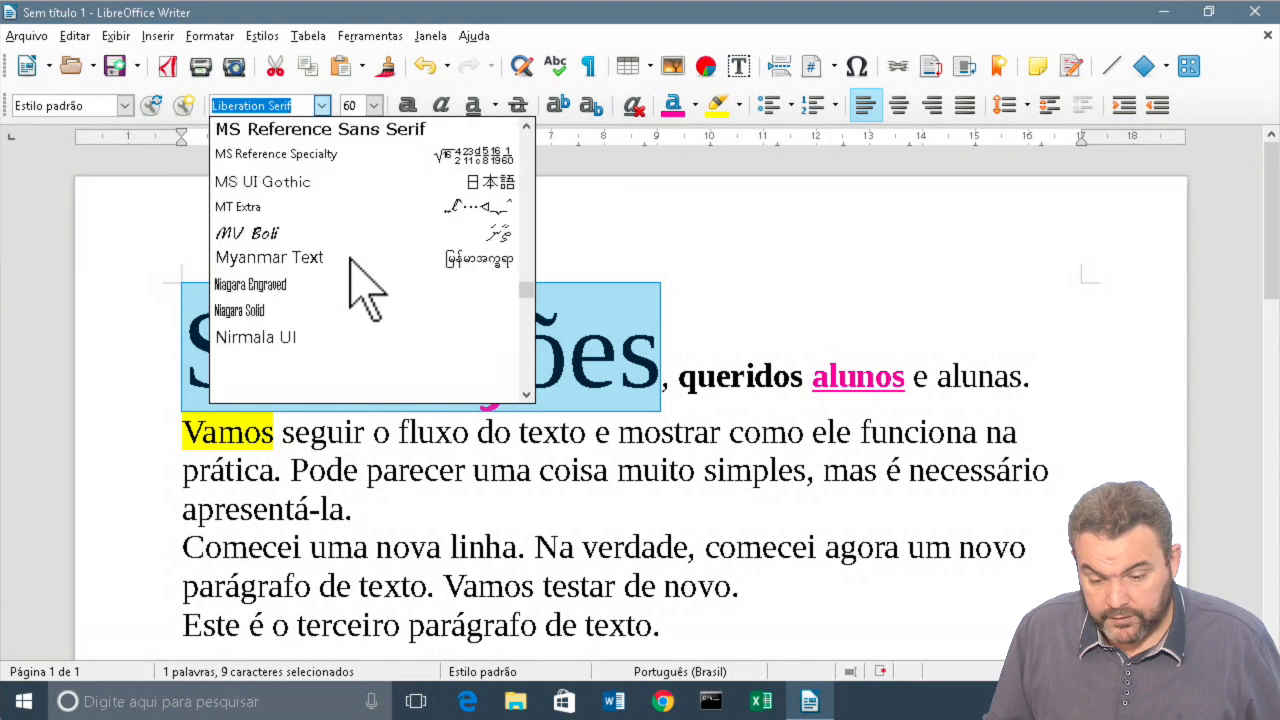
pyautogui.scroll(-7, 350, 256)
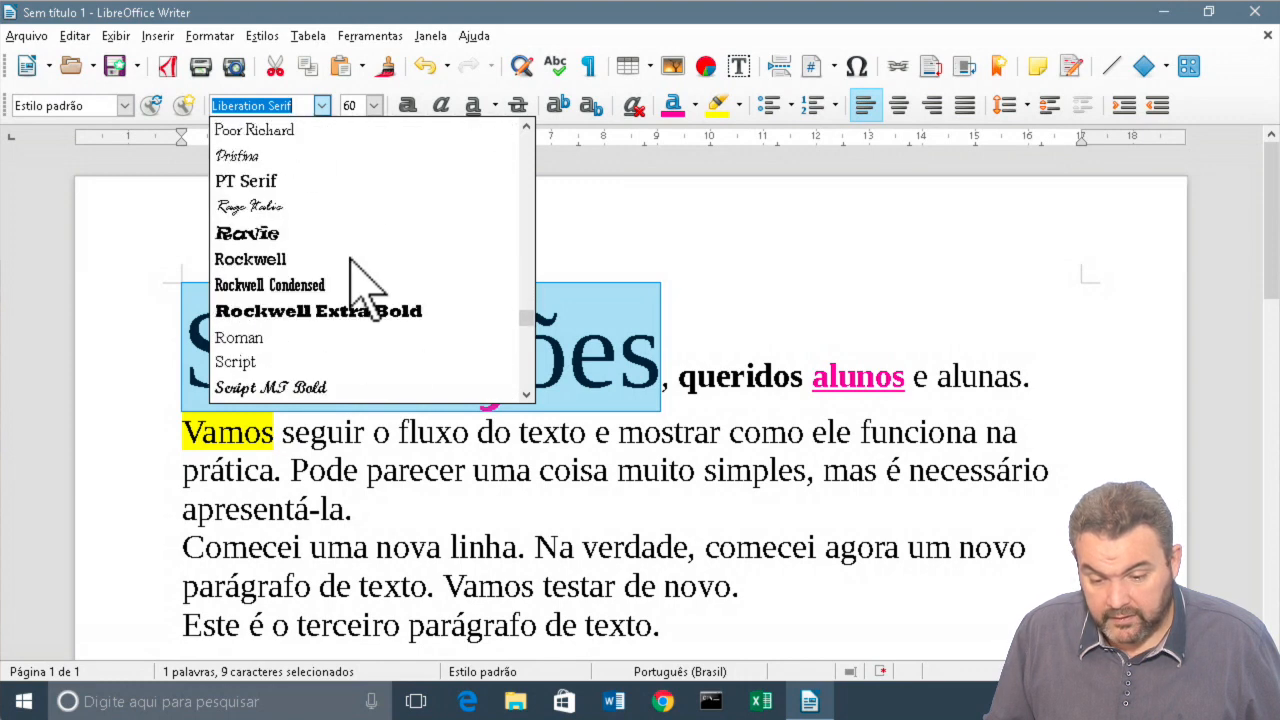
pyautogui.scroll(-1, 350, 258)
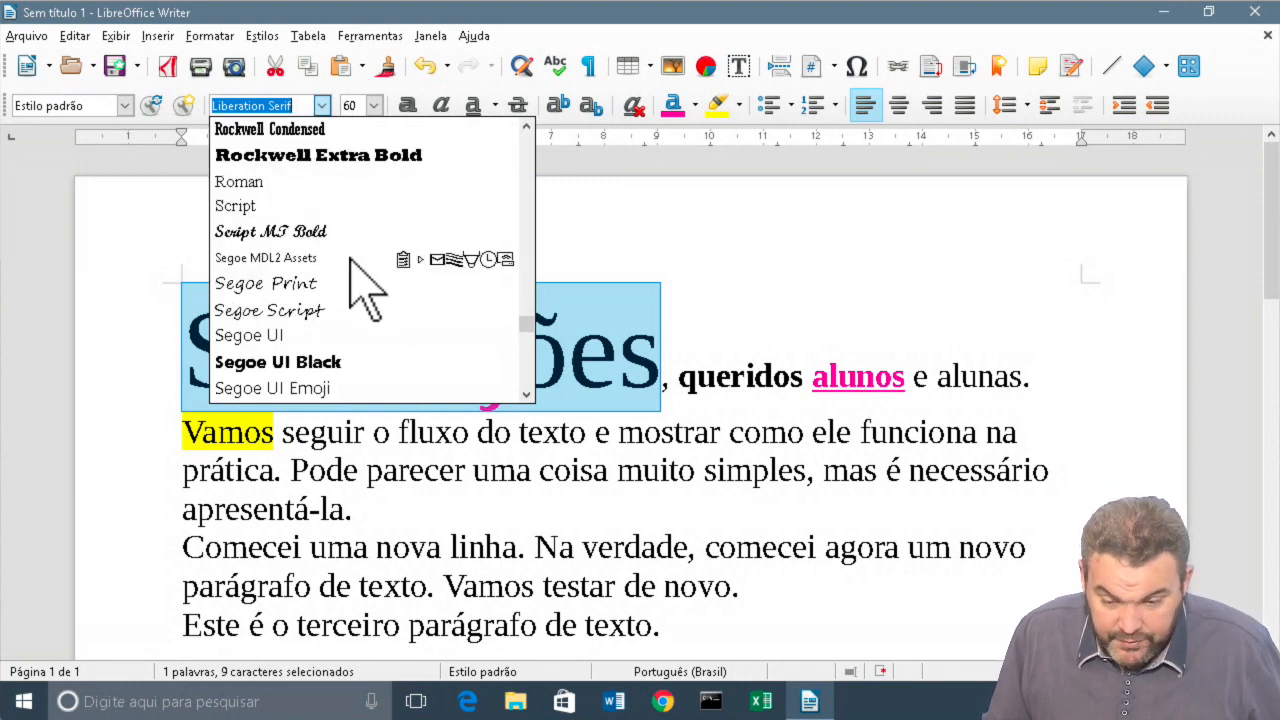
pyautogui.click(345, 283)
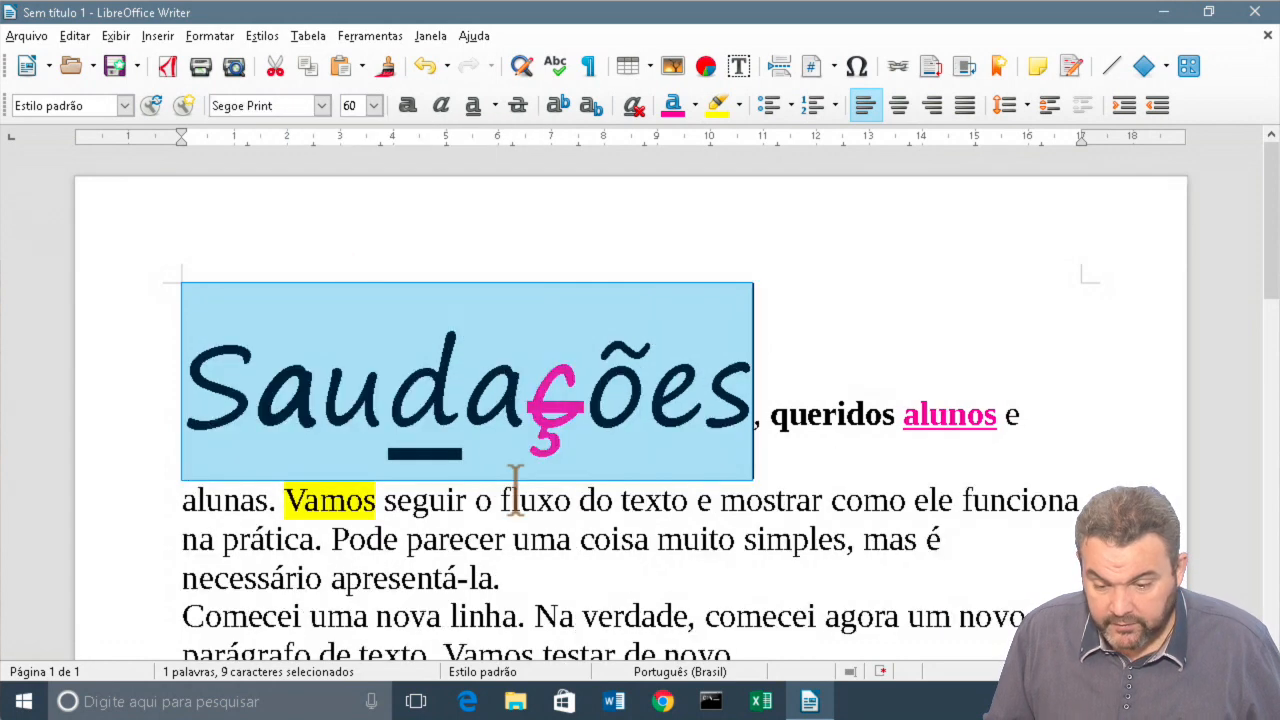
pyautogui.click(637, 524)
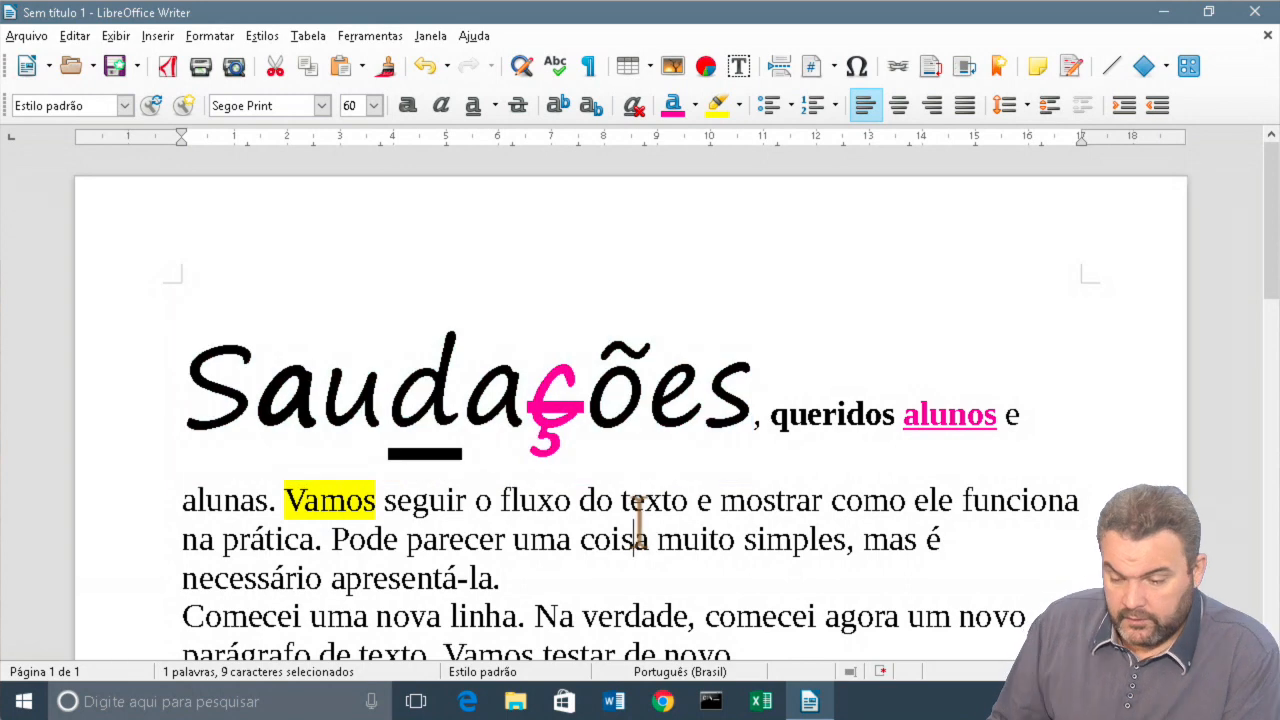
# - Select the entire text of the document, covering all three paragraphs
pyautogui.scroll(-3, 640, 530)
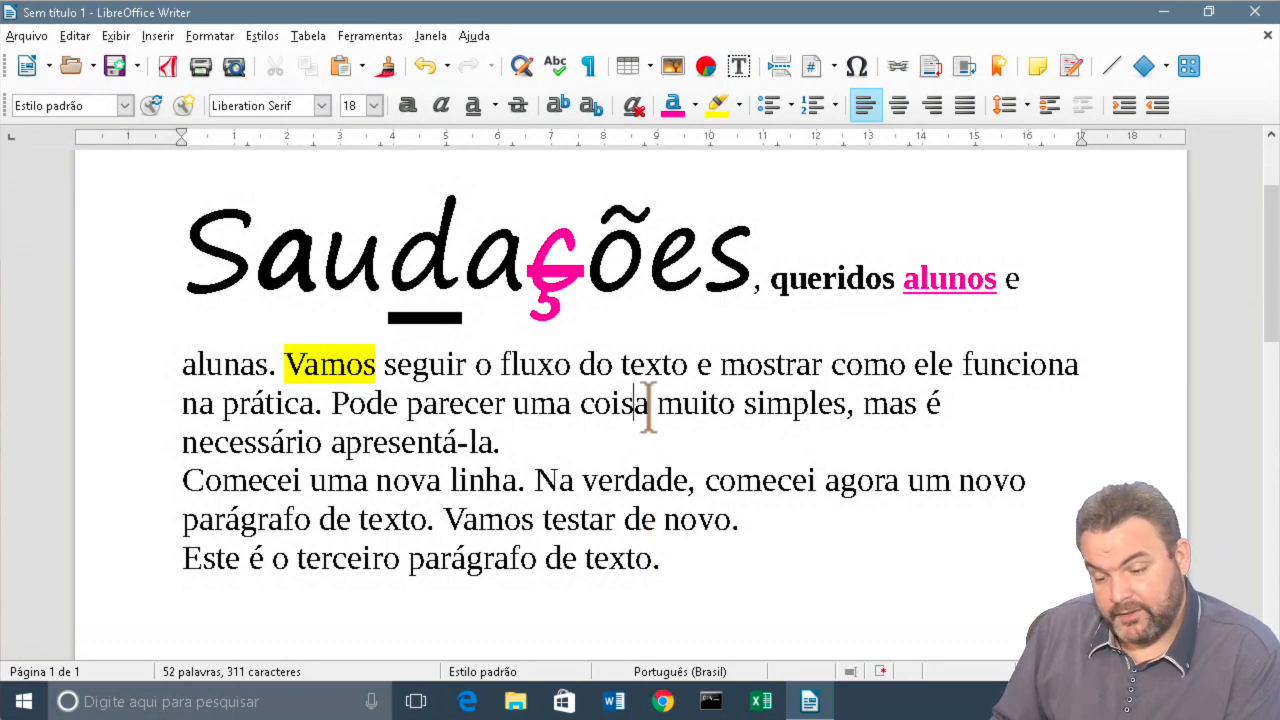
pyautogui.moveTo(205, 258); pyautogui.dragTo(660, 540)
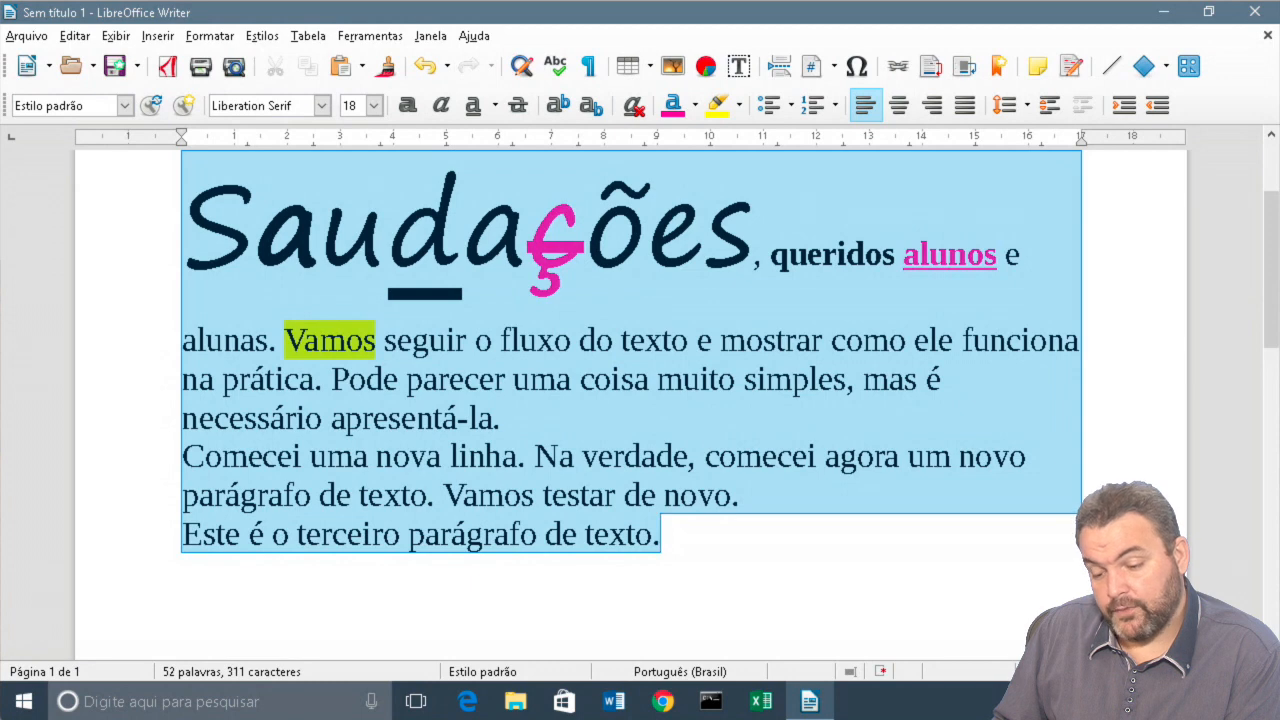
pyautogui.click(714, 562)
pyautogui.click(626, 440)
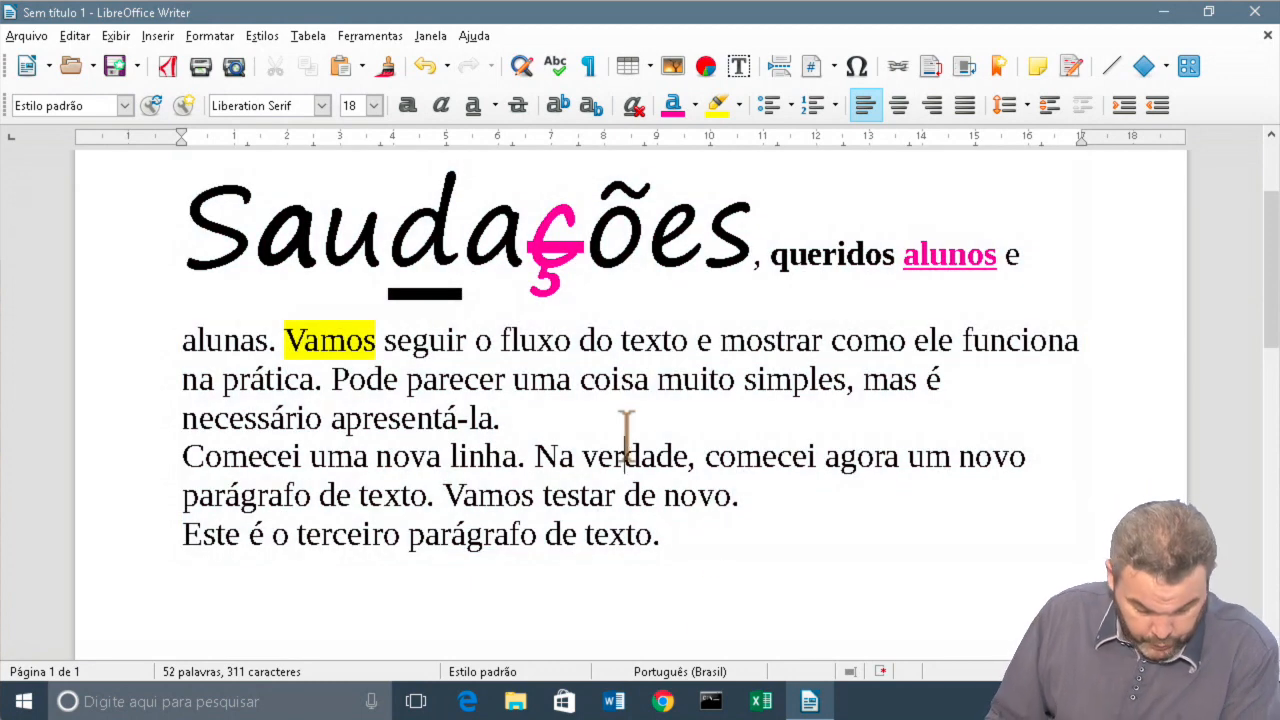
pyautogui.hotkey('ctrl', 'a')
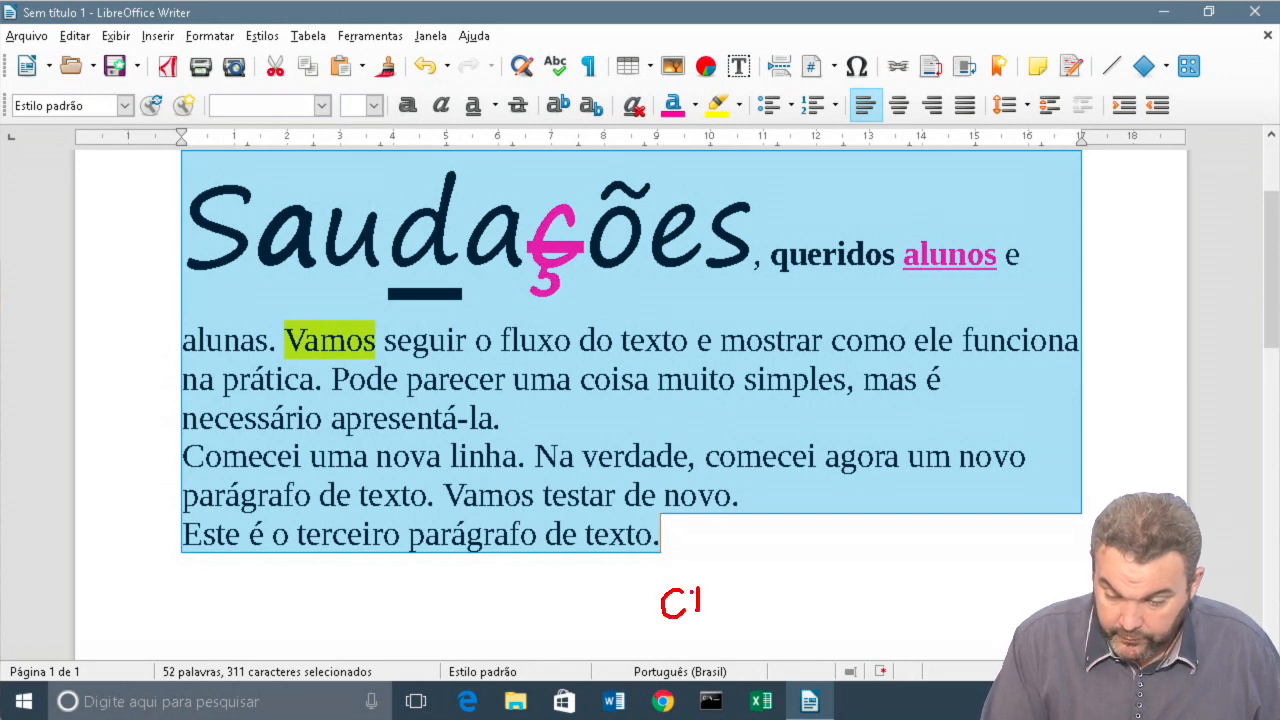
pyautogui.moveTo(708, 587); pyautogui.dragTo(836, 600)
pyautogui.click(797, 678)
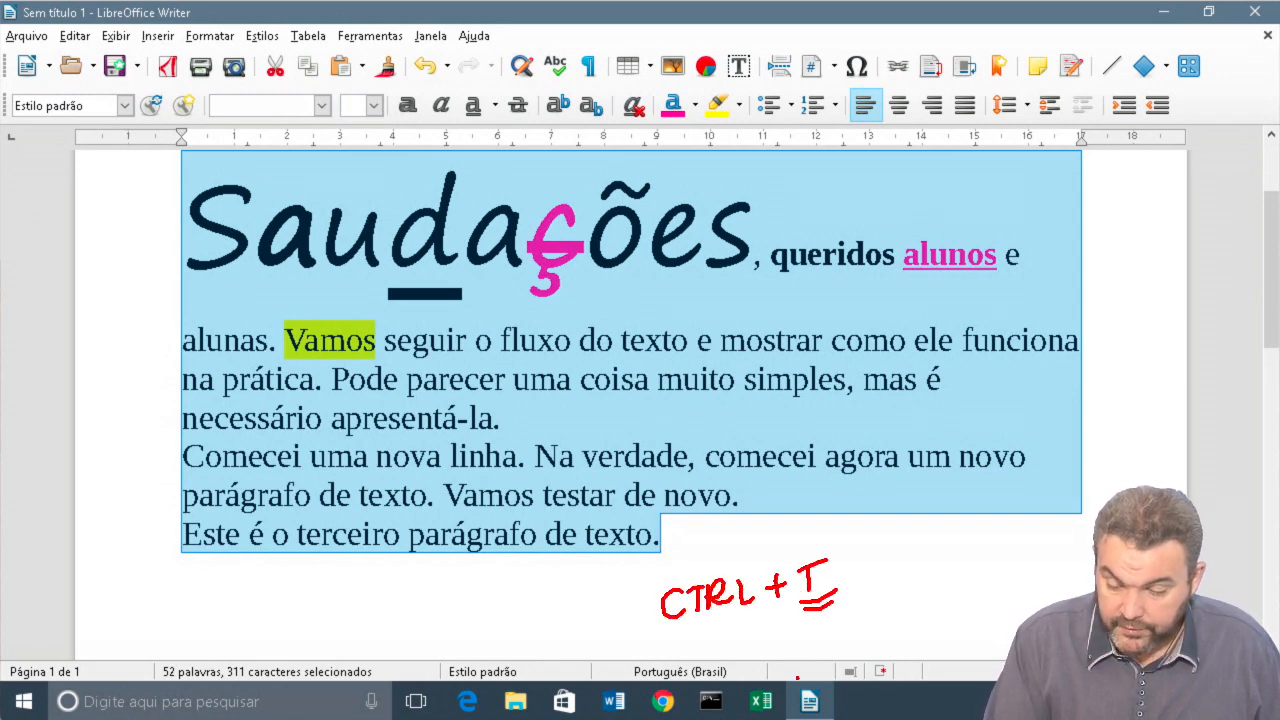
pyautogui.moveTo(648, 608); pyautogui.dragTo(856, 571)
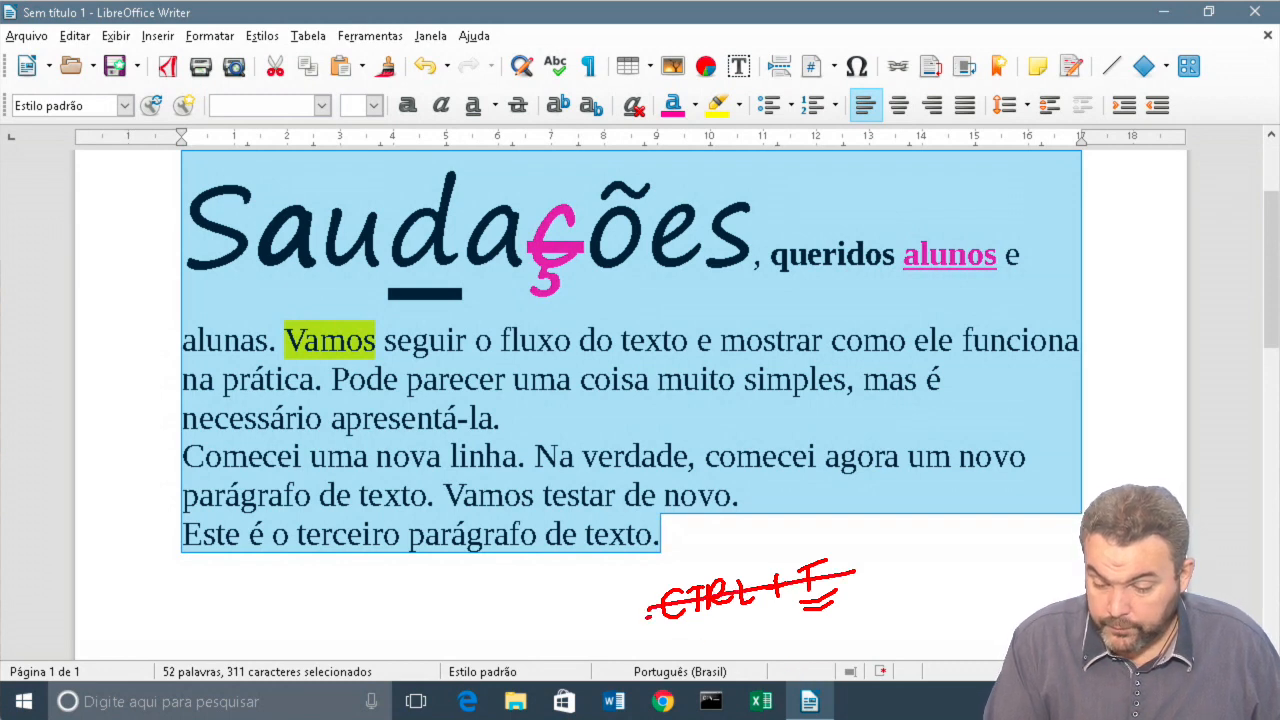
pyautogui.moveTo(648, 616); pyautogui.dragTo(840, 553)
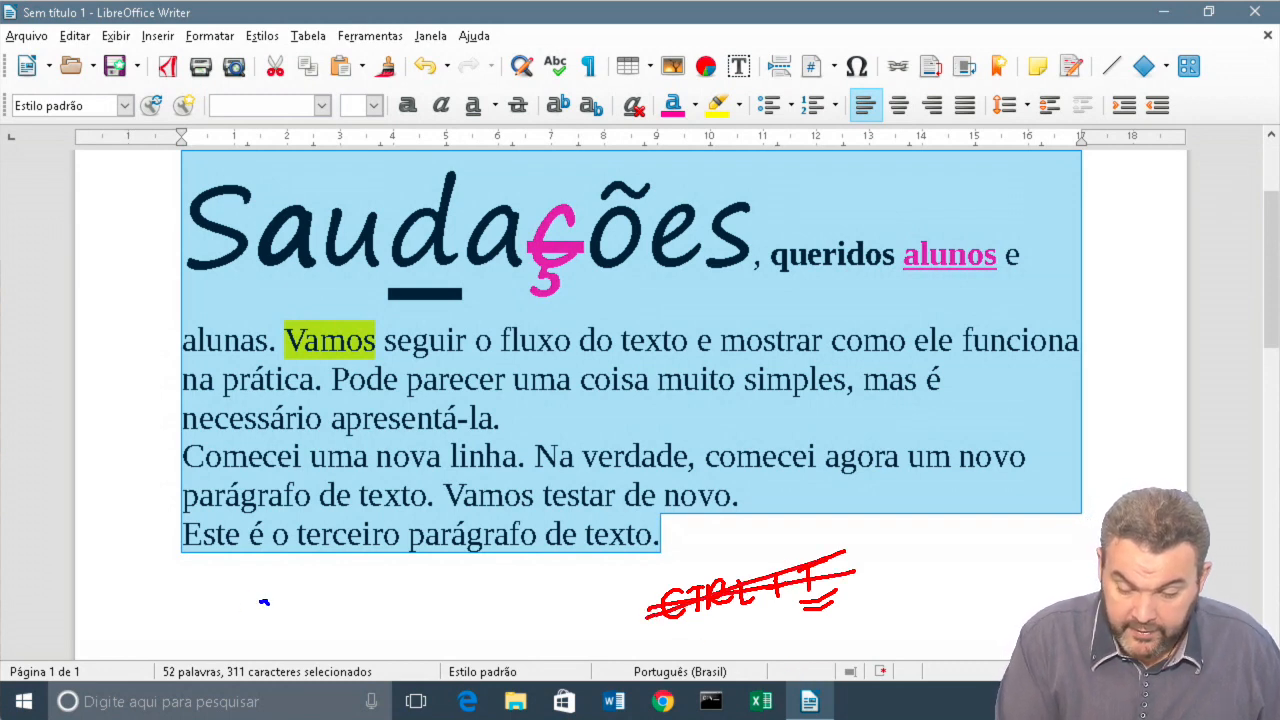
pyautogui.moveTo(266, 602); pyautogui.dragTo(276, 628)
pyautogui.moveTo(285, 598)
pyautogui.mouseDown()
pyautogui.moveTo(285, 625)
pyautogui.moveTo(342, 622)
pyautogui.mouseUp()
pyautogui.moveTo(348, 606); pyautogui.dragTo(398, 614)
pyautogui.moveTo(379, 609); pyautogui.dragTo(394, 607)
pyautogui.moveTo(250, 641); pyautogui.dragTo(430, 624)
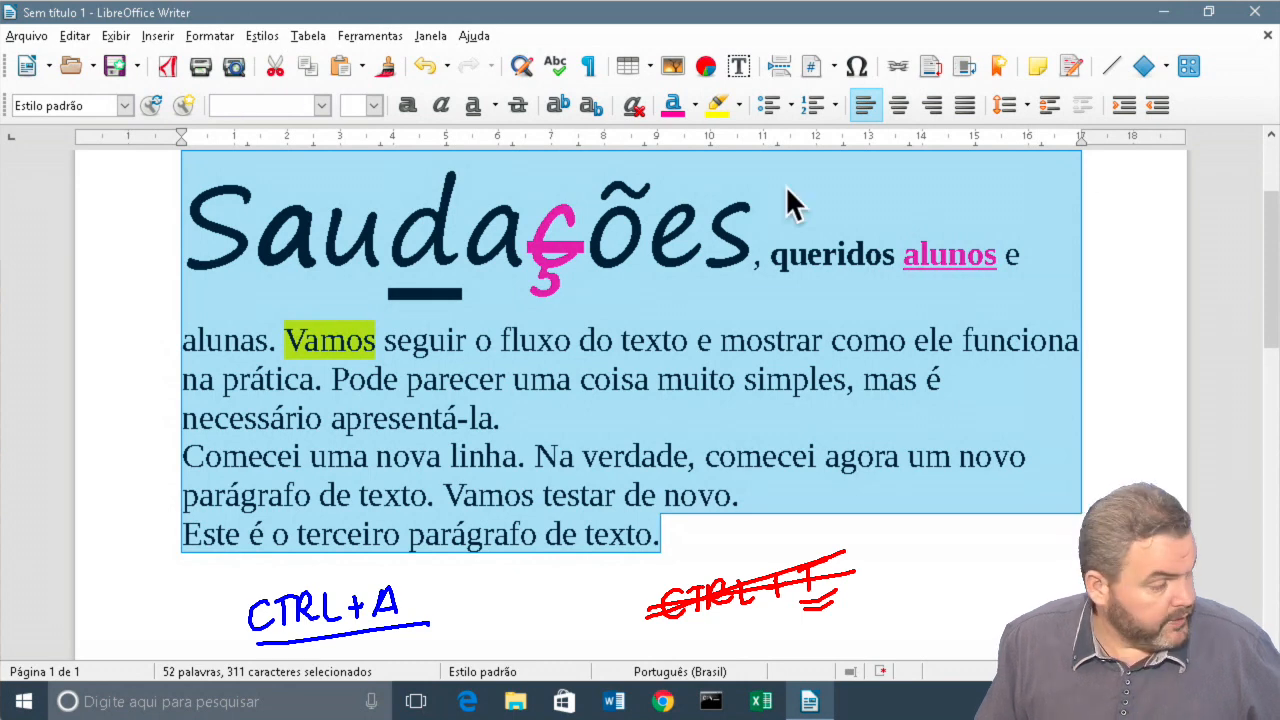
# - Change the font of the entire selected text to Segoe Print and look over all three paragraphs
pyautogui.click(322, 105)
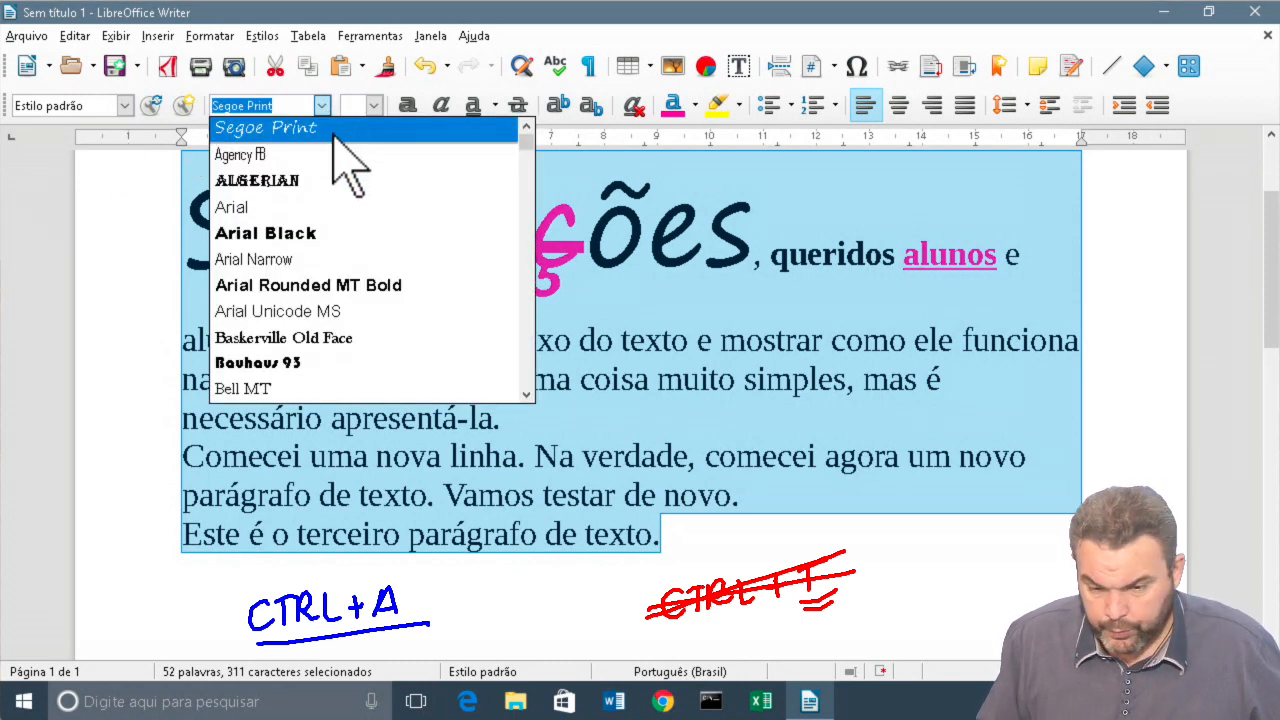
pyautogui.click(333, 133)
pyautogui.scroll(5, 934, 460)
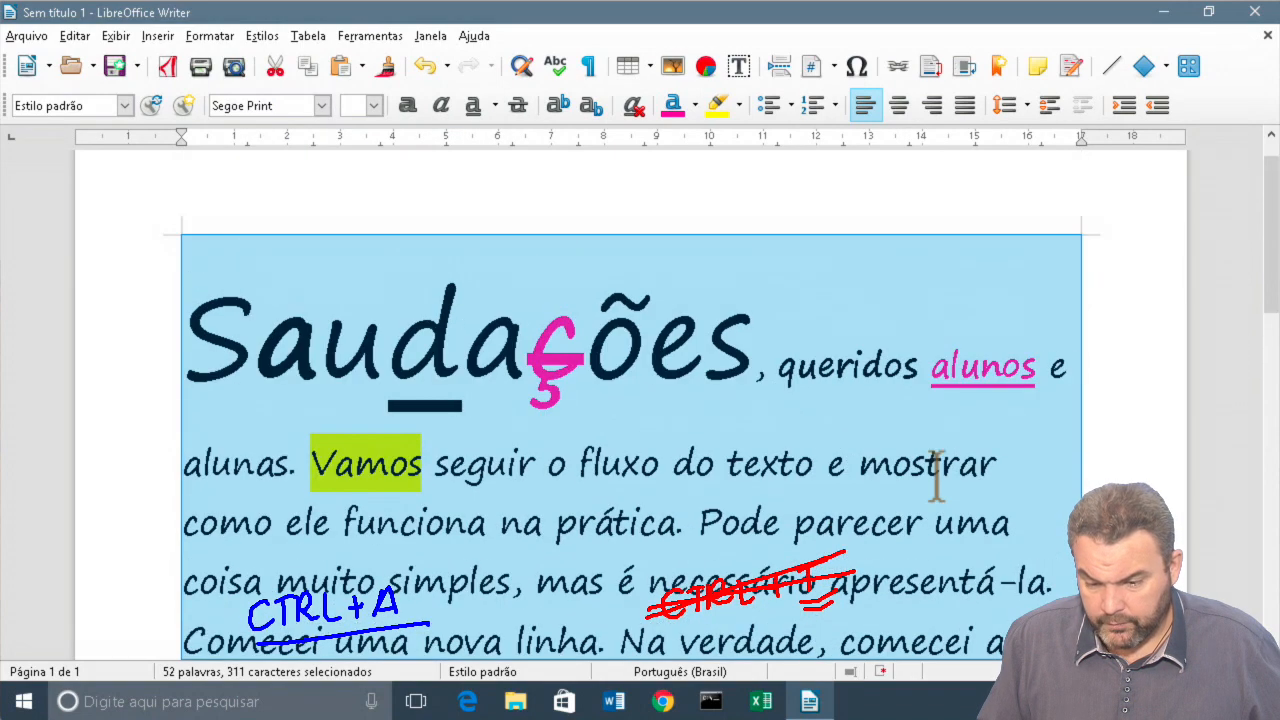
pyautogui.scroll(-4, 934, 470)
pyautogui.scroll(-1, 934, 470)
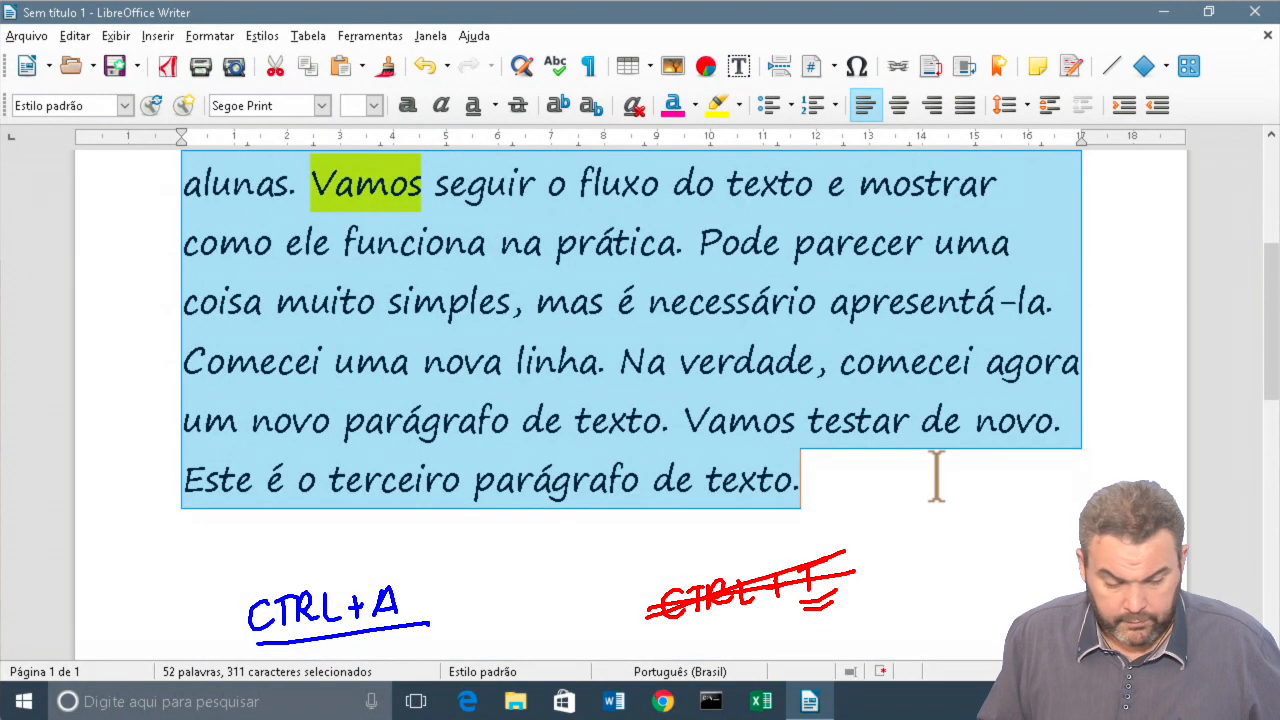
pyautogui.press('Escape')
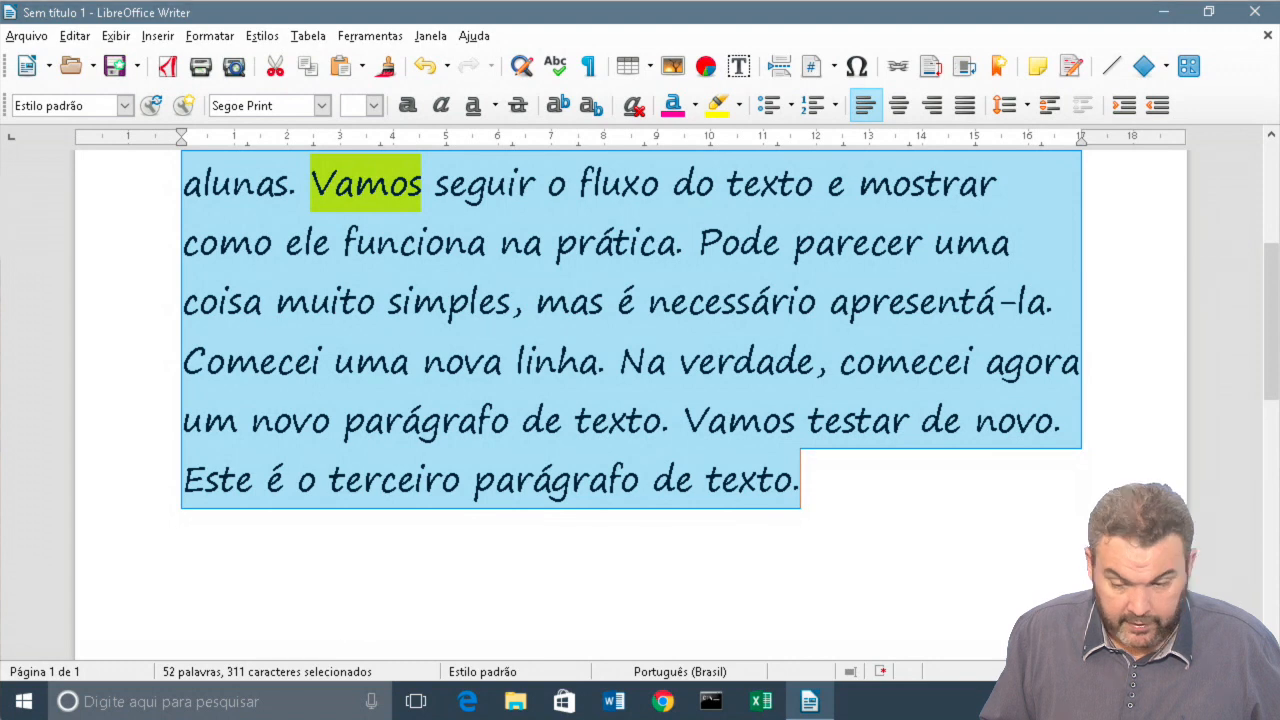
# - Clear all direct formatting from the entire selected text
pyautogui.scroll(4, 986, 320)
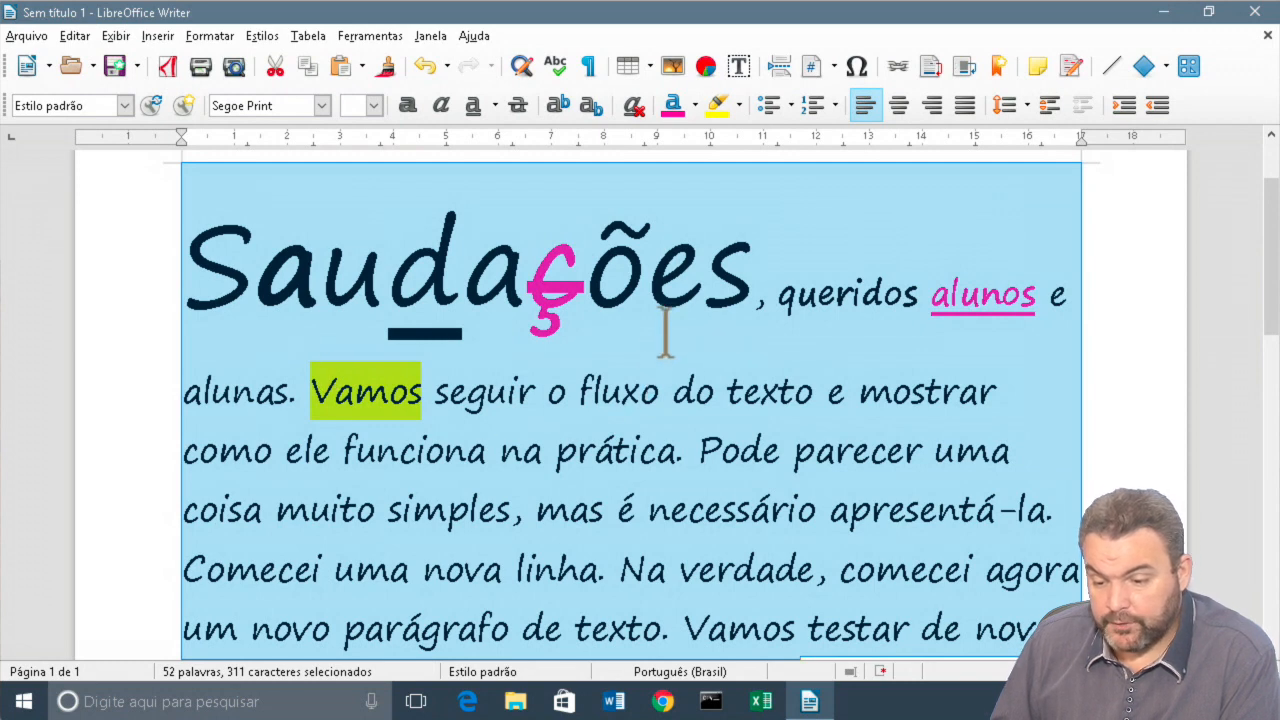
pyautogui.click(636, 108)
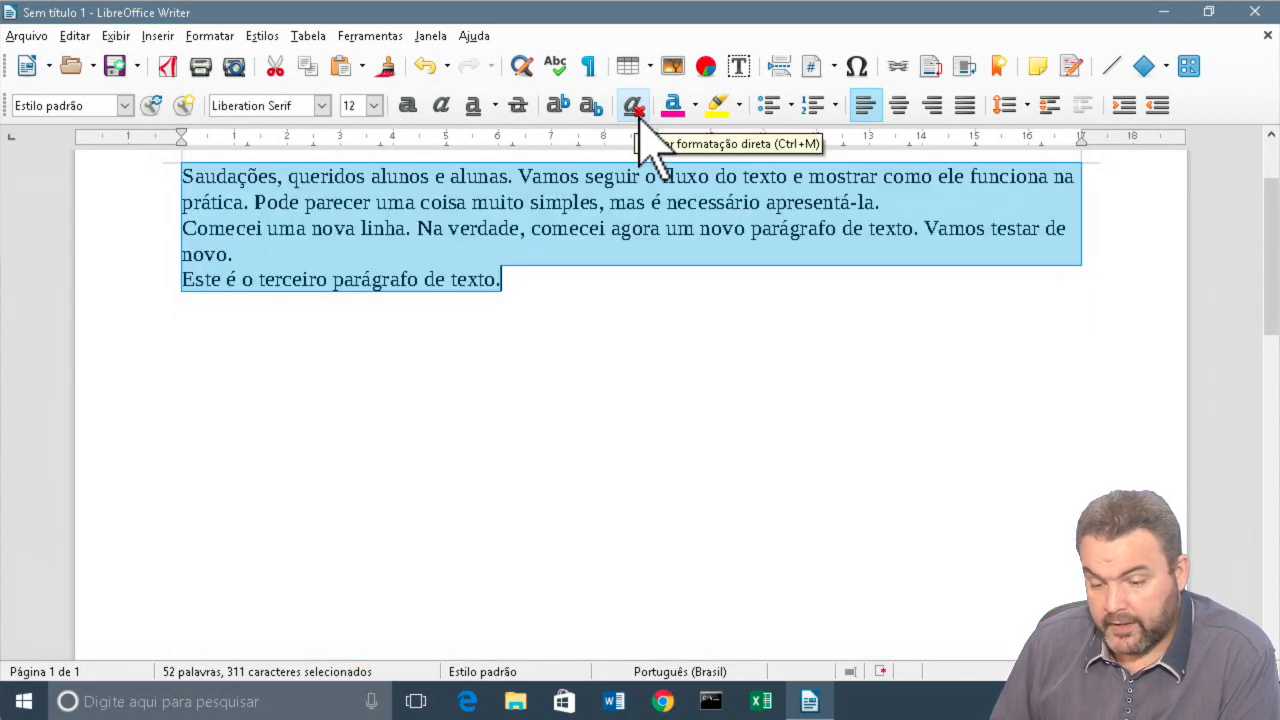
pyautogui.scroll(2, 690, 360)
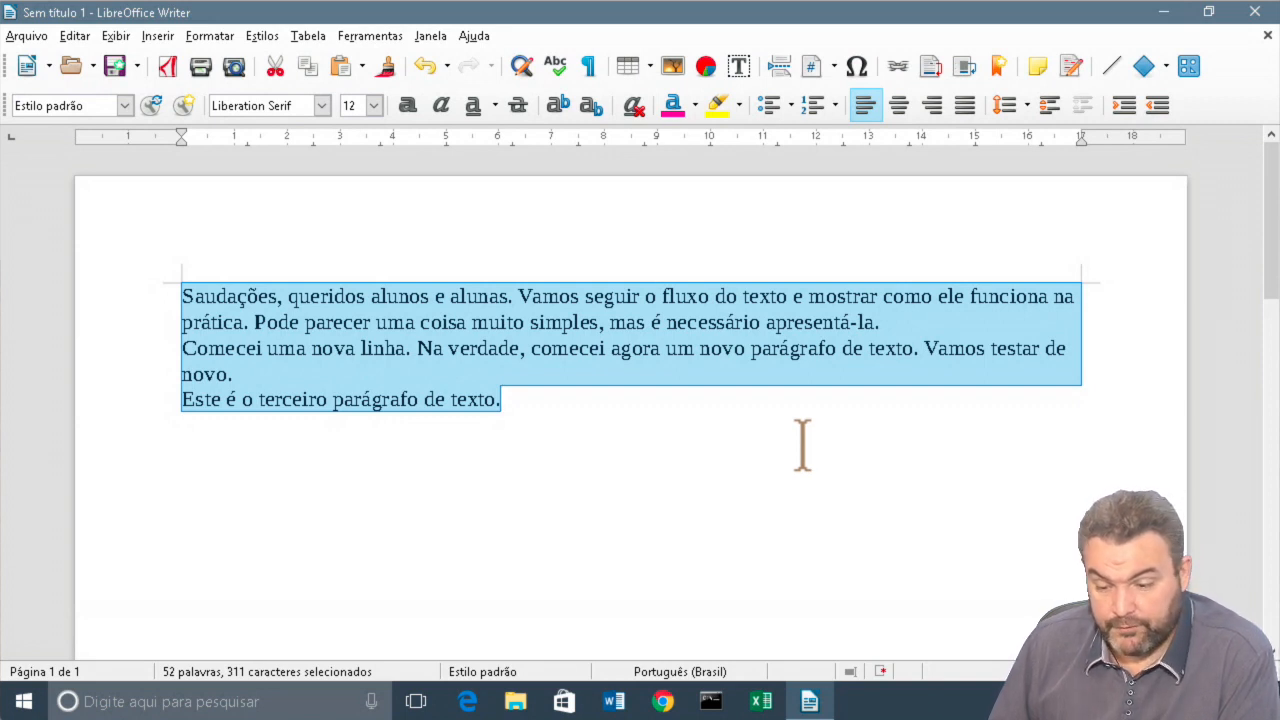
# - Set the entire text to the Segoe Print font at size 18 and deselect it
pyautogui.click(321, 105)
pyautogui.click(318, 124)
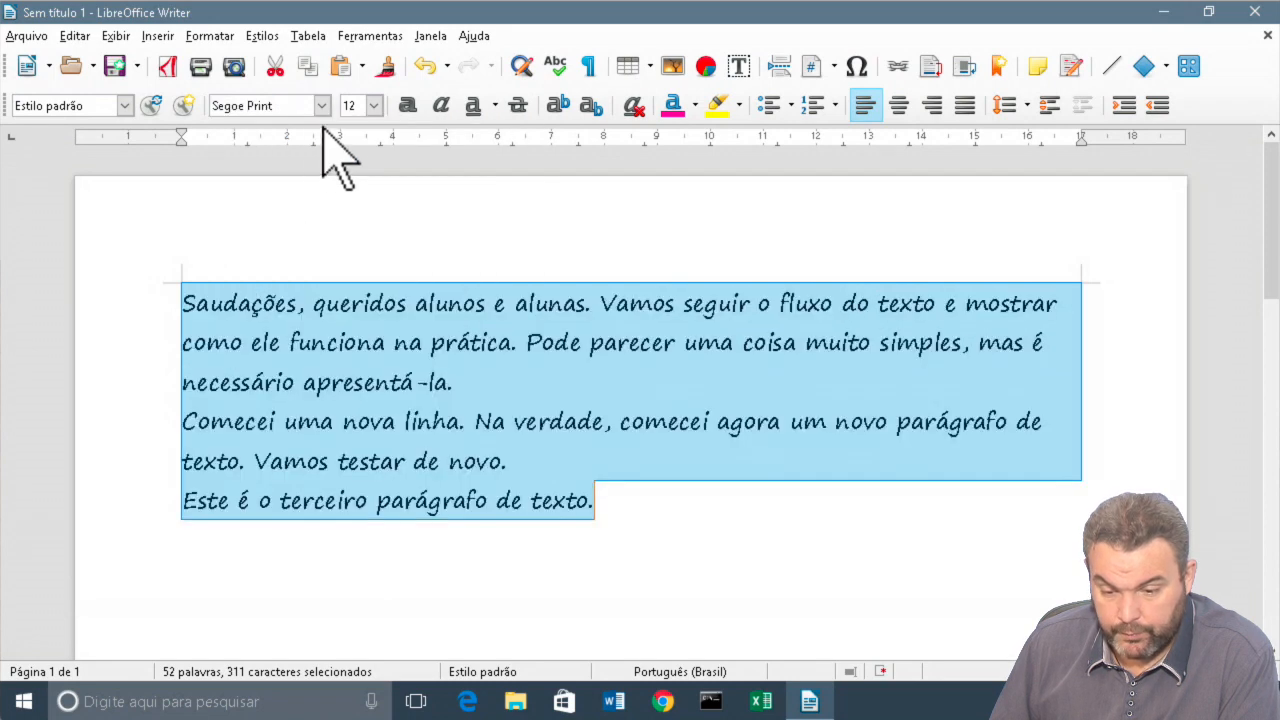
pyautogui.click(373, 106)
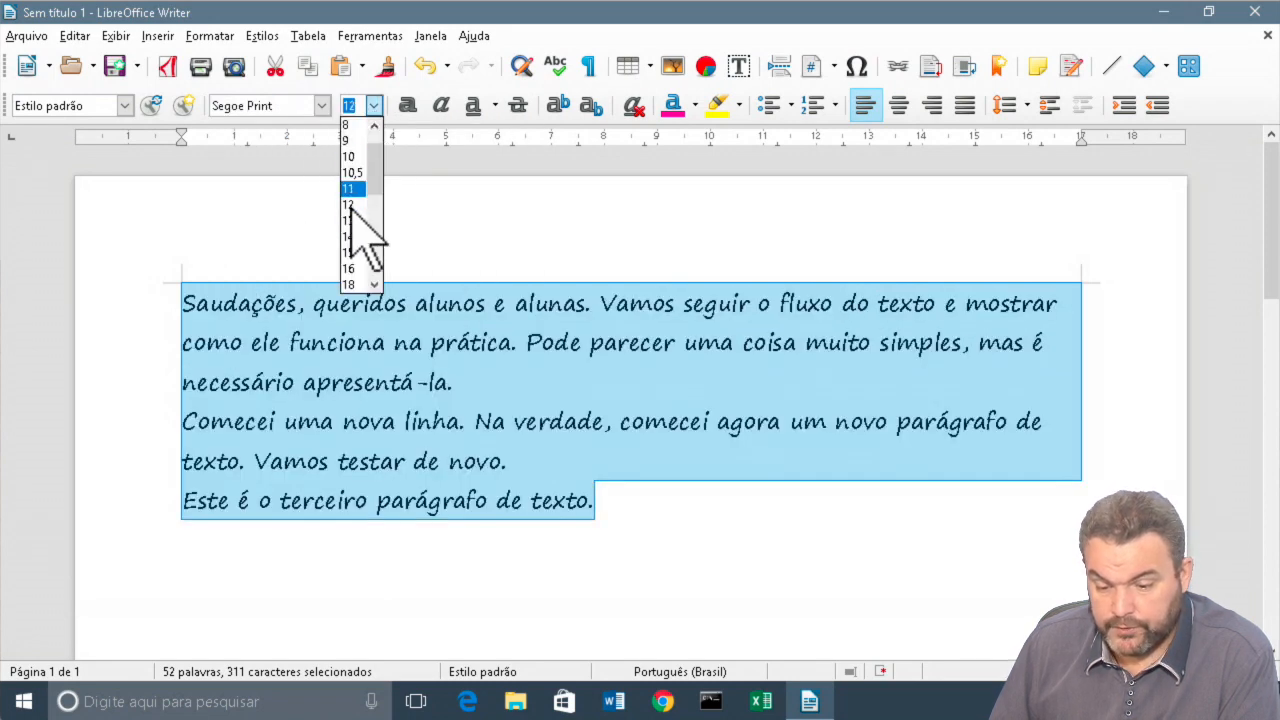
pyautogui.click(353, 284)
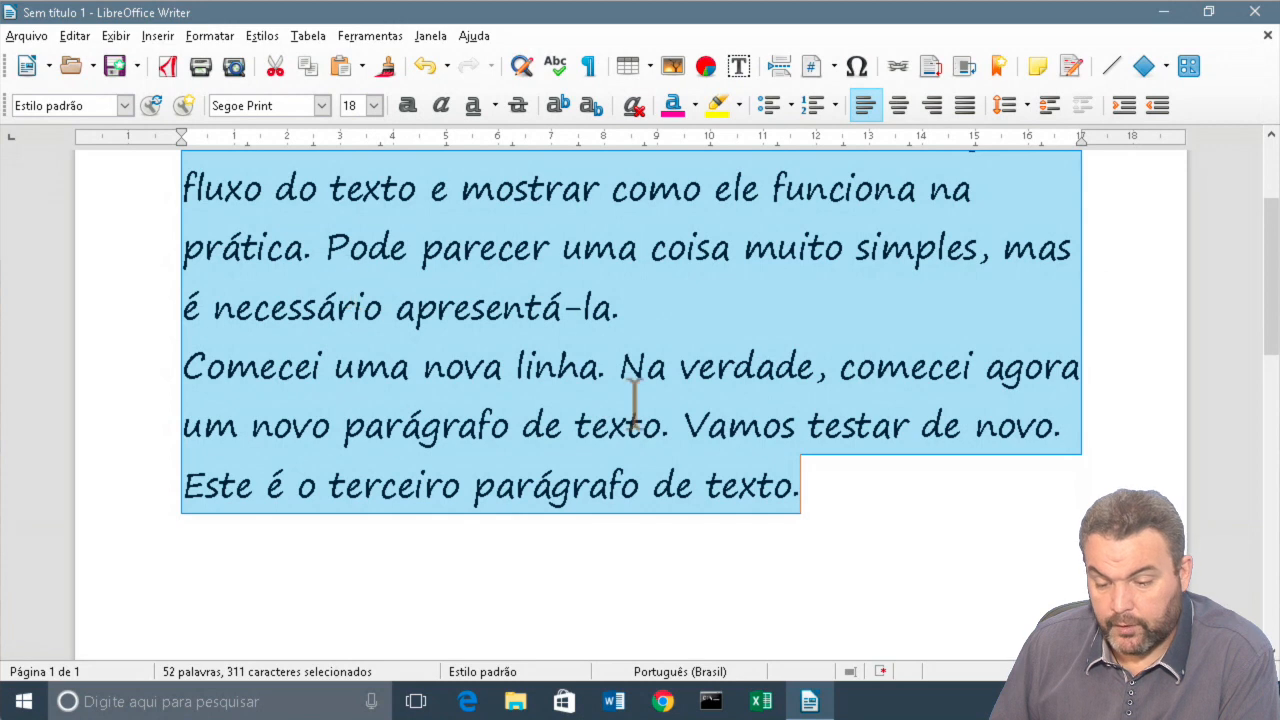
pyautogui.scroll(3, 633, 400)
pyautogui.click(718, 405)
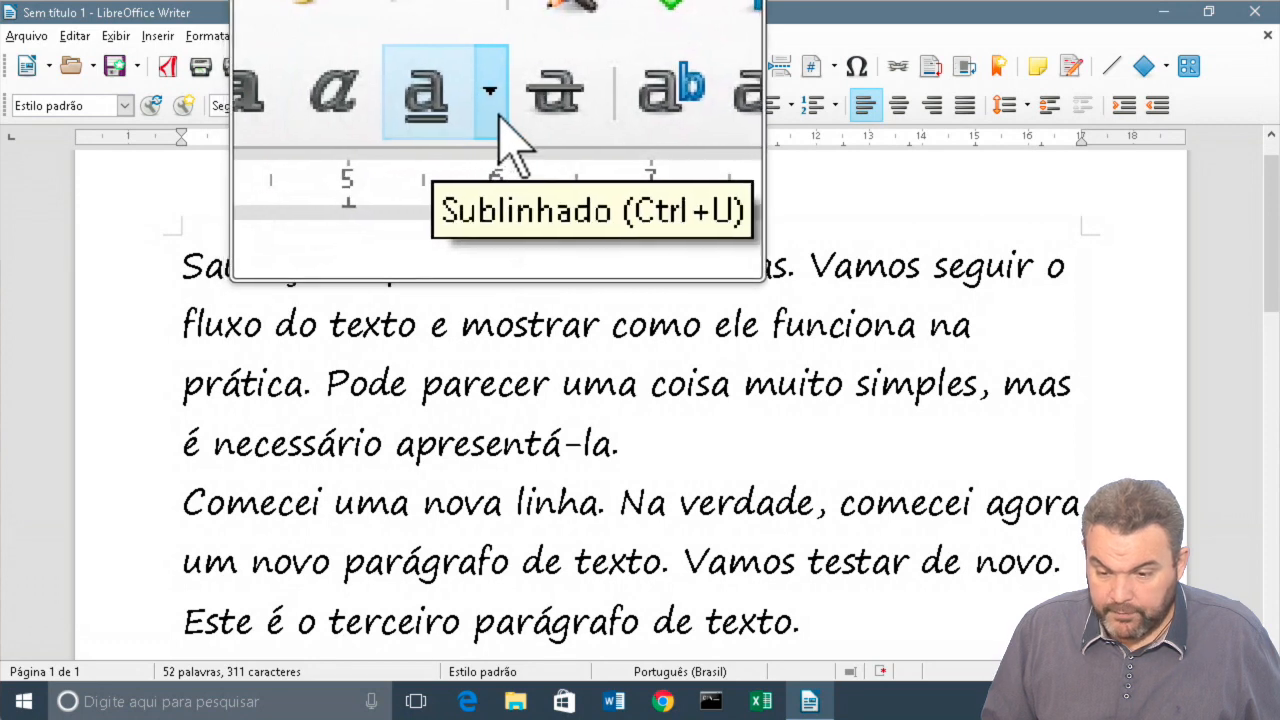
# - Try a dot-dot-dash underline on "alunos e alunas" in the first paragraph, and undo it
pyautogui.click(498, 115)
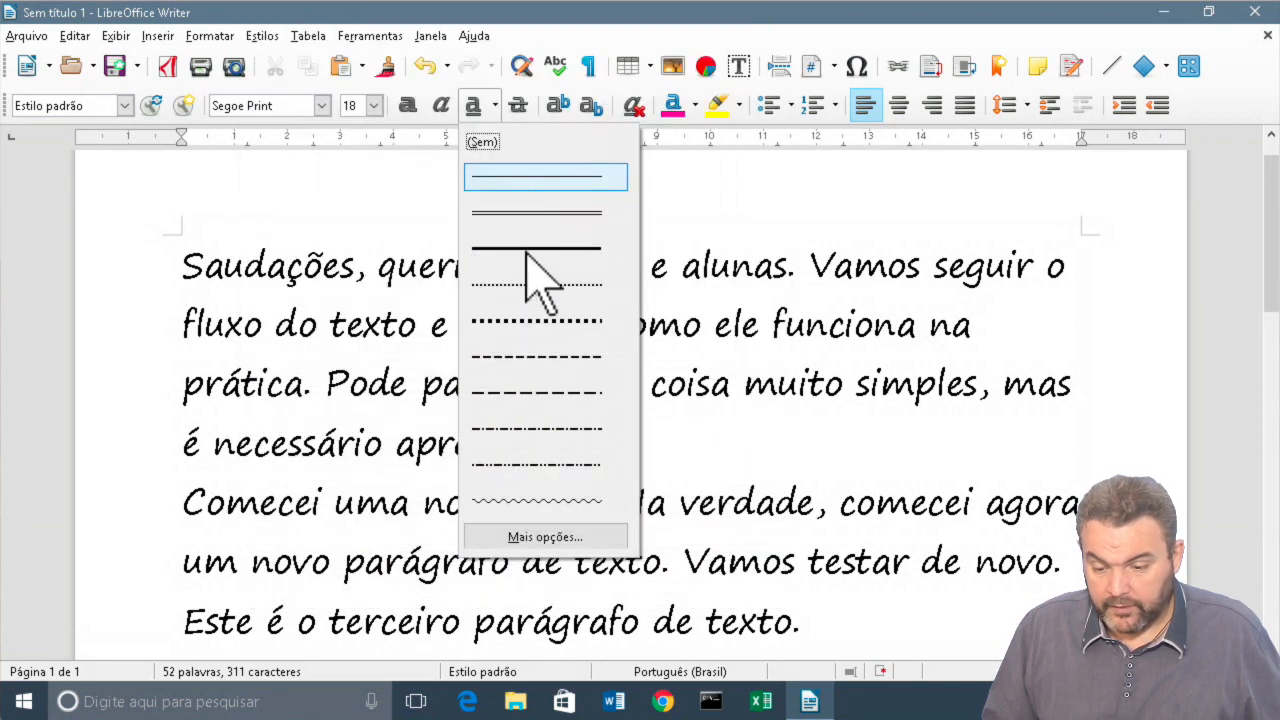
pyautogui.click(692, 289)
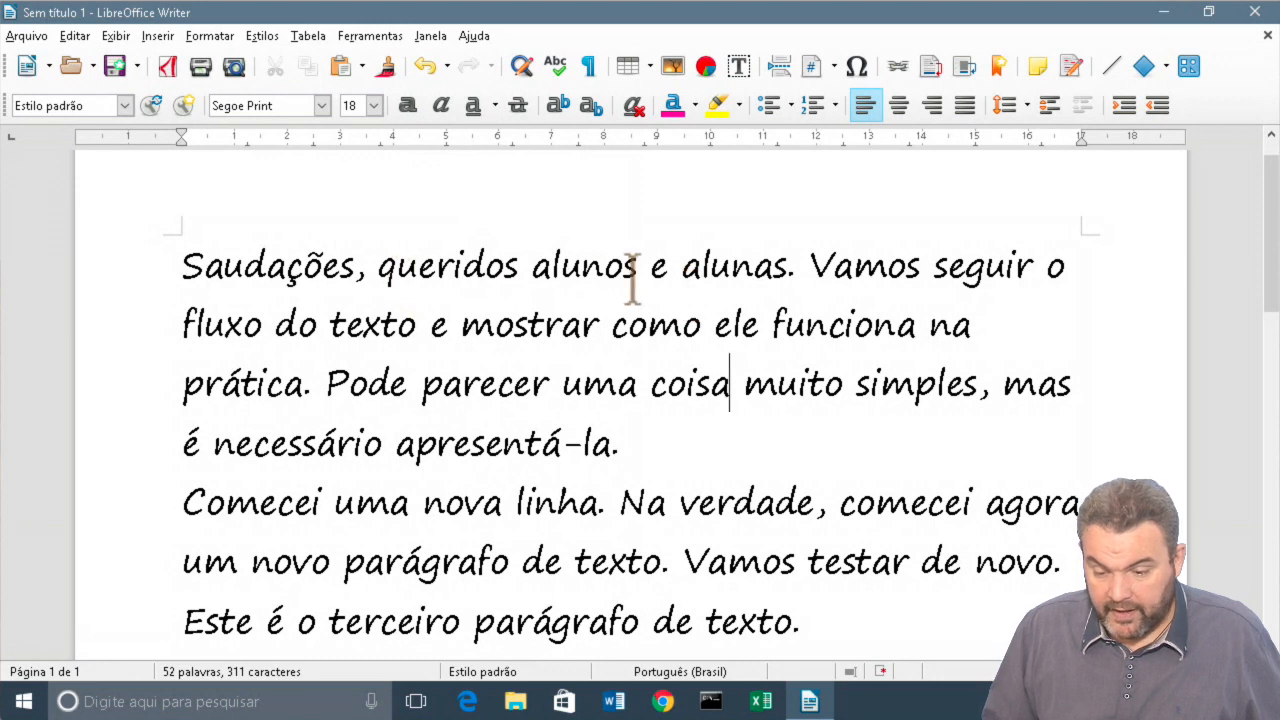
pyautogui.moveTo(533, 265); pyautogui.dragTo(773, 290)
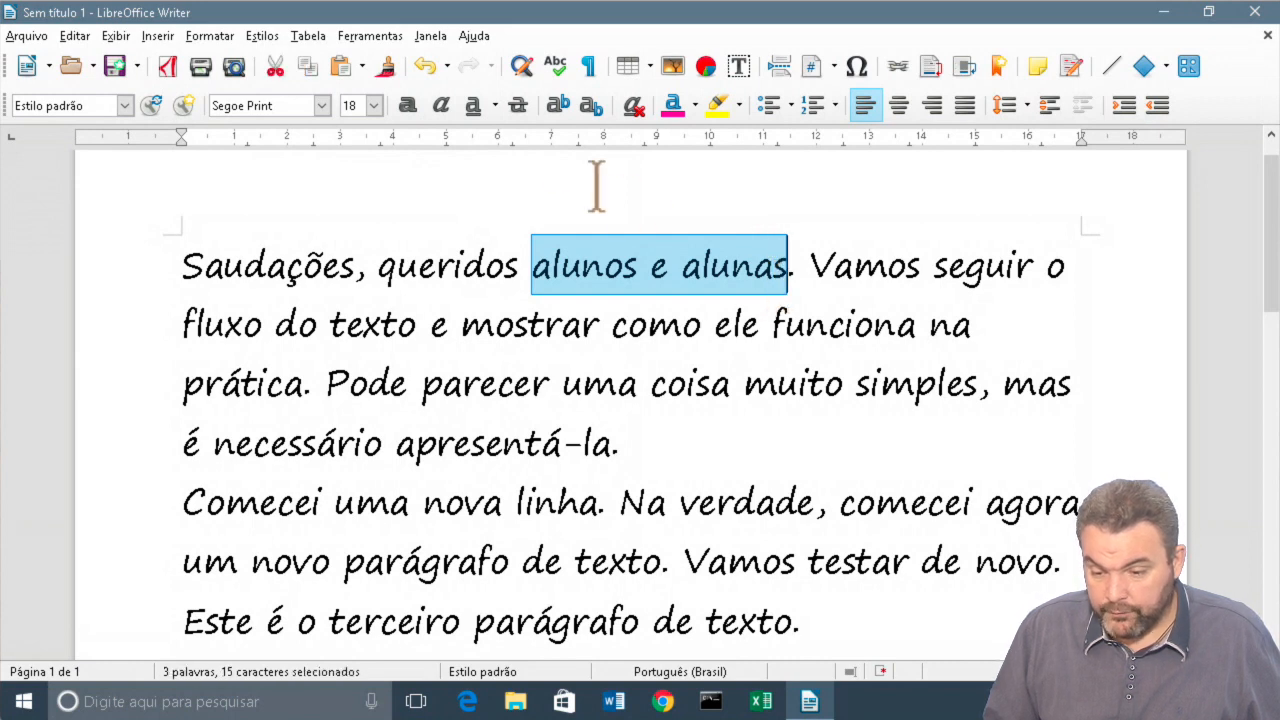
pyautogui.click(496, 106)
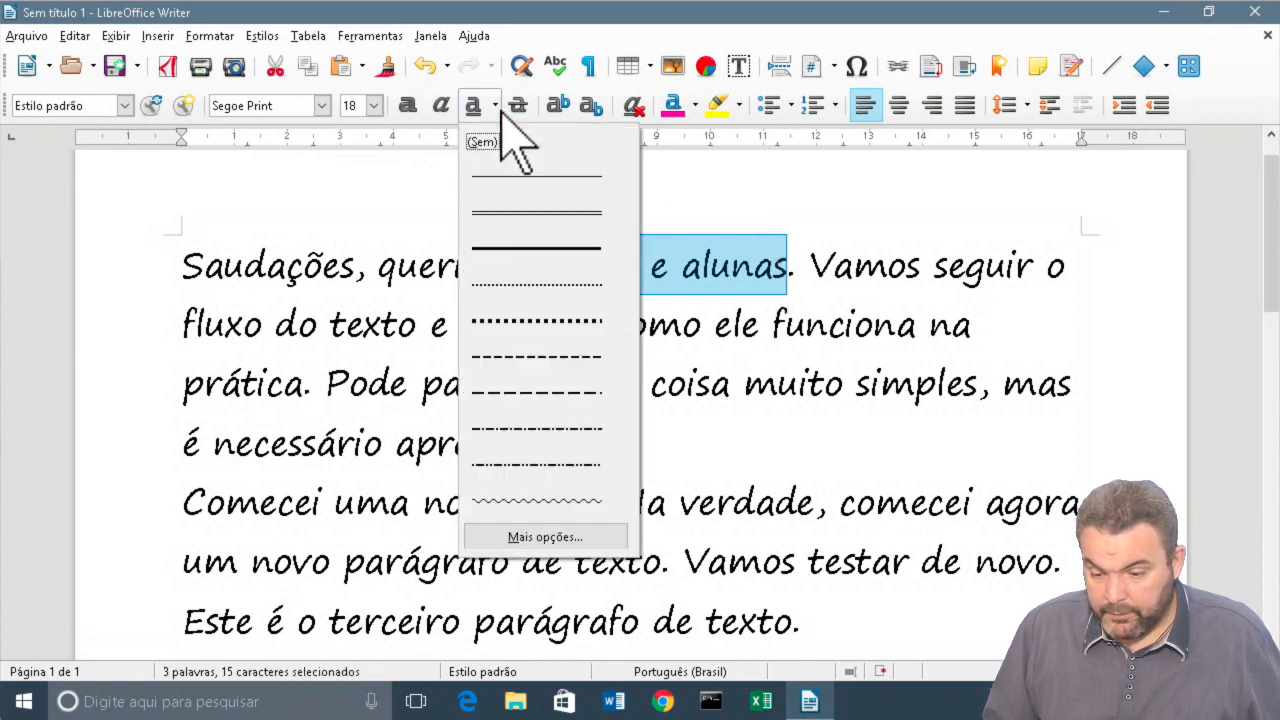
pyautogui.click(525, 465)
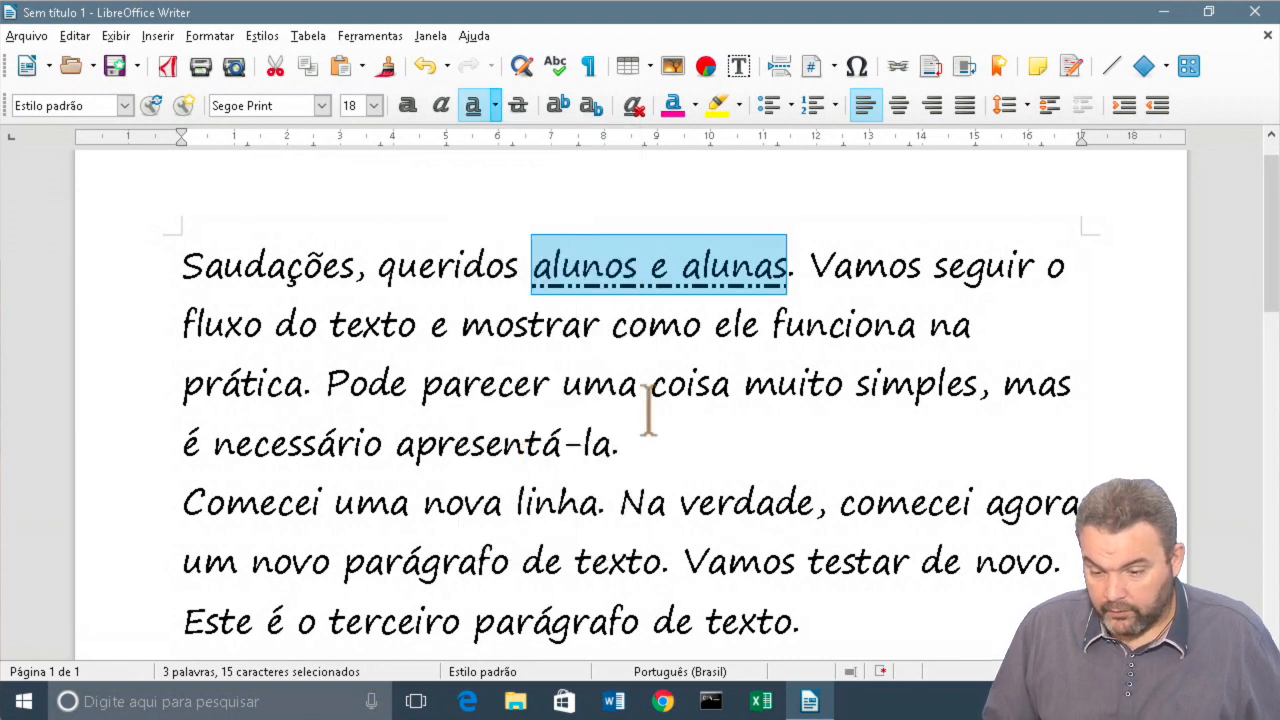
pyautogui.click(648, 410)
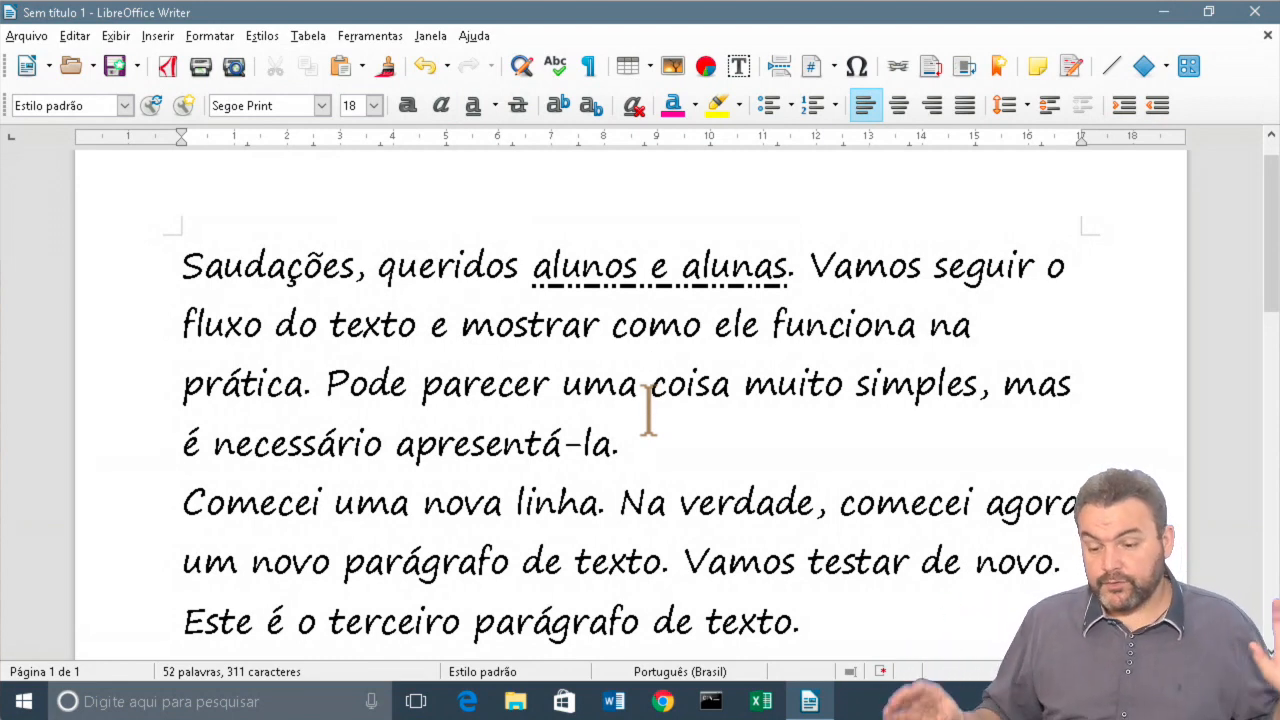
pyautogui.hotkey('ctrl', 'z')
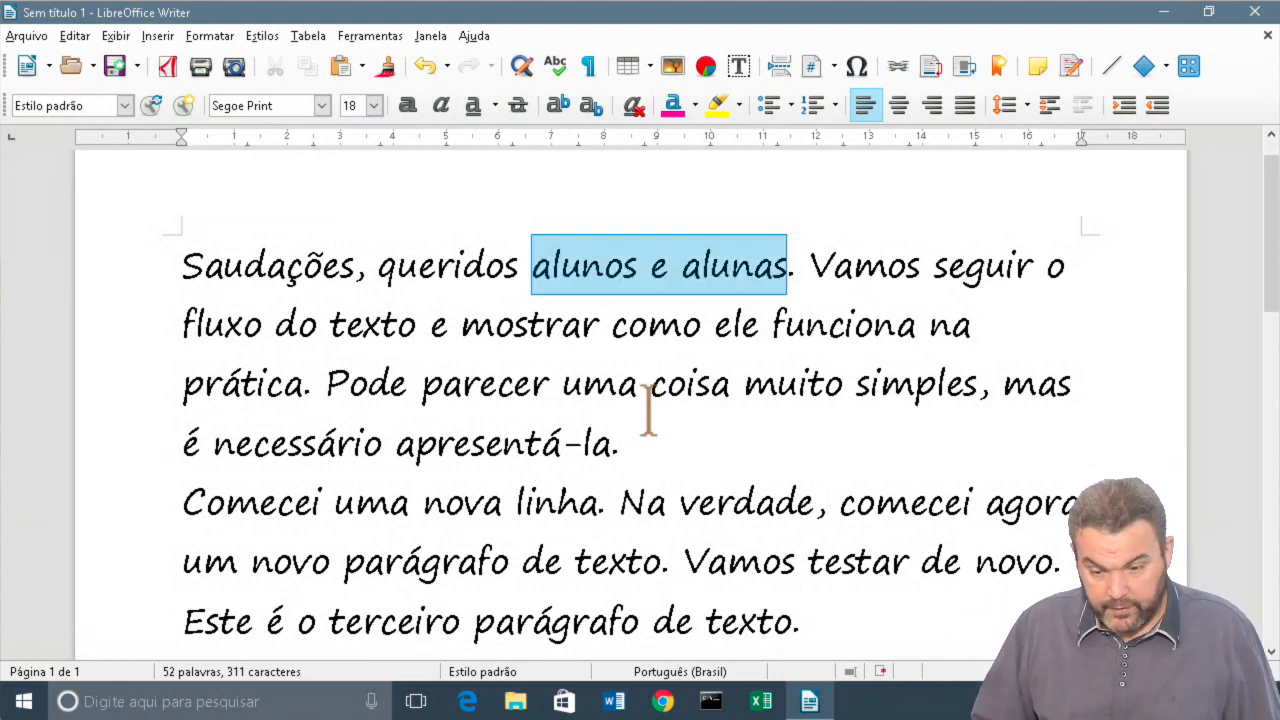
pyautogui.click(648, 408)
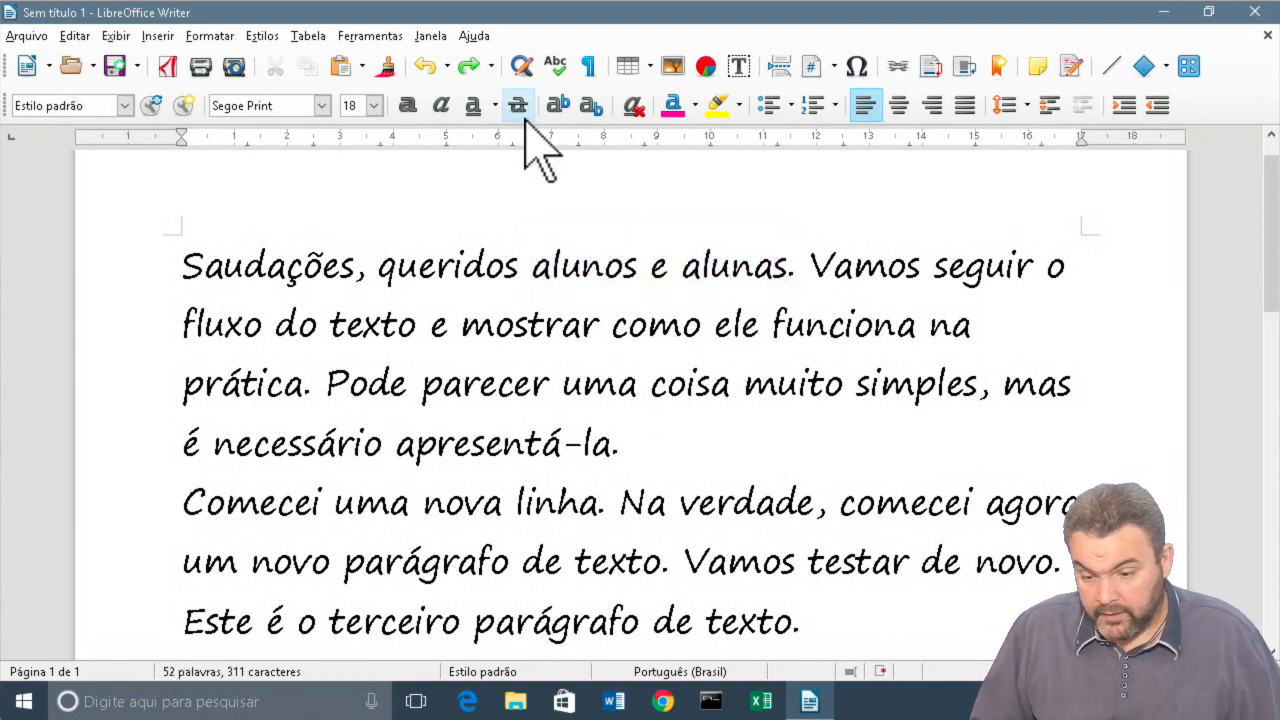
# - Try strikethrough on the word "queridos" in the first paragraph, and remove it again
pyautogui.doubleClick(457, 268)
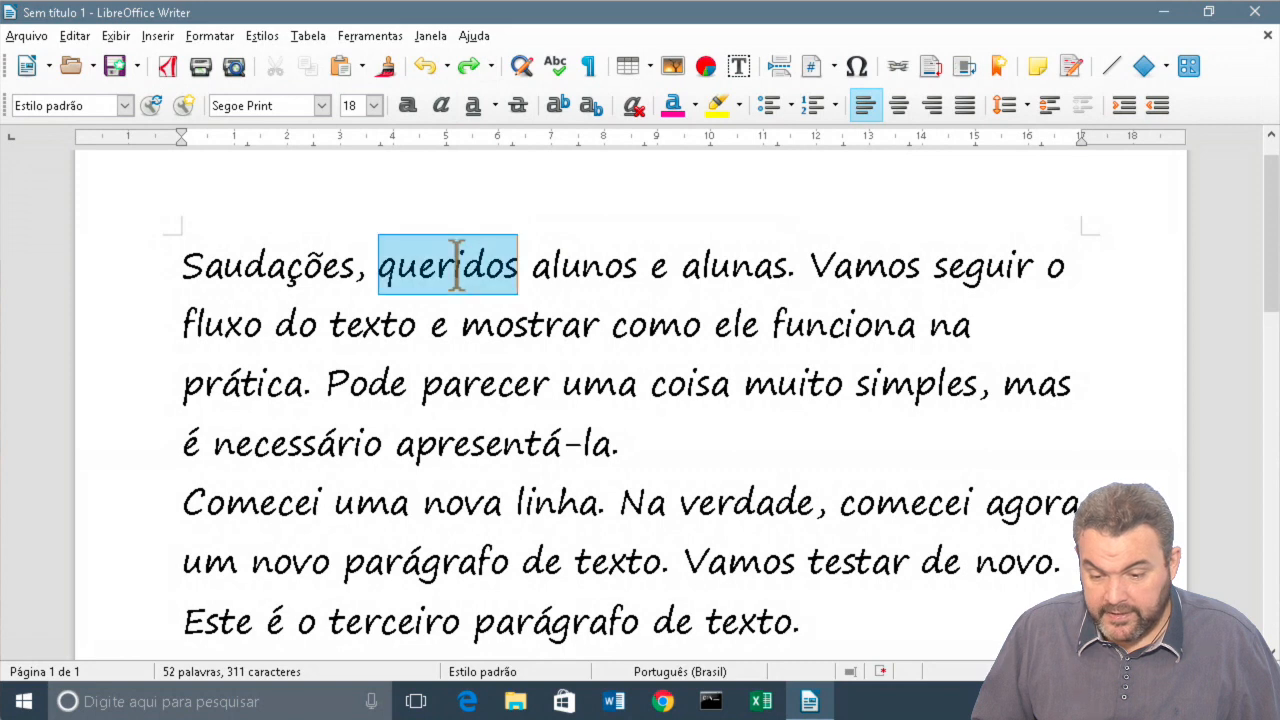
pyautogui.click(517, 105)
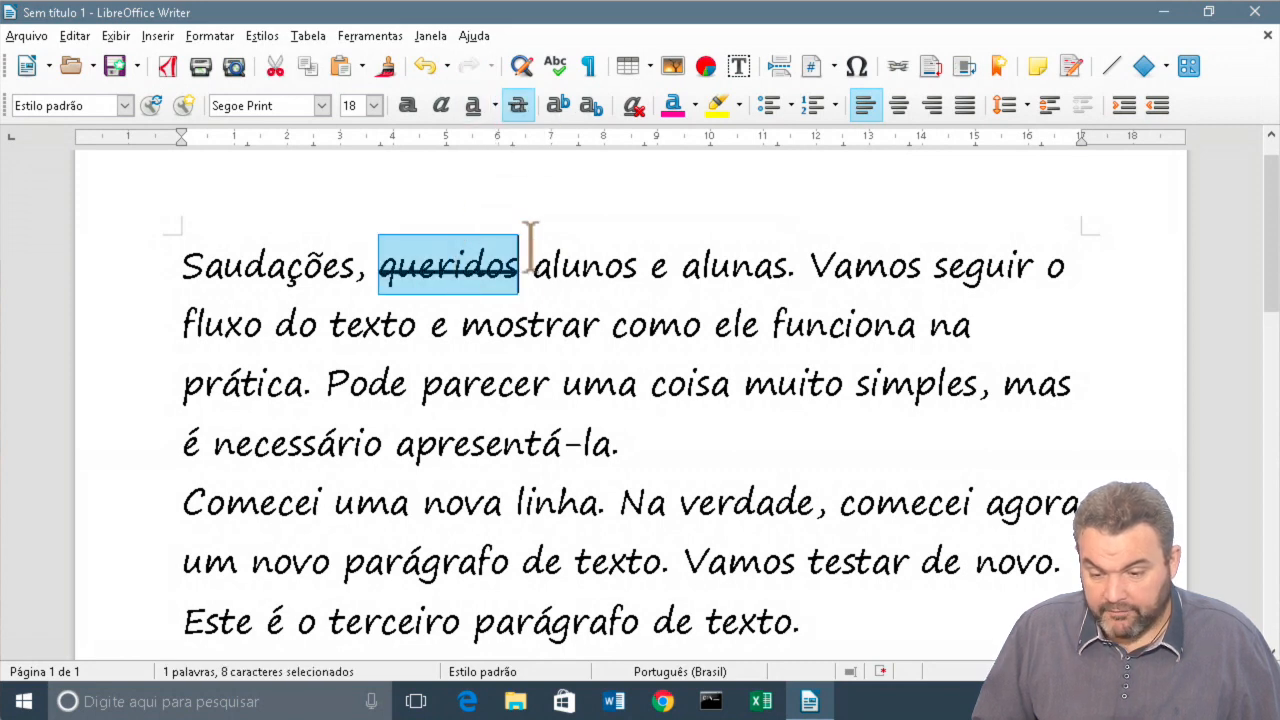
pyautogui.click(540, 367)
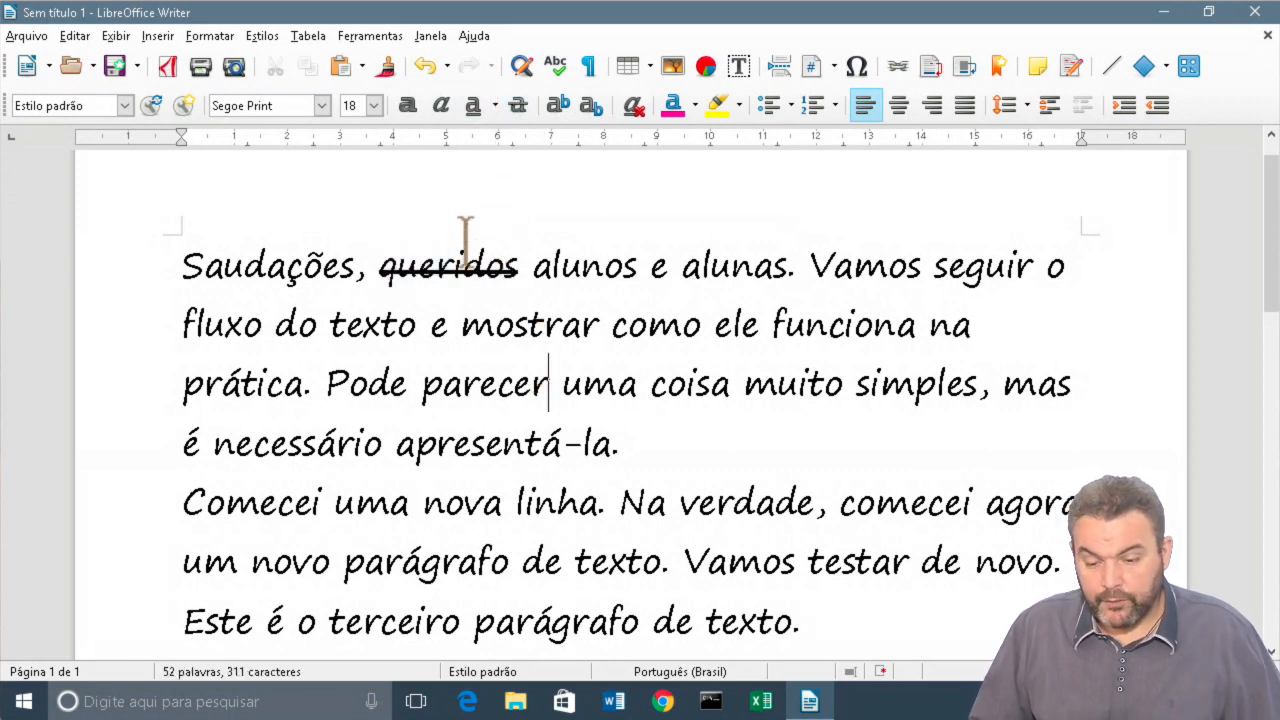
pyautogui.doubleClick(461, 266)
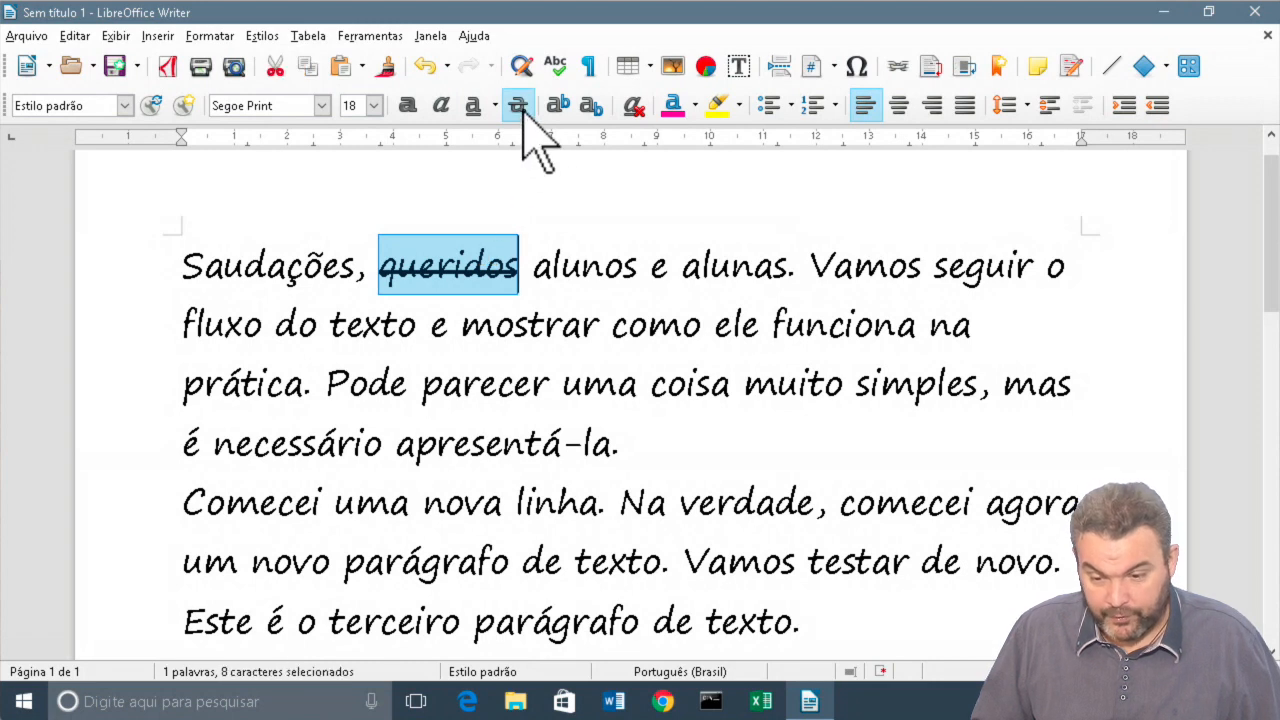
pyautogui.click(520, 106)
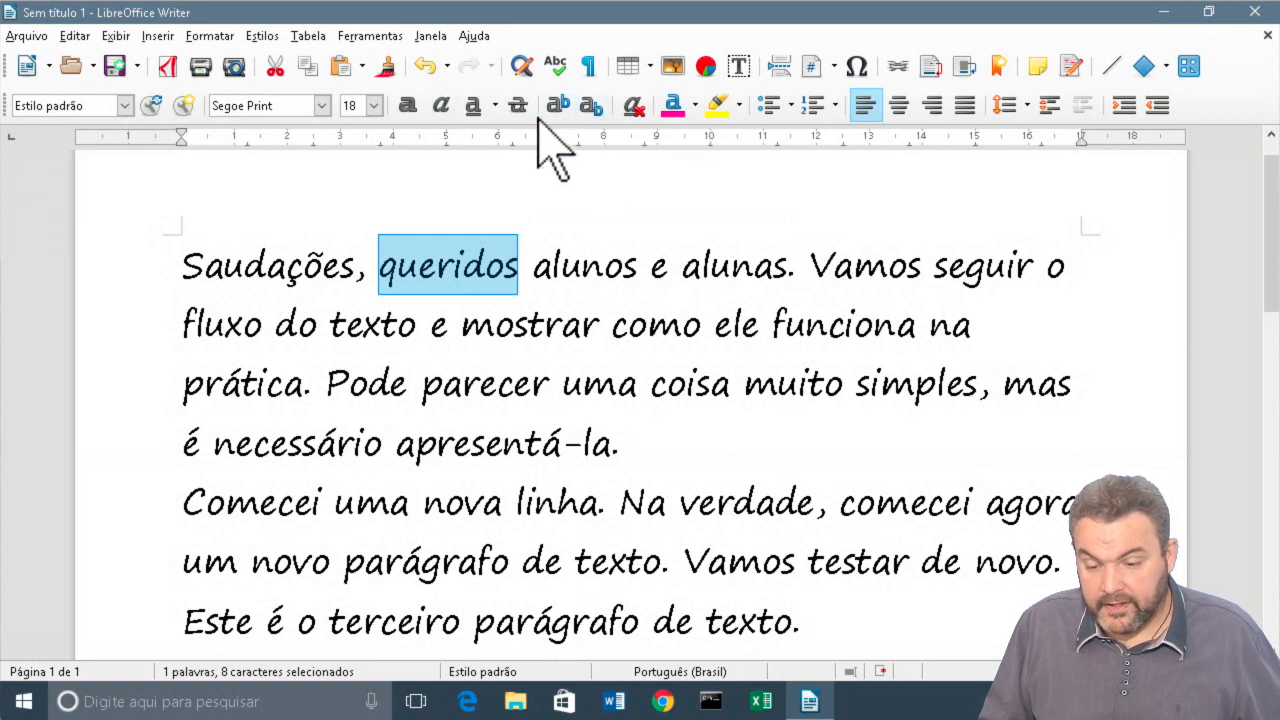
# - Add two new lines below the third paragraph reading "H2O" and "42=16"
pyautogui.click(532, 383)
pyautogui.scroll(-5, 563, 420)
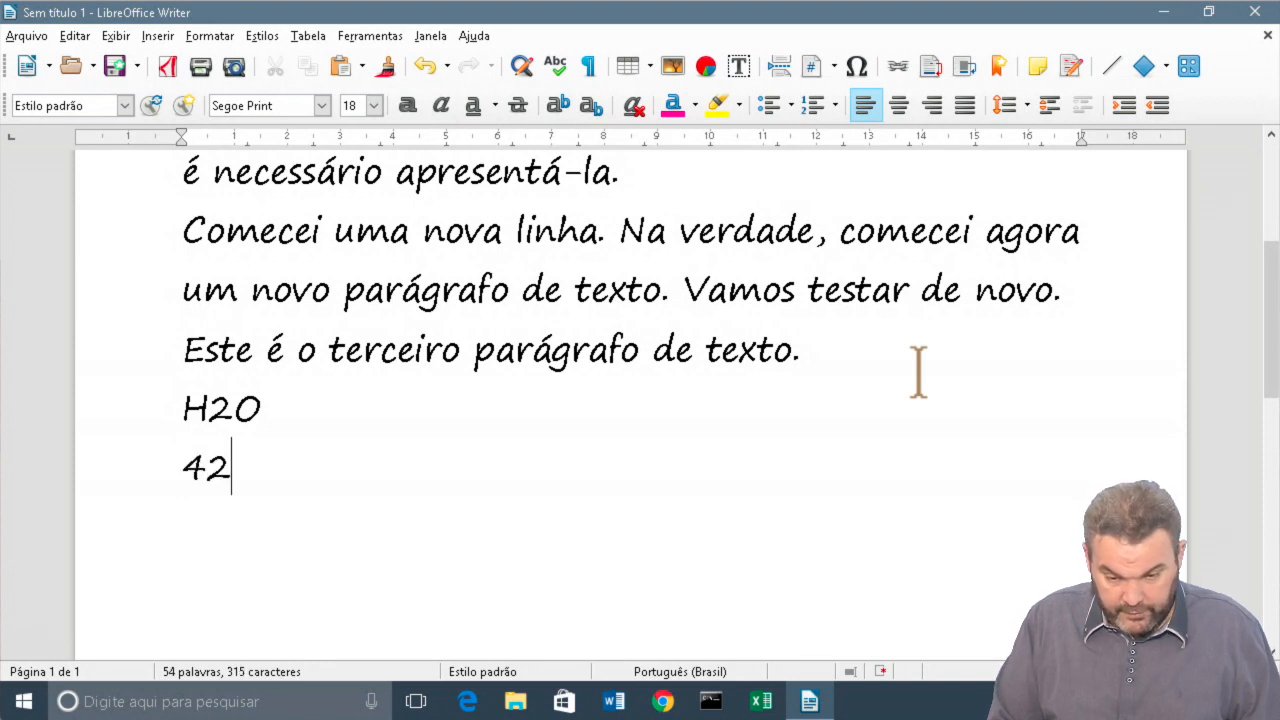
pyautogui.write('6')
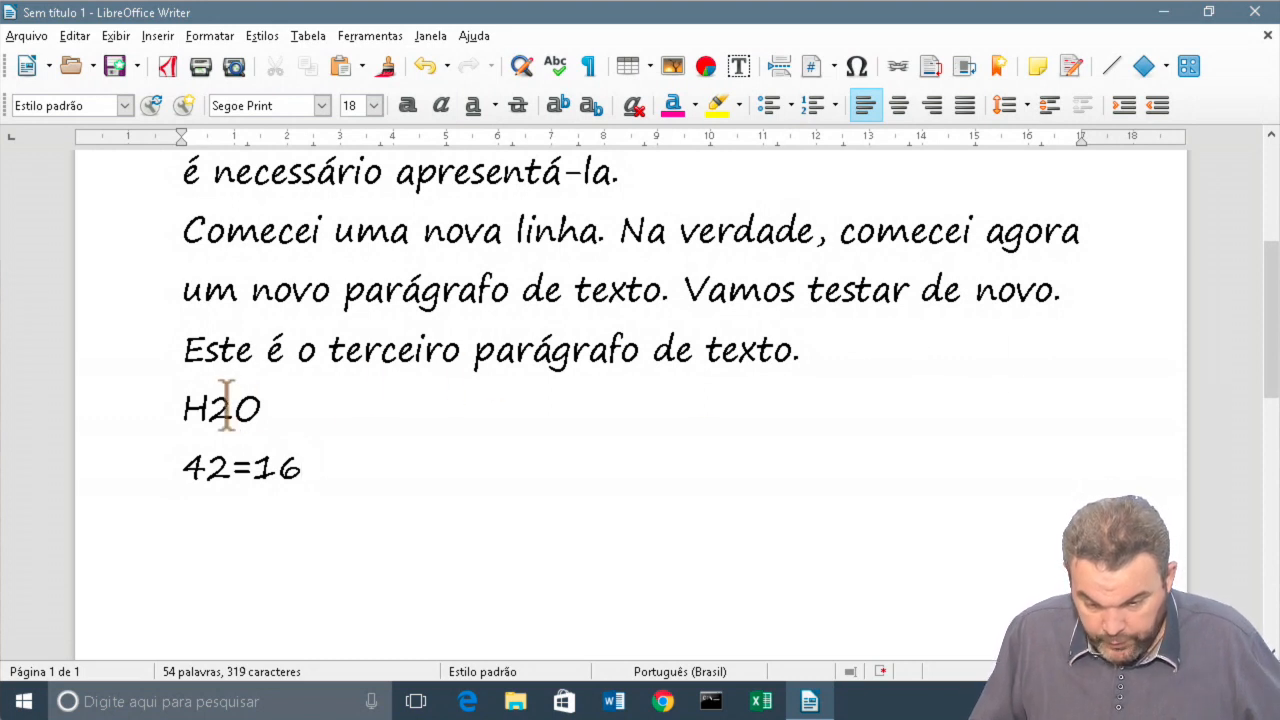
# - Make the "2" in "H2O" subscript and the "2" in "42=16" superscript
pyautogui.moveTo(207, 407); pyautogui.dragTo(229, 409)
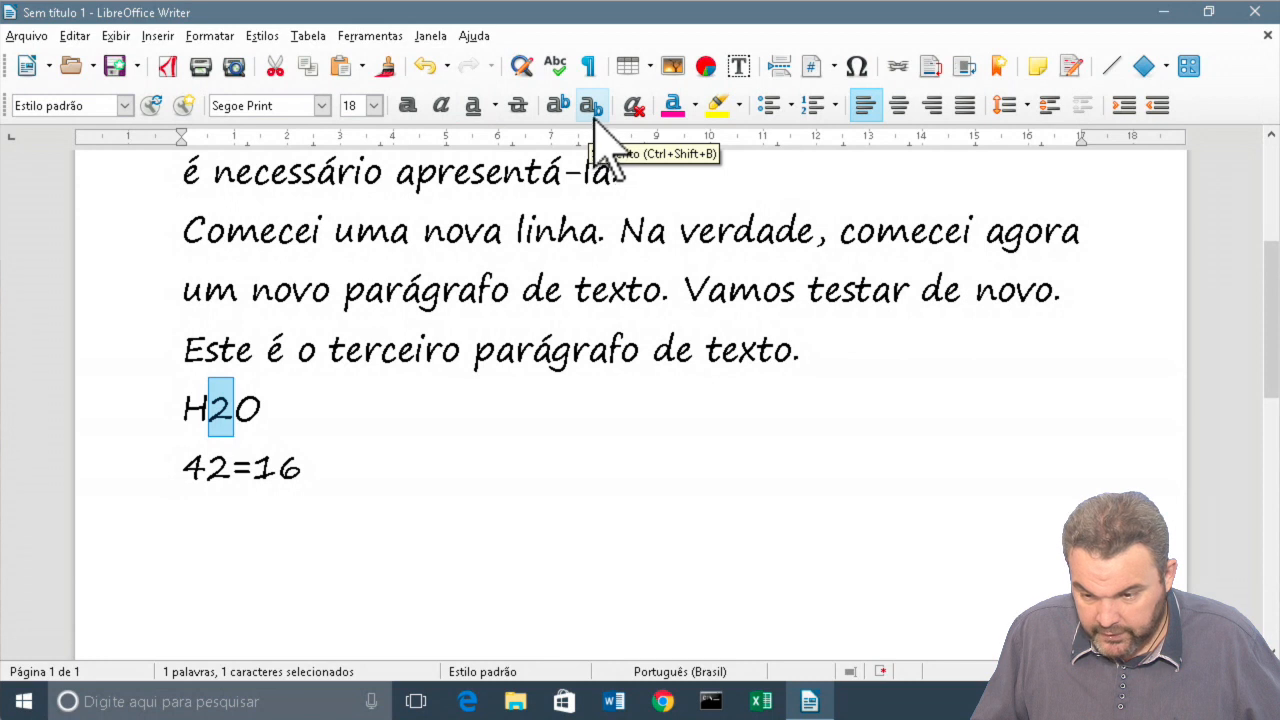
pyautogui.click(594, 116)
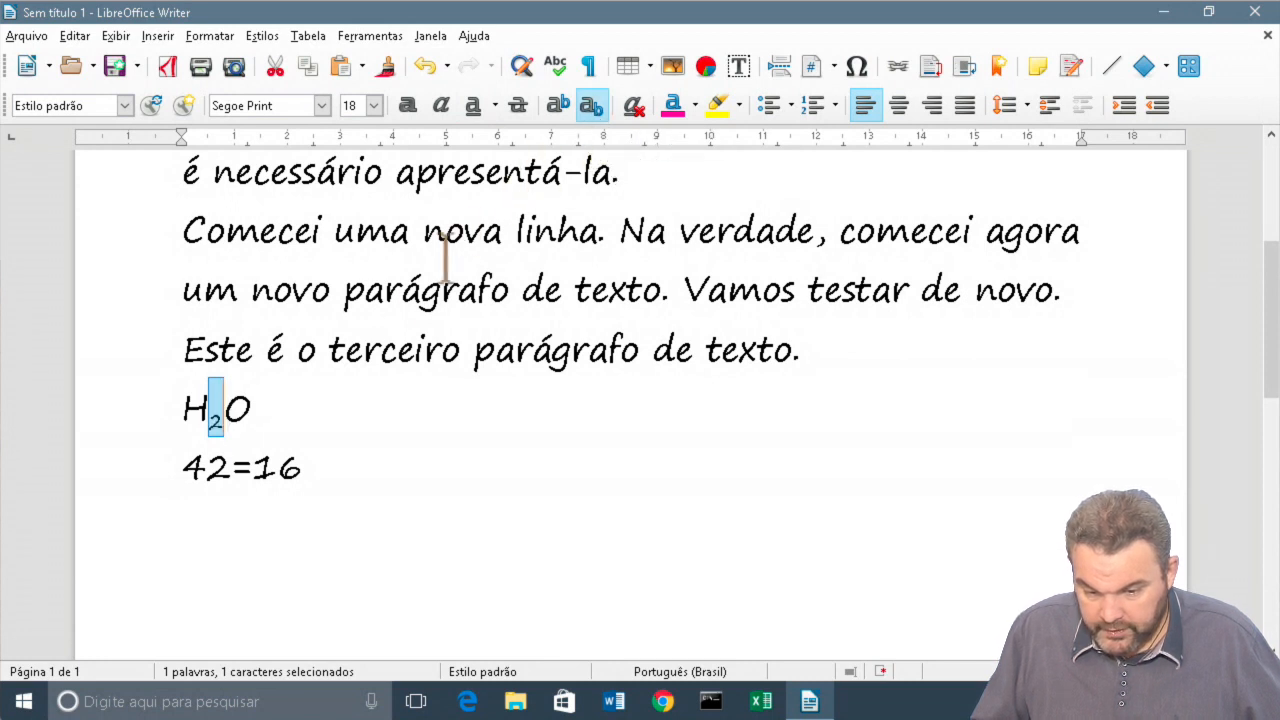
pyautogui.moveTo(207, 466); pyautogui.dragTo(232, 466)
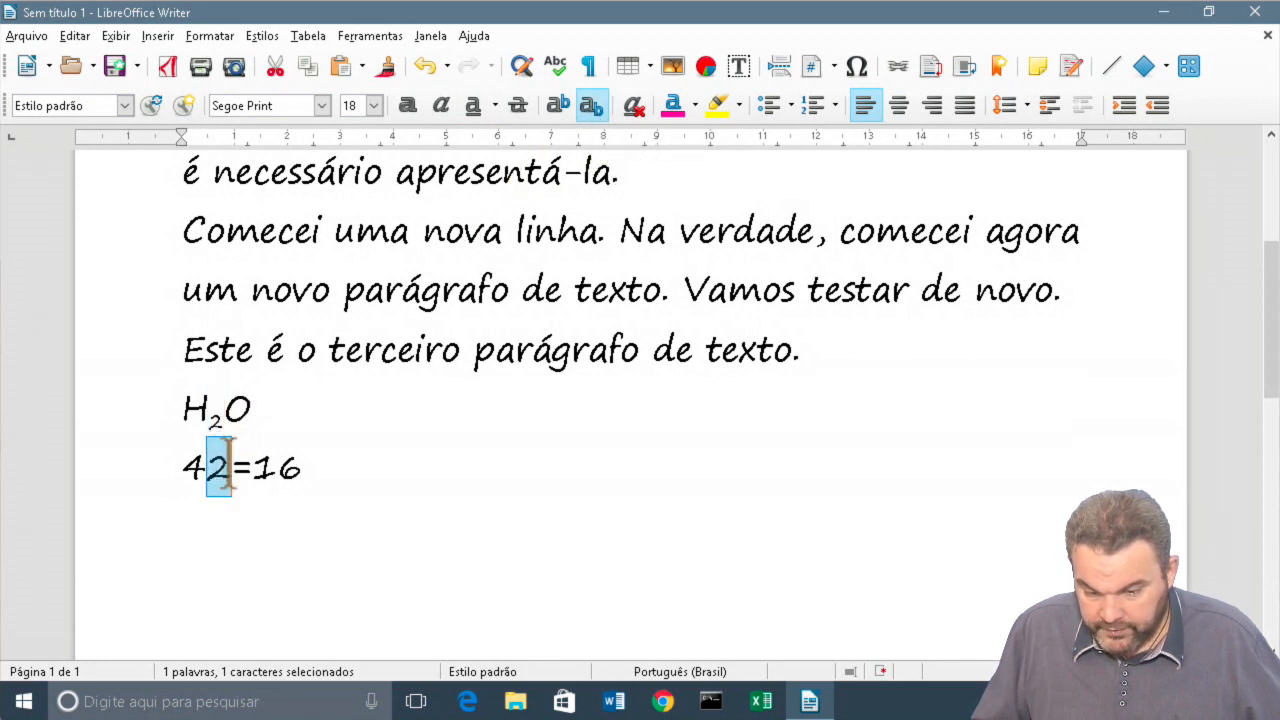
pyautogui.click(561, 119)
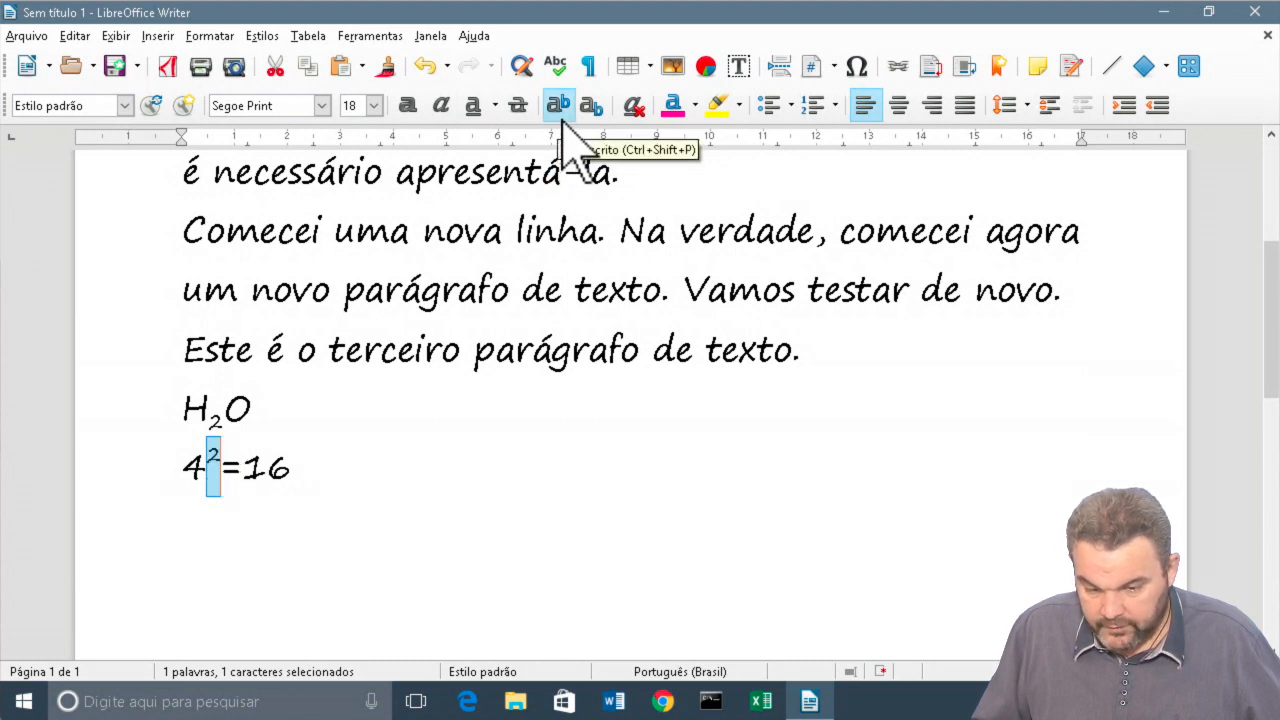
pyautogui.click(419, 490)
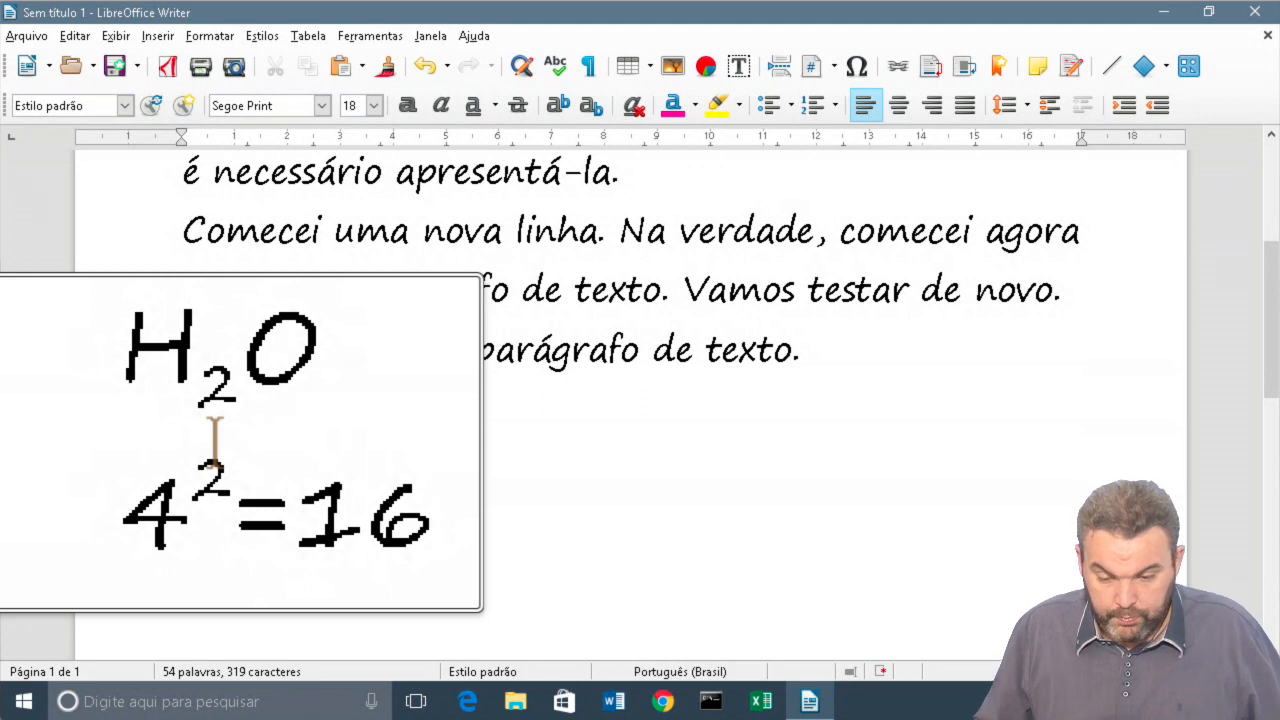
pyautogui.moveTo(209, 427); pyautogui.dragTo(217, 424)
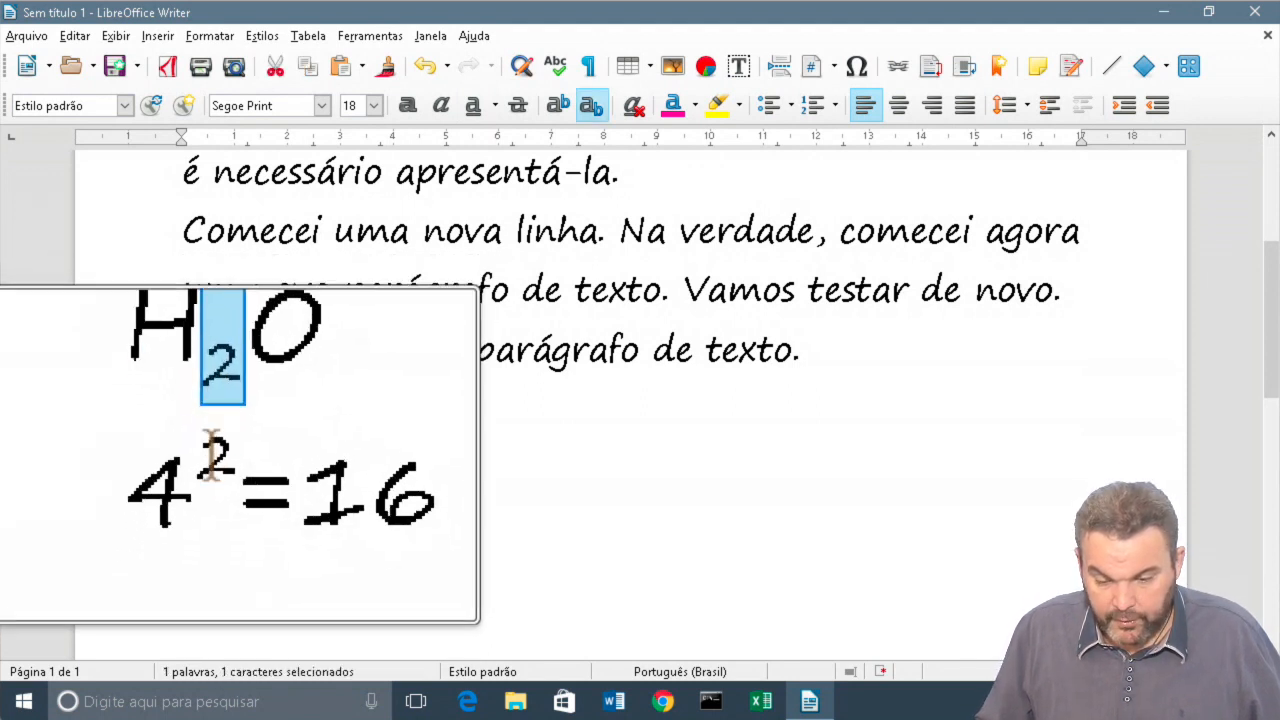
pyautogui.moveTo(210, 455); pyautogui.dragTo(235, 455)
pyautogui.click(346, 458)
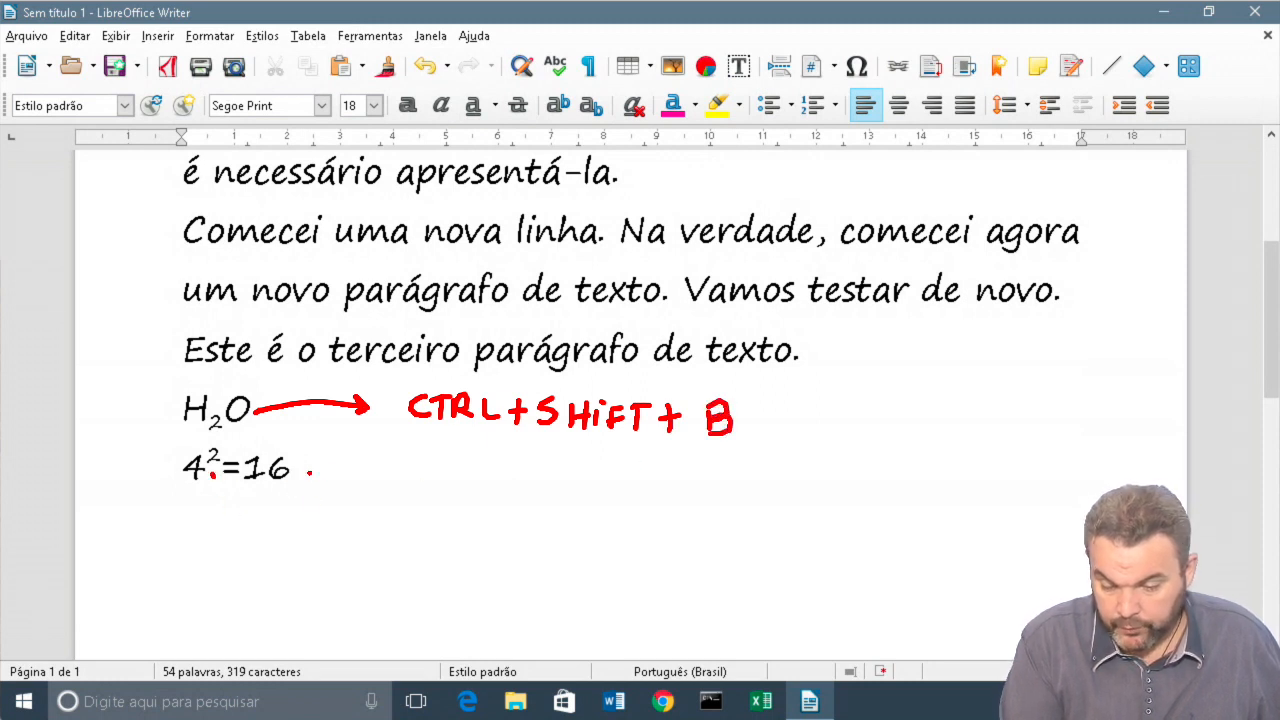
pyautogui.moveTo(301, 479); pyautogui.dragTo(436, 489)
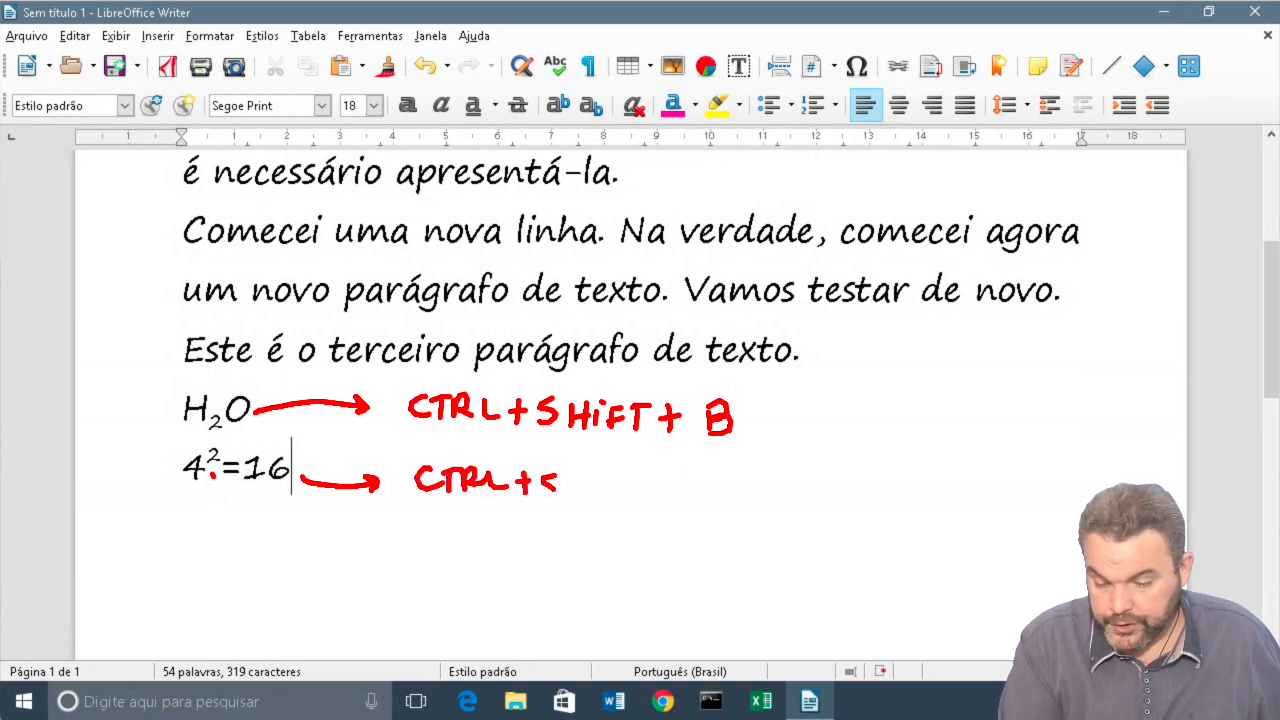
pyautogui.moveTo(583, 482); pyautogui.dragTo(584, 498)
pyautogui.moveTo(571, 491); pyautogui.dragTo(589, 490)
pyautogui.moveTo(600, 485)
pyautogui.mouseDown()
pyautogui.moveTo(600, 496)
pyautogui.moveTo(632, 490)
pyautogui.mouseUp()
pyautogui.click(601, 479)
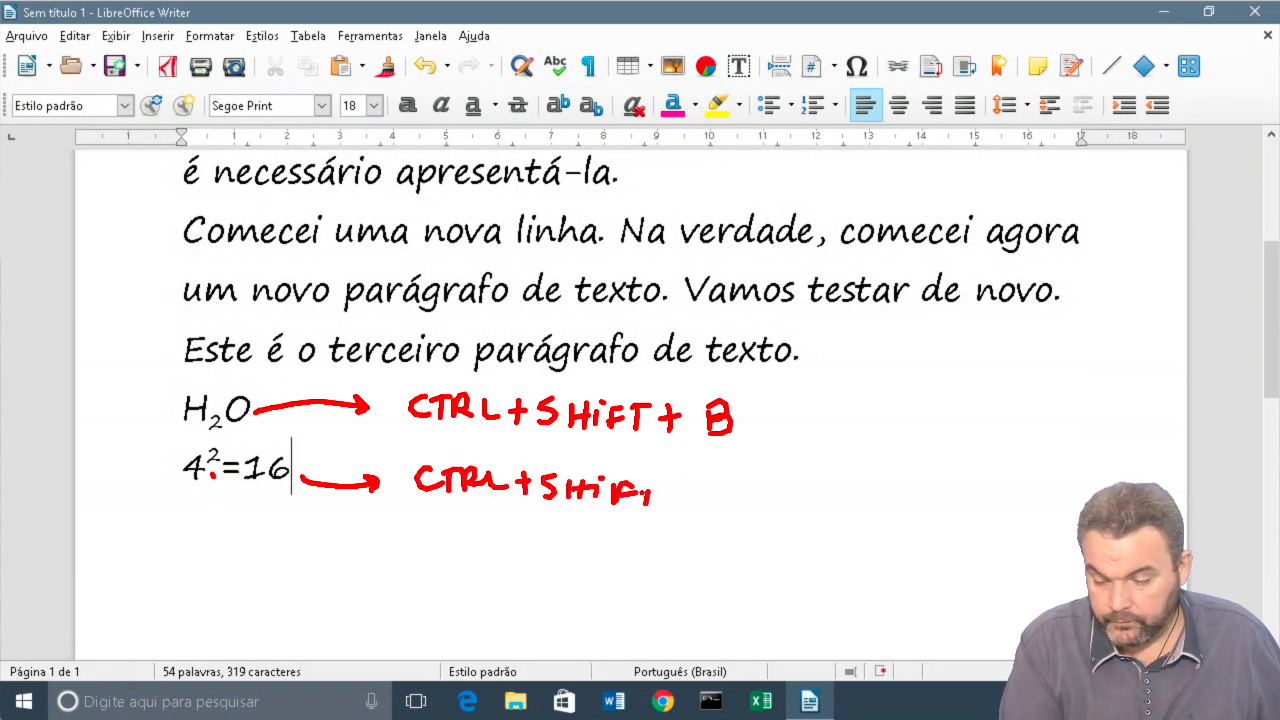
pyautogui.moveTo(716, 493); pyautogui.dragTo(716, 518)
pyautogui.moveTo(716, 490); pyautogui.dragTo(719, 506)
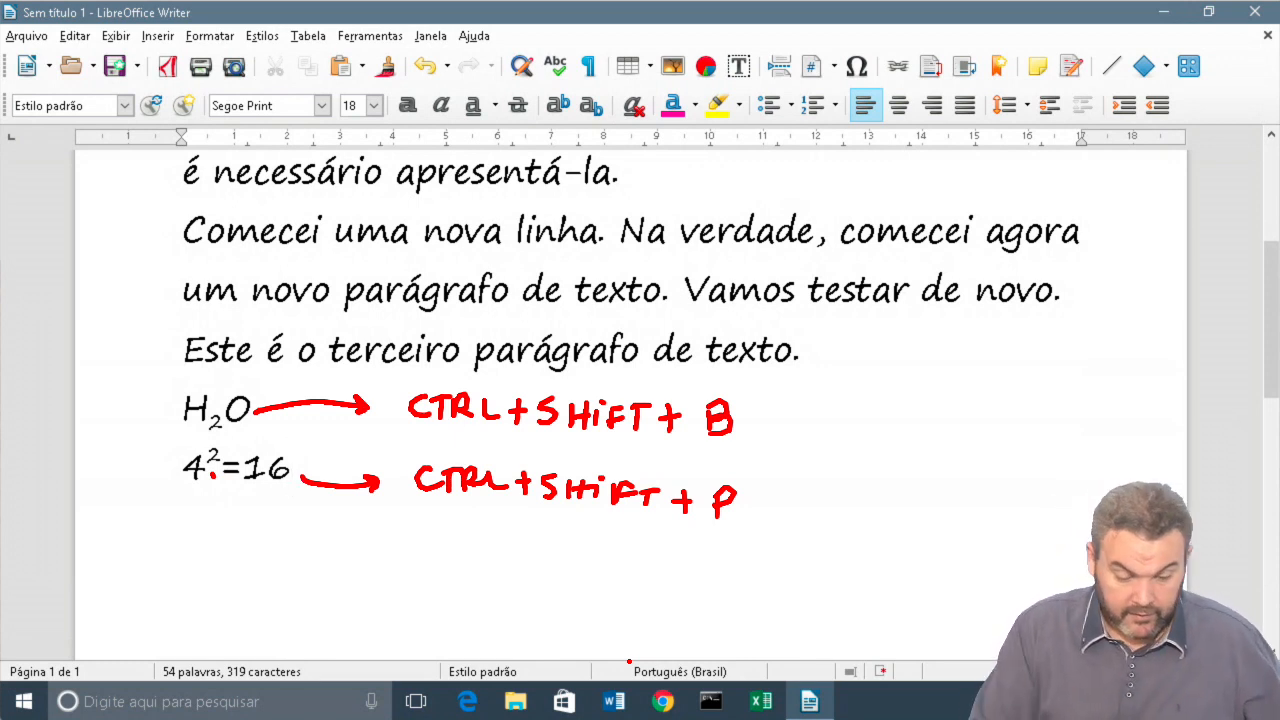
pyautogui.press('Escape')
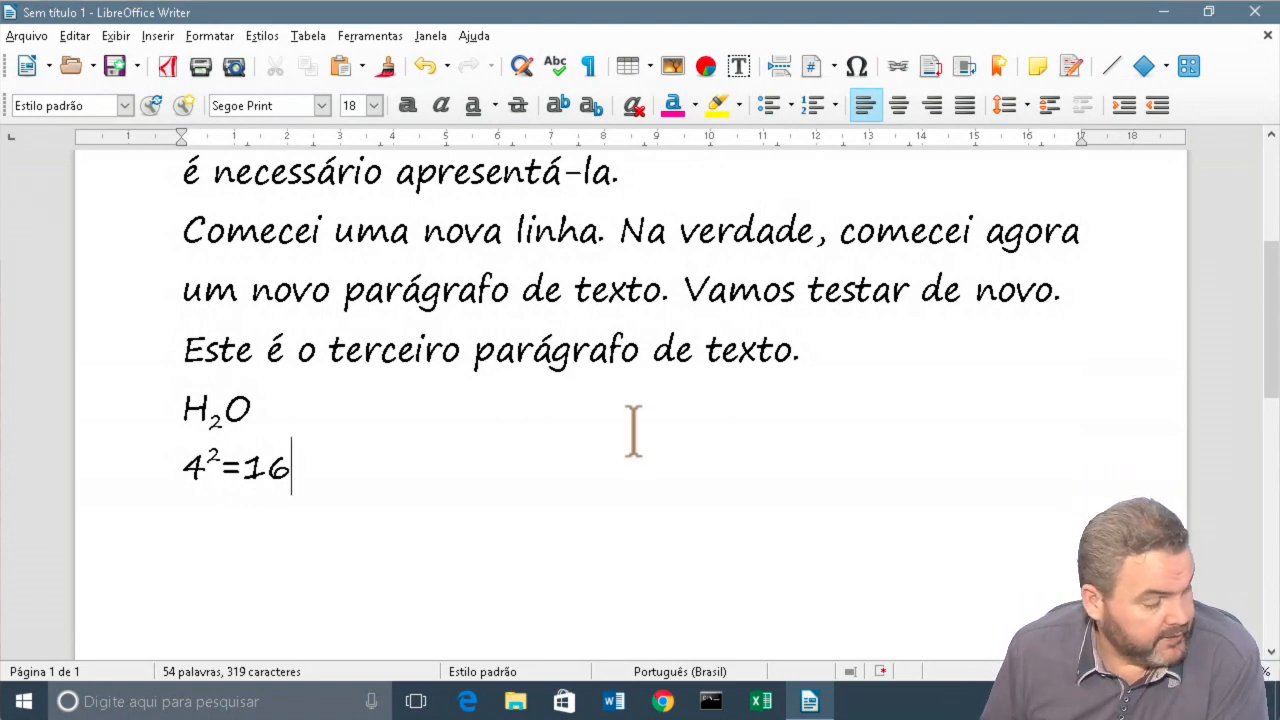
# - Set the font colour of the word "mostrar" in the first paragraph to Púrpura
pyautogui.scroll(3, 632, 430)
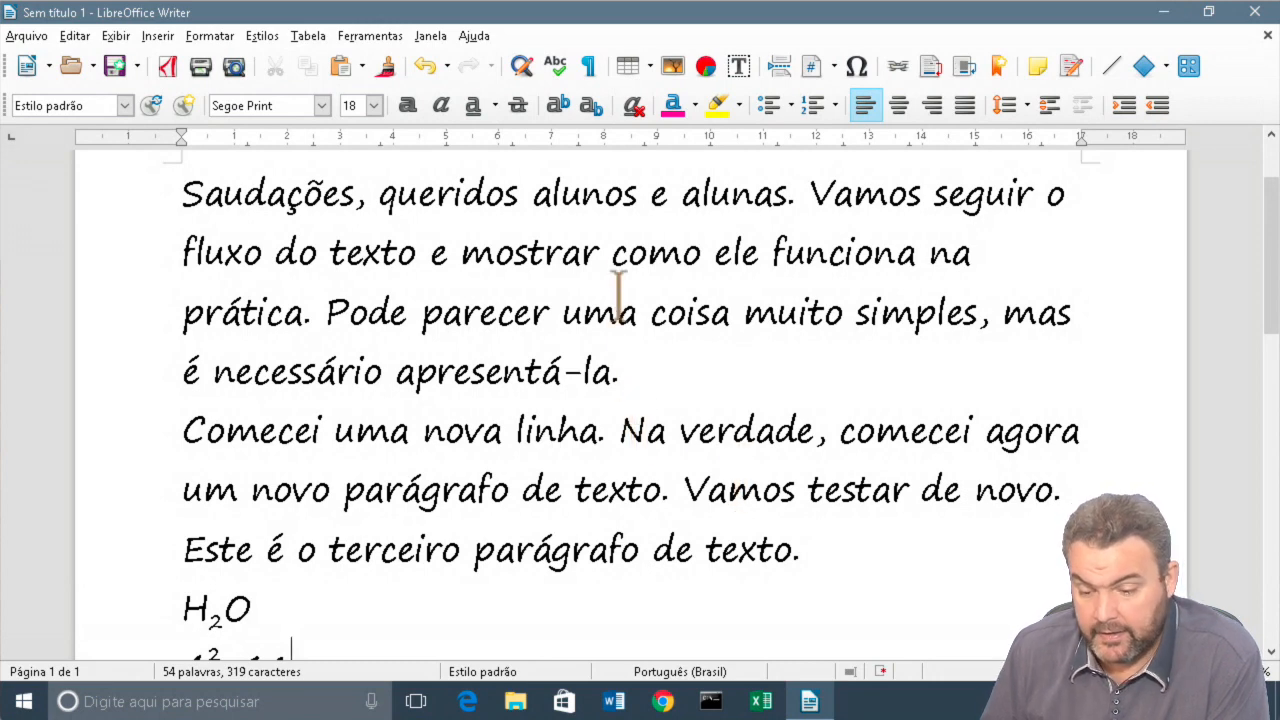
pyautogui.doubleClick(537, 262)
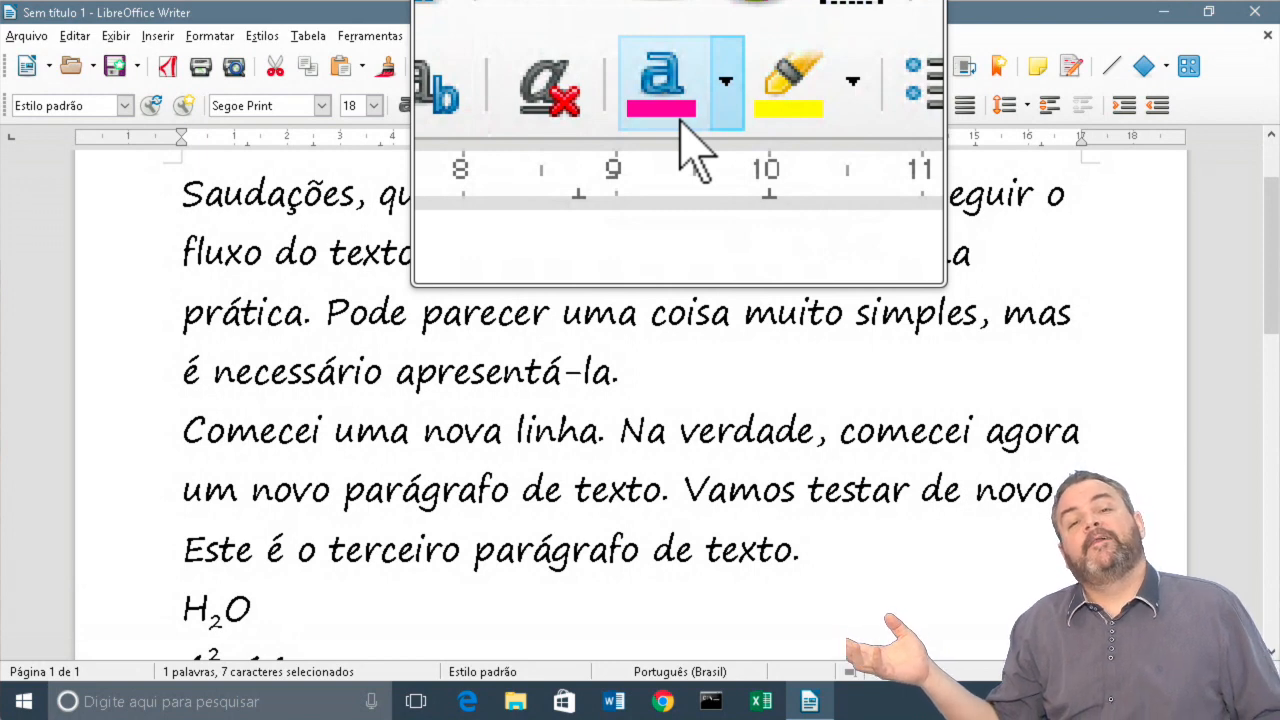
pyautogui.press('alt')
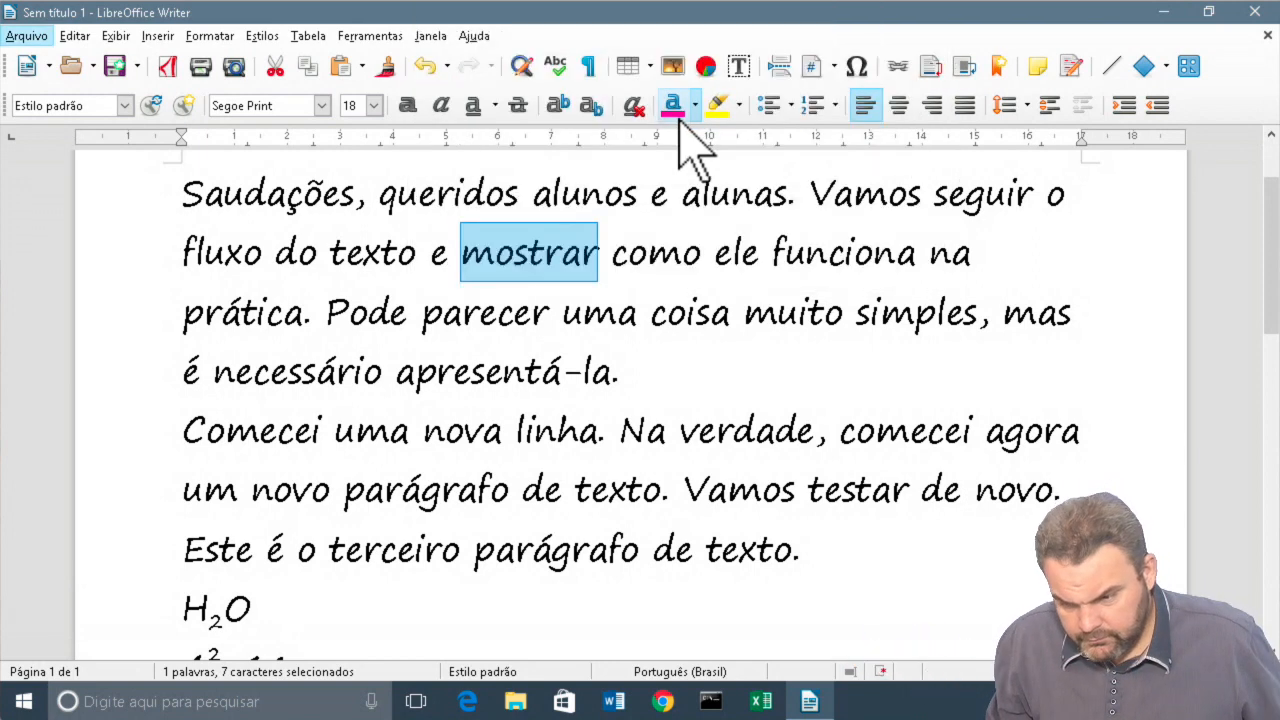
pyautogui.press('super+plus')
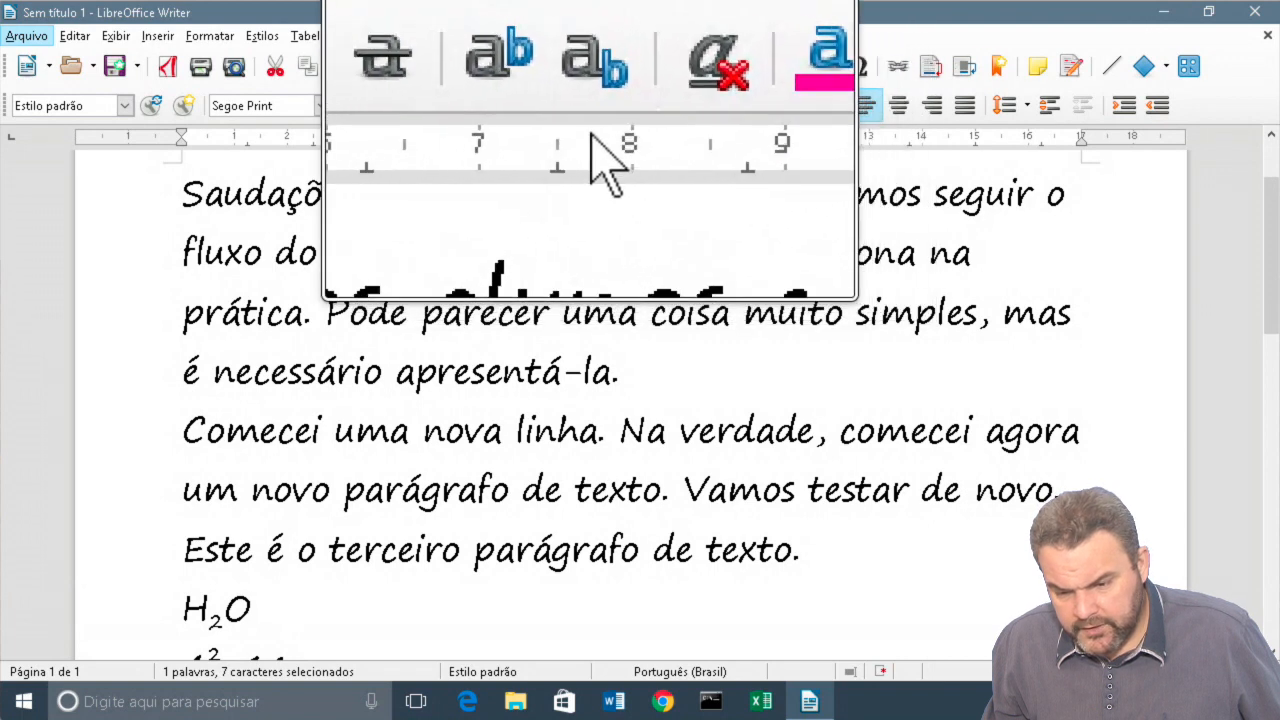
pyautogui.click(497, 112)
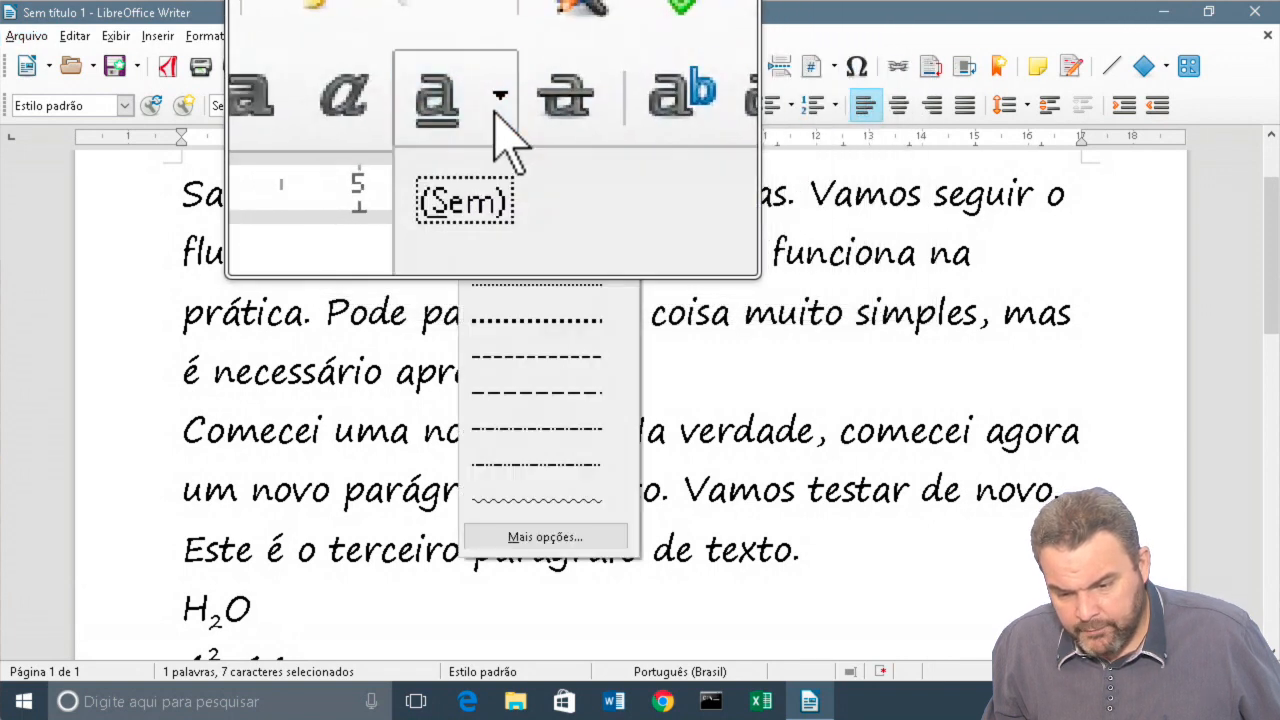
pyautogui.click(498, 110)
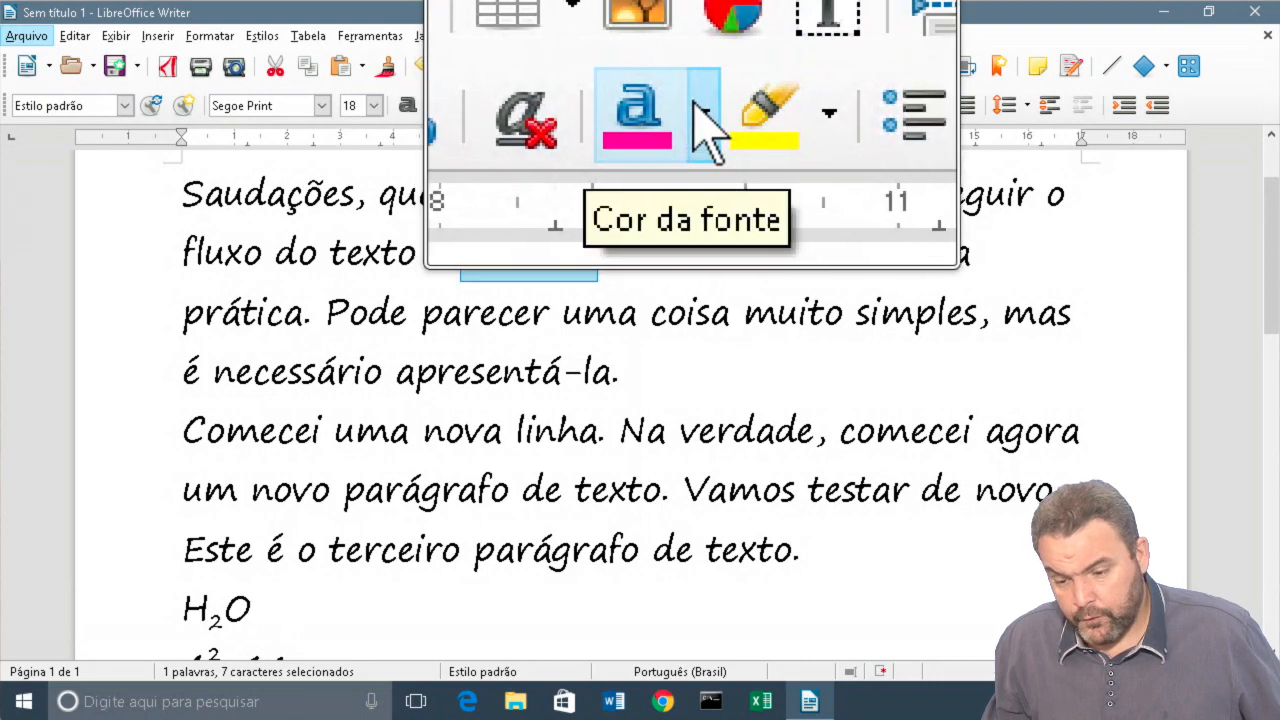
pyautogui.click(705, 118)
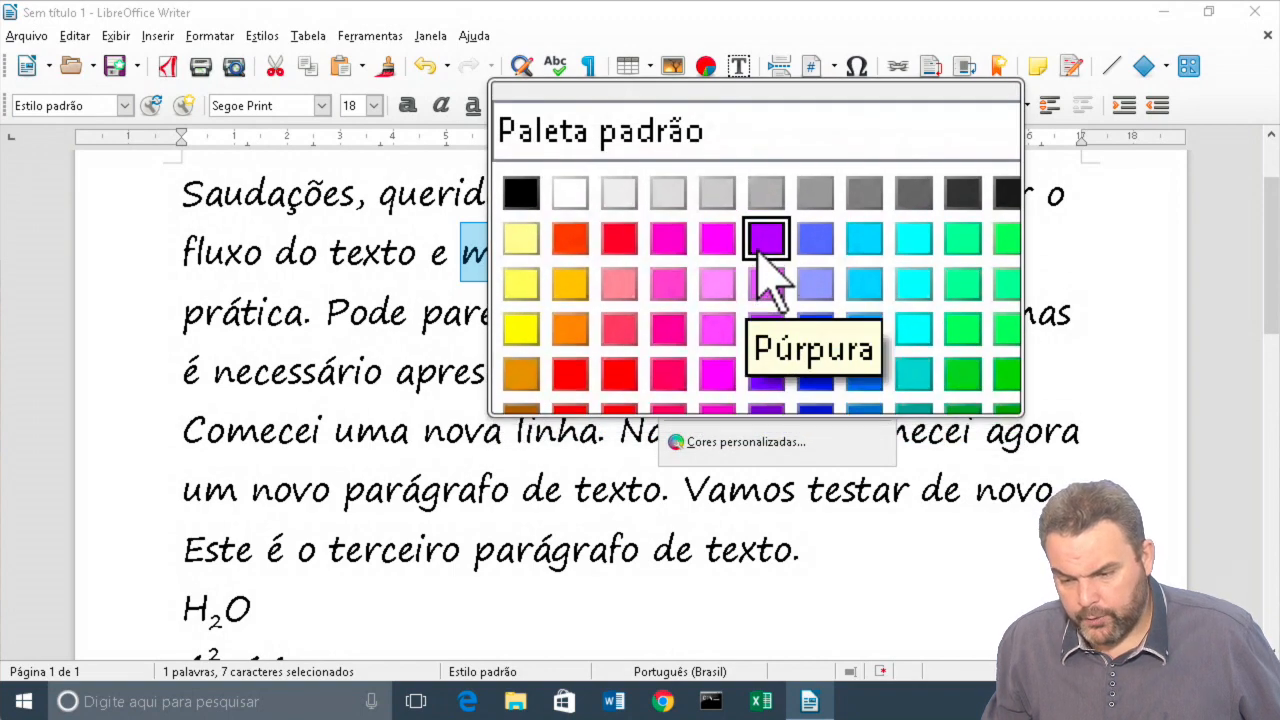
pyautogui.click(762, 245)
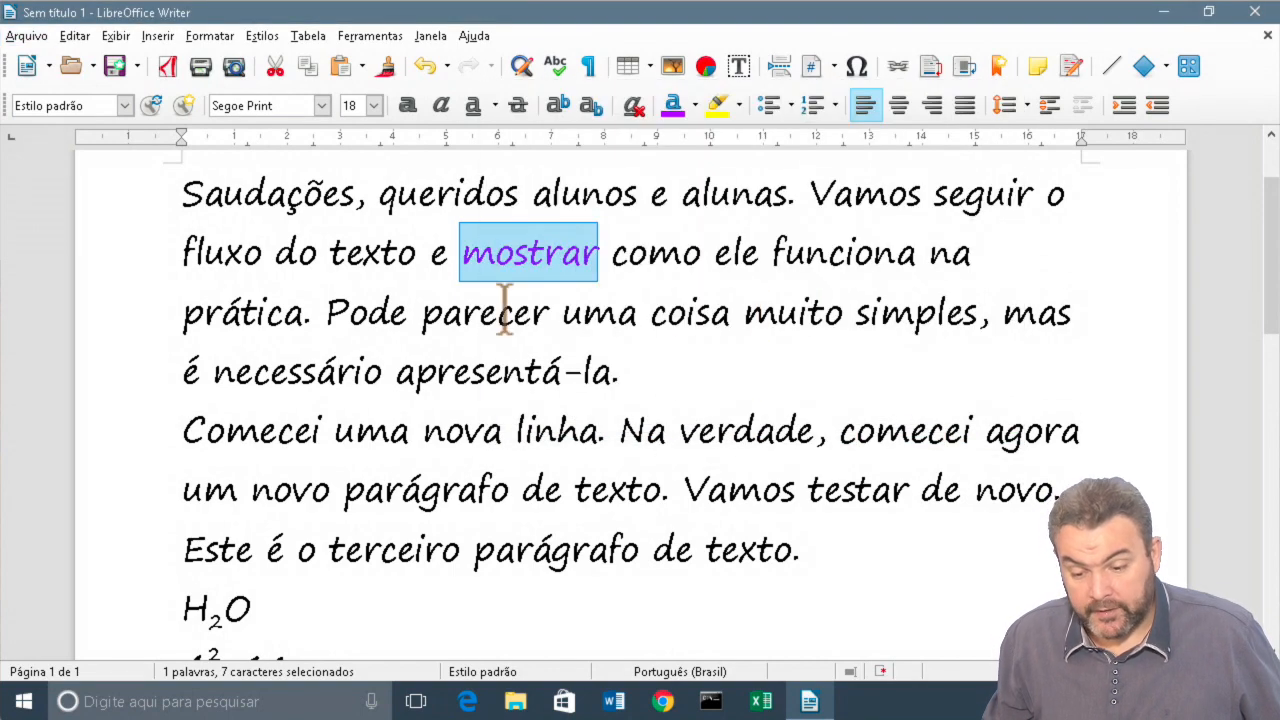
# - Make the word "mostrar" in the first paragraph bold and set its font colour to bright green
pyautogui.click(408, 106)
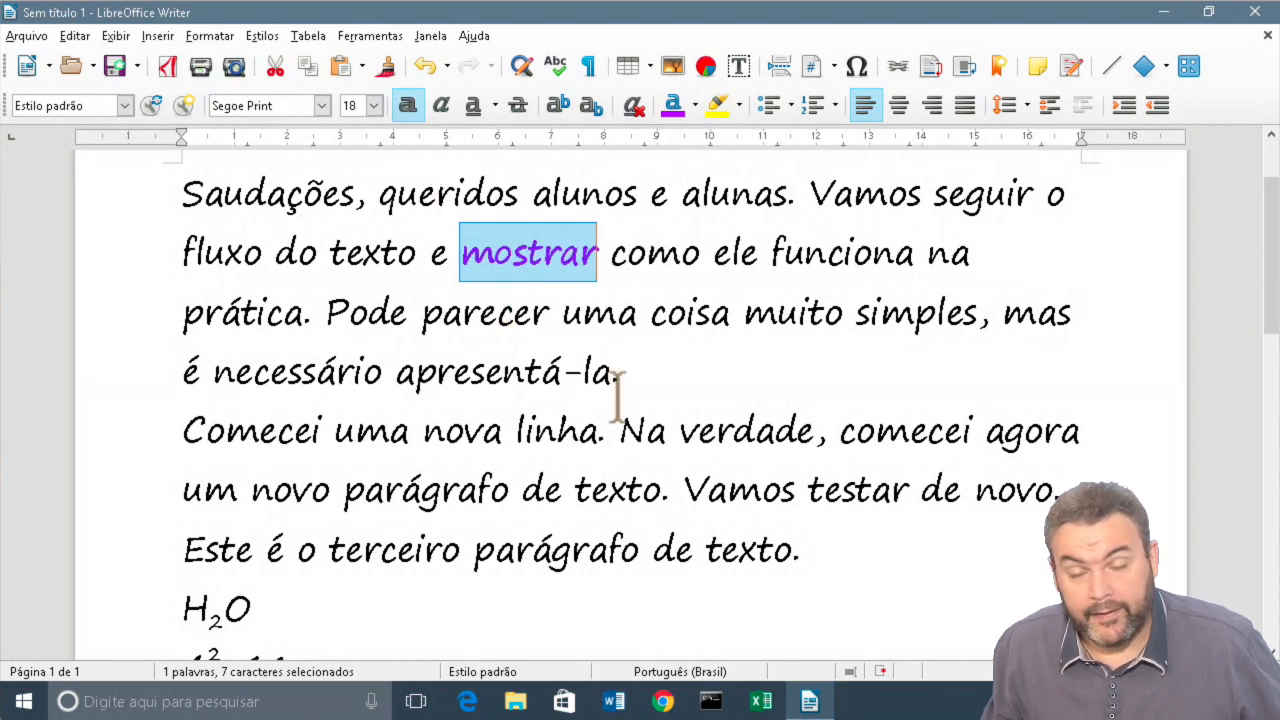
pyautogui.click(665, 405)
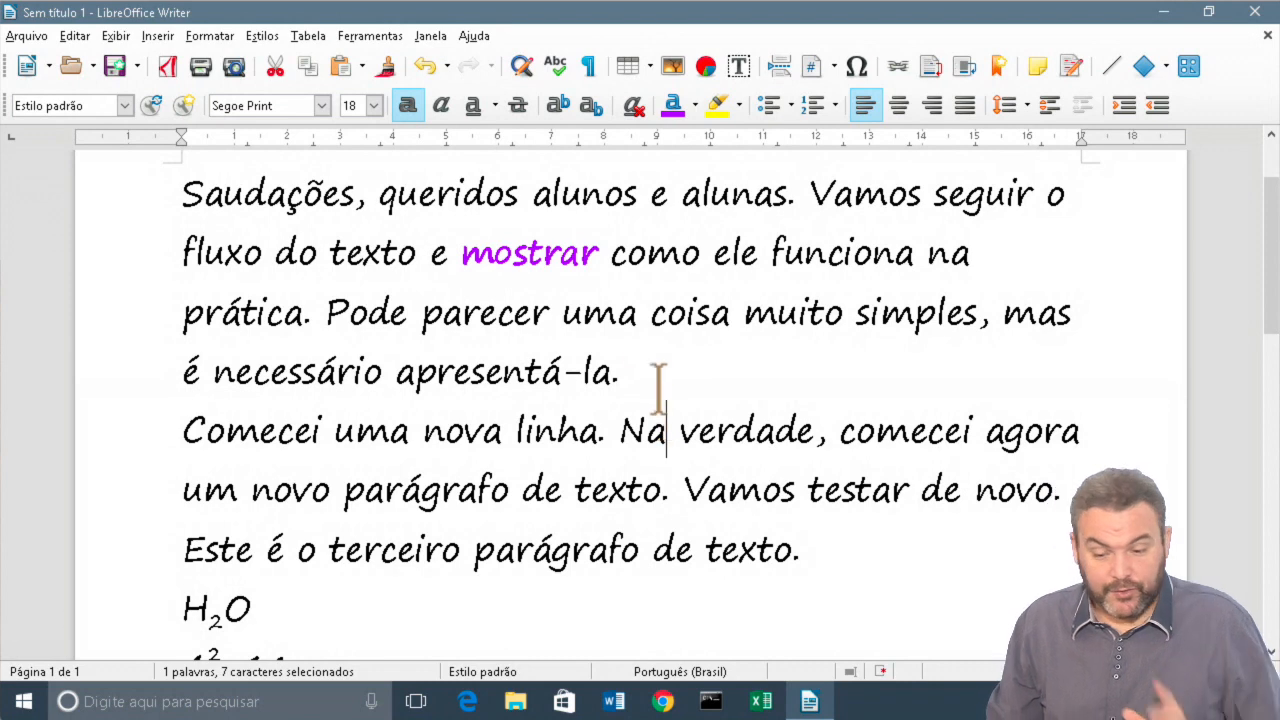
pyautogui.doubleClick(545, 250)
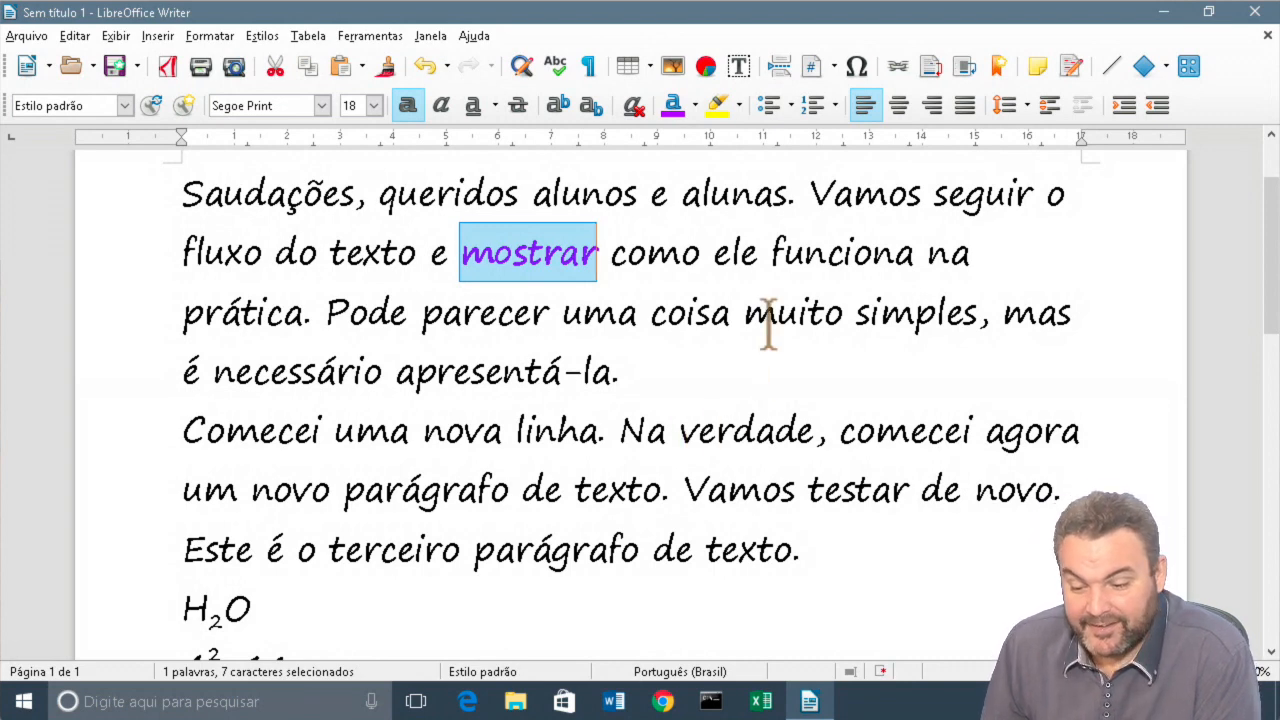
pyautogui.click(698, 107)
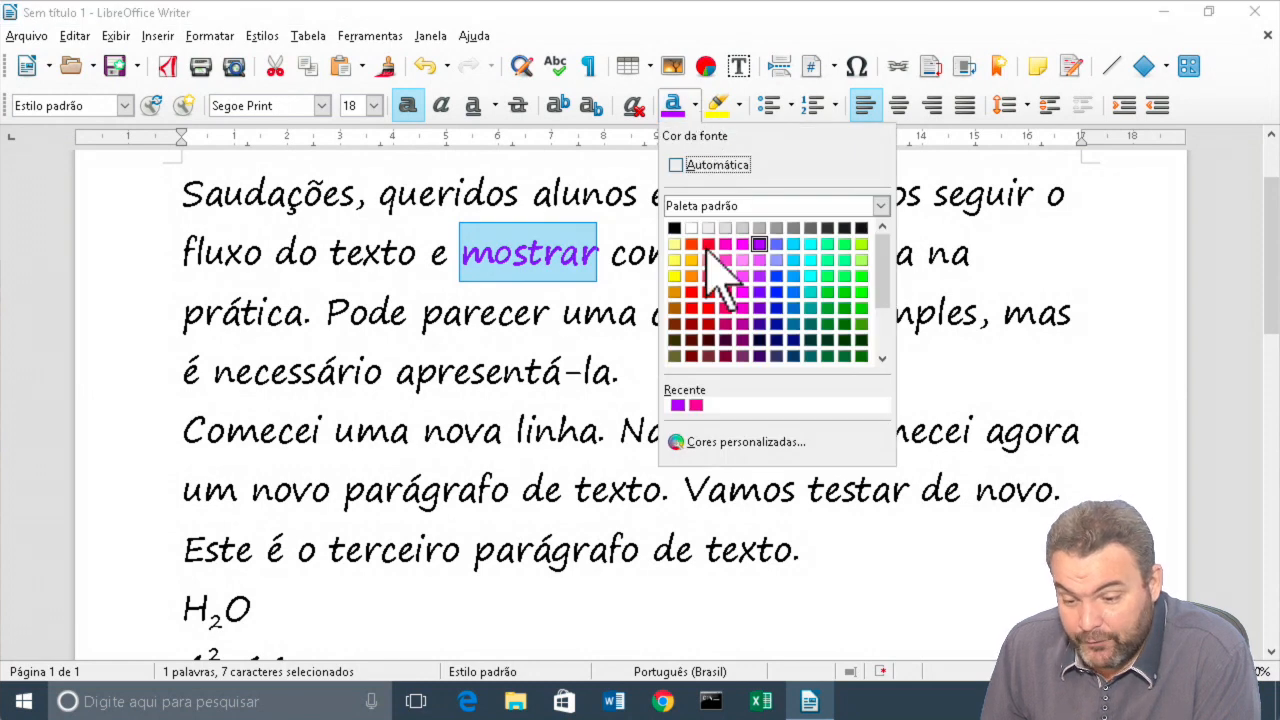
pyautogui.click(860, 277)
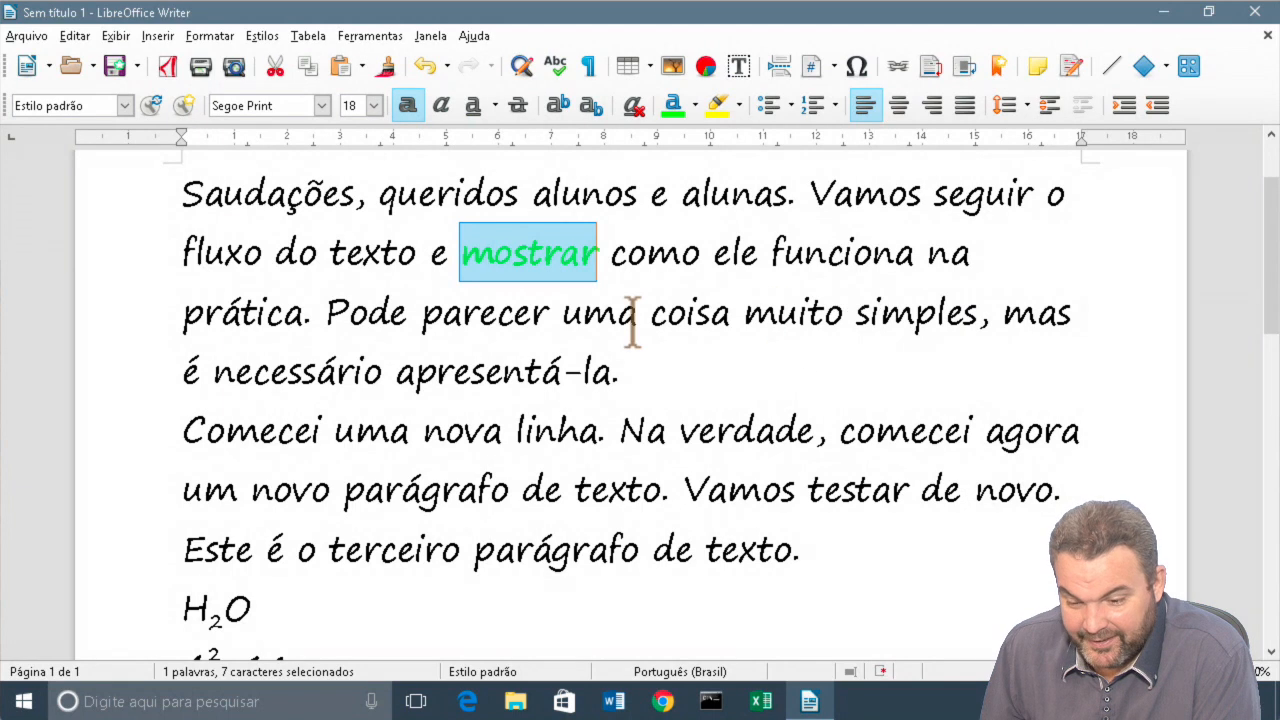
pyautogui.click(614, 371)
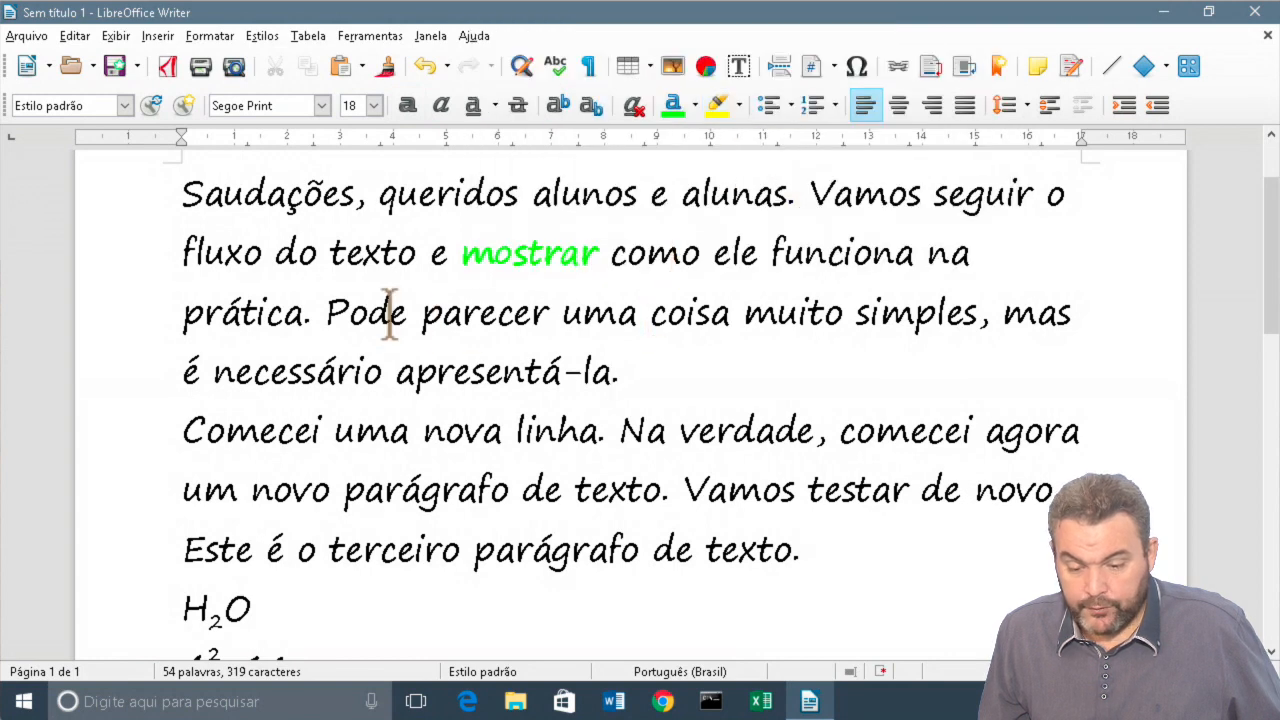
# - Highlight the words "Pode parecer uma coisa" in the first paragraph in bright green
pyautogui.moveTo(327, 312); pyautogui.dragTo(731, 335)
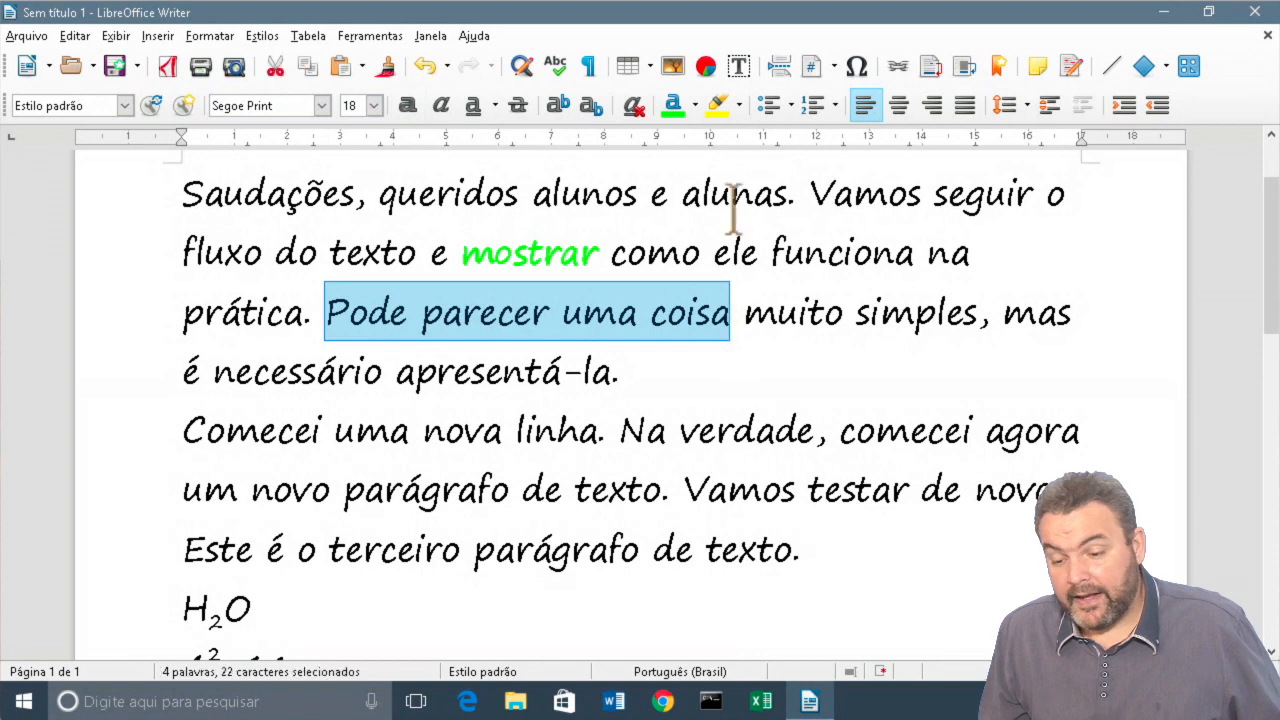
pyautogui.click(737, 105)
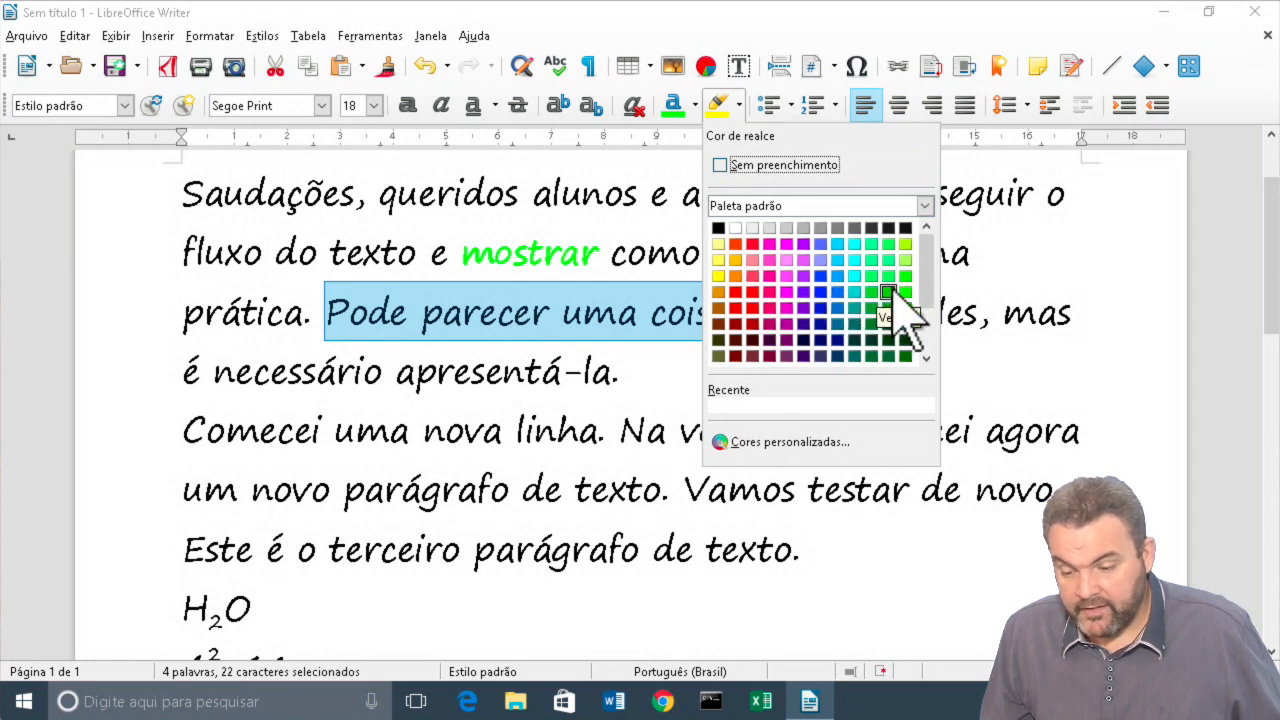
pyautogui.click(905, 292)
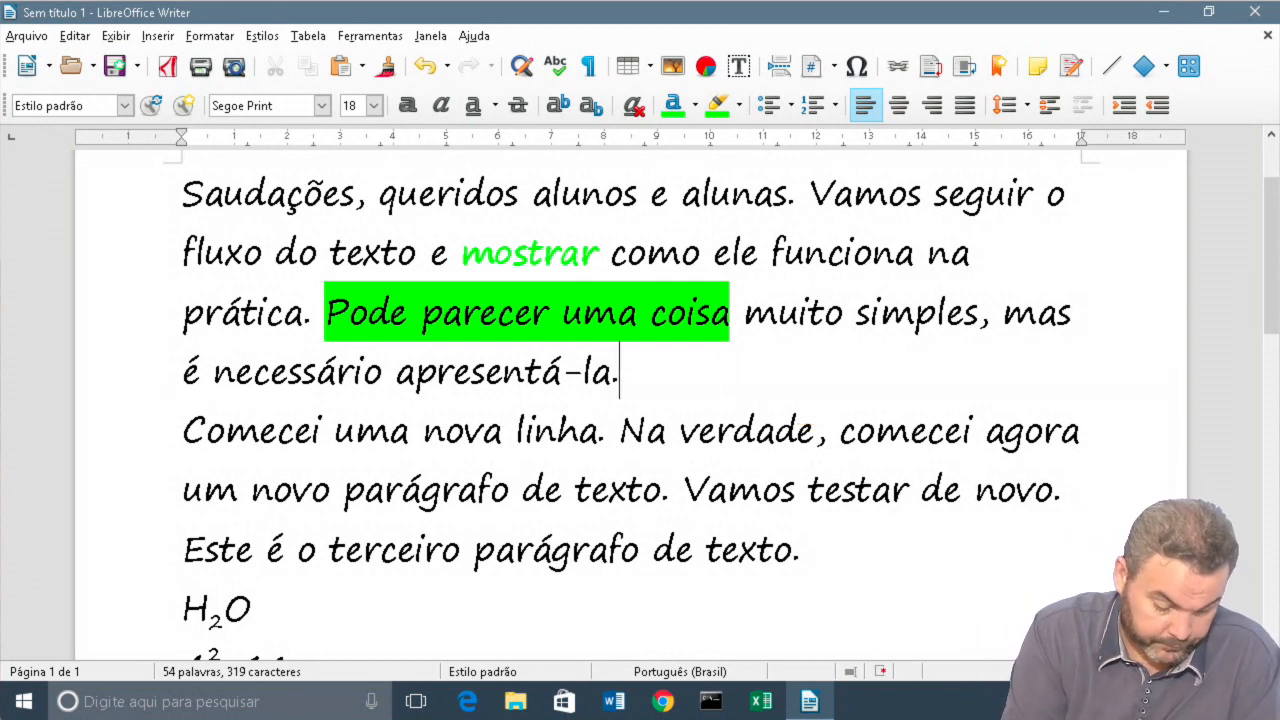
pyautogui.moveTo(684, 88)
pyautogui.mouseDown()
pyautogui.moveTo(650, 98)
pyautogui.moveTo(677, 85)
pyautogui.moveTo(577, 217)
pyautogui.mouseUp()
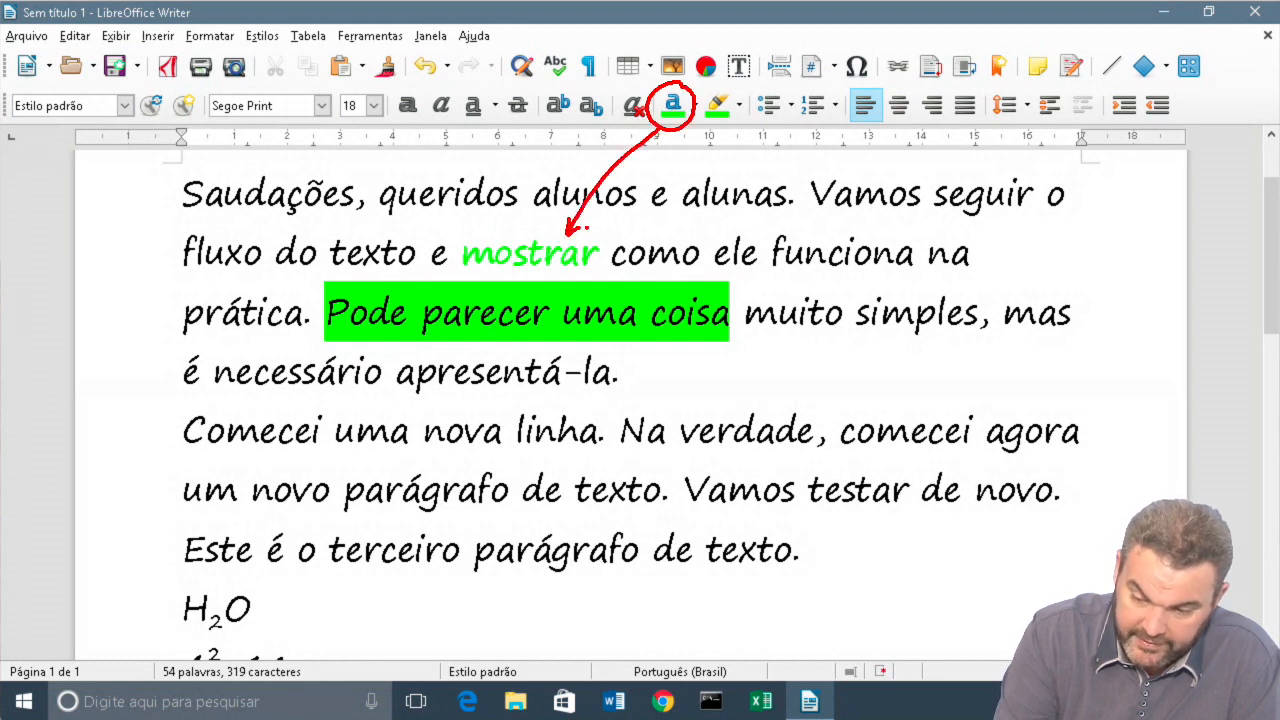
pyautogui.moveTo(738, 87)
pyautogui.mouseDown()
pyautogui.moveTo(798, 320)
pyautogui.moveTo(684, 358)
pyautogui.mouseUp()
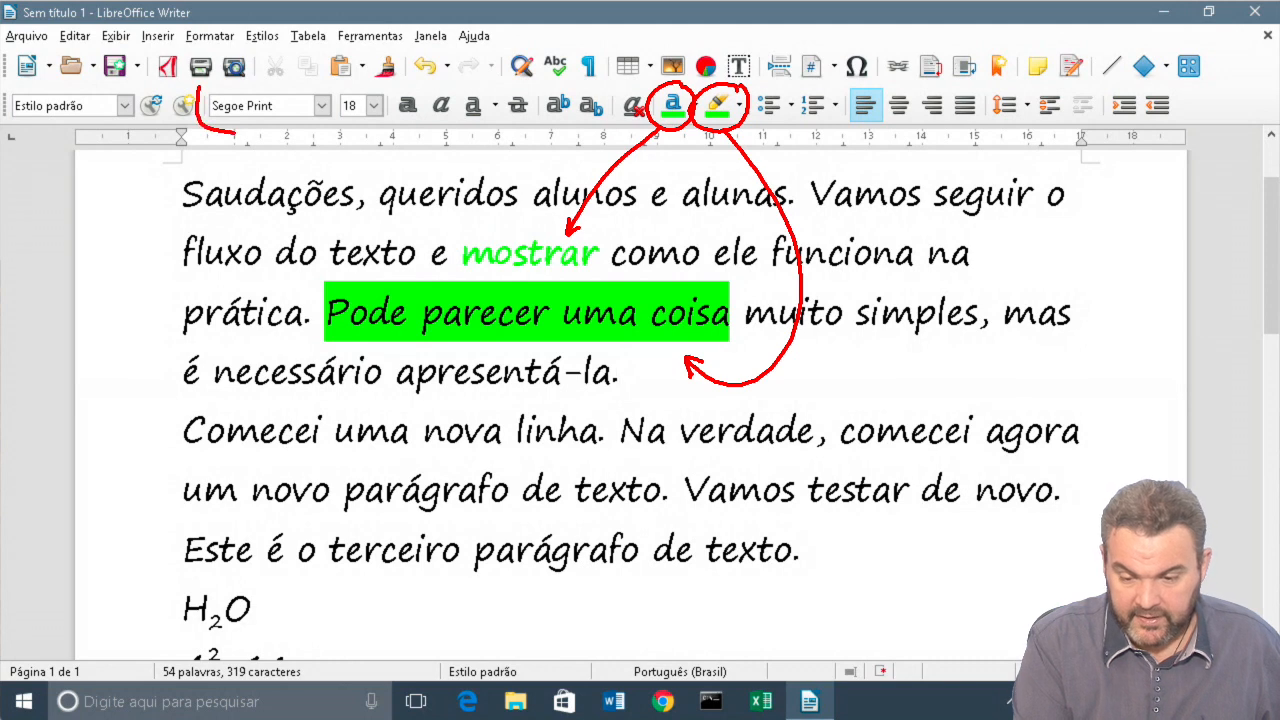
pyautogui.moveTo(235, 133)
pyautogui.mouseDown()
pyautogui.moveTo(708, 130)
pyautogui.moveTo(752, 86)
pyautogui.moveTo(254, 80)
pyautogui.mouseUp()
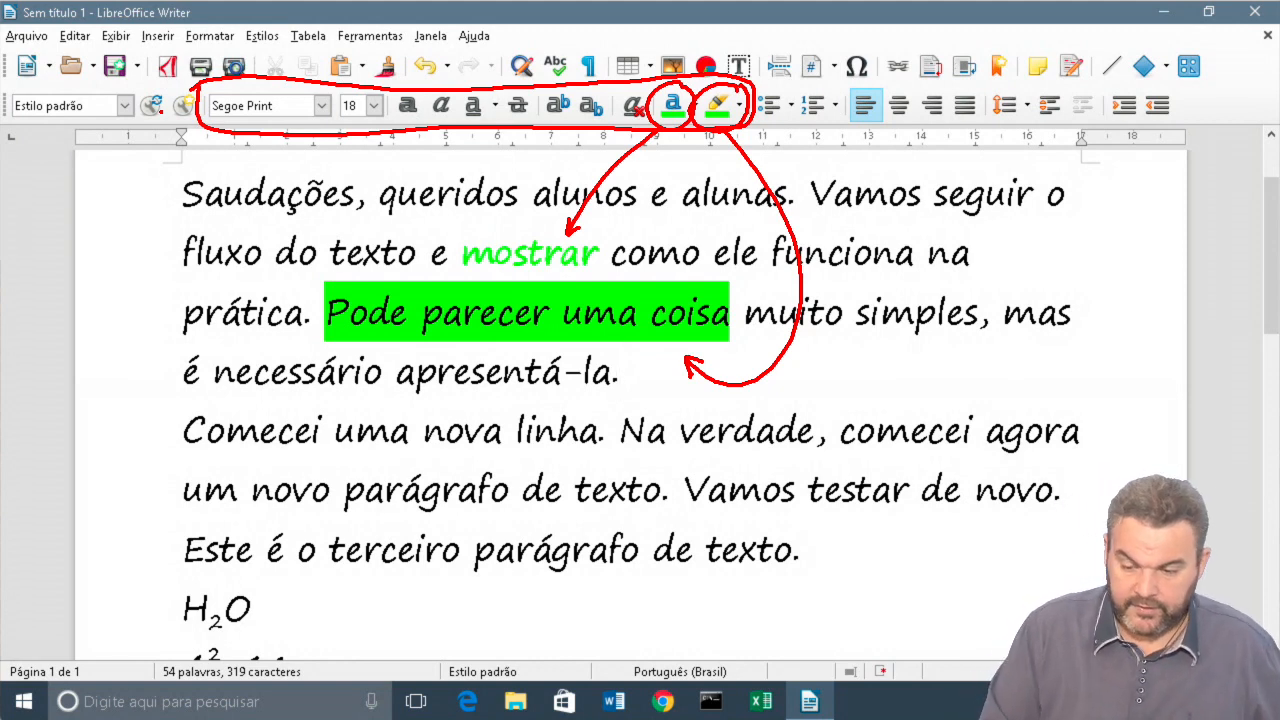
pyautogui.press('Escape')
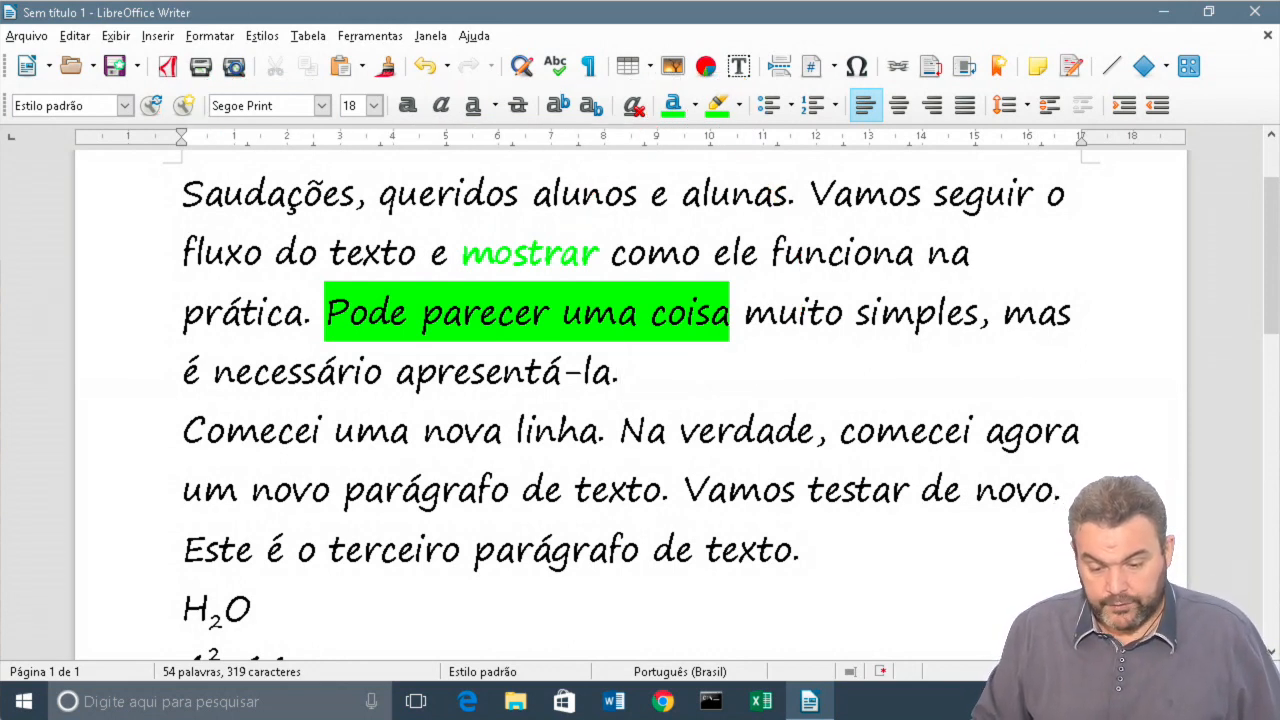
# - Try an overline on the word "Comecei" at the start of the second paragraph, and undo it
pyautogui.doubleClick(236, 432)
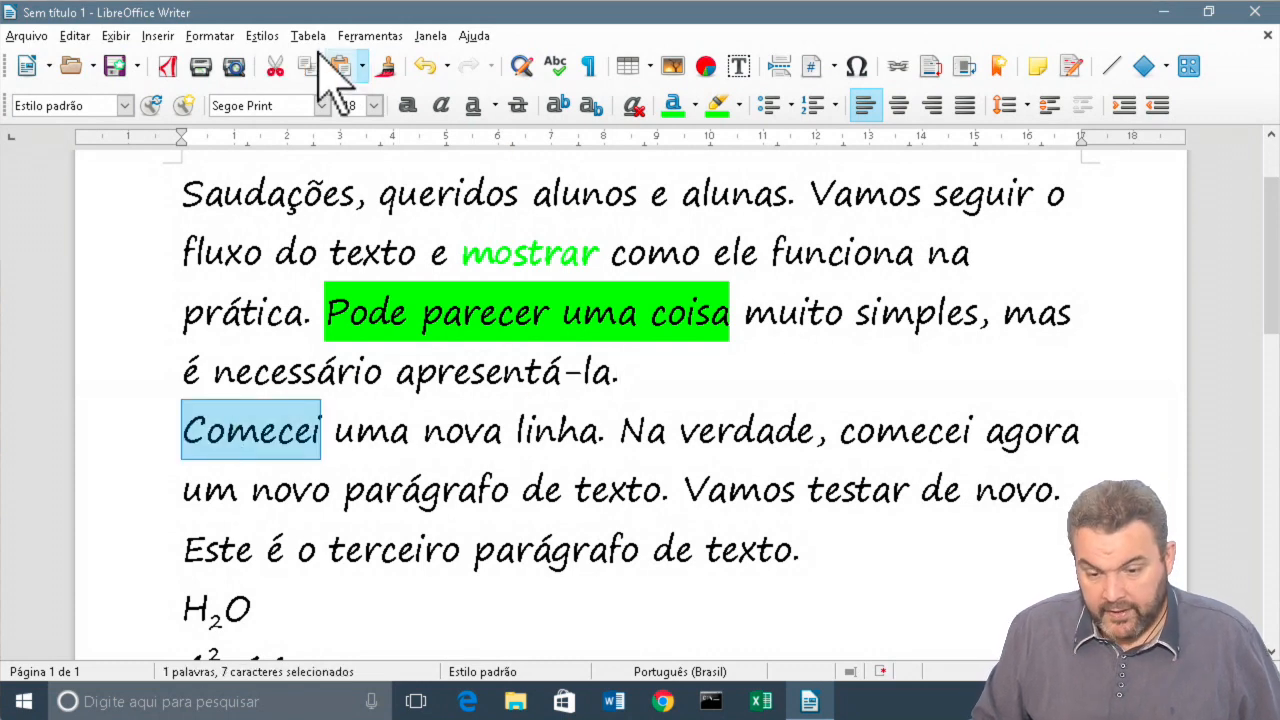
pyautogui.click(218, 38)
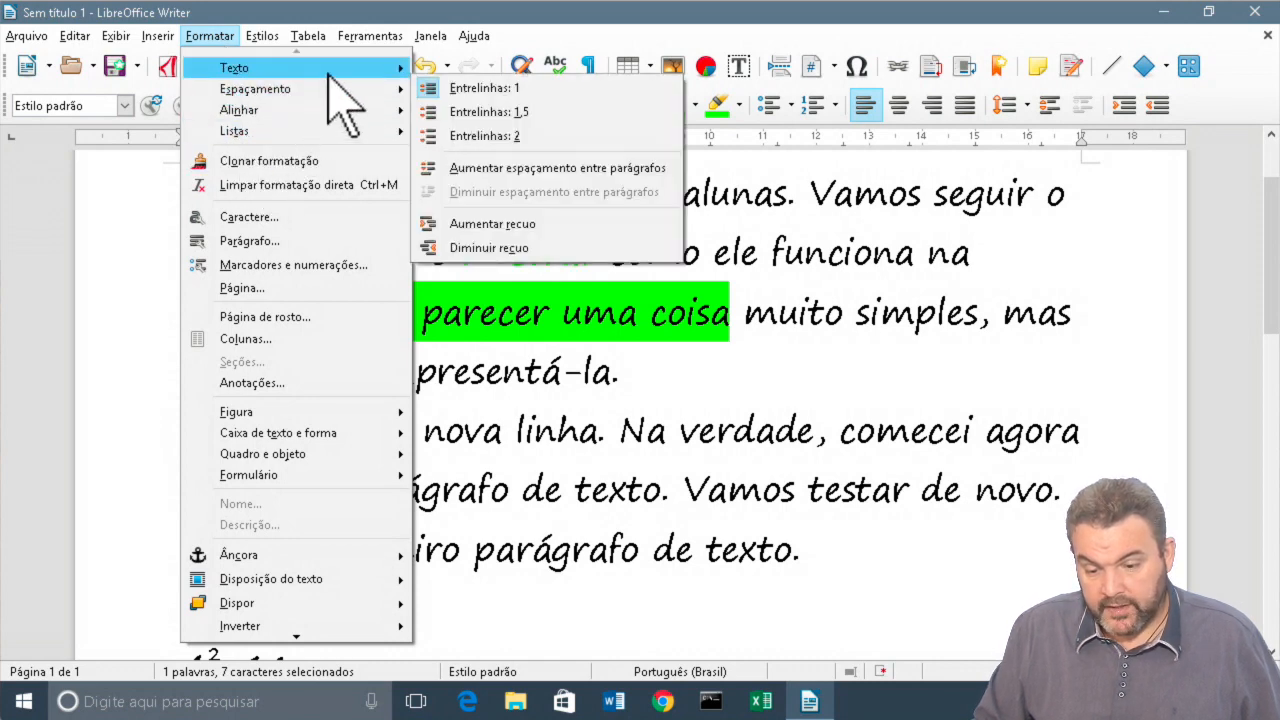
pyautogui.moveTo(330, 74)
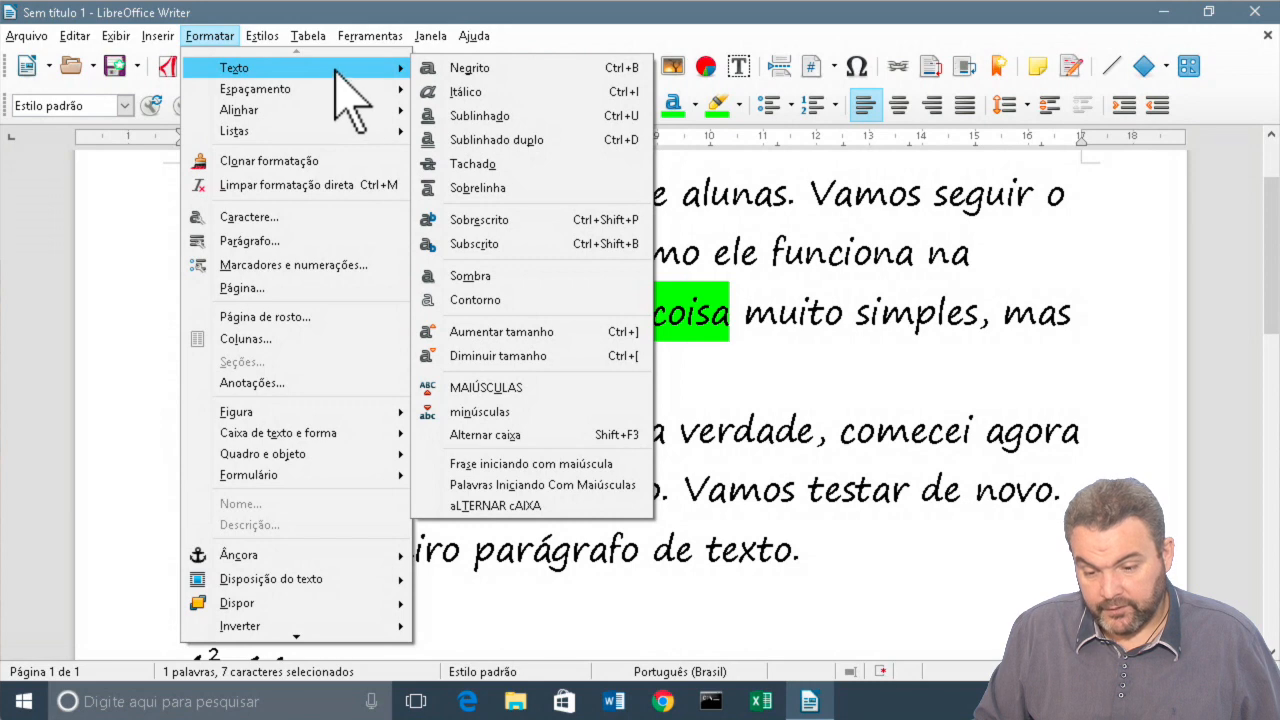
pyautogui.click(567, 185)
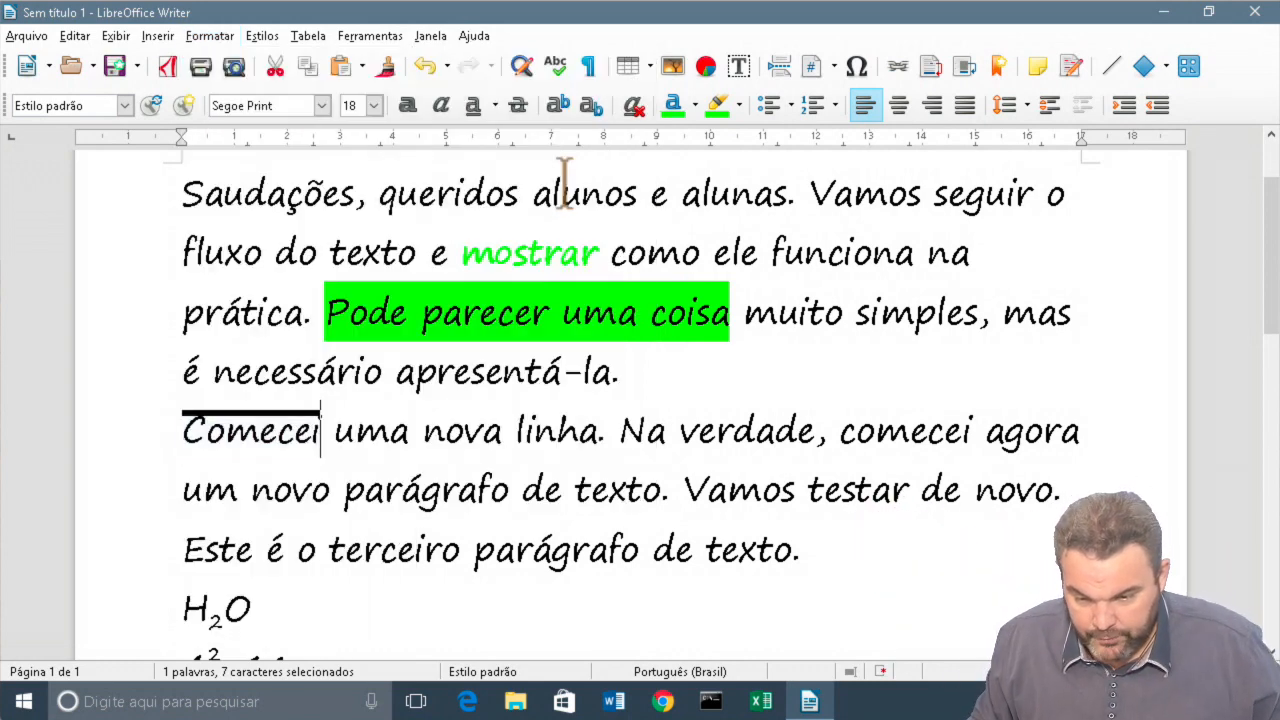
pyautogui.click(266, 590)
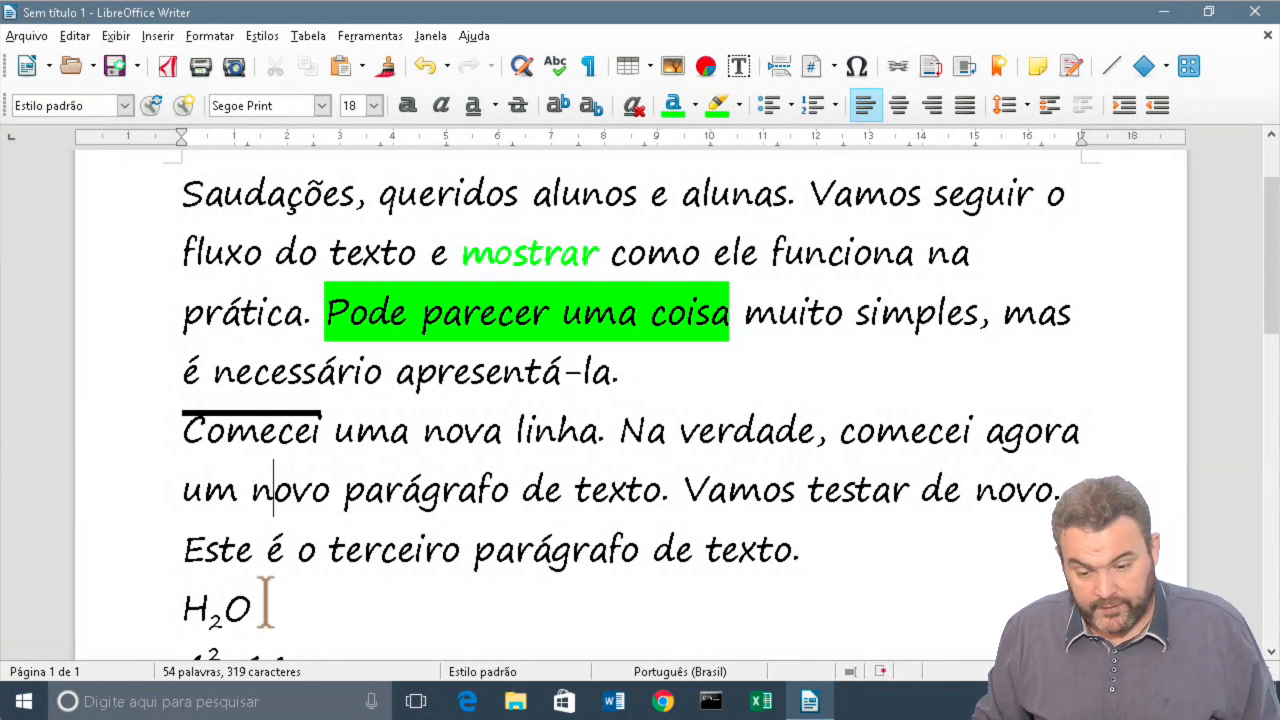
pyautogui.hotkey('ctrl', 'z')
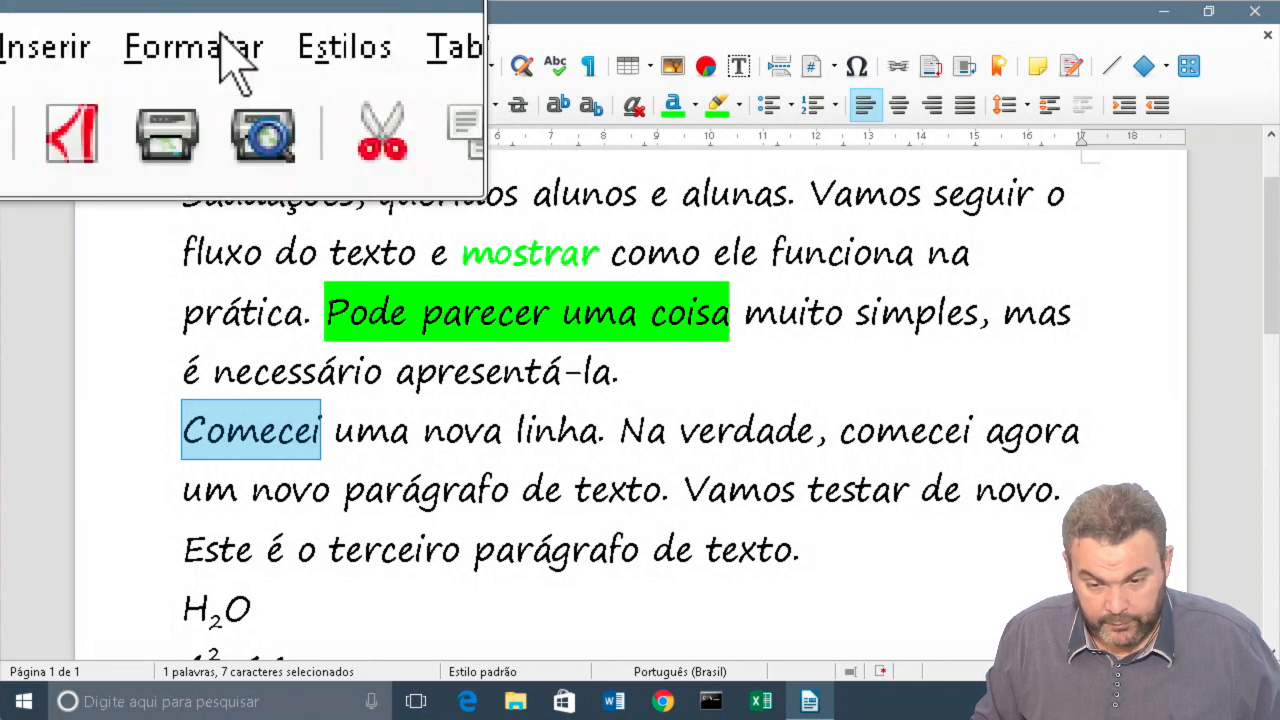
pyautogui.click(205, 35)
pyautogui.moveTo(225, 60)
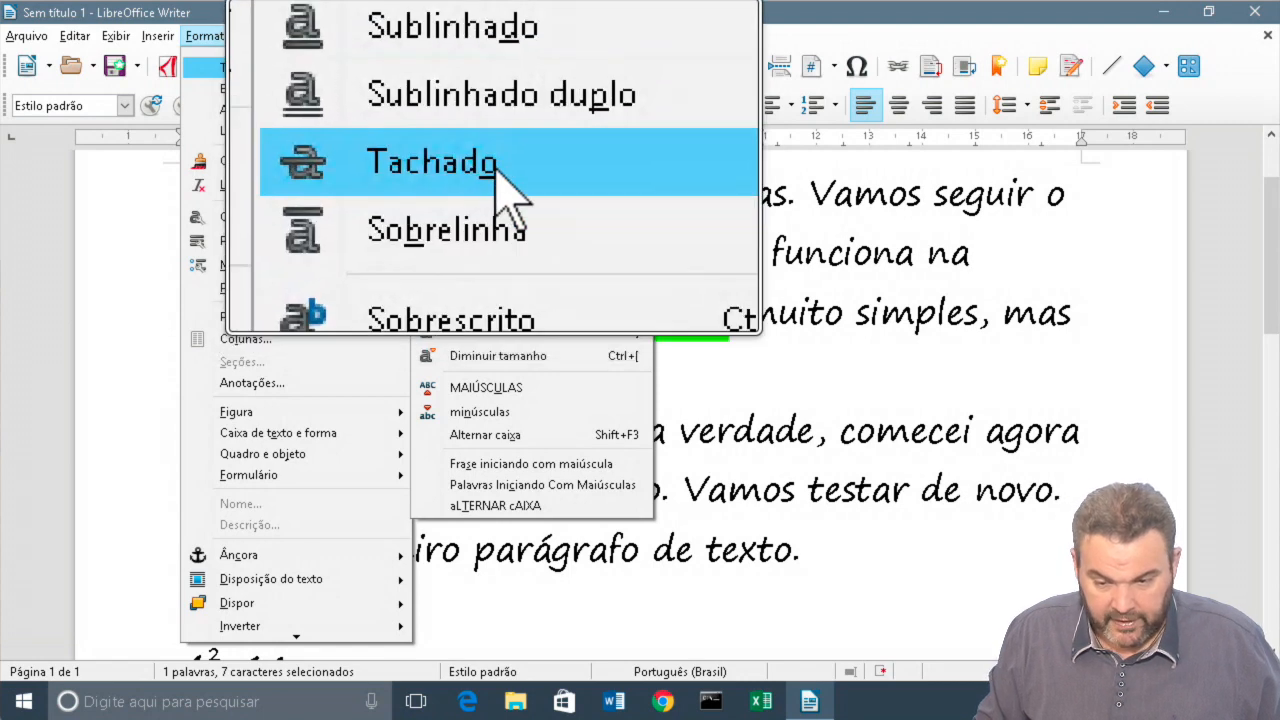
pyautogui.press('super+Escape')
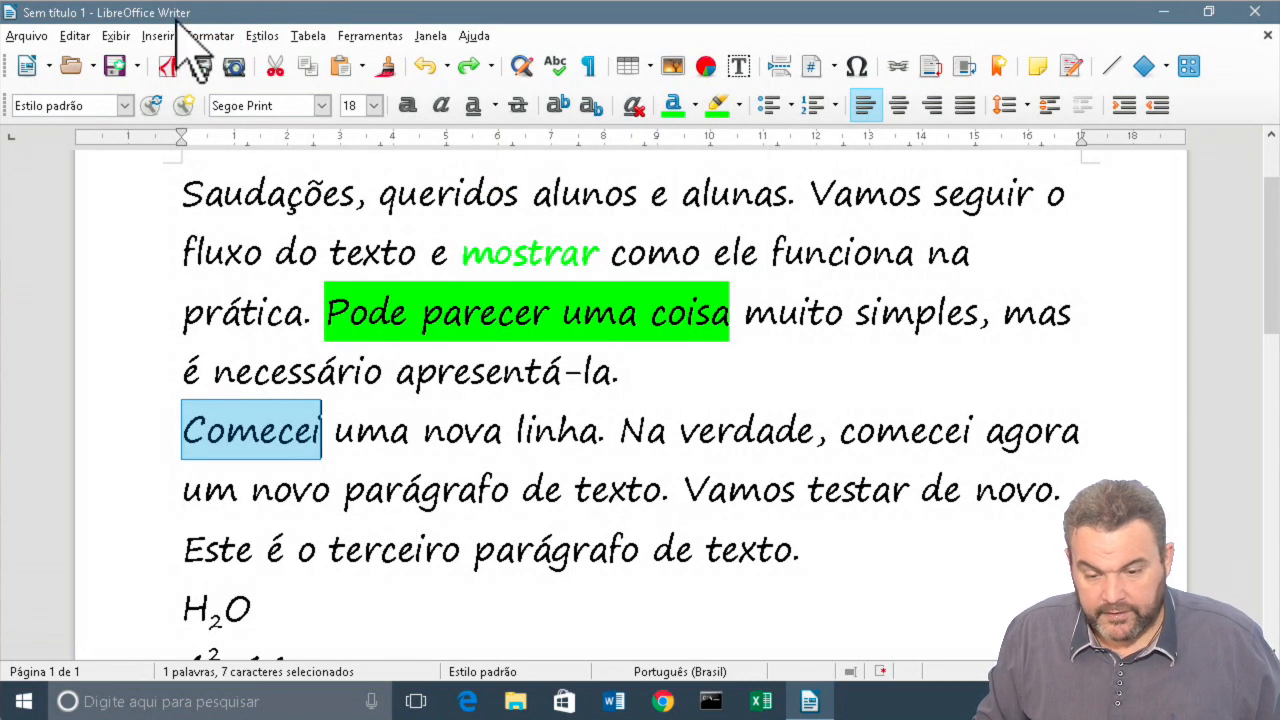
pyautogui.click(203, 43)
pyautogui.moveTo(292, 68)
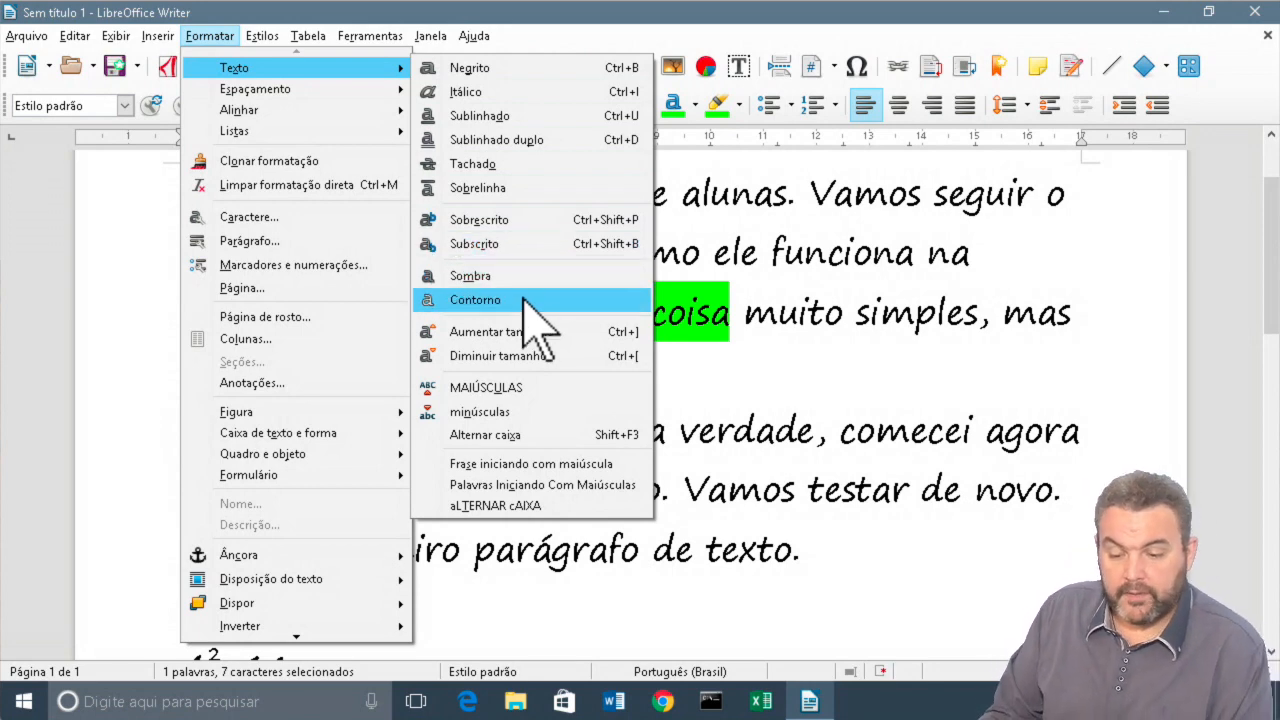
pyautogui.click(930, 408)
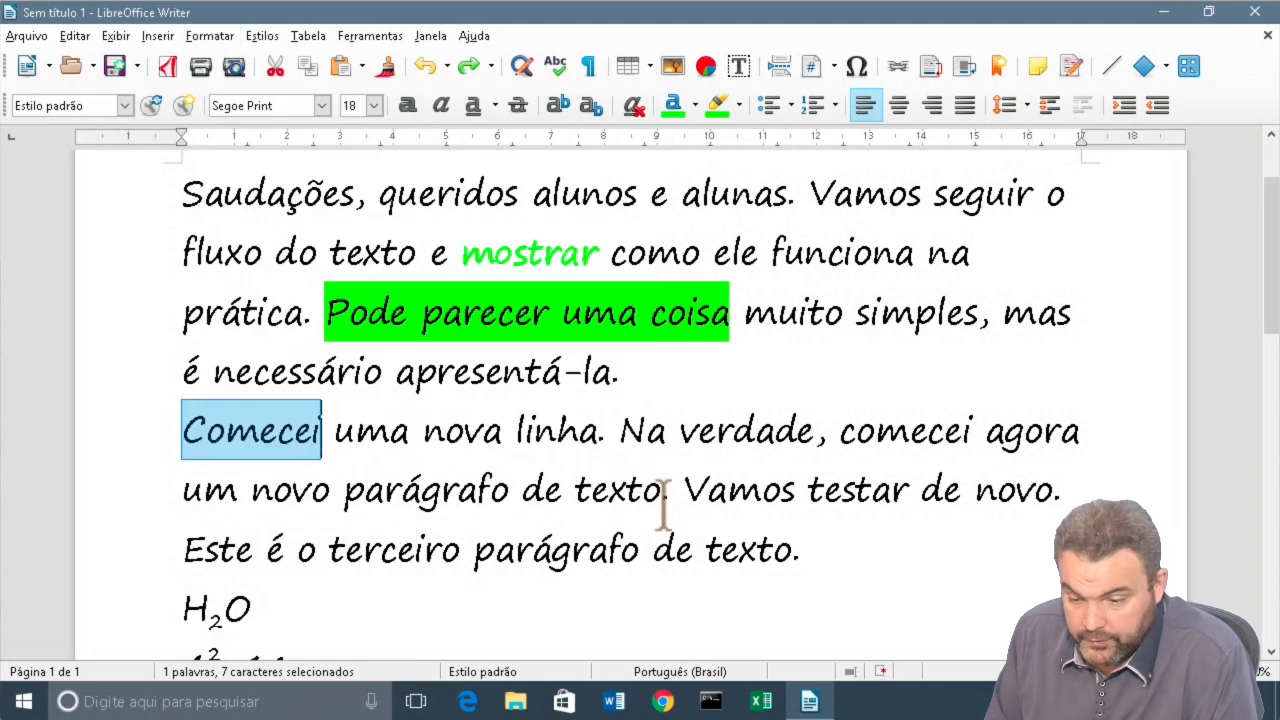
# - Make the word "funciona" in the first paragraph bold and give it the shadow (Sombra) effect
pyautogui.doubleClick(815, 255)
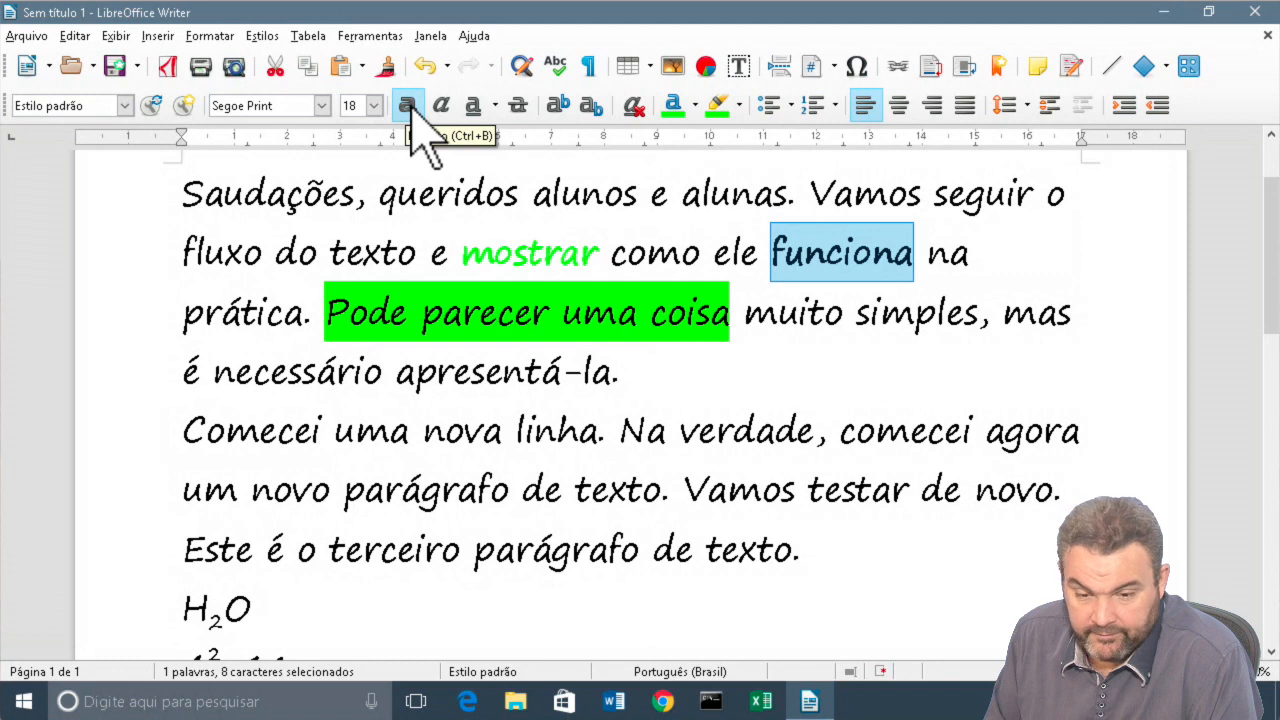
pyautogui.click(210, 37)
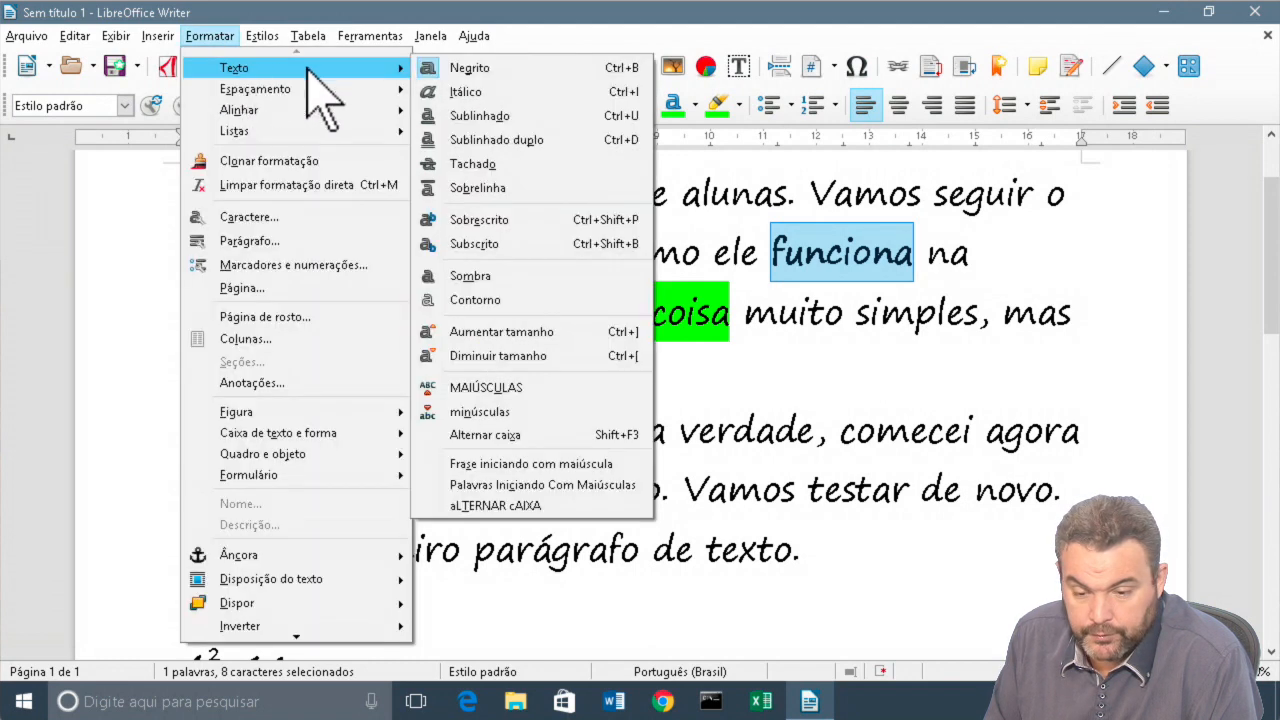
pyautogui.click(524, 283)
pyautogui.click(884, 358)
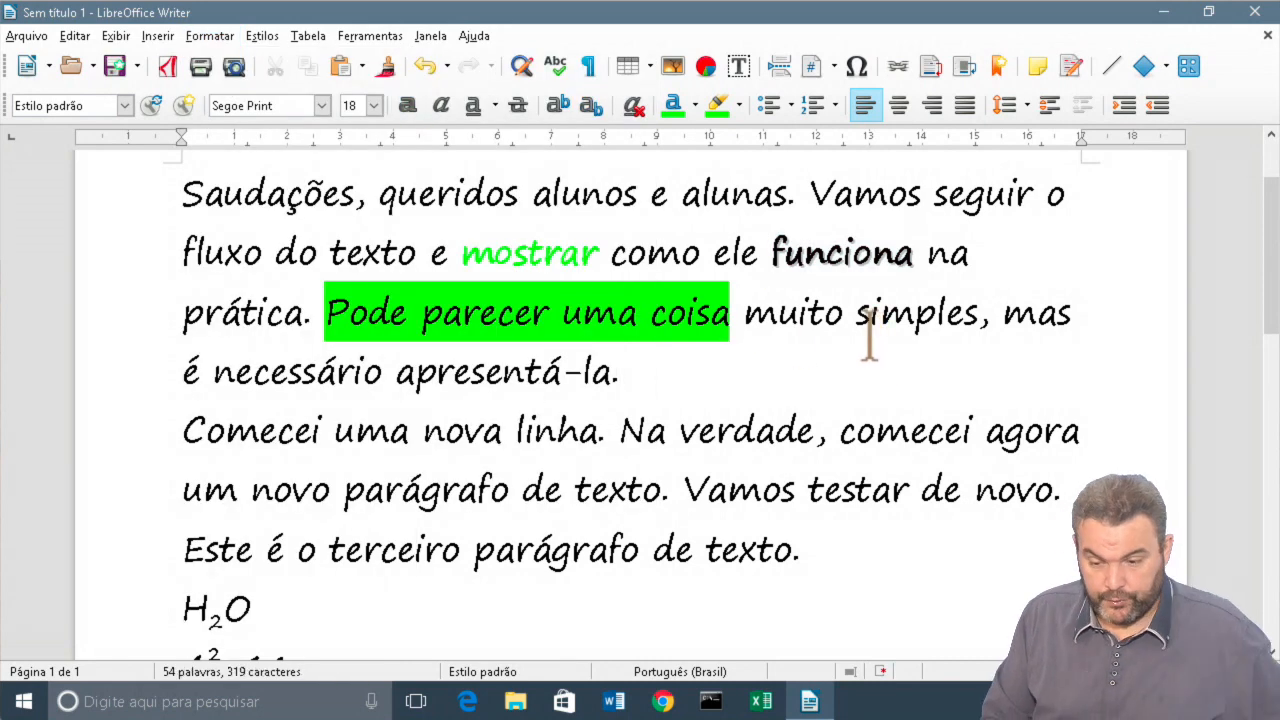
pyautogui.press('super+plus')
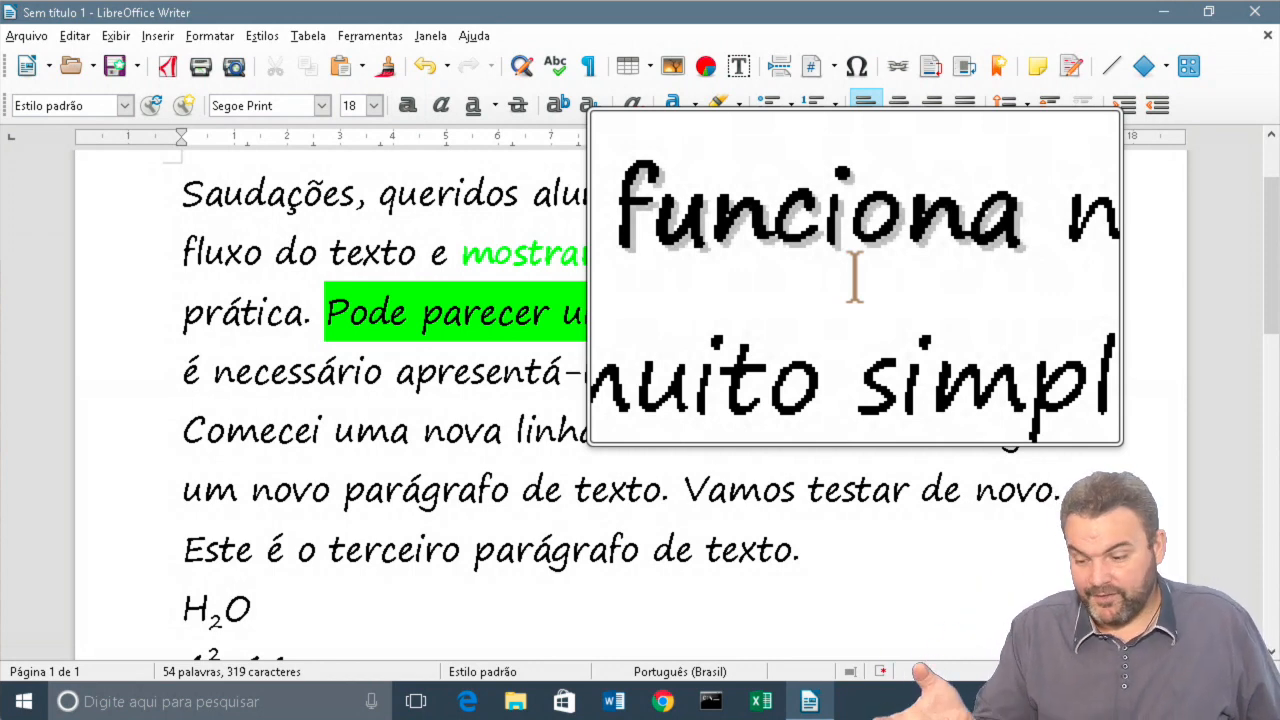
pyautogui.press('alt')
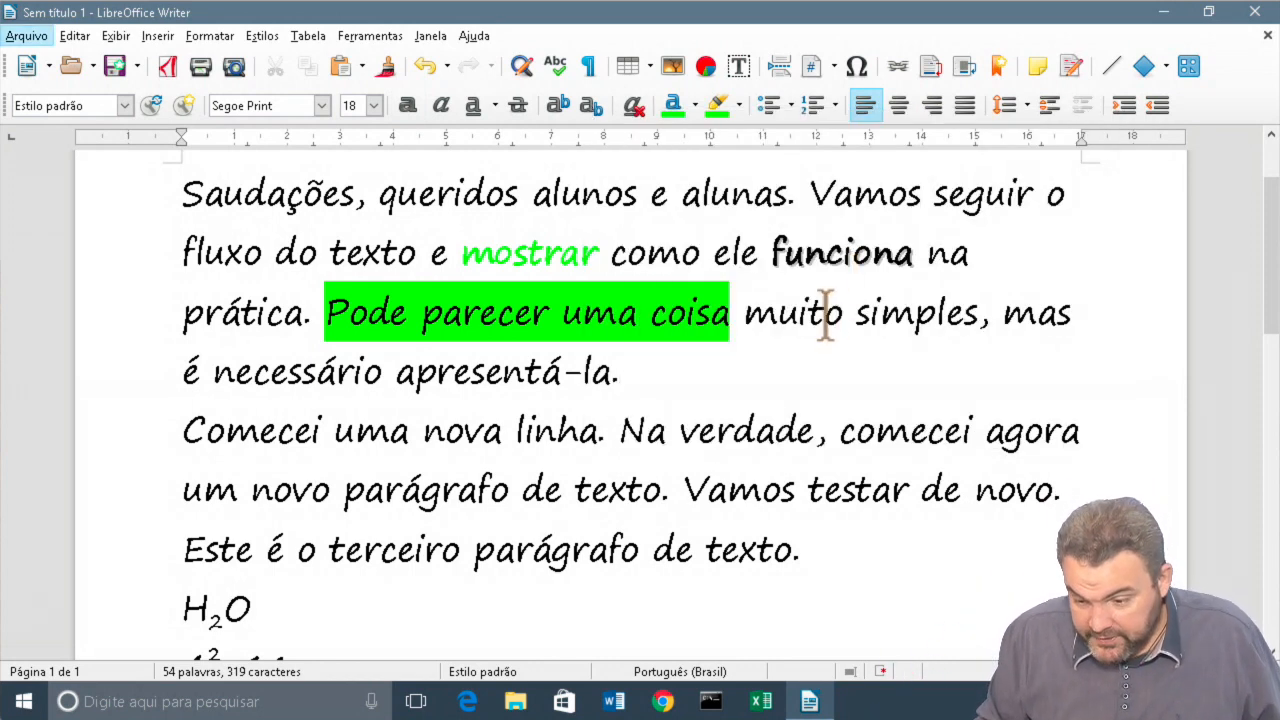
# - Apply the shadow (Sombra) effect to only the final letter "o" of "muito" in the first paragraph
pyautogui.click(824, 316)
pyautogui.moveTo(824, 316); pyautogui.dragTo(843, 316)
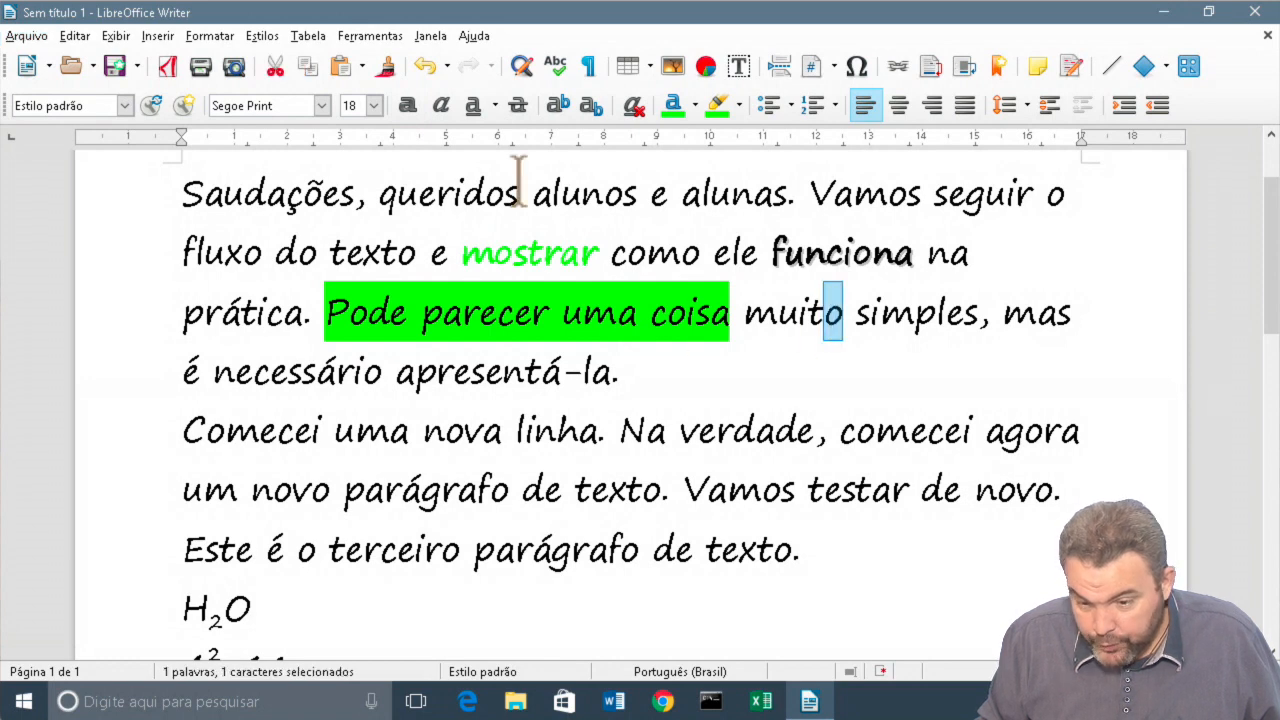
pyautogui.click(232, 35)
pyautogui.moveTo(330, 67)
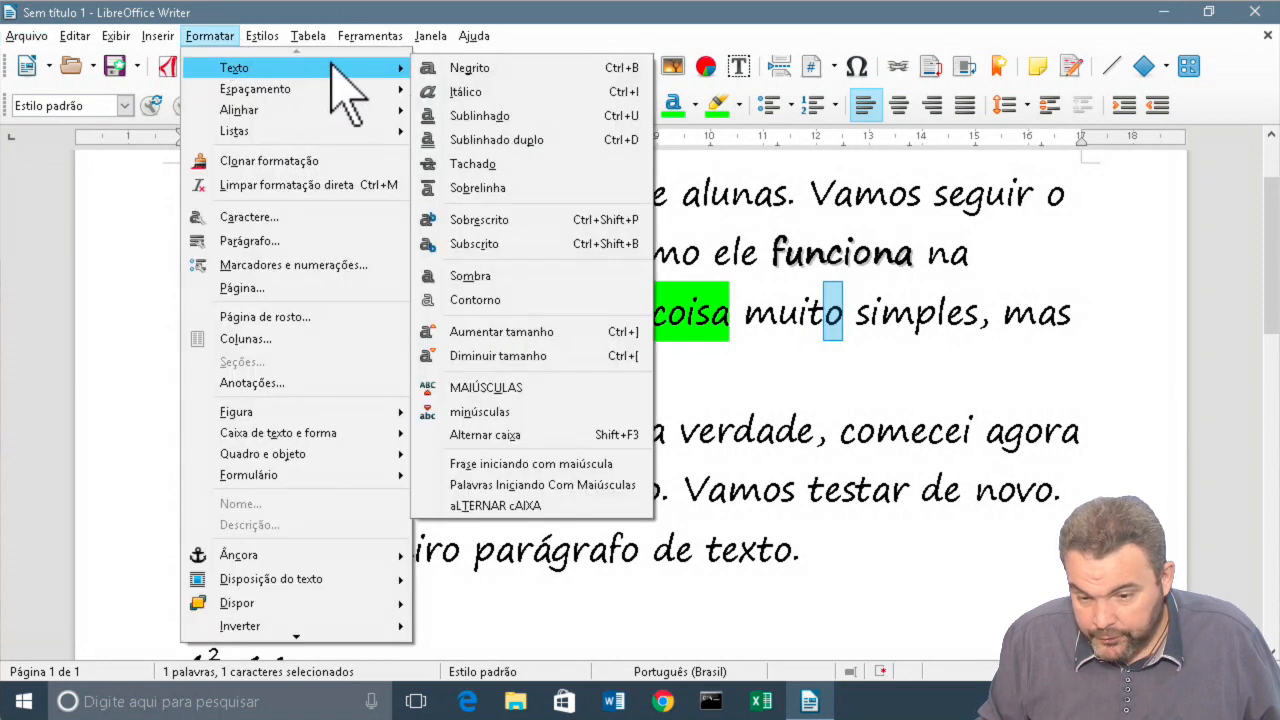
pyautogui.click(507, 274)
pyautogui.middleClick(777, 343)
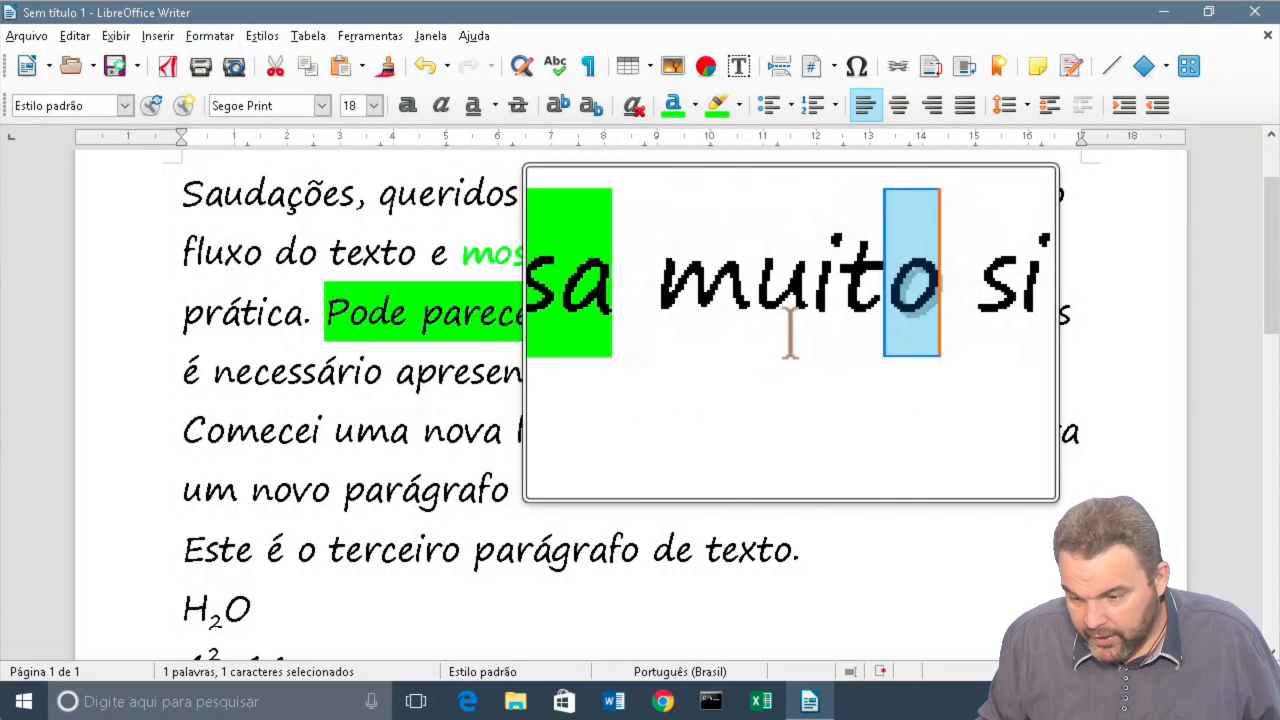
pyautogui.click(791, 333)
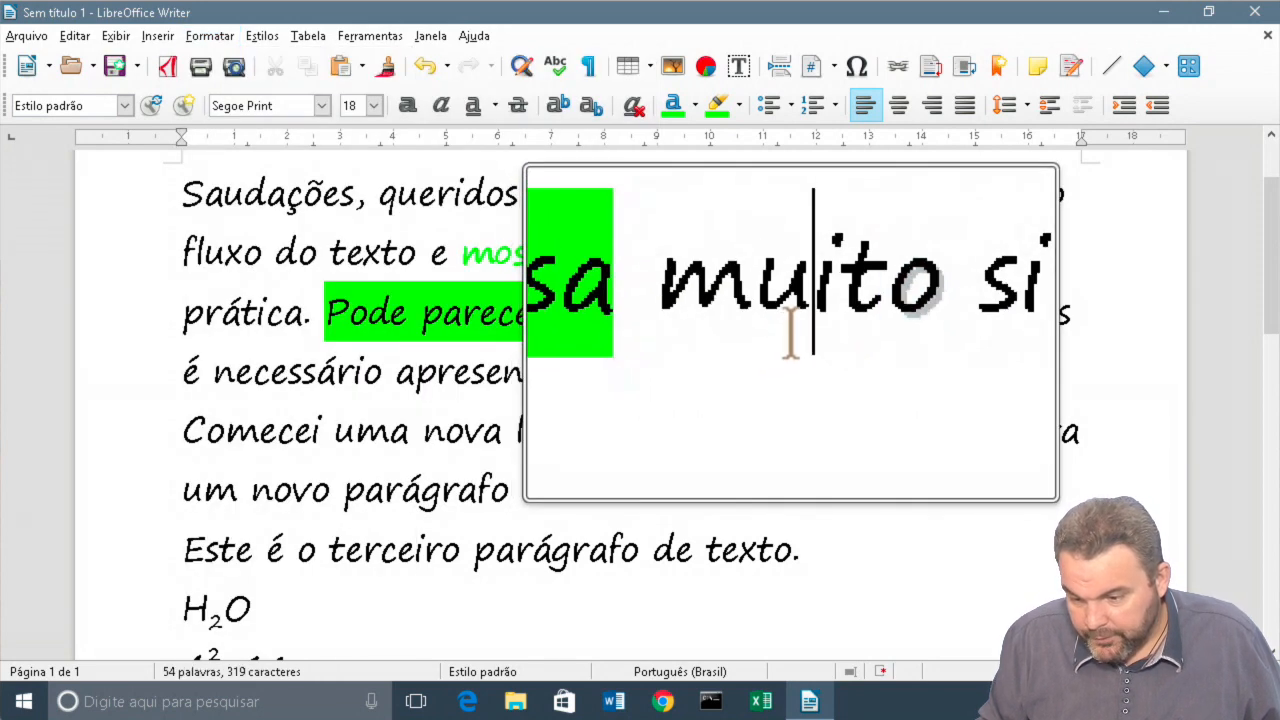
pyautogui.middleClick(791, 333)
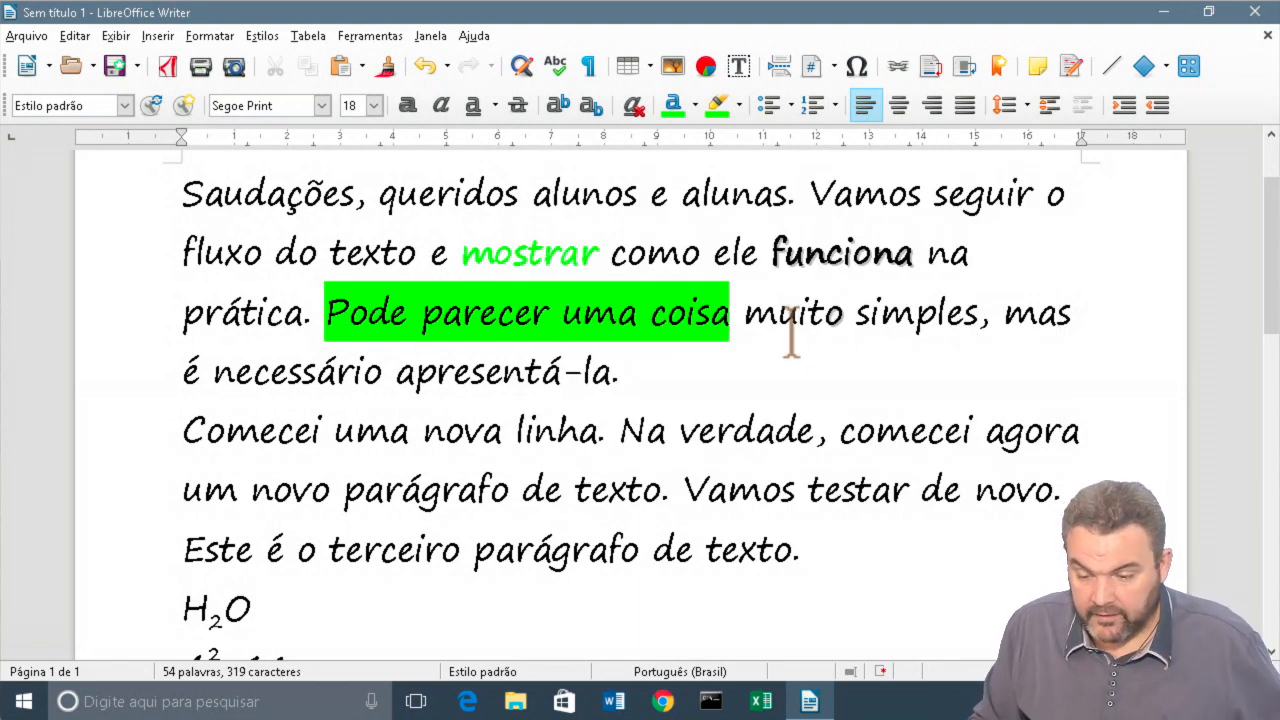
pyautogui.doubleClick(789, 312)
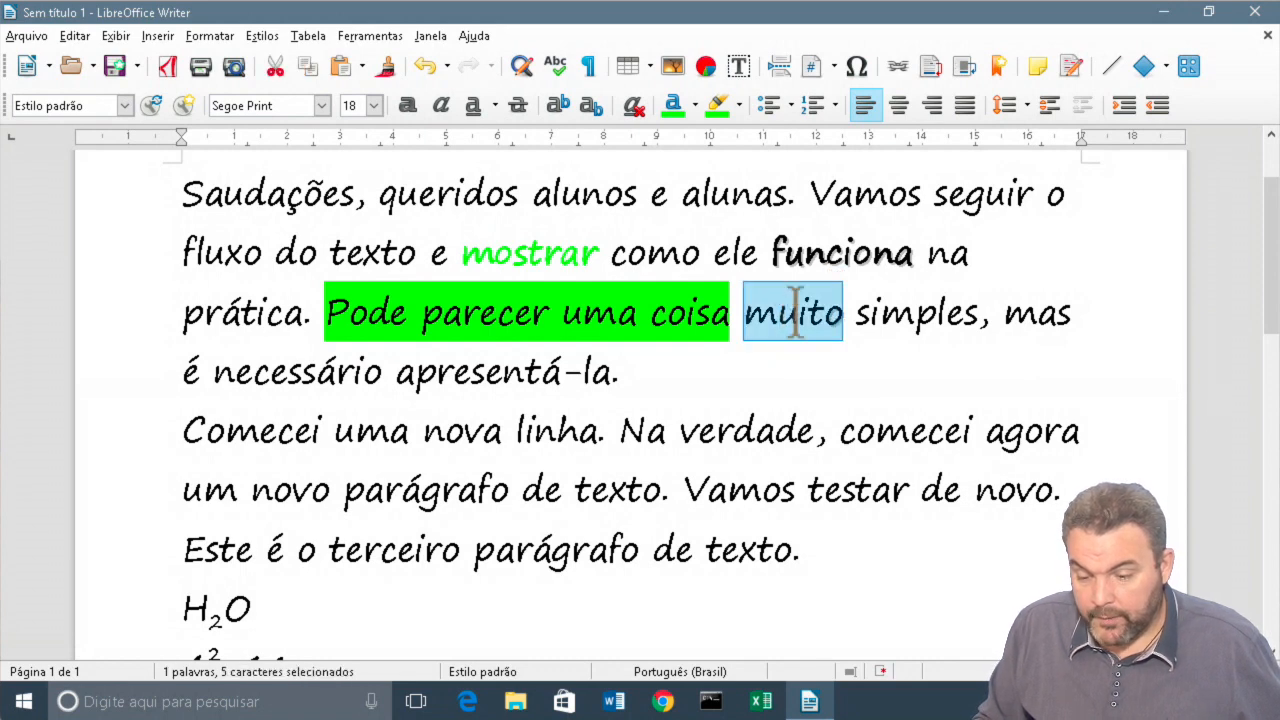
# - Add the outline (Contorno) effect to the word "funciona" in the first paragraph
pyautogui.click(818, 254)
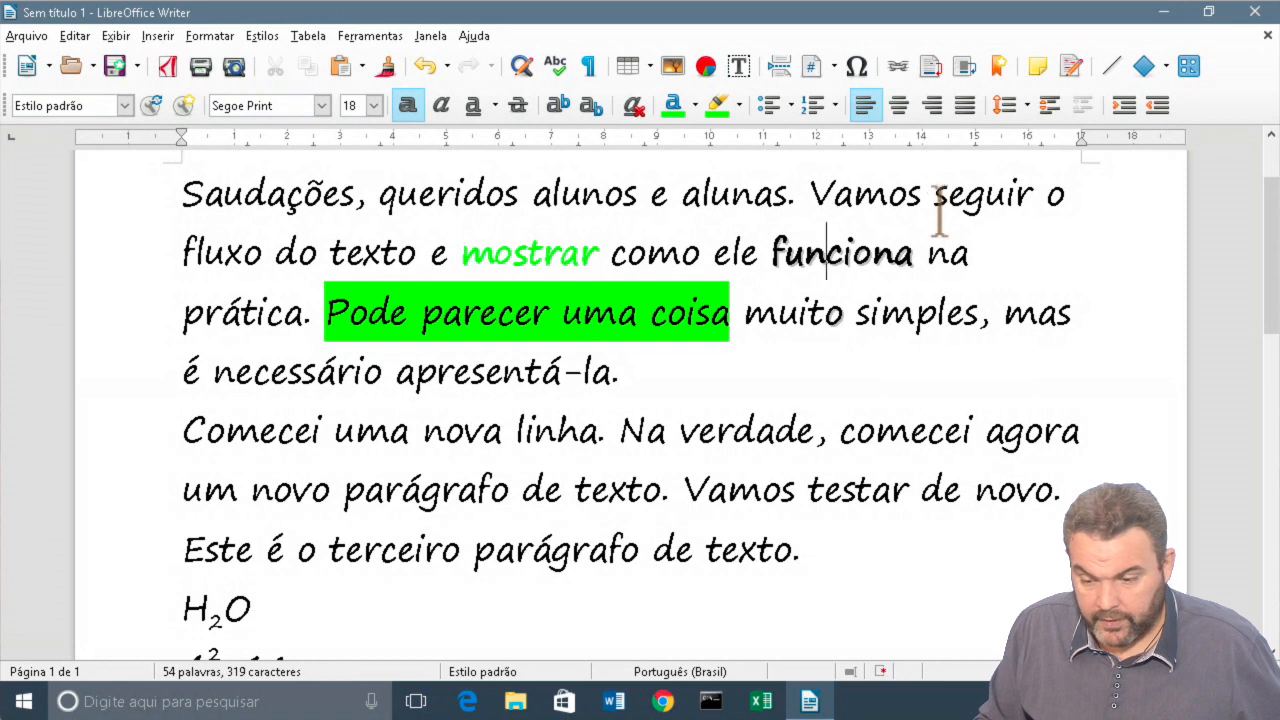
pyautogui.doubleClick(830, 232)
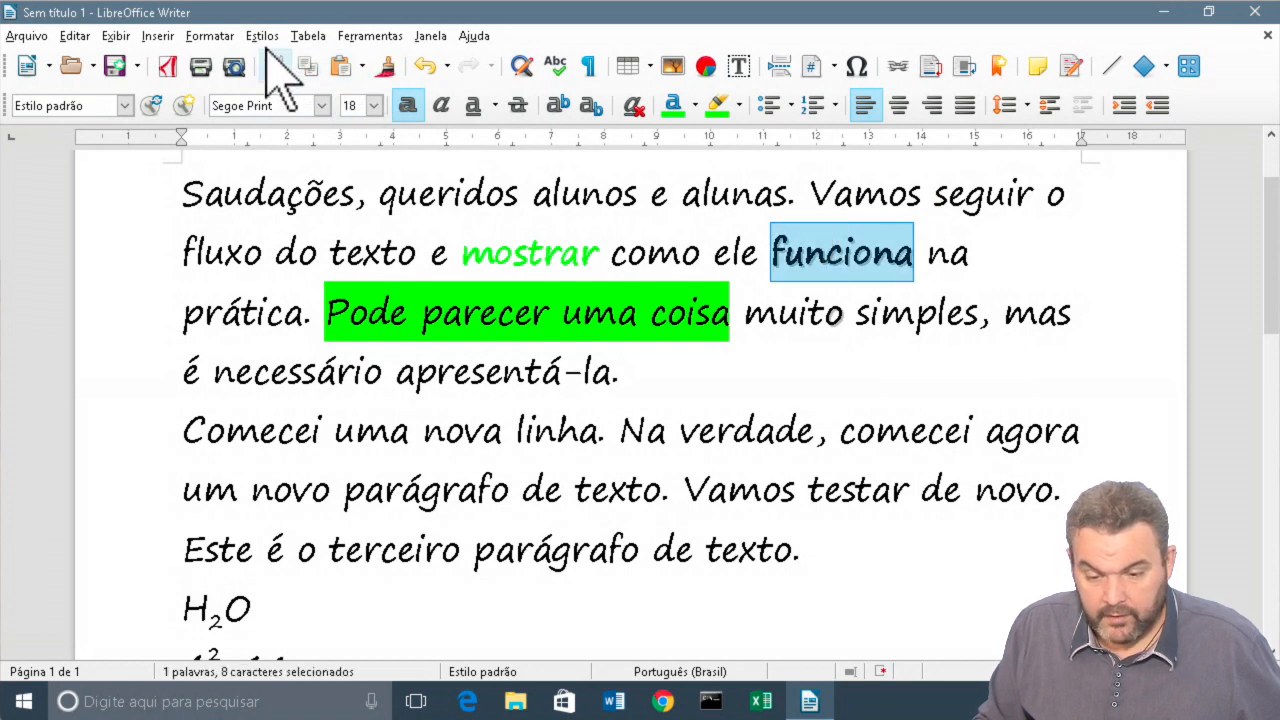
pyautogui.click(235, 37)
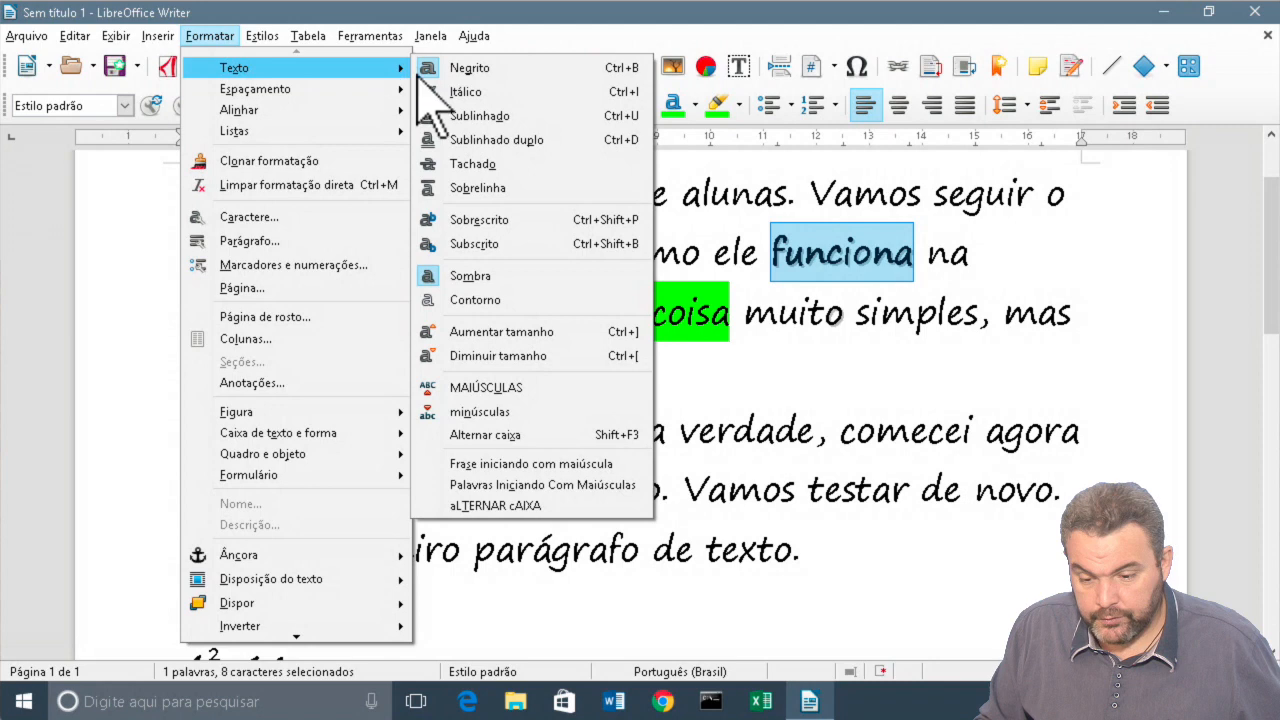
pyautogui.click(523, 300)
pyautogui.click(820, 320)
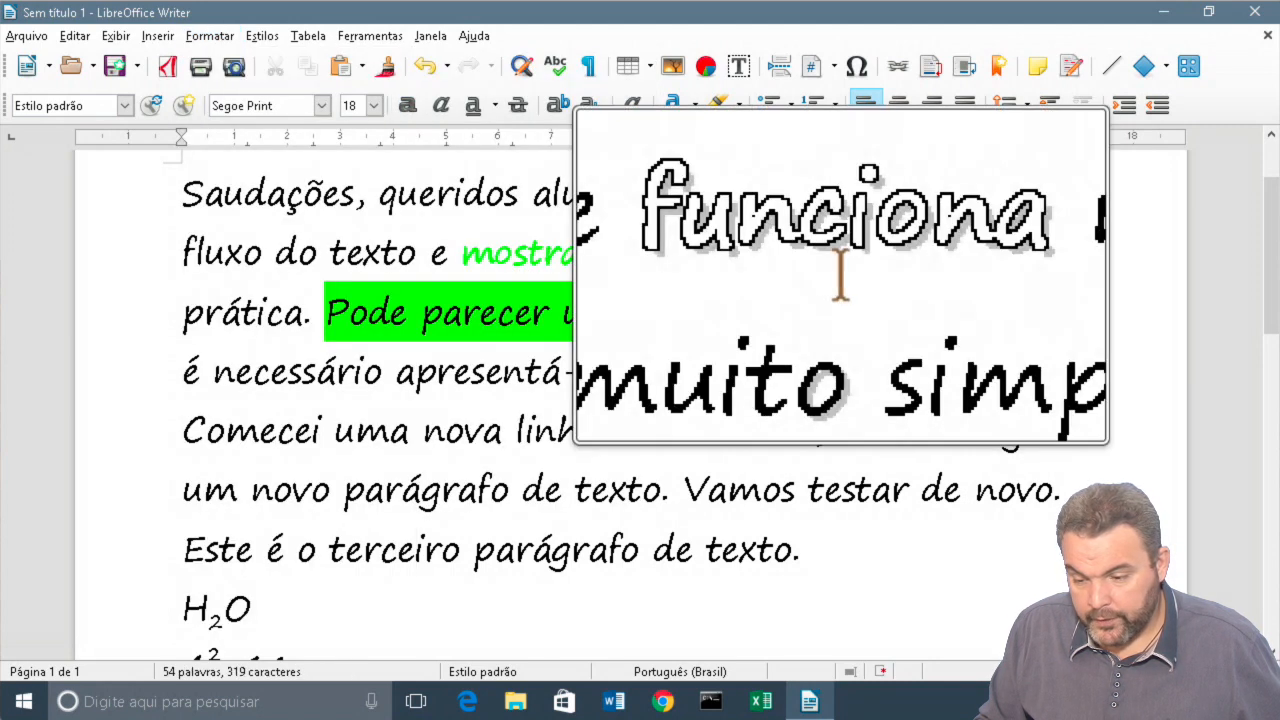
pyautogui.press('super+plus')
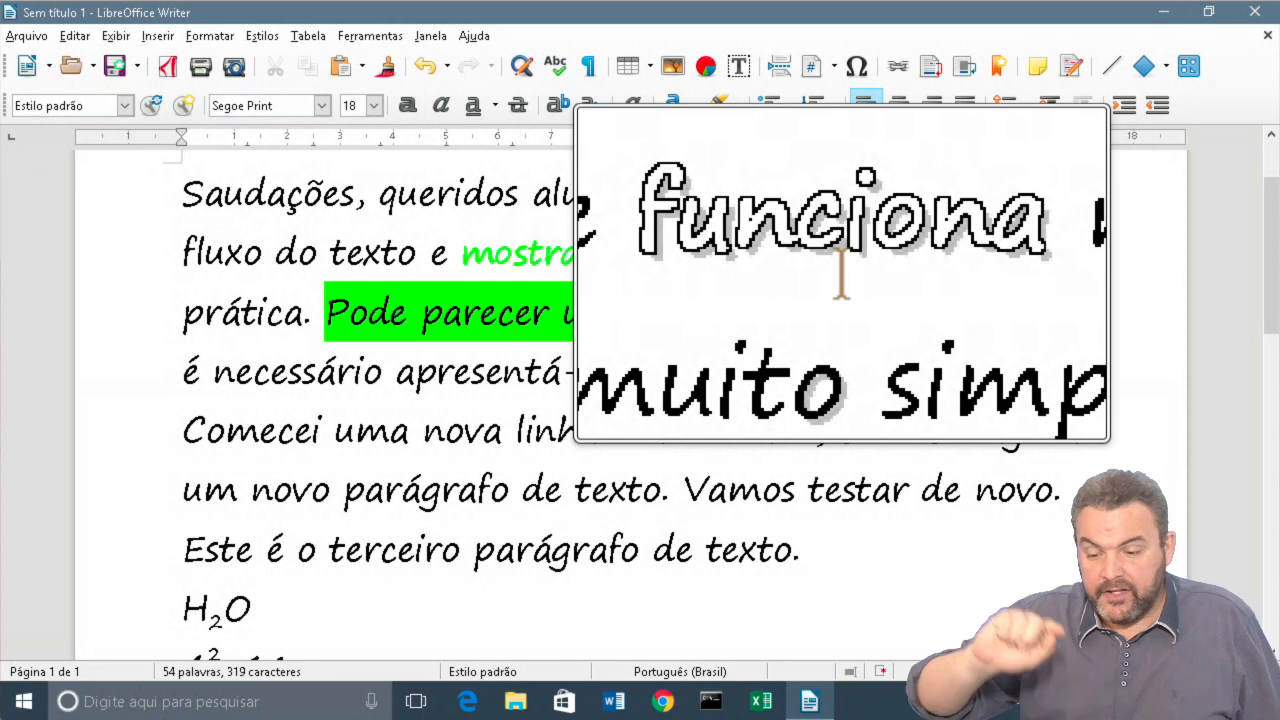
pyautogui.press('alt')
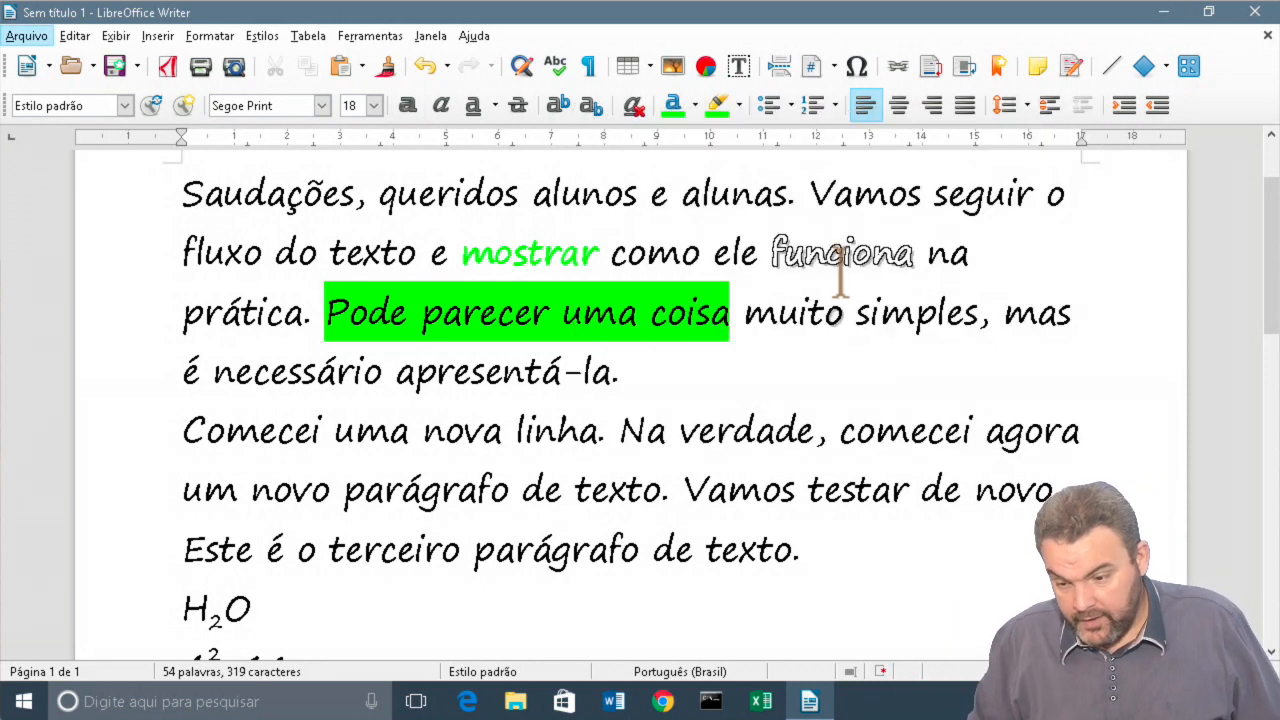
# - Set the font colour of the outlined word "funciona" in the first paragraph to orange-red
pyautogui.doubleClick(838, 265)
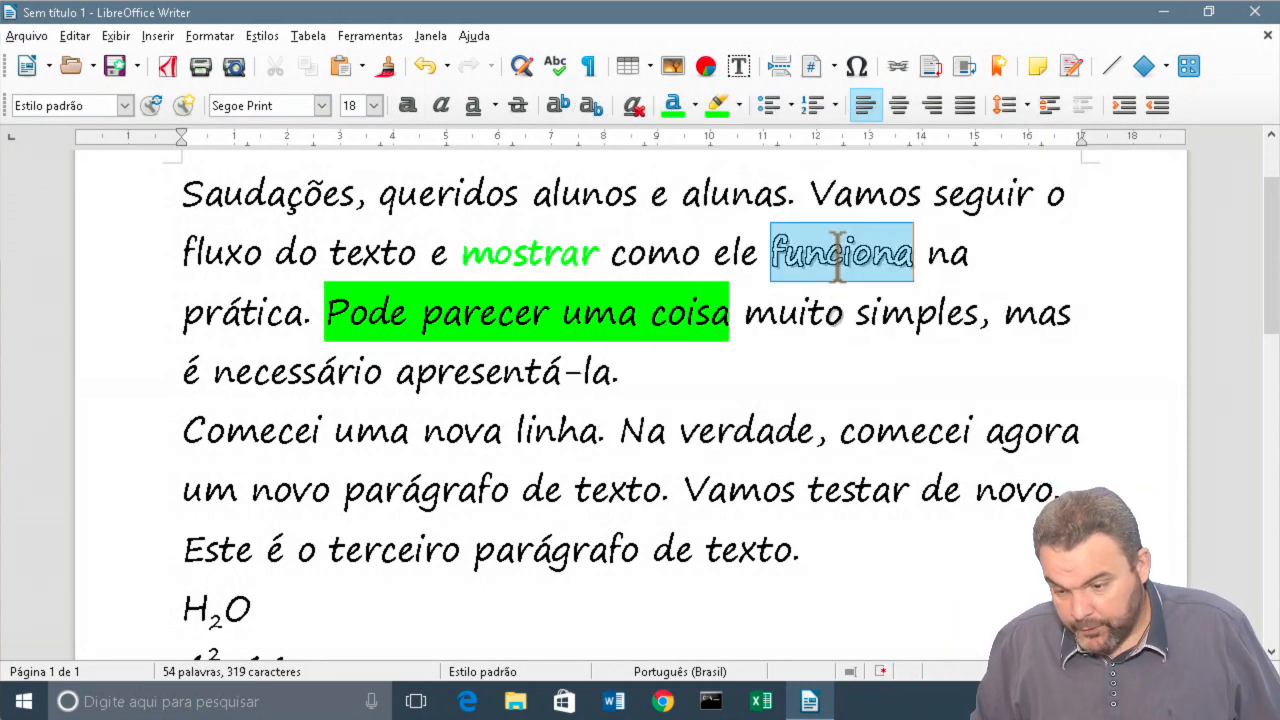
pyautogui.click(695, 104)
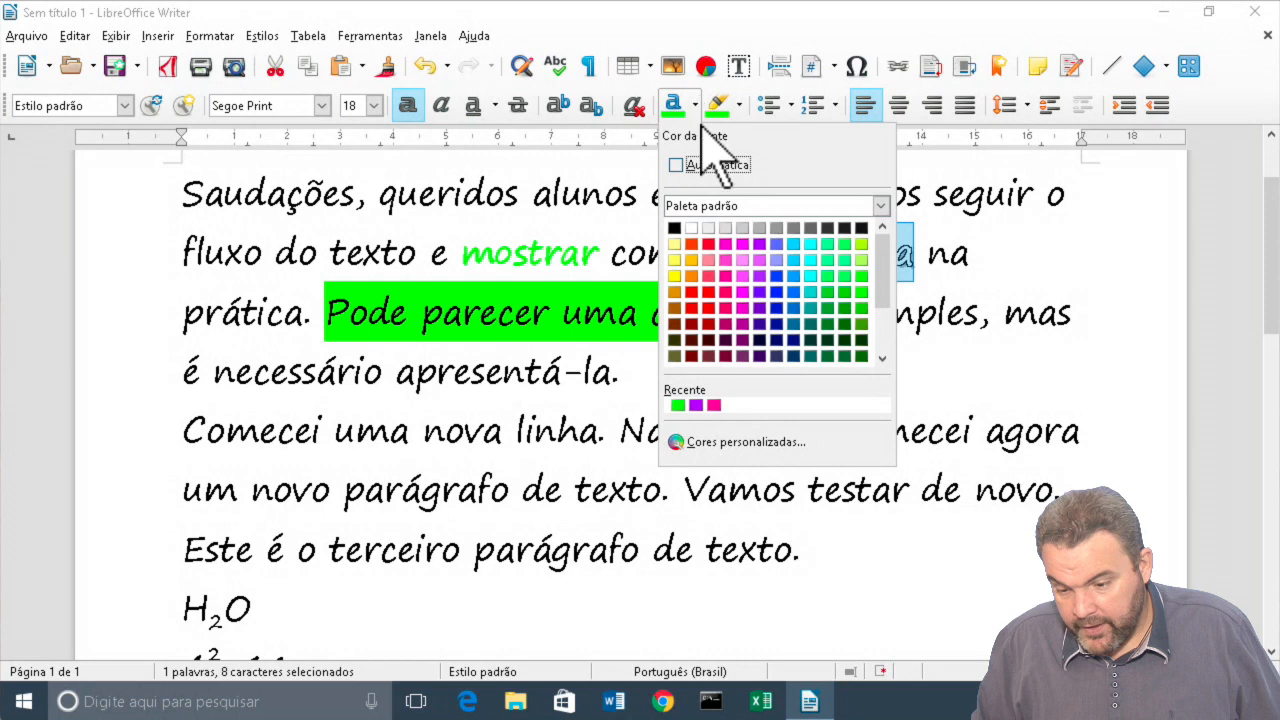
pyautogui.click(692, 245)
pyautogui.click(866, 325)
pyautogui.press('super+plus')
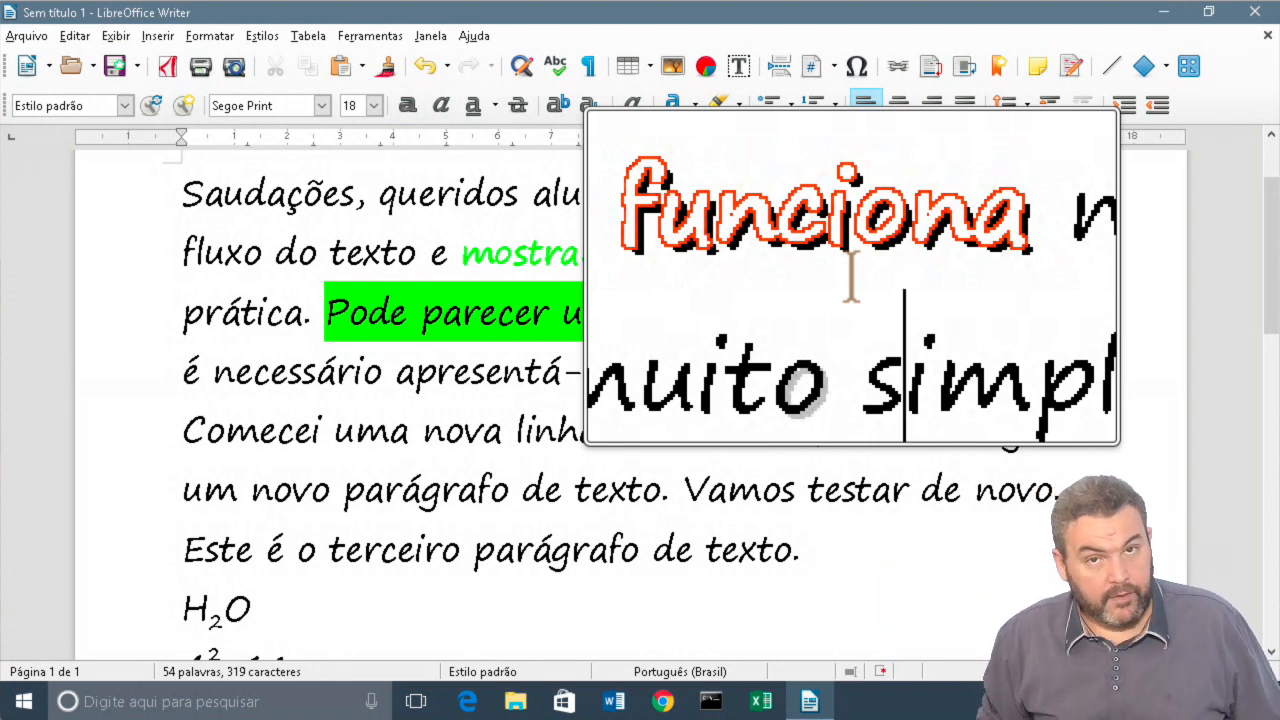
pyautogui.press('alt')
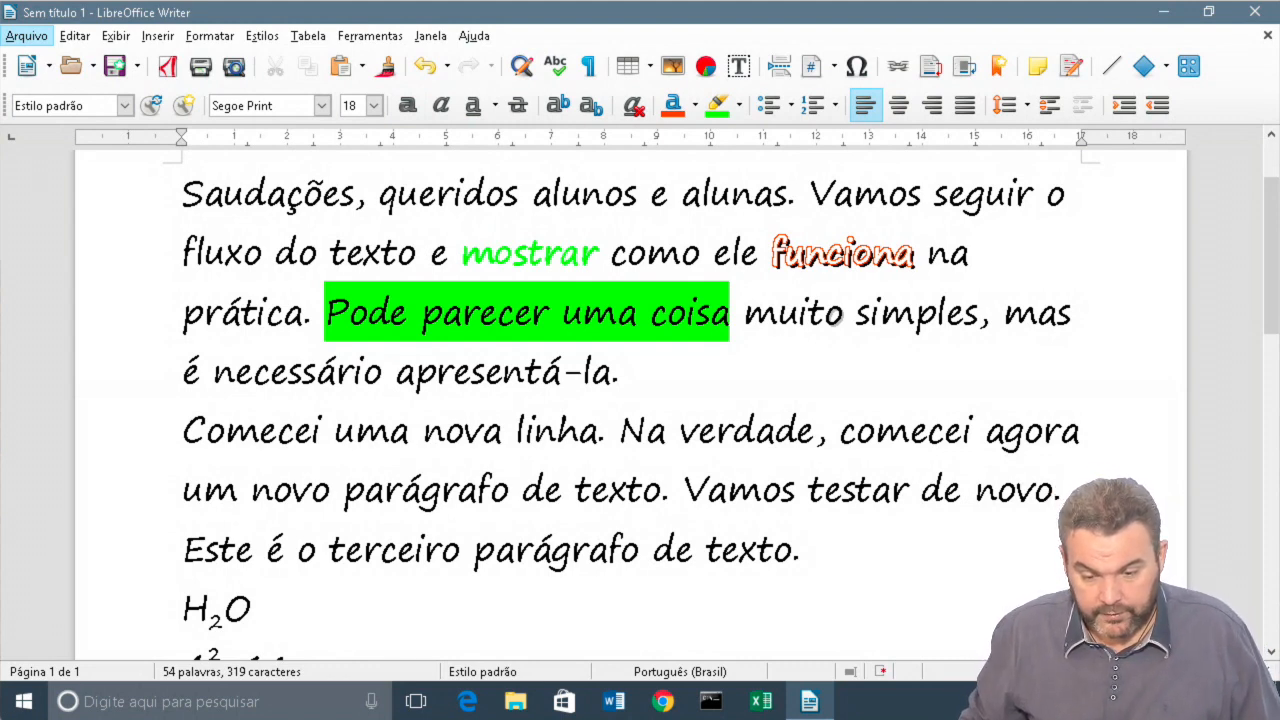
pyautogui.doubleClick(216, 253)
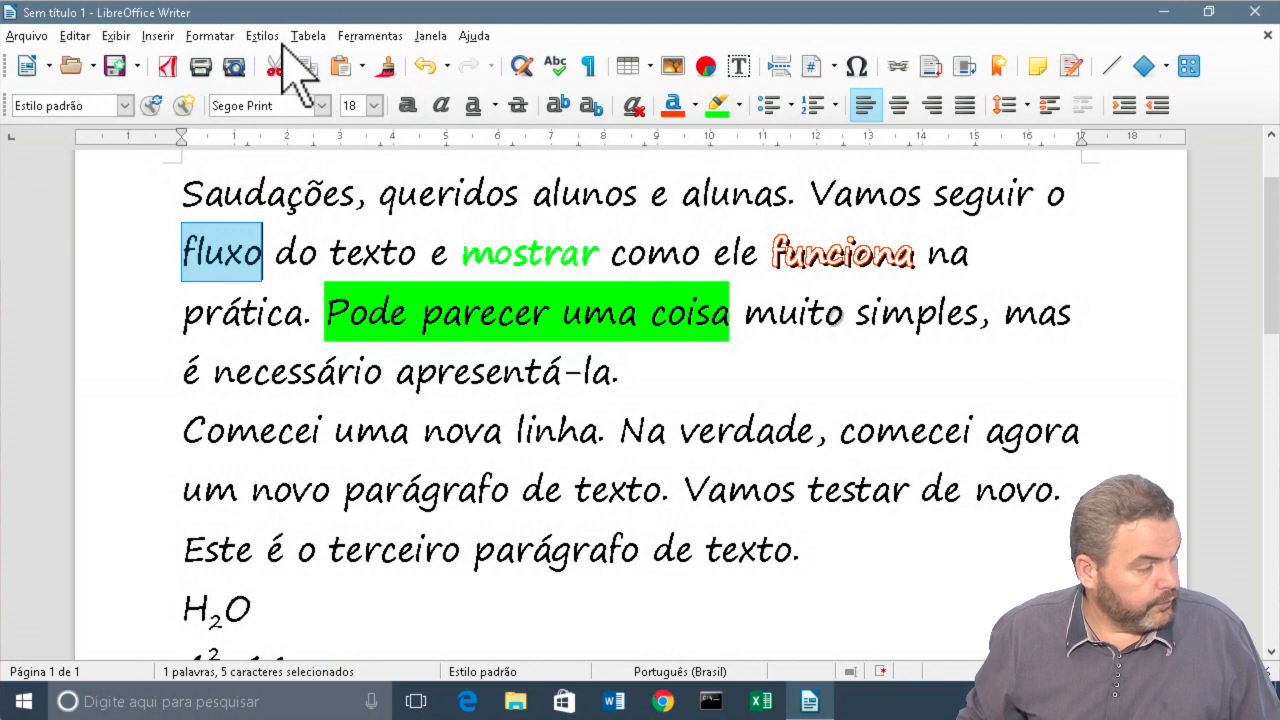
pyautogui.click(210, 36)
pyautogui.moveTo(248, 74)
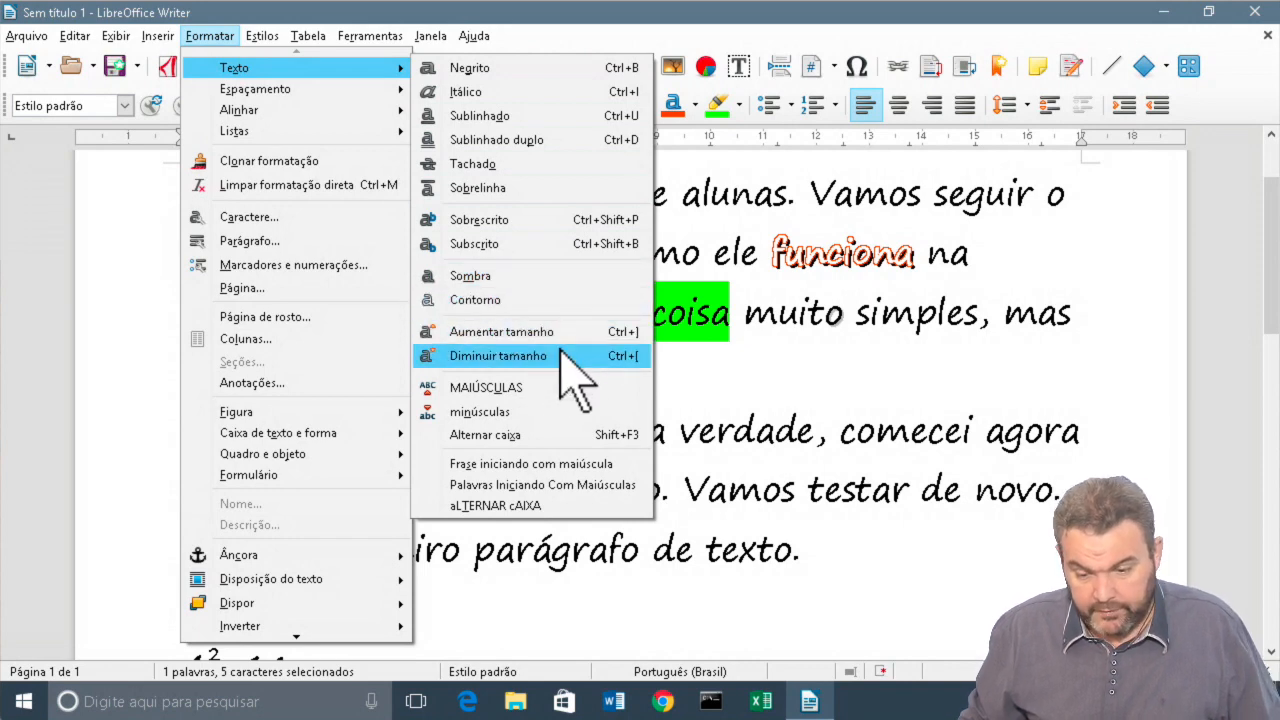
pyautogui.click(766, 425)
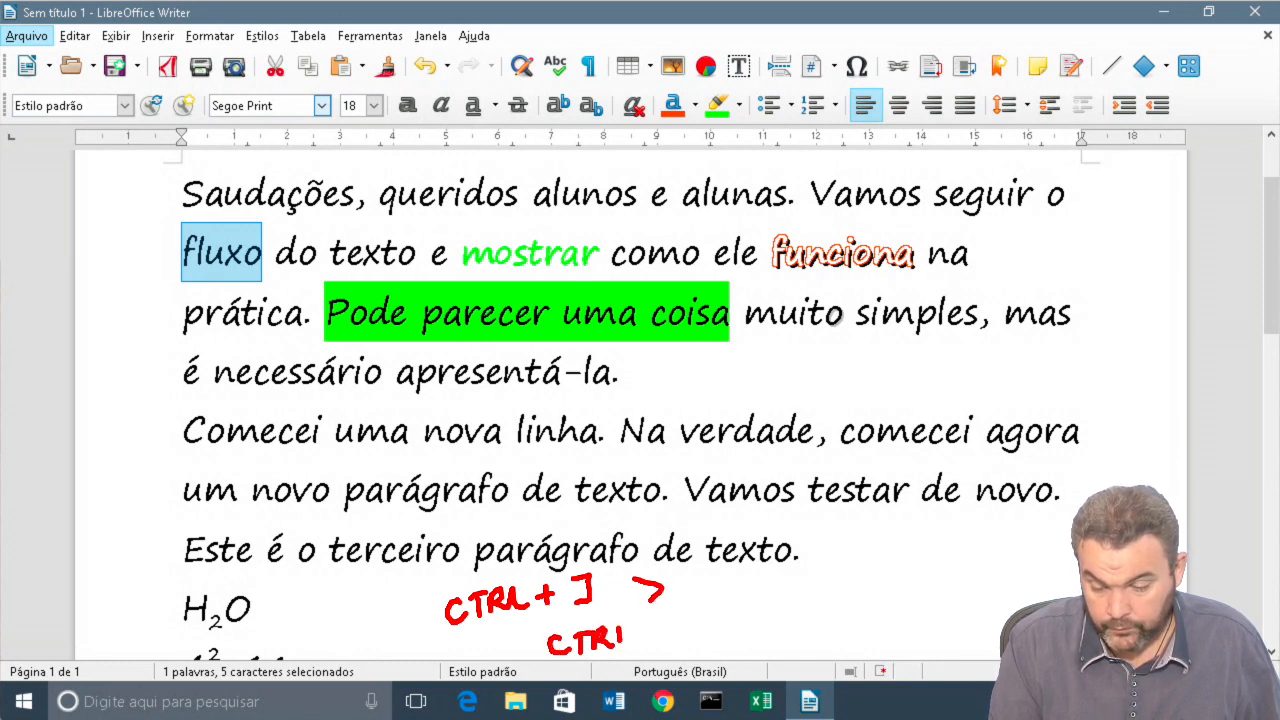
pyautogui.moveTo(770, 613); pyautogui.dragTo(776, 636)
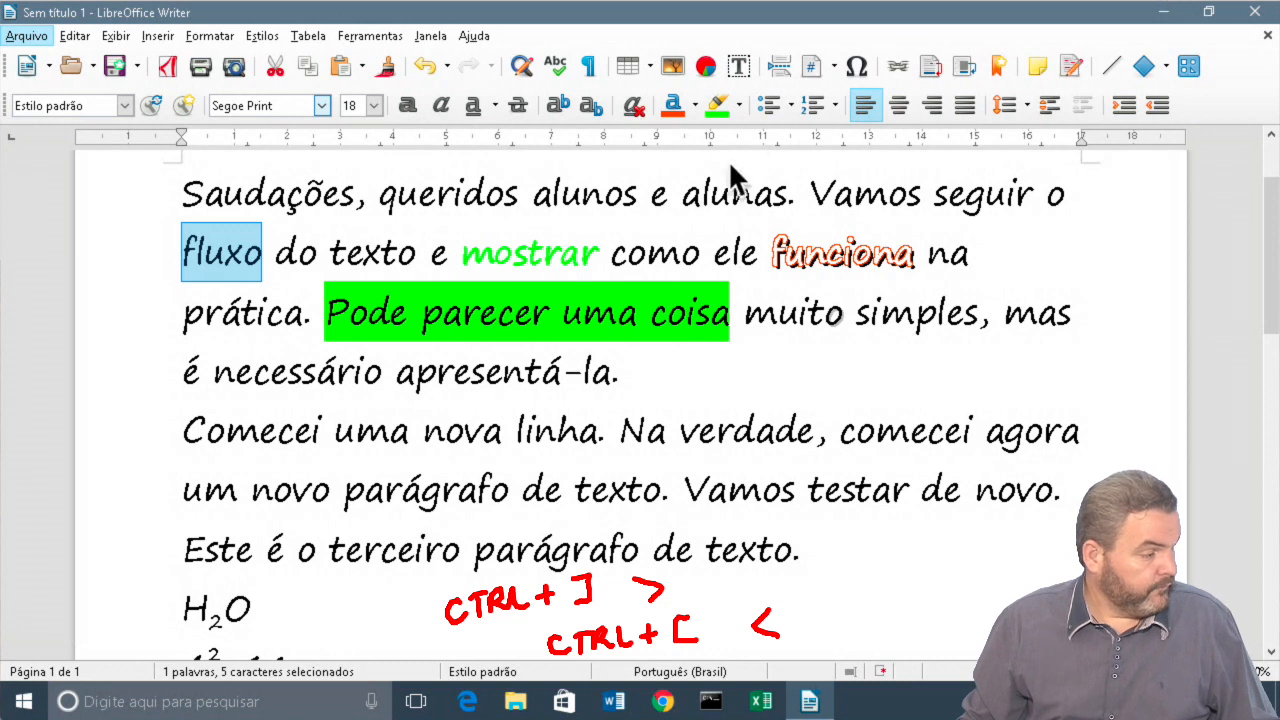
# - Enlarge the word "fluxo" in the first paragraph through repeated font size increases
pyautogui.doubleClick(248, 253)
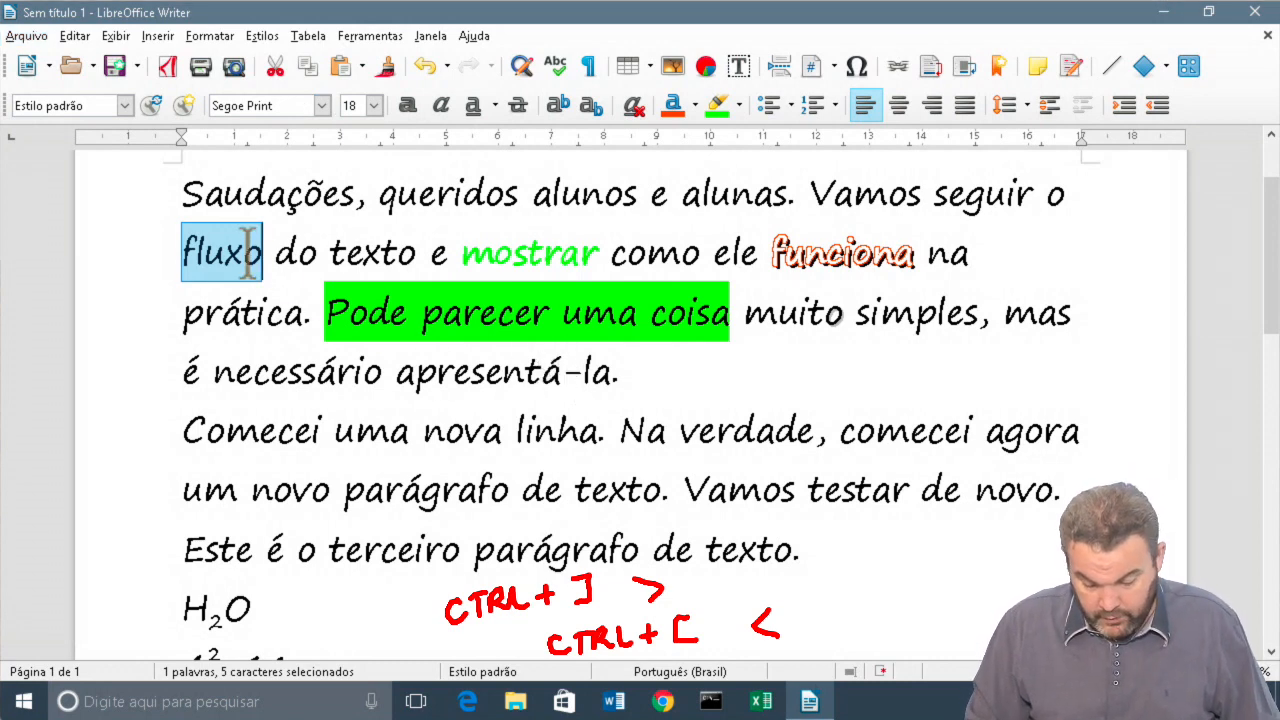
pyautogui.hotkey('ctrl', ']')
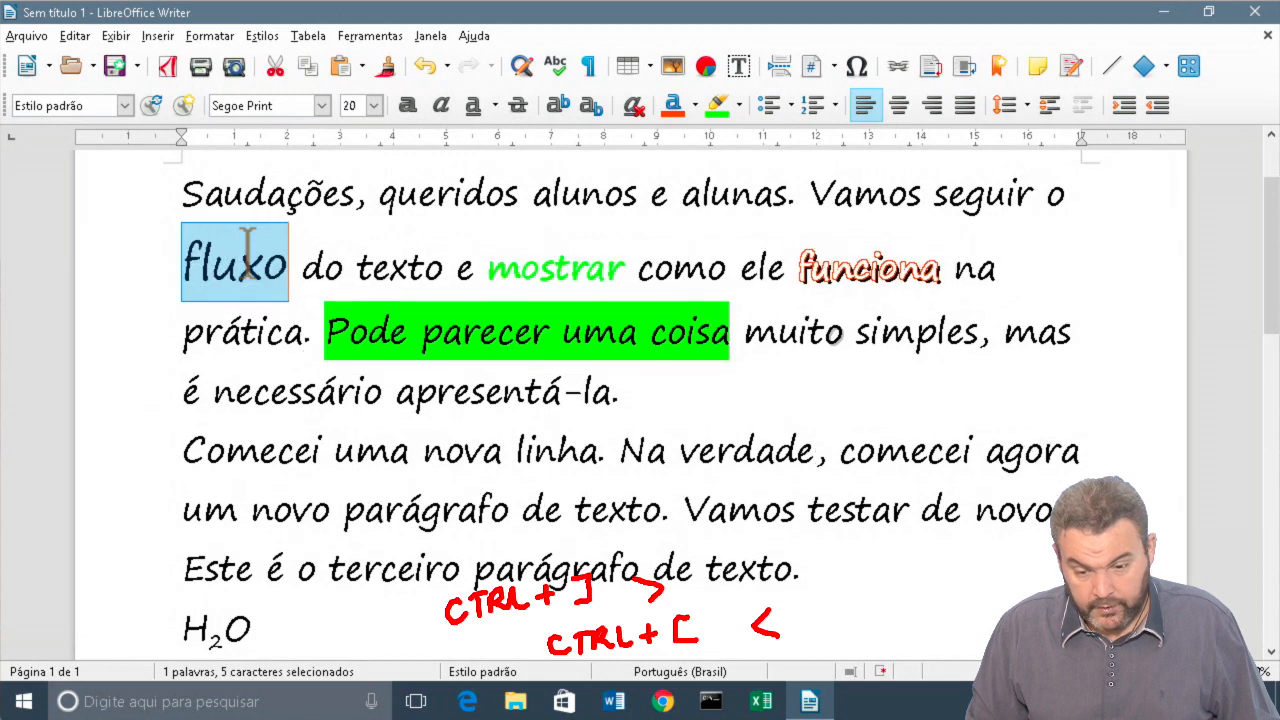
pyautogui.hotkey('ctrl', ']')
pyautogui.hotkey('ctrl', ']')
pyautogui.hotkey('ctrl', ']')
pyautogui.hotkey('ctrl', ']')
pyautogui.hotkey('ctrl', ']')
pyautogui.hotkey('ctrl', ']')
pyautogui.hotkey('ctrl', ']')
pyautogui.hotkey('ctrl', ']')
pyautogui.hotkey('ctrl', ']')
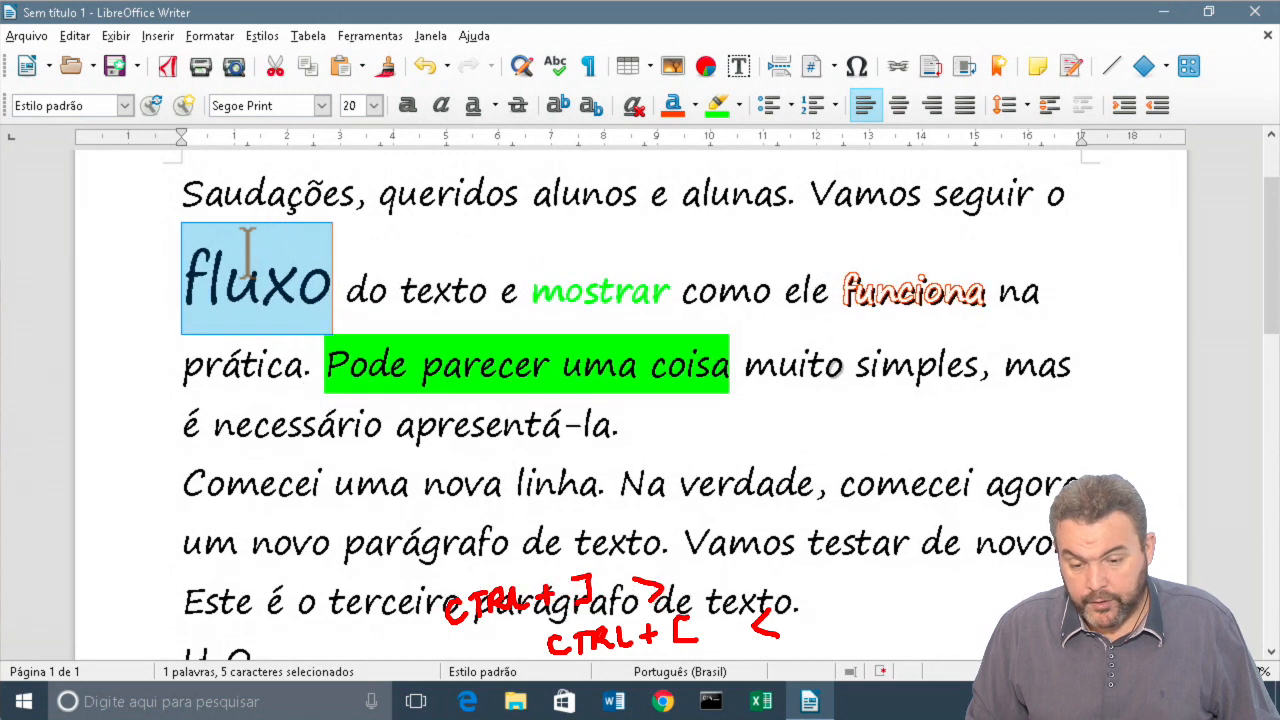
pyautogui.hotkey('ctrl', ']')
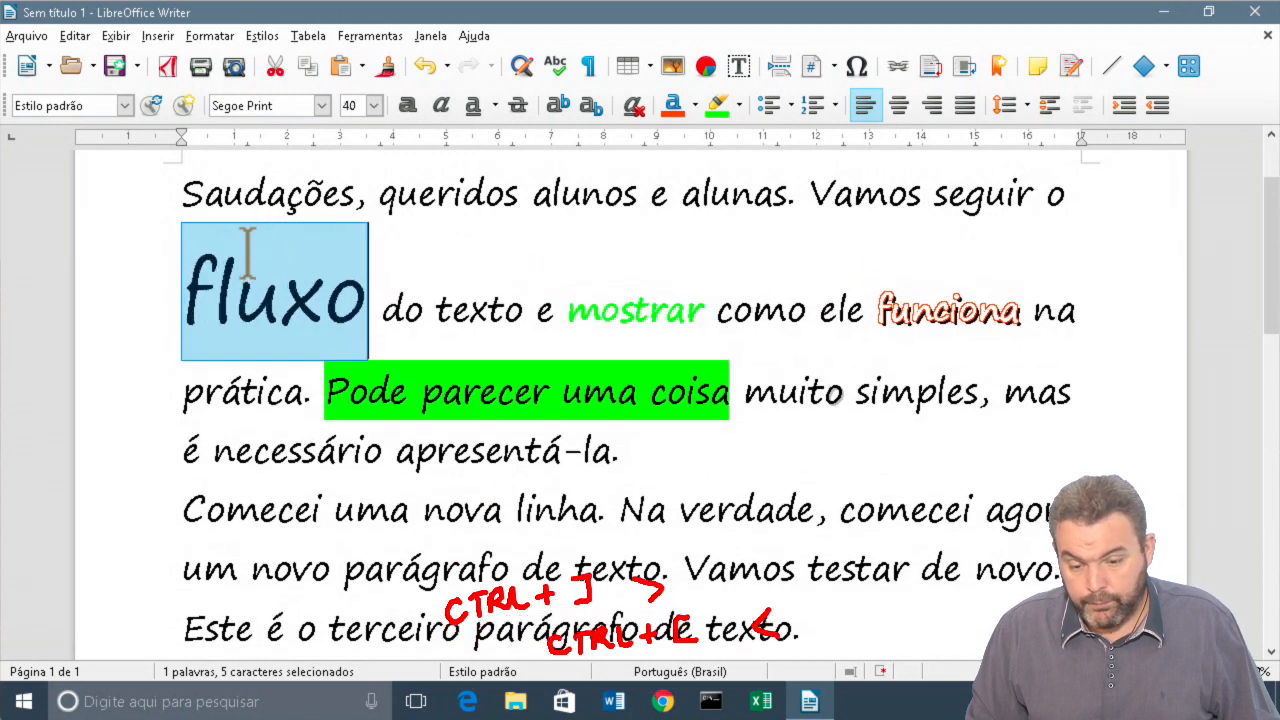
# - Reduce the font size of the word "fluxo" in the first paragraph step by step to 18 pt
pyautogui.hotkey('ctrl', '[')
pyautogui.hotkey('ctrl', '[')
pyautogui.hotkey('ctrl', '[')
pyautogui.hotkey('ctrl', '[')
pyautogui.hotkey('ctrl', '[')
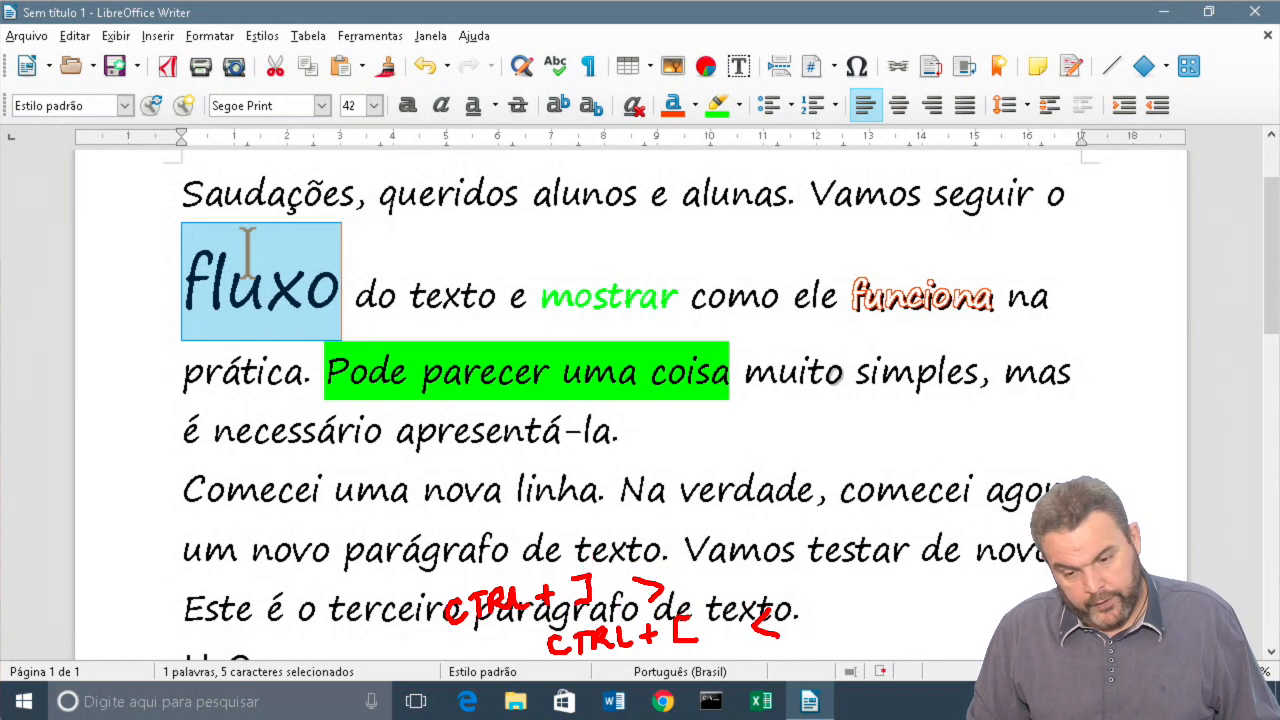
pyautogui.hotkey('ctrl', '[')
pyautogui.hotkey('ctrl', '[')
pyautogui.hotkey('ctrl', '[')
pyautogui.hotkey('ctrl', '[')
pyautogui.hotkey('ctrl', '[')
pyautogui.hotkey('ctrl', '[')
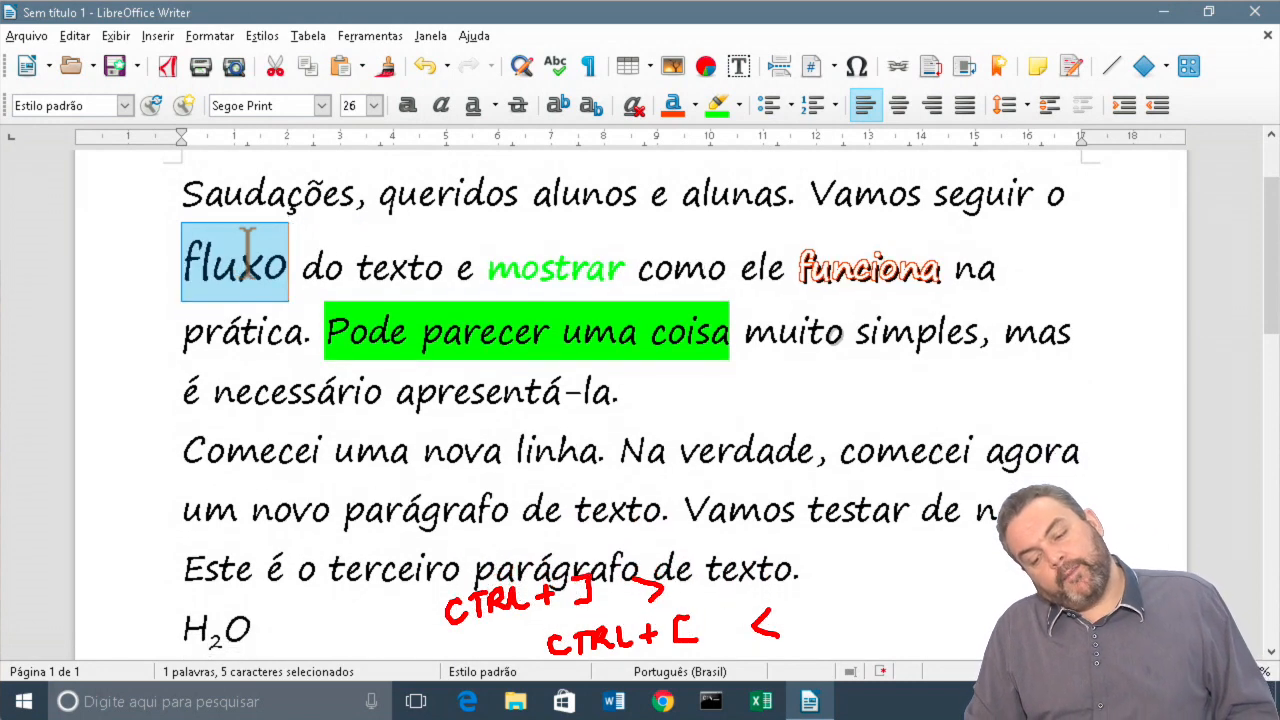
pyautogui.hotkey('ctrl', '[')
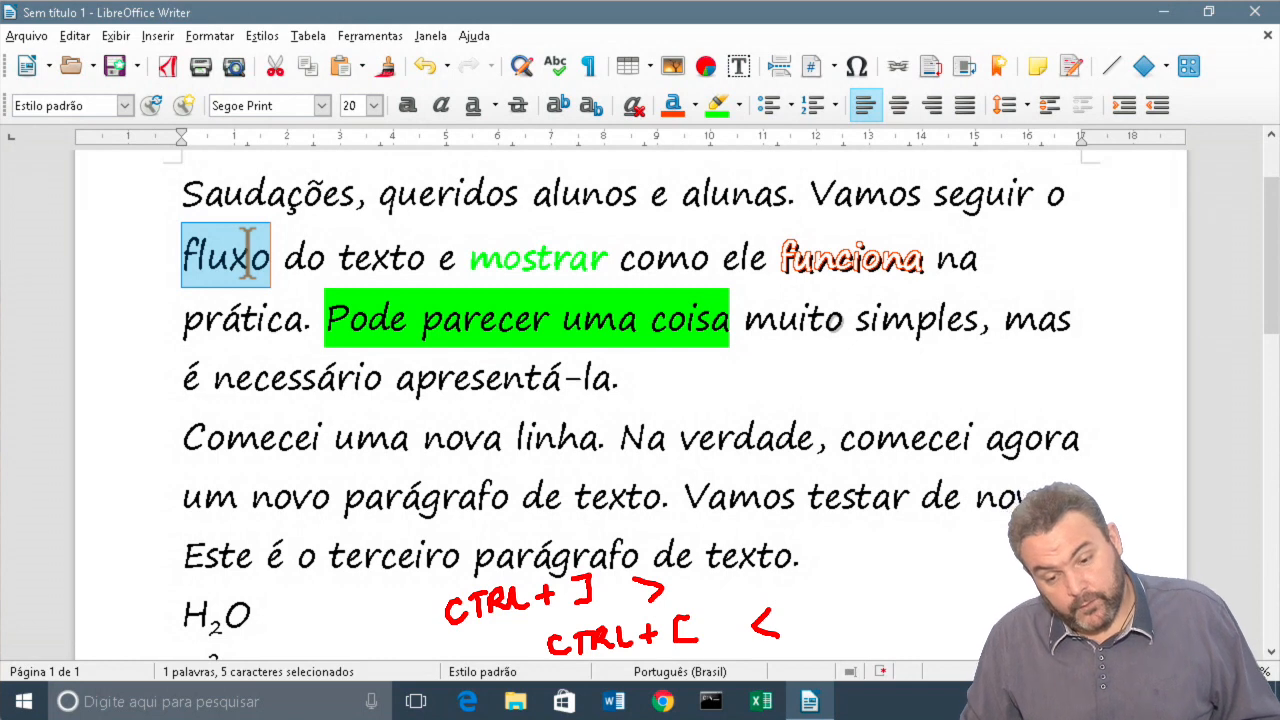
pyautogui.hotkey('ctrl', '[')
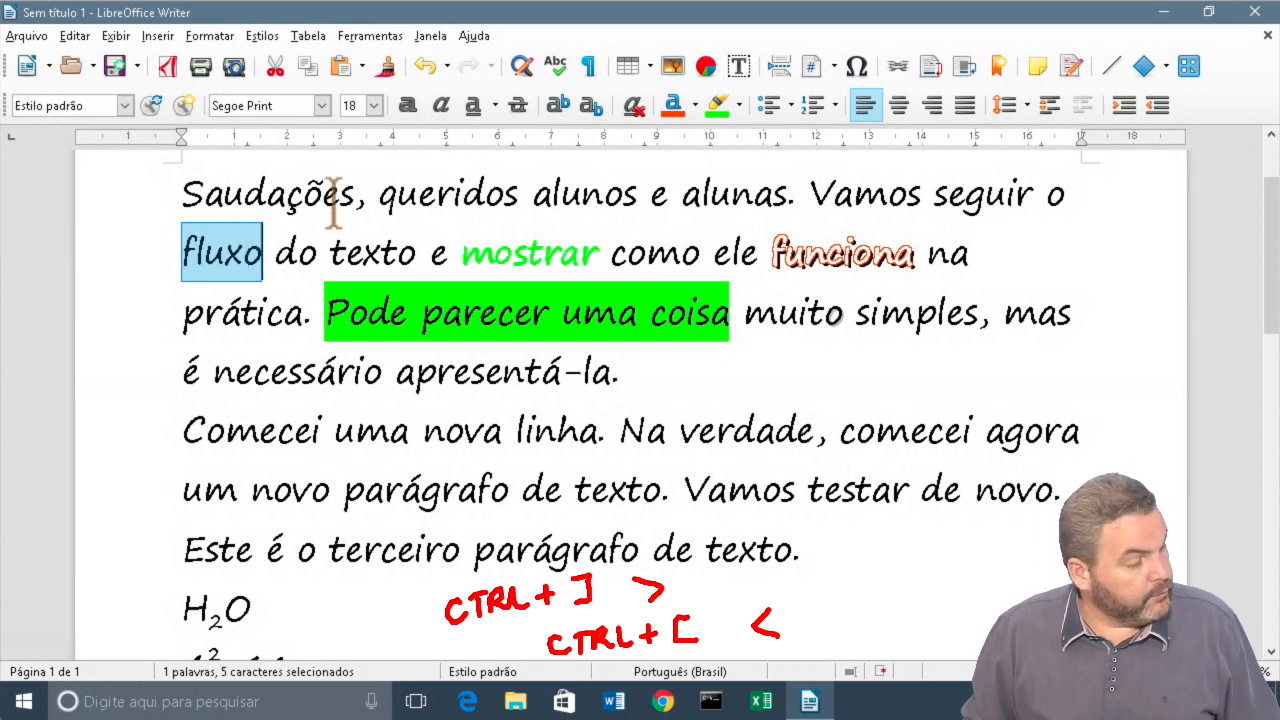
# - Enlarge the word "fluxo" in the first paragraph step by step to 42 pt
pyautogui.press('super+plus')
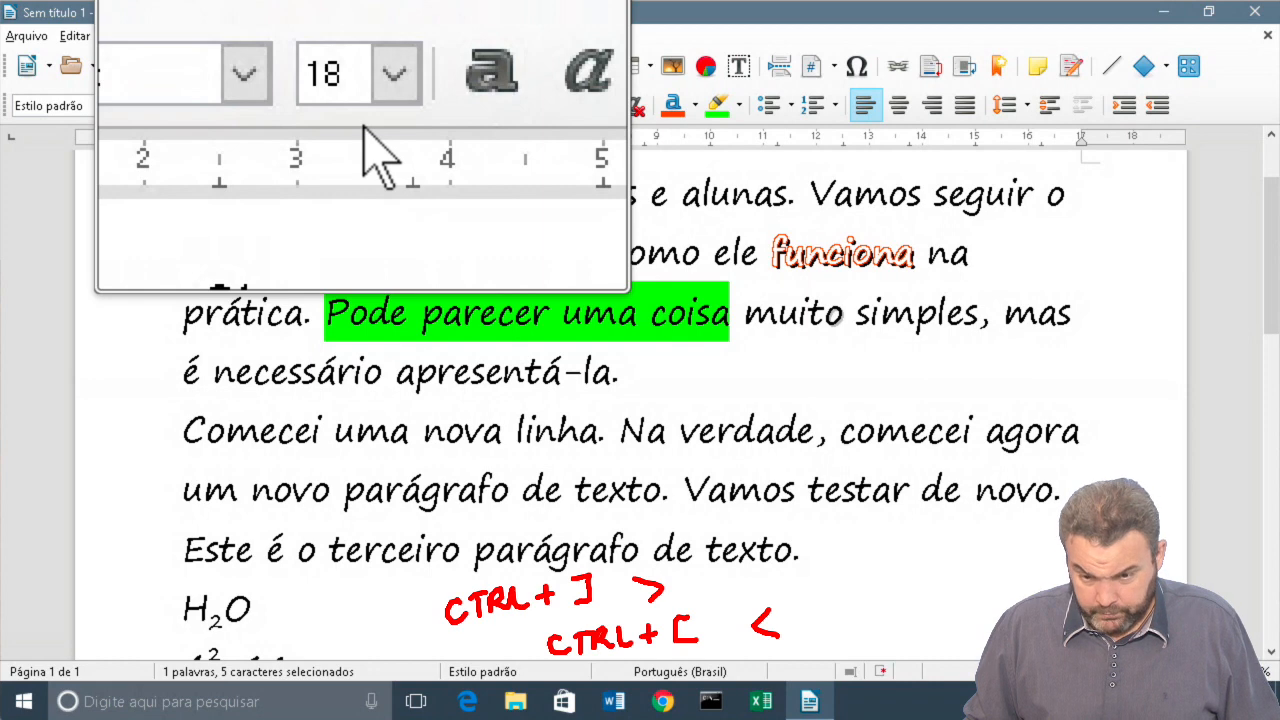
pyautogui.press('super+Escape')
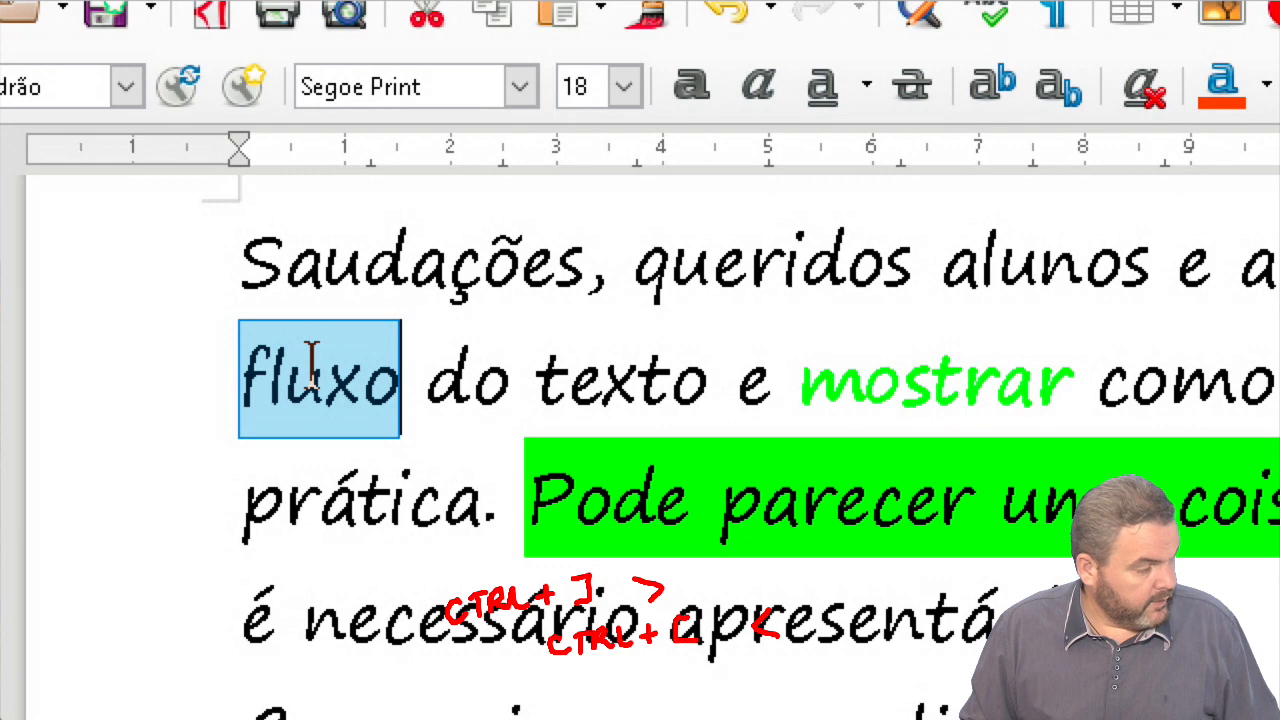
pyautogui.hotkey('ctrl', ']')
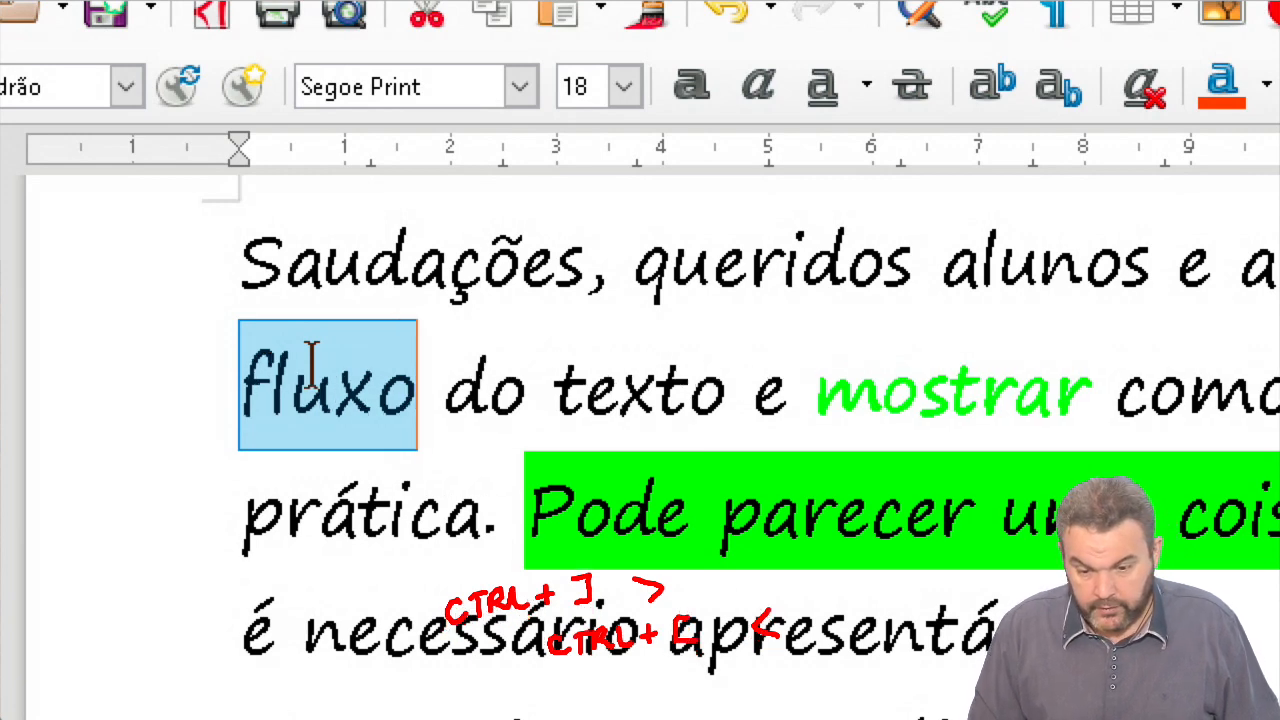
pyautogui.hotkey('ctrl', ']')
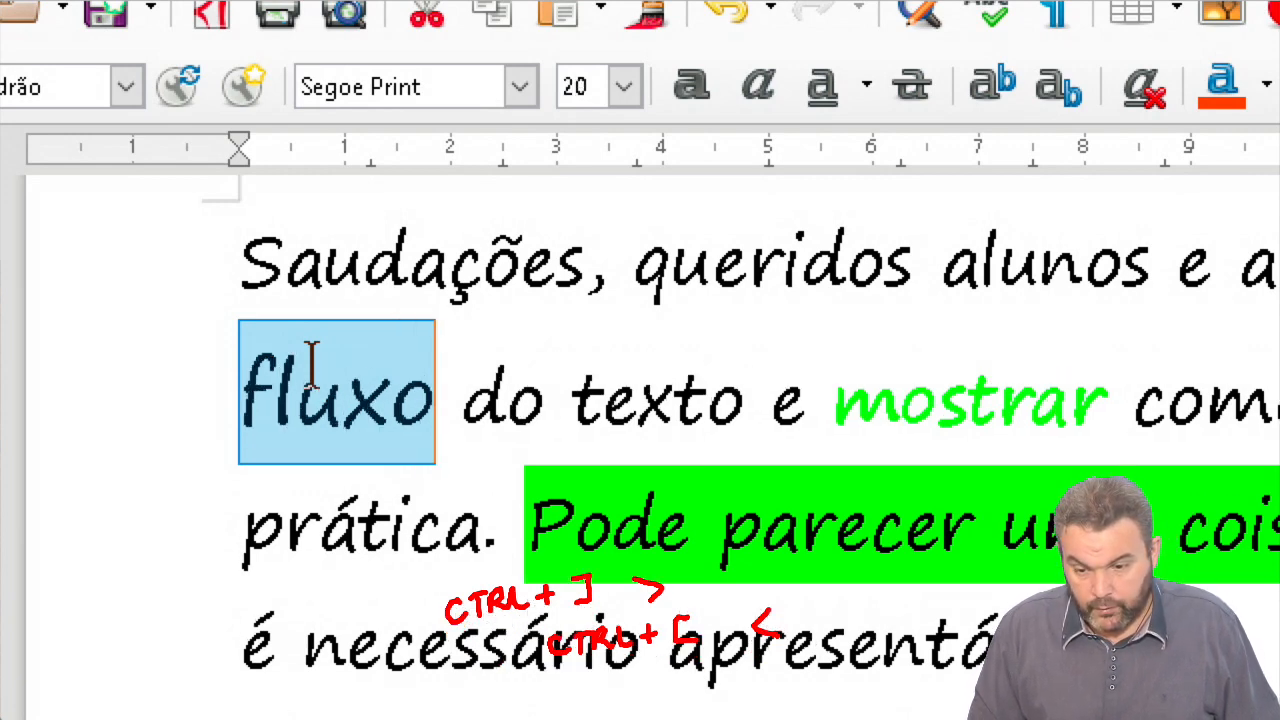
pyautogui.hotkey('ctrl', ']')
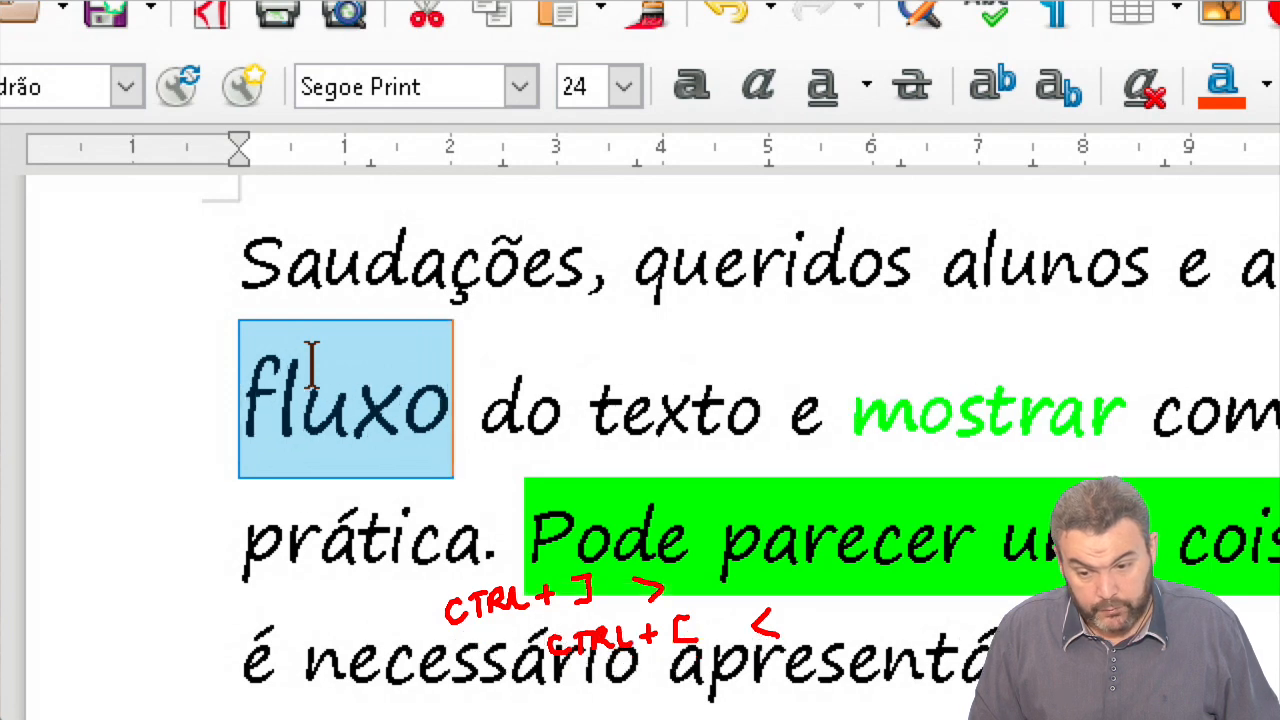
pyautogui.hotkey('ctrl', ']')
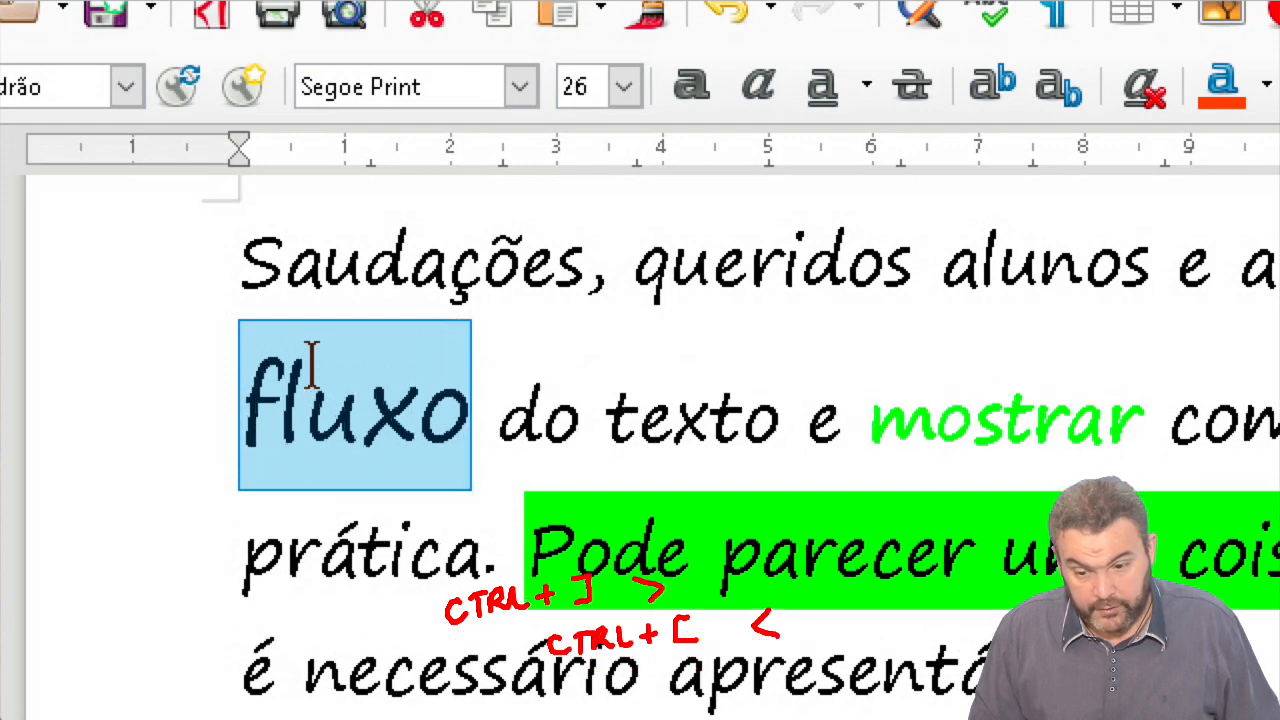
pyautogui.hotkey('ctrl', ']')
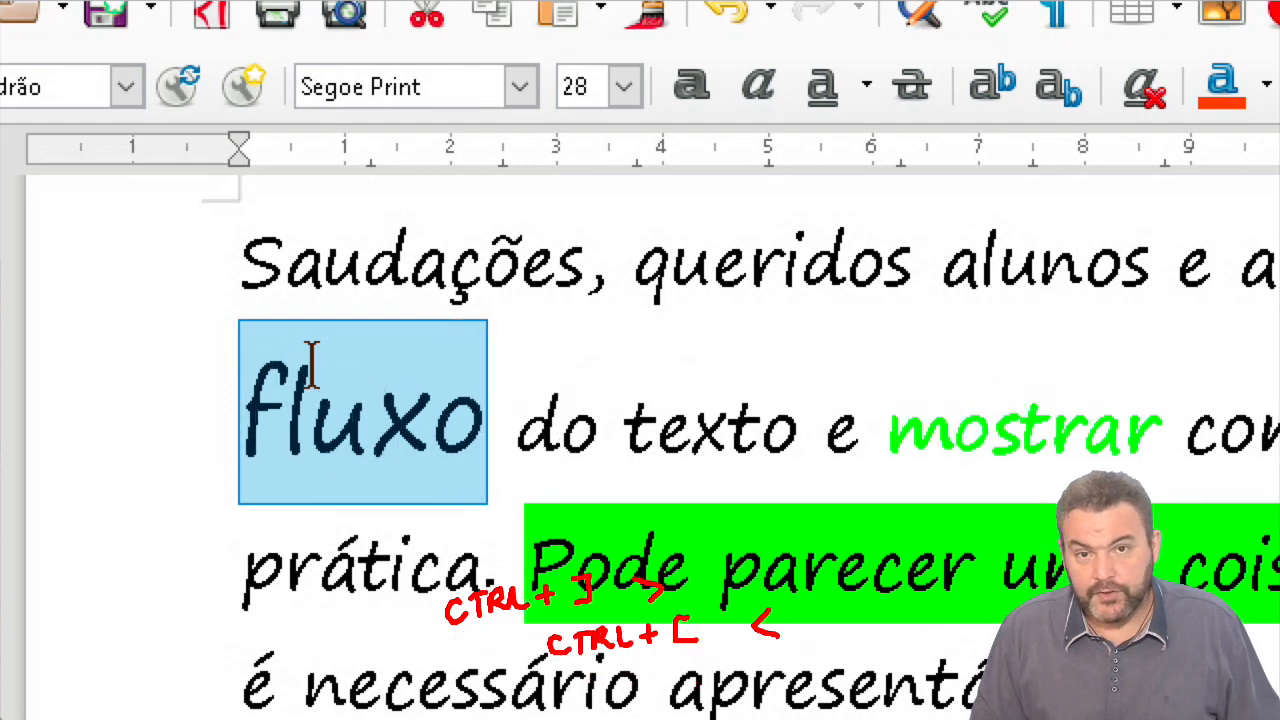
pyautogui.hotkey('ctrl', ']')
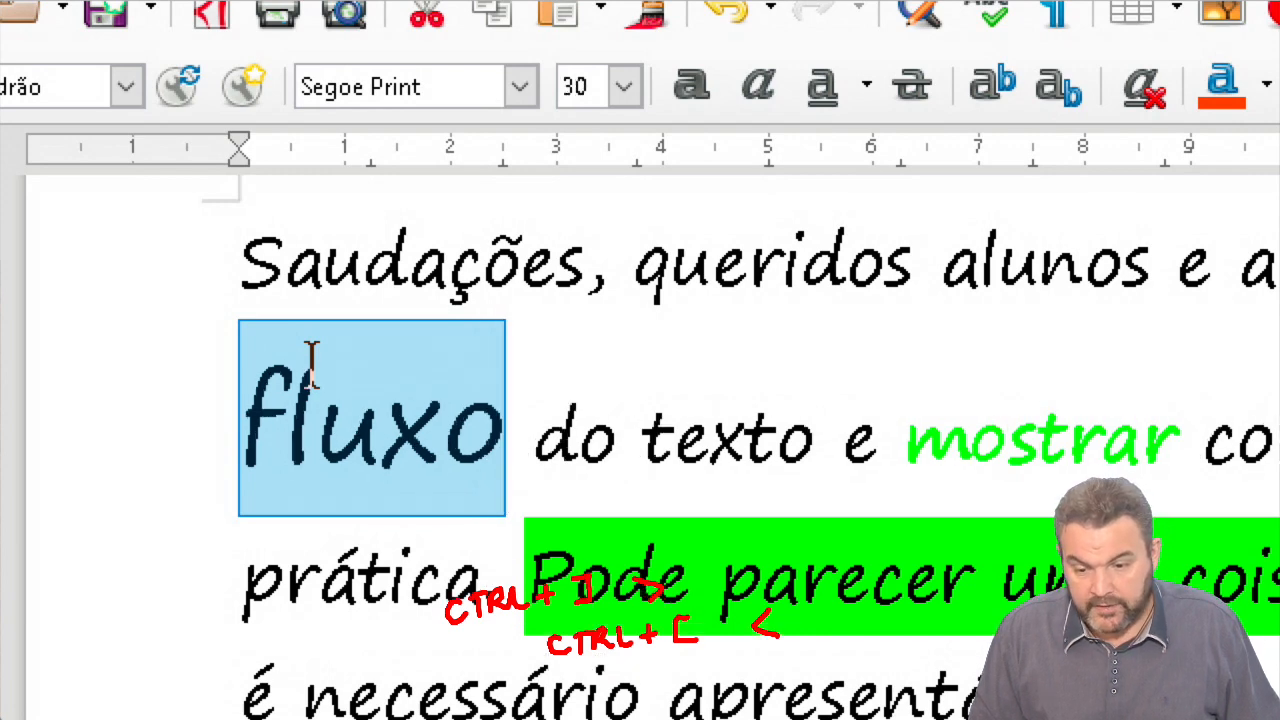
pyautogui.hotkey('ctrl', ']')
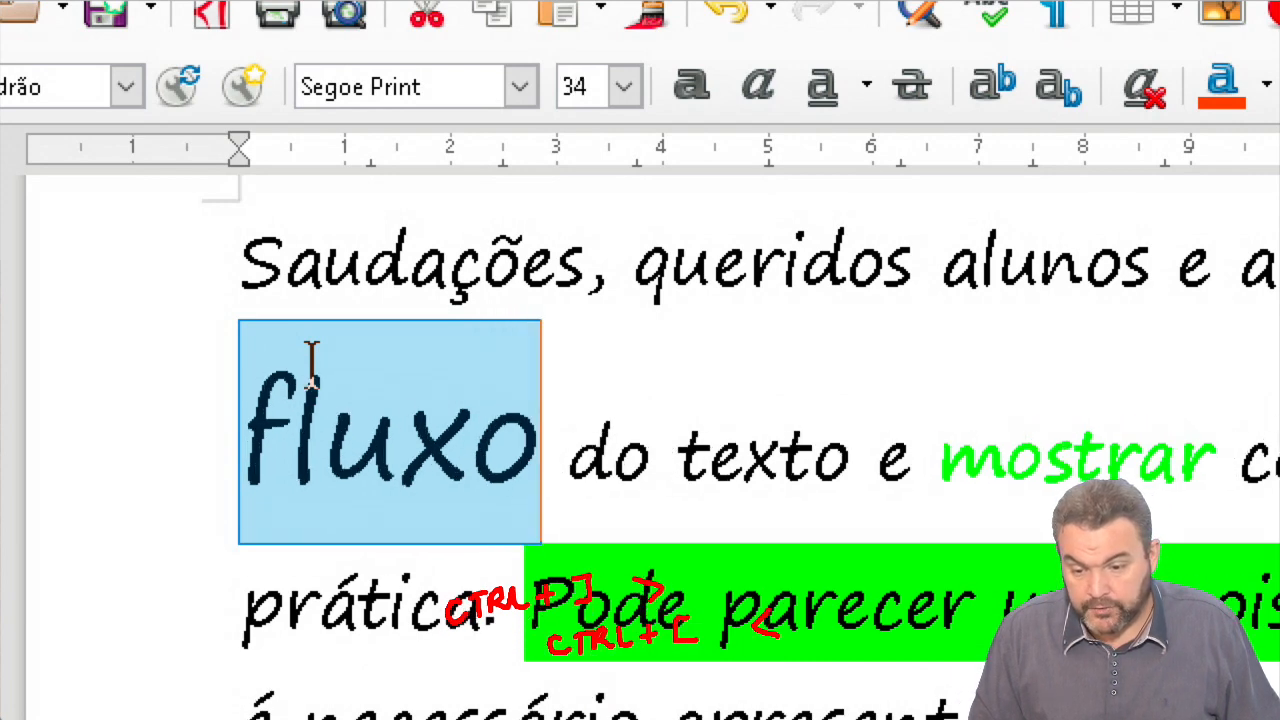
pyautogui.hotkey('ctrl', ']')
pyautogui.hotkey('ctrl', ']')
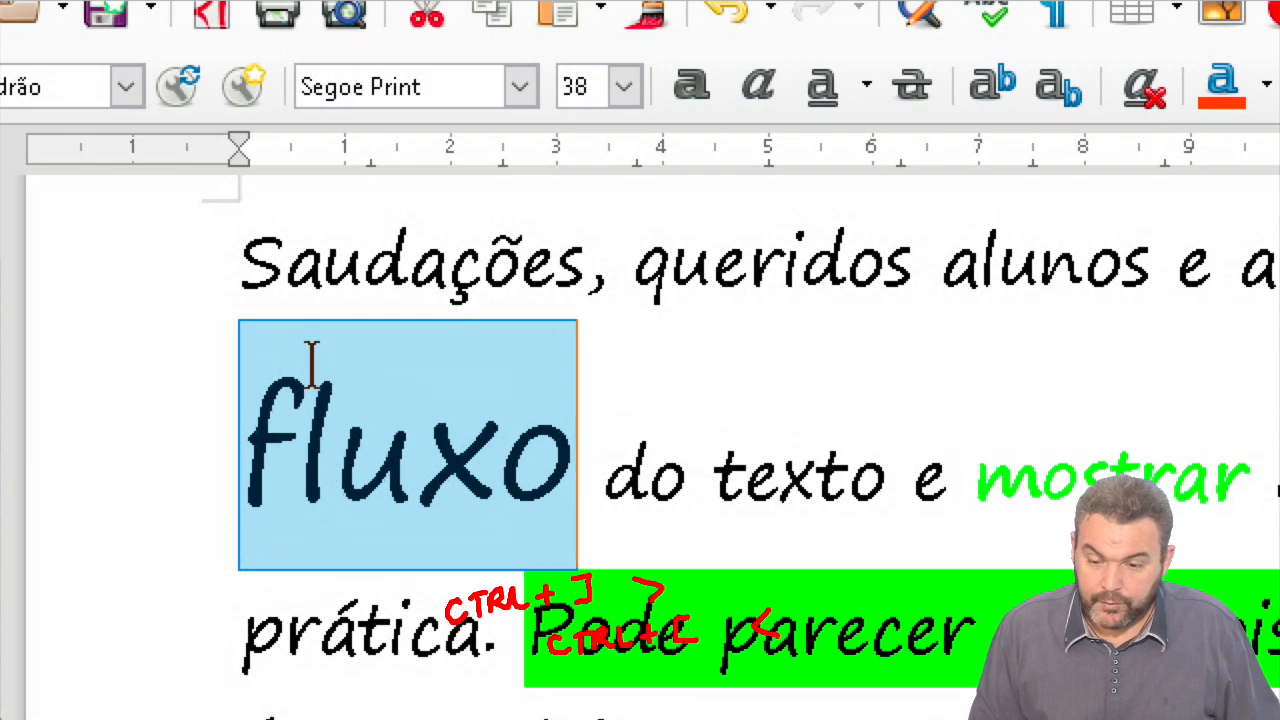
pyautogui.hotkey('ctrl', ']')
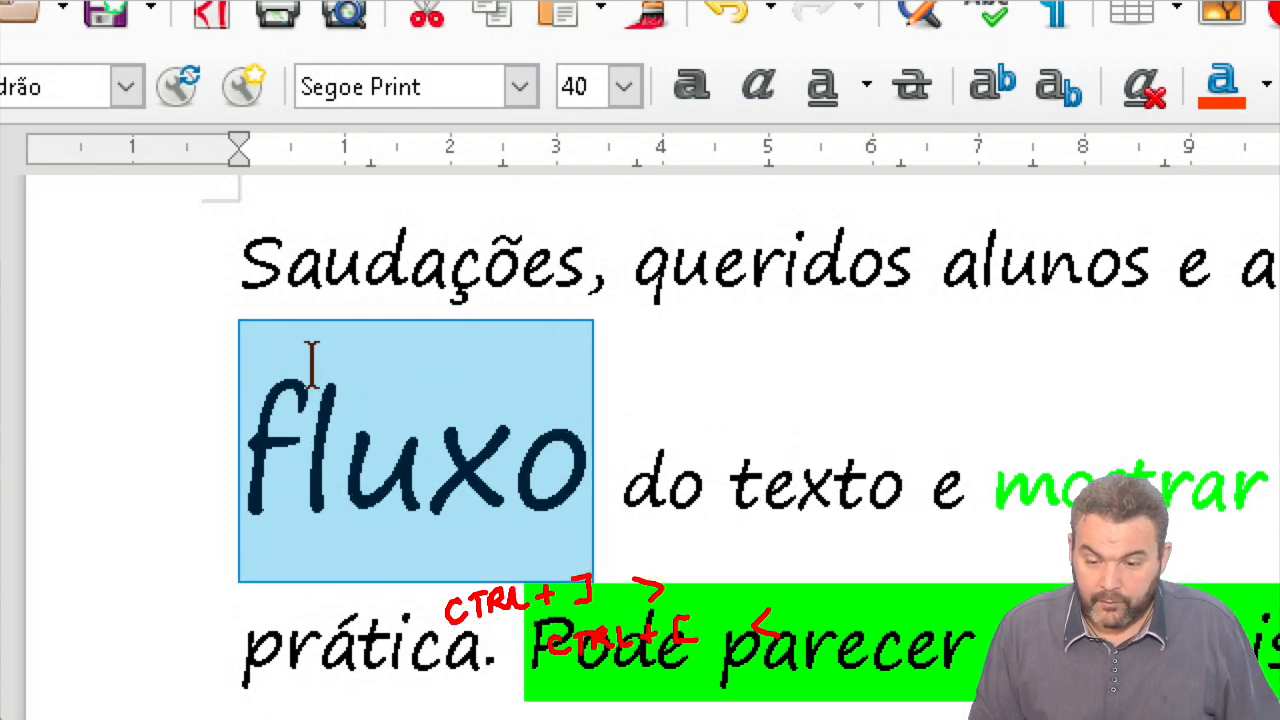
pyautogui.hotkey('ctrl', ']')
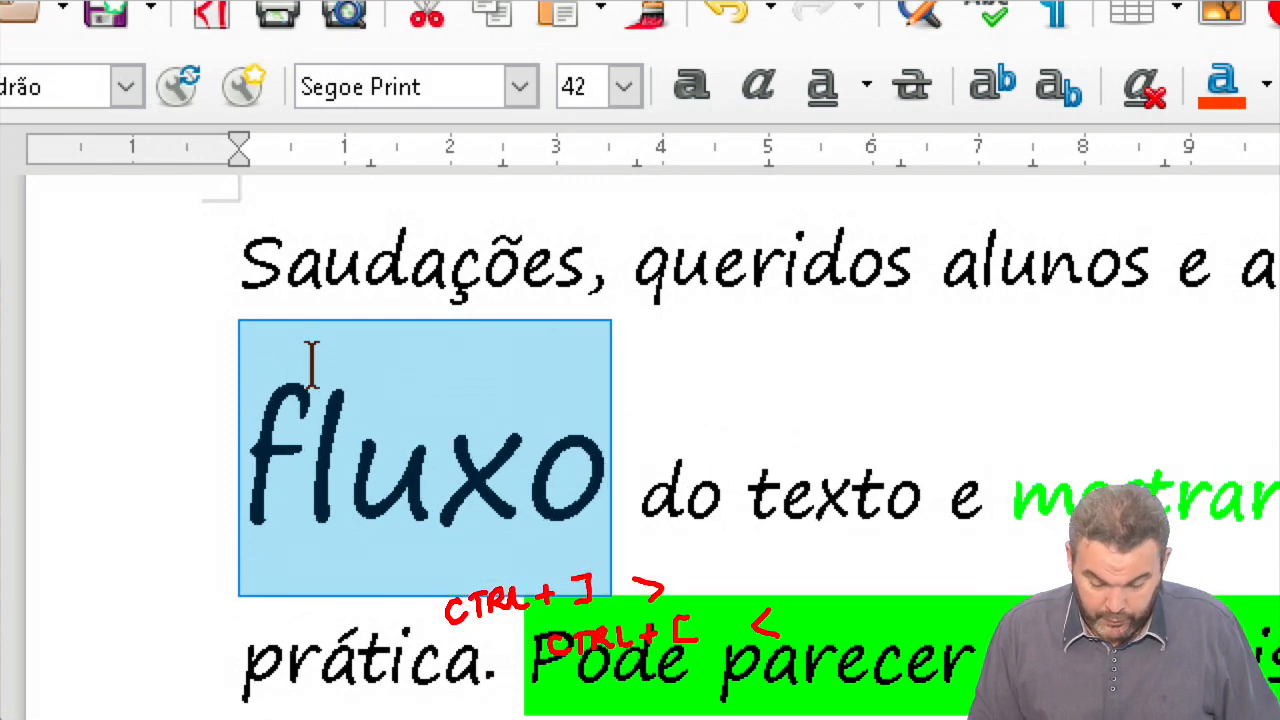
# - Reduce the font size of the word "fluxo" step by step to 32 pt
pyautogui.hotkey('ctrl', '[')
pyautogui.hotkey('ctrl', '[')
pyautogui.hotkey('ctrl', '[')
pyautogui.hotkey('ctrl', '[')
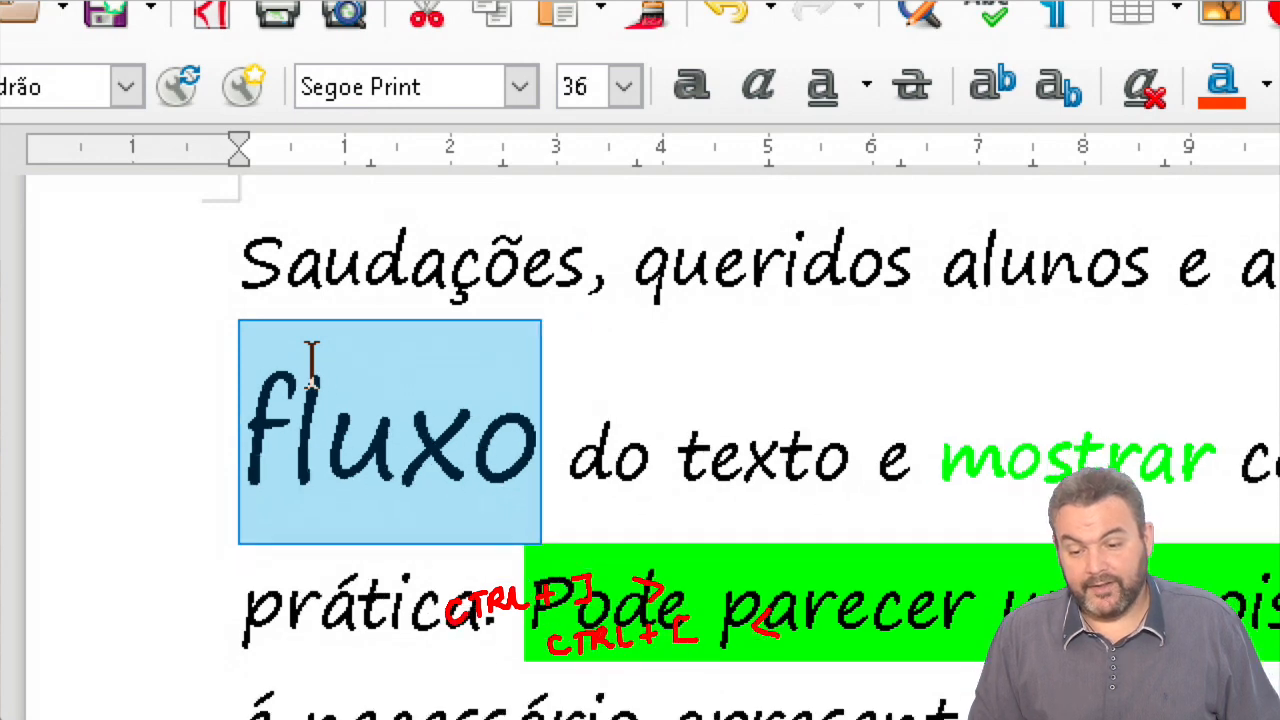
pyautogui.hotkey('ctrl', '[')
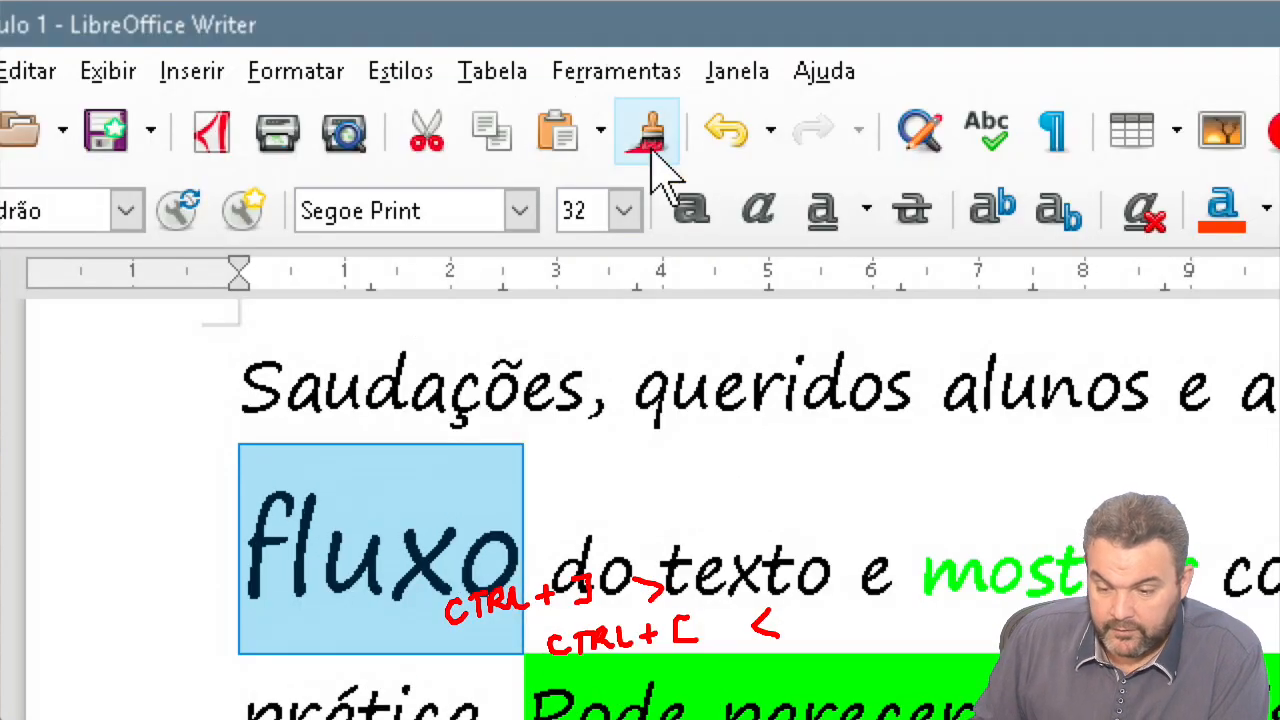
# - Check the preset font sizes offered for the word "fluxo" without choosing one, keeping only that word selected
pyautogui.click(625, 212)
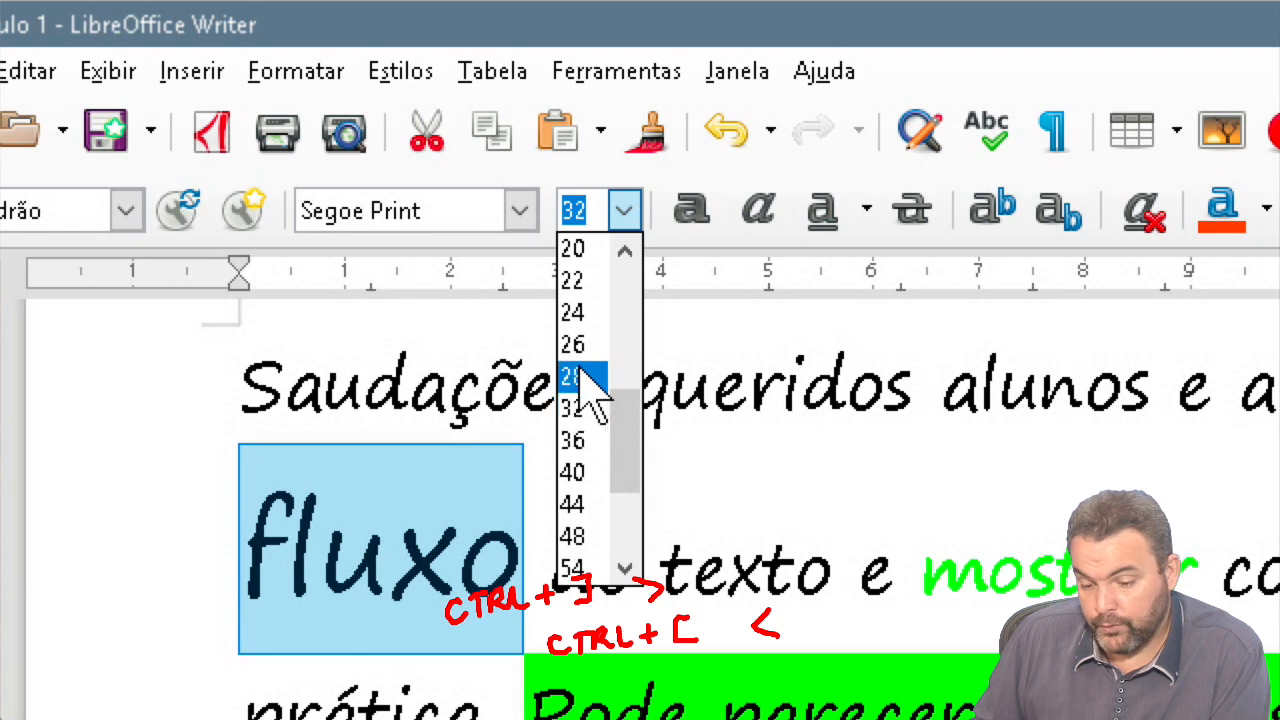
pyautogui.click(696, 258)
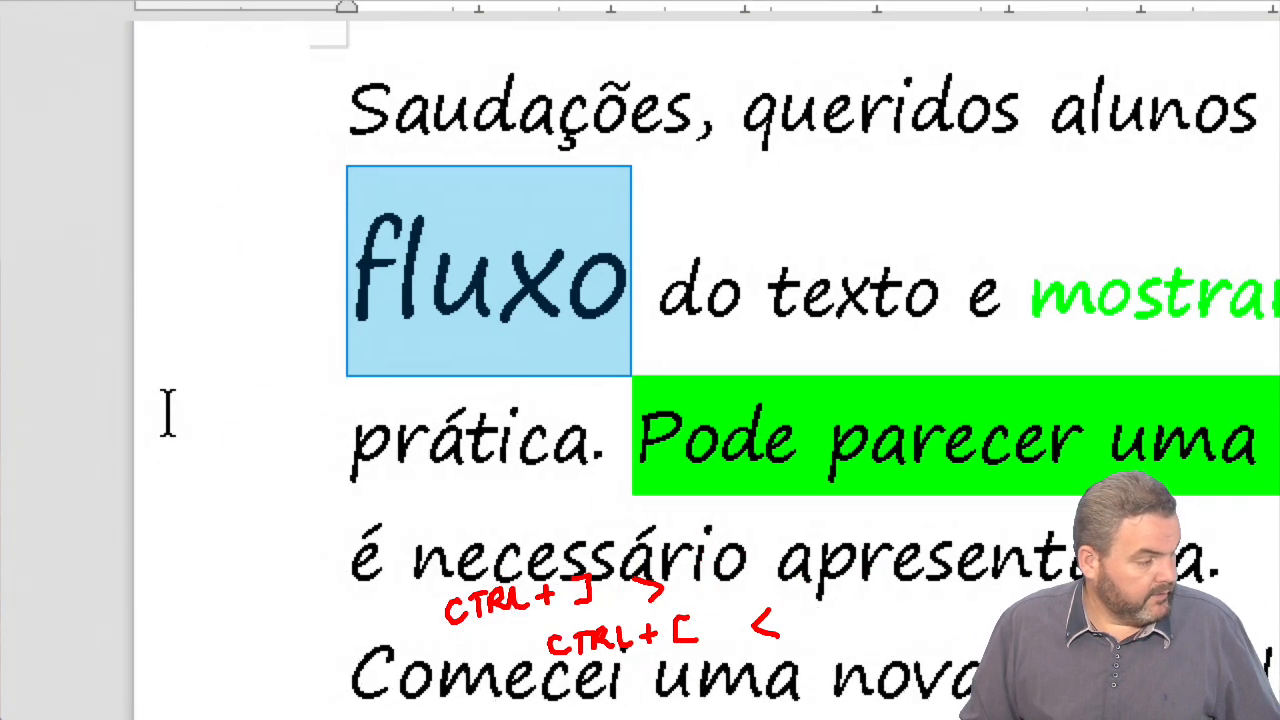
pyautogui.hotkey('shift', 'Down')
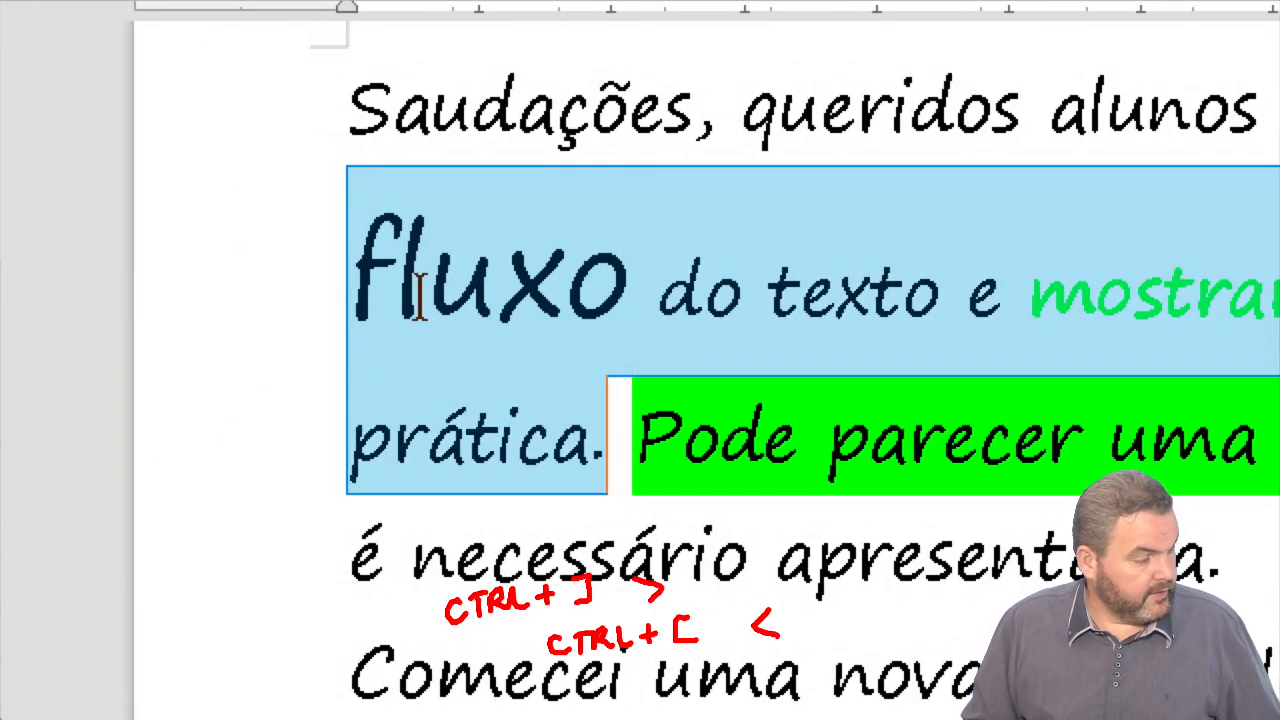
pyautogui.hotkey('shift', 'Up')
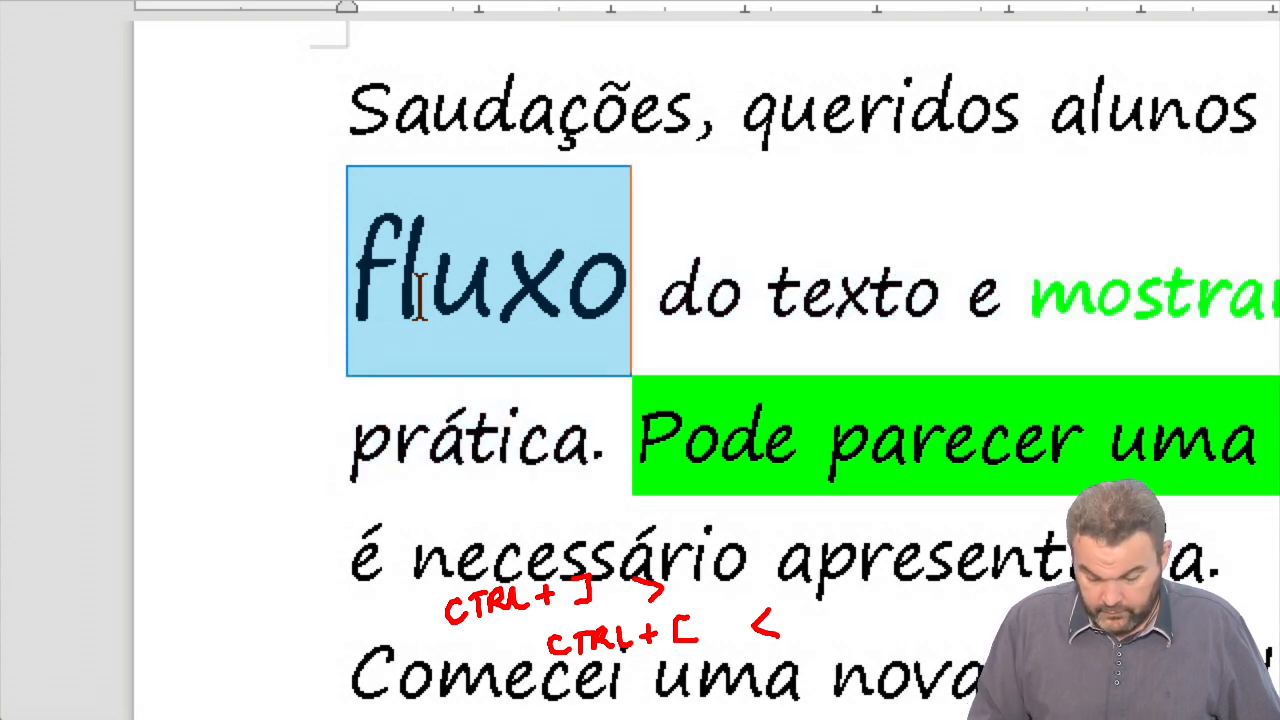
# - Shrink the word "fluxo" in the first paragraph through repeated font size decreases to 16 pt
pyautogui.hotkey('ctrl', '[')
pyautogui.hotkey('ctrl', '[')
pyautogui.hotkey('ctrl', '[')
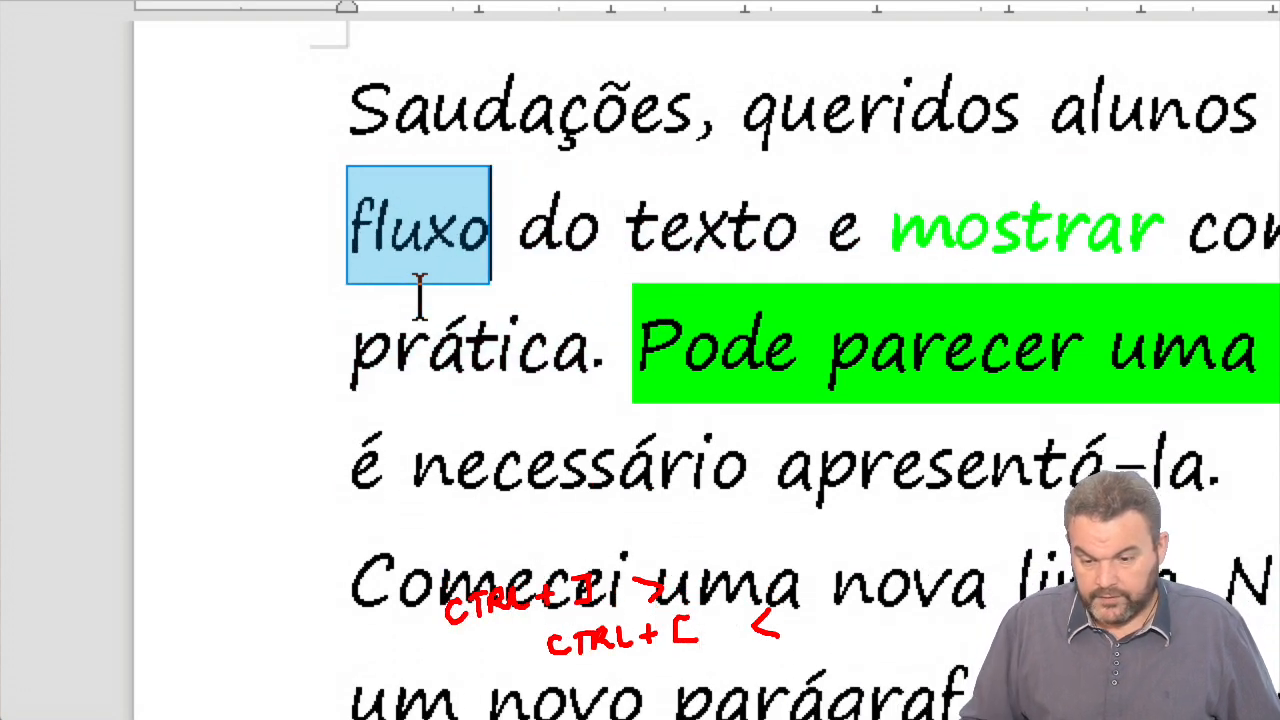
# - Enlarge the word "fluxo" stepwise to 26 pt and reduce it back to 18 pt
pyautogui.scroll(3, 419, 295)
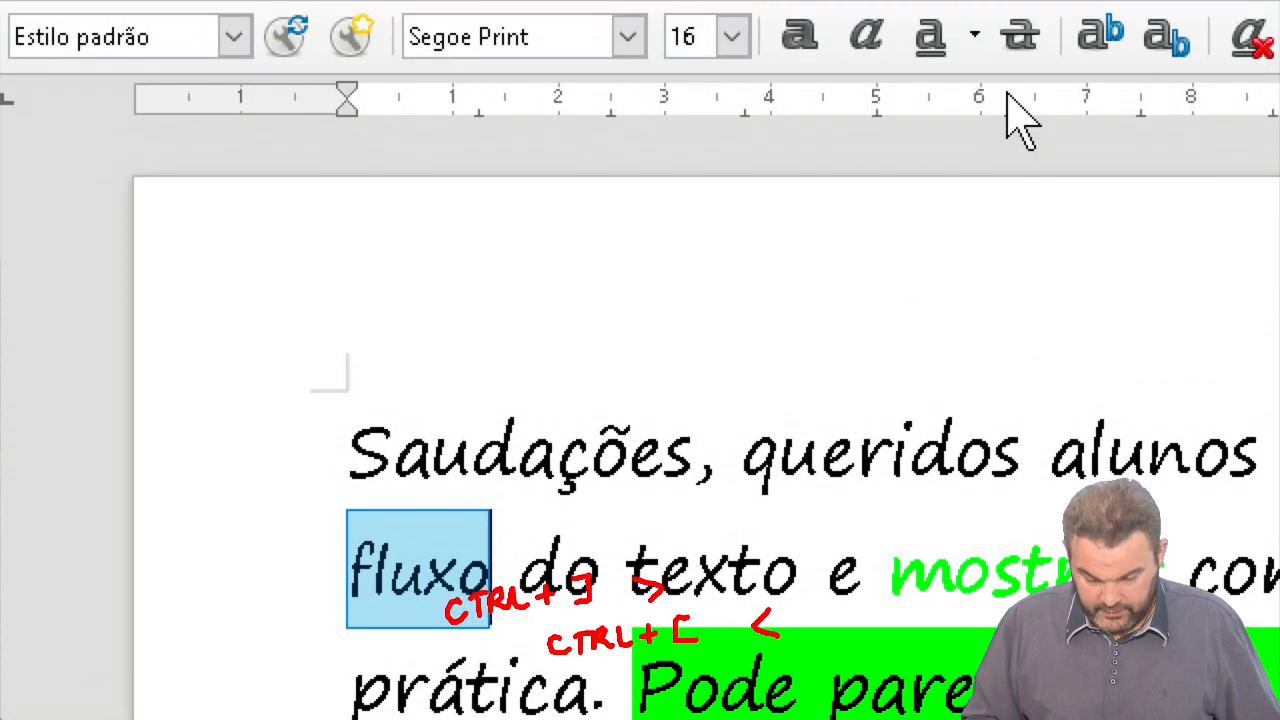
pyautogui.hotkey('ctrl', ']')
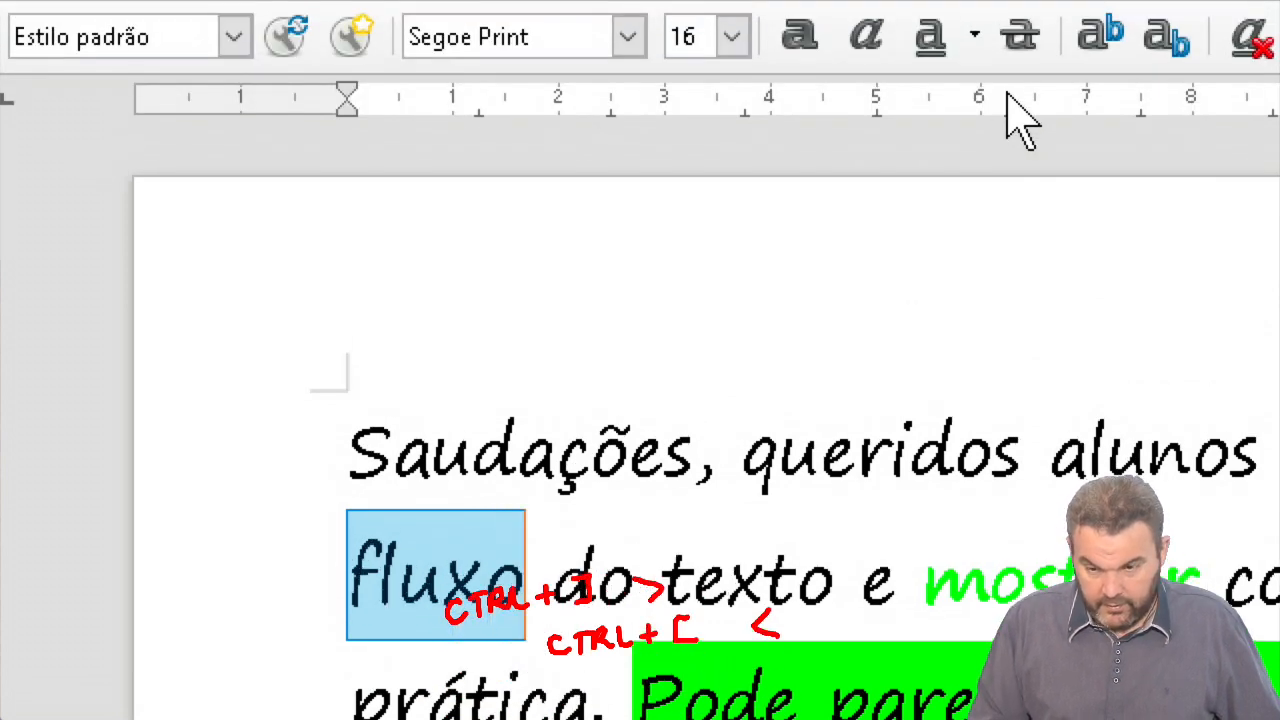
pyautogui.hotkey('ctrl', ']')
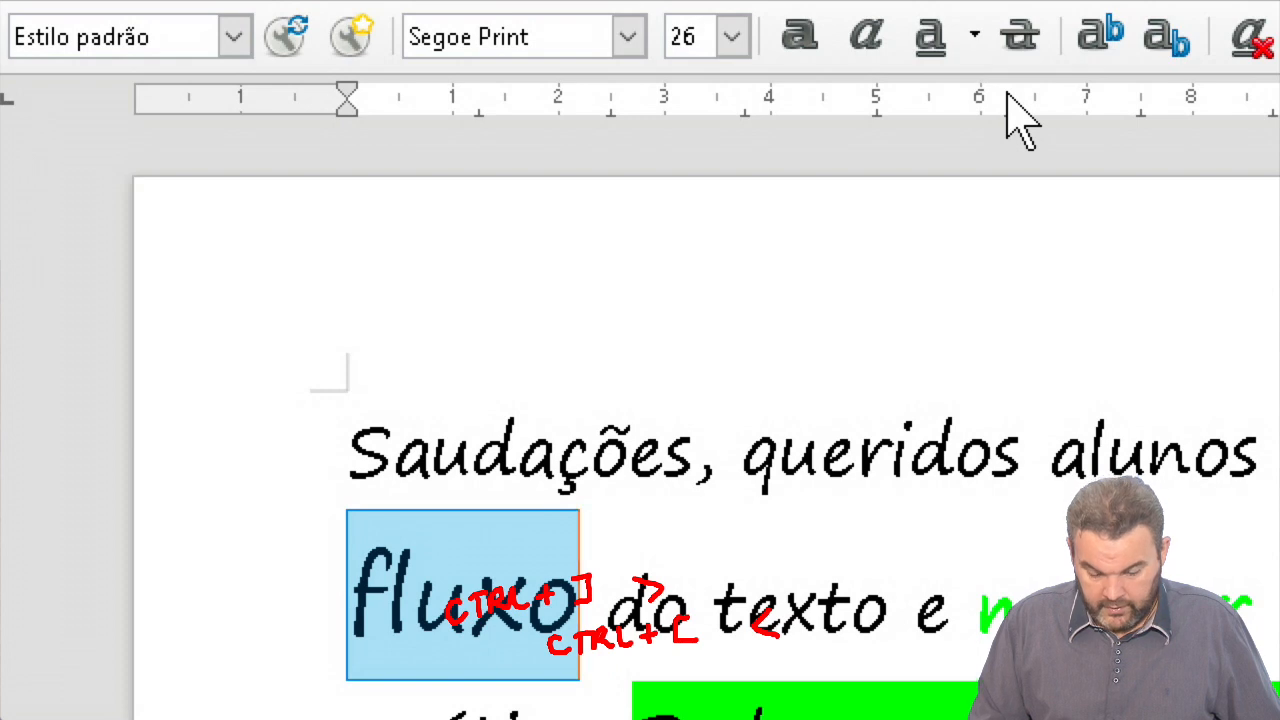
pyautogui.hotkey('ctrl', '[')
pyautogui.hotkey('ctrl', '[')
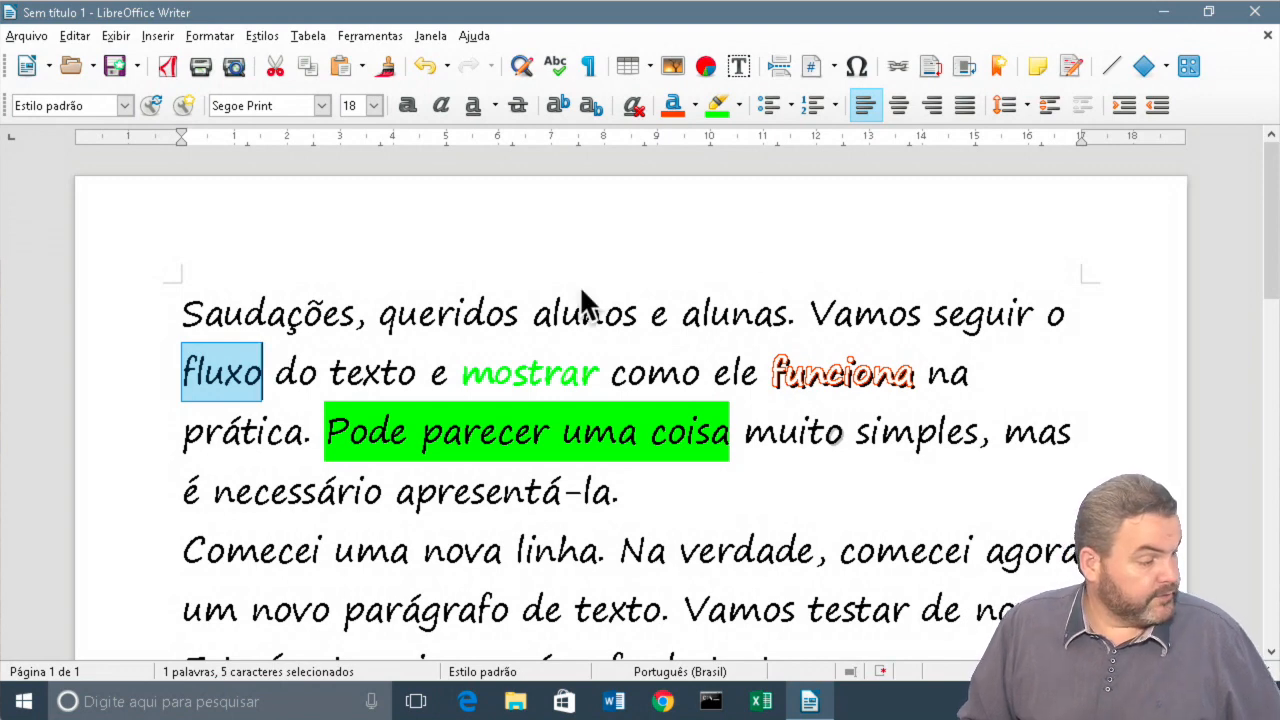
pyautogui.click(485, 300)
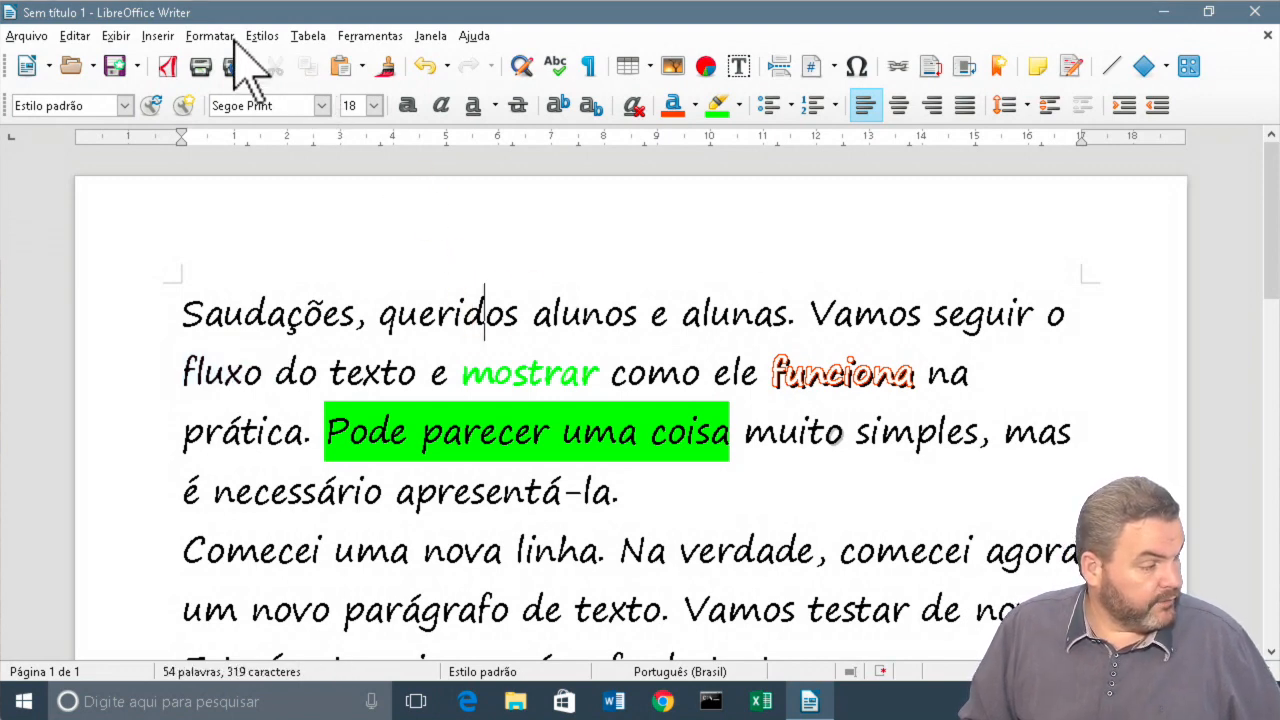
pyautogui.click(210, 36)
pyautogui.moveTo(252, 68)
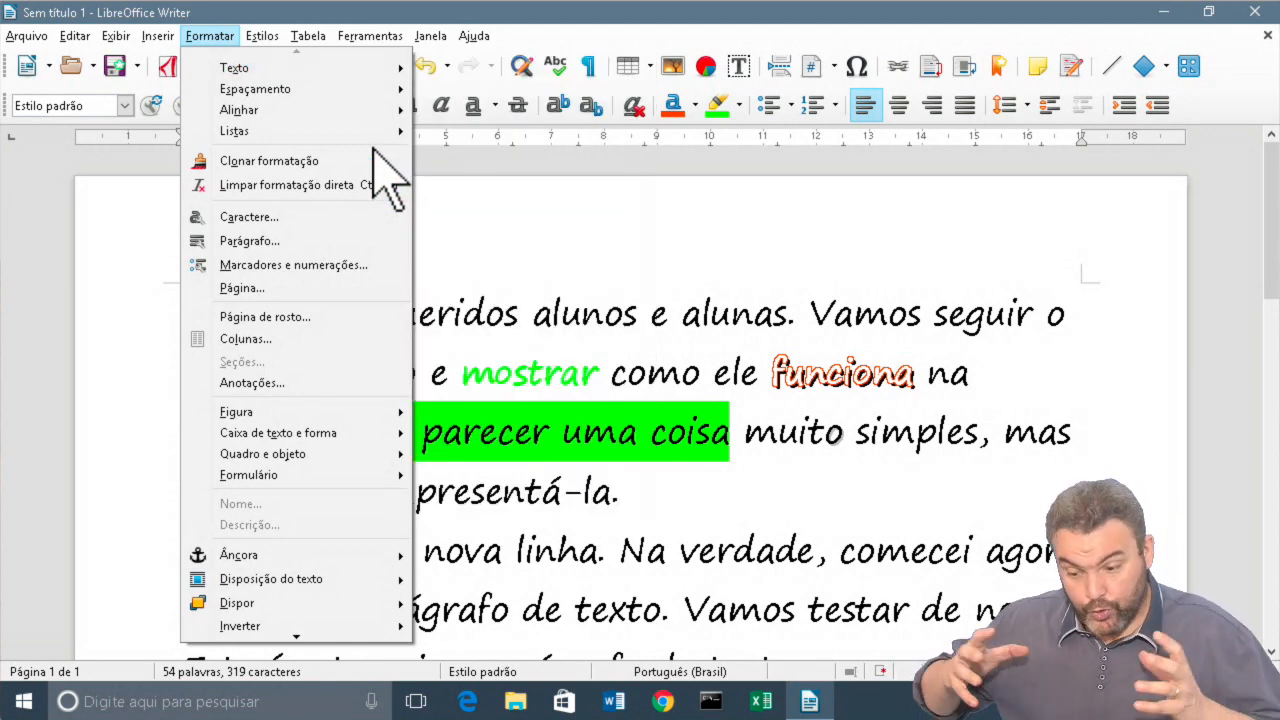
pyautogui.click(556, 256)
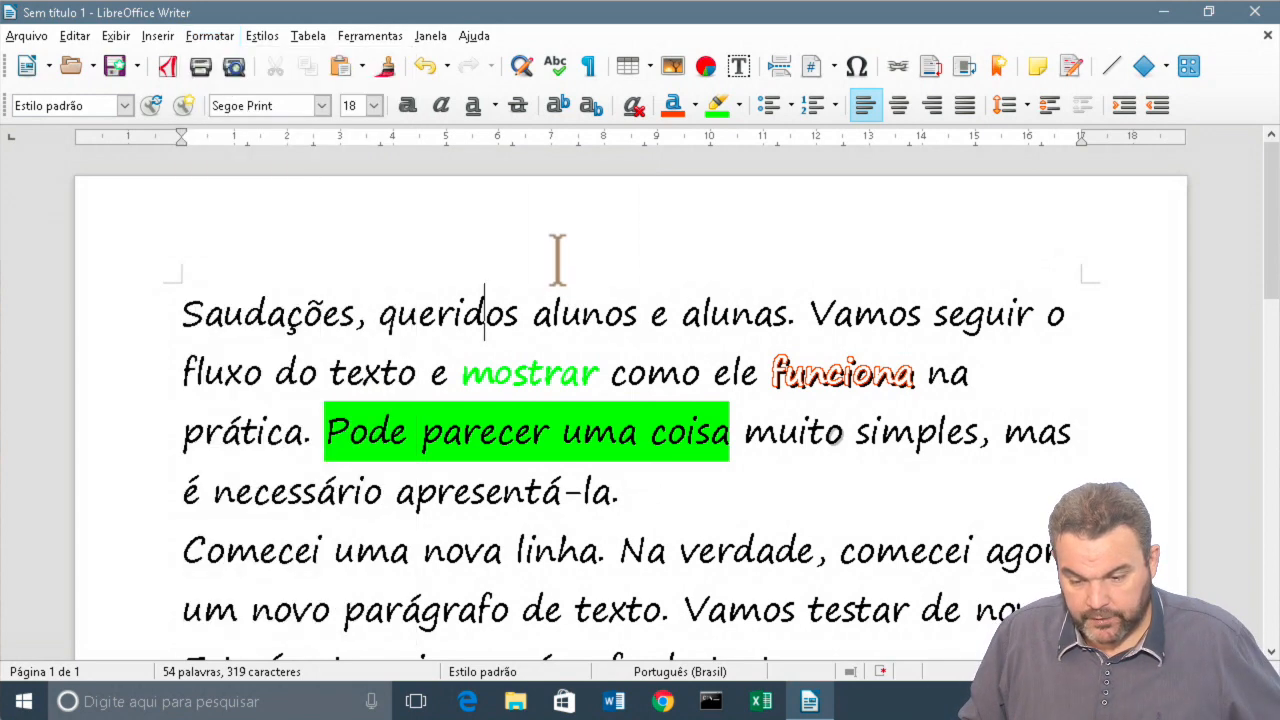
# - Open the character formatting dialog (Caractere) for the word "alunos" in the first paragraph and show its font settings
pyautogui.doubleClick(563, 295)
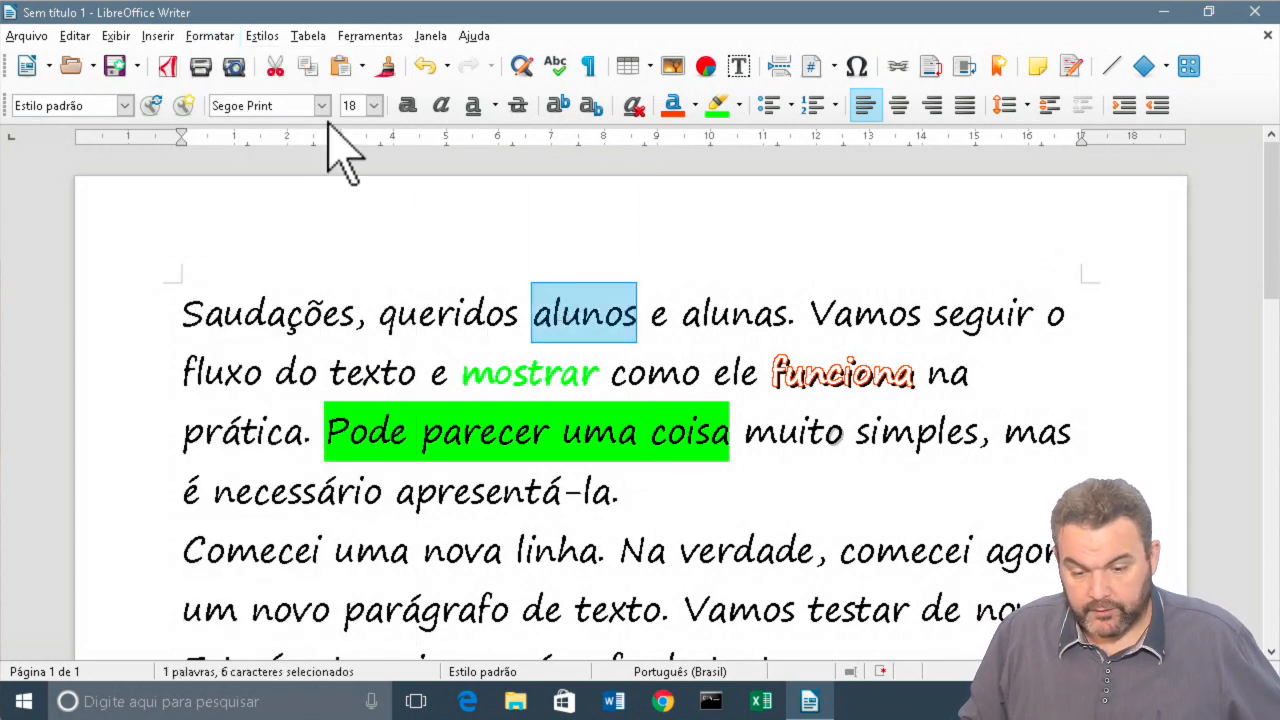
pyautogui.click(223, 36)
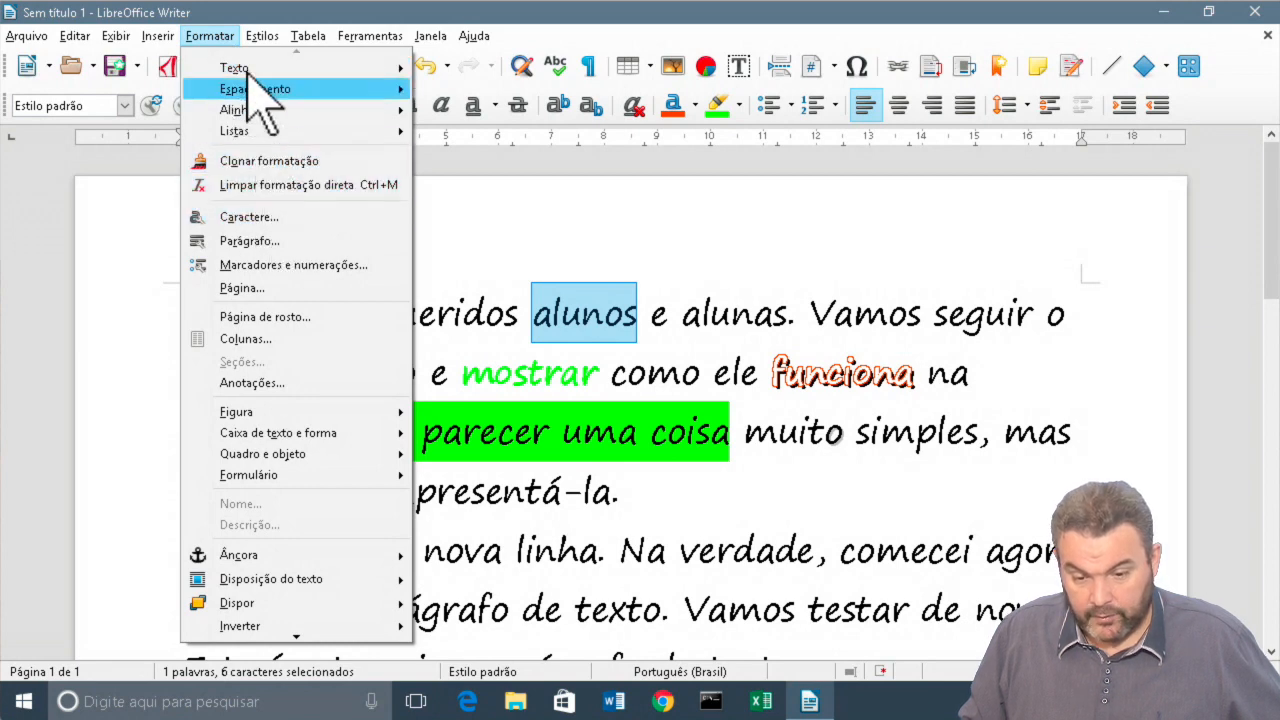
pyautogui.press('super+plus')
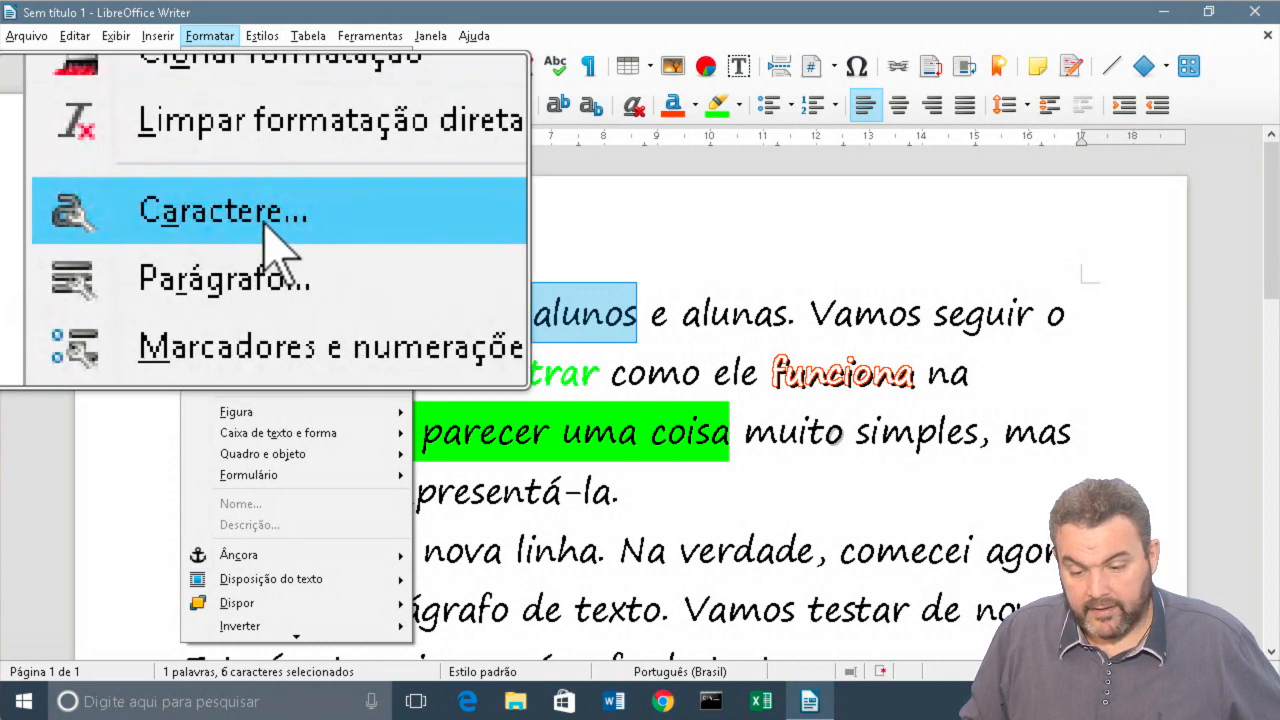
pyautogui.click(265, 223)
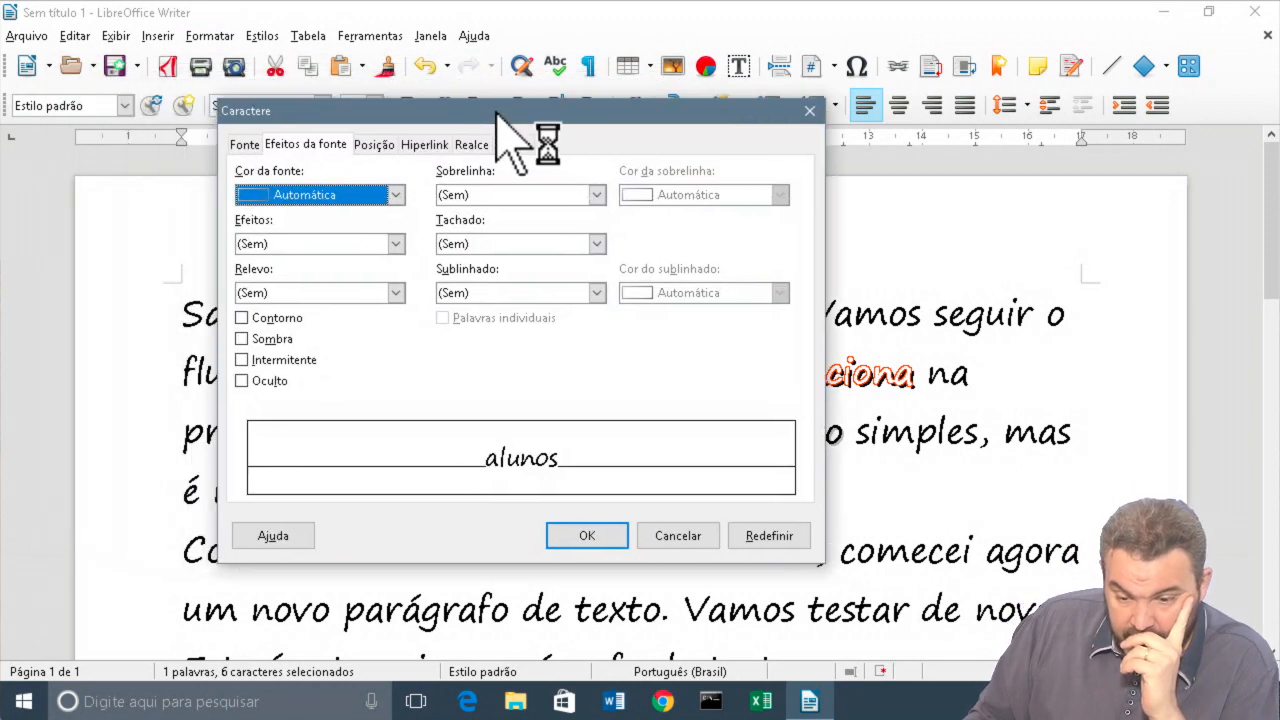
pyautogui.moveTo(497, 112); pyautogui.dragTo(543, 75)
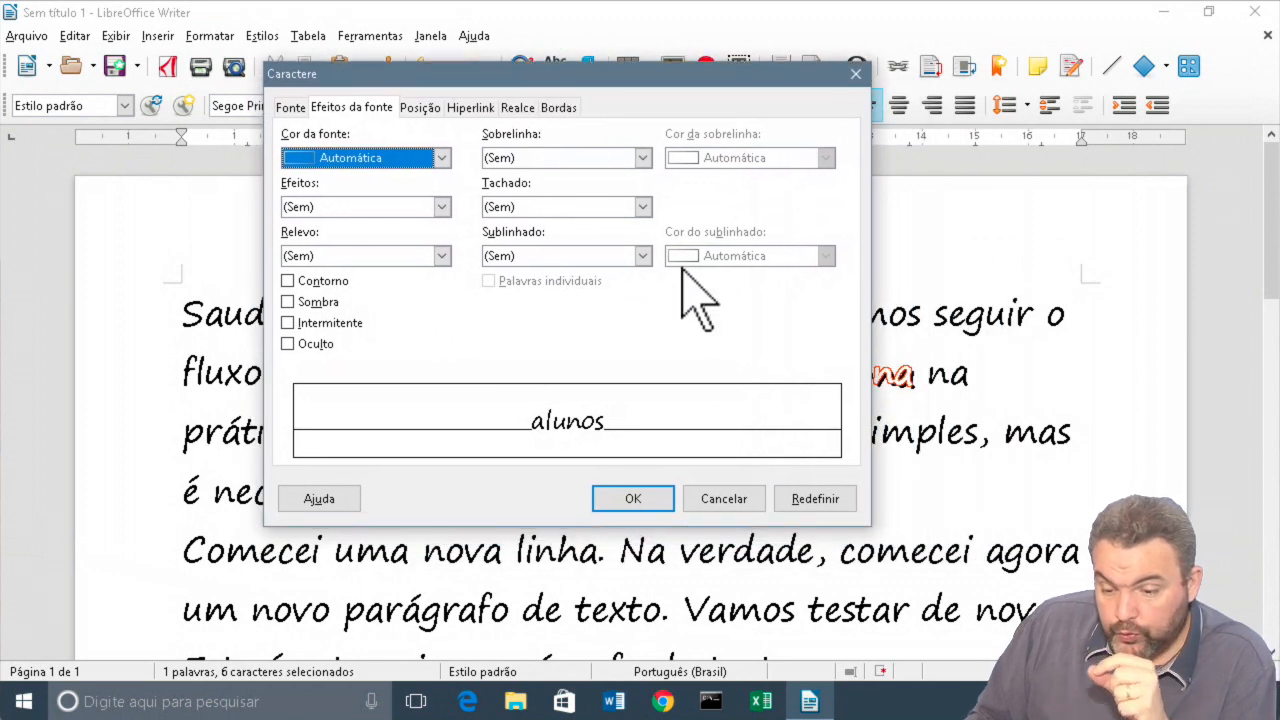
pyautogui.click(296, 108)
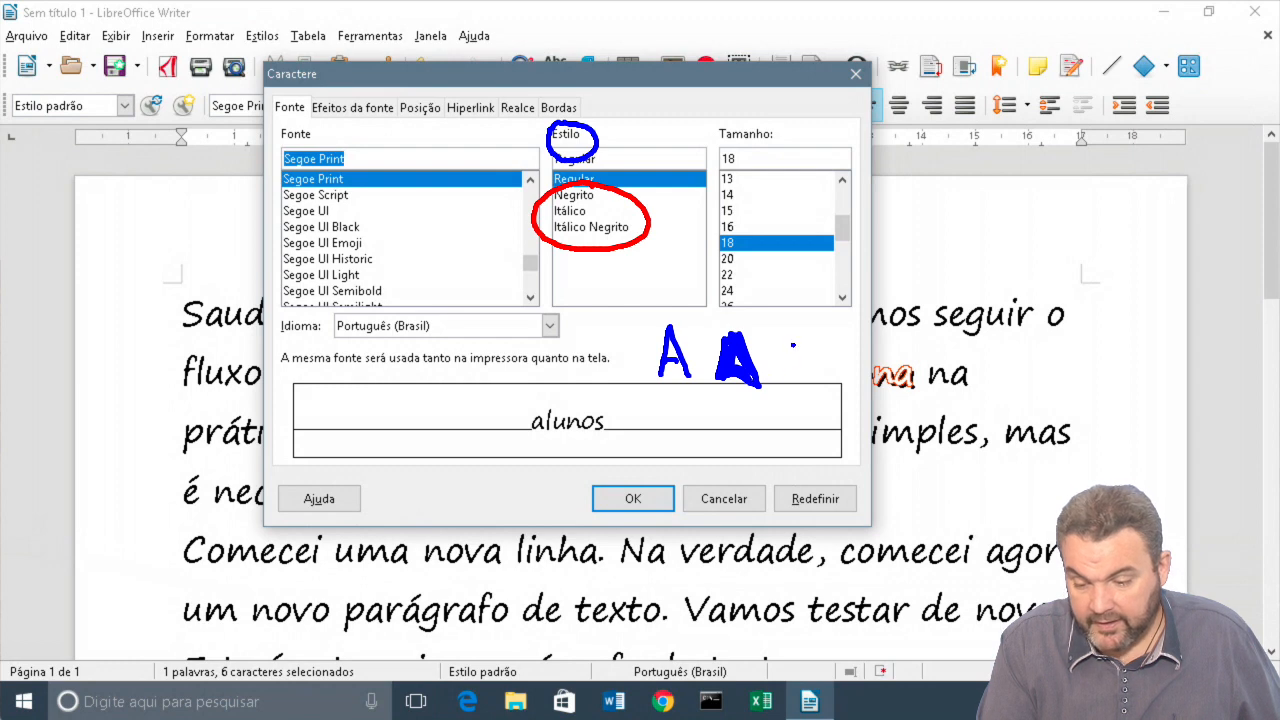
pyautogui.moveTo(778, 380)
pyautogui.mouseDown()
pyautogui.moveTo(806, 330)
pyautogui.moveTo(835, 372)
pyautogui.mouseUp()
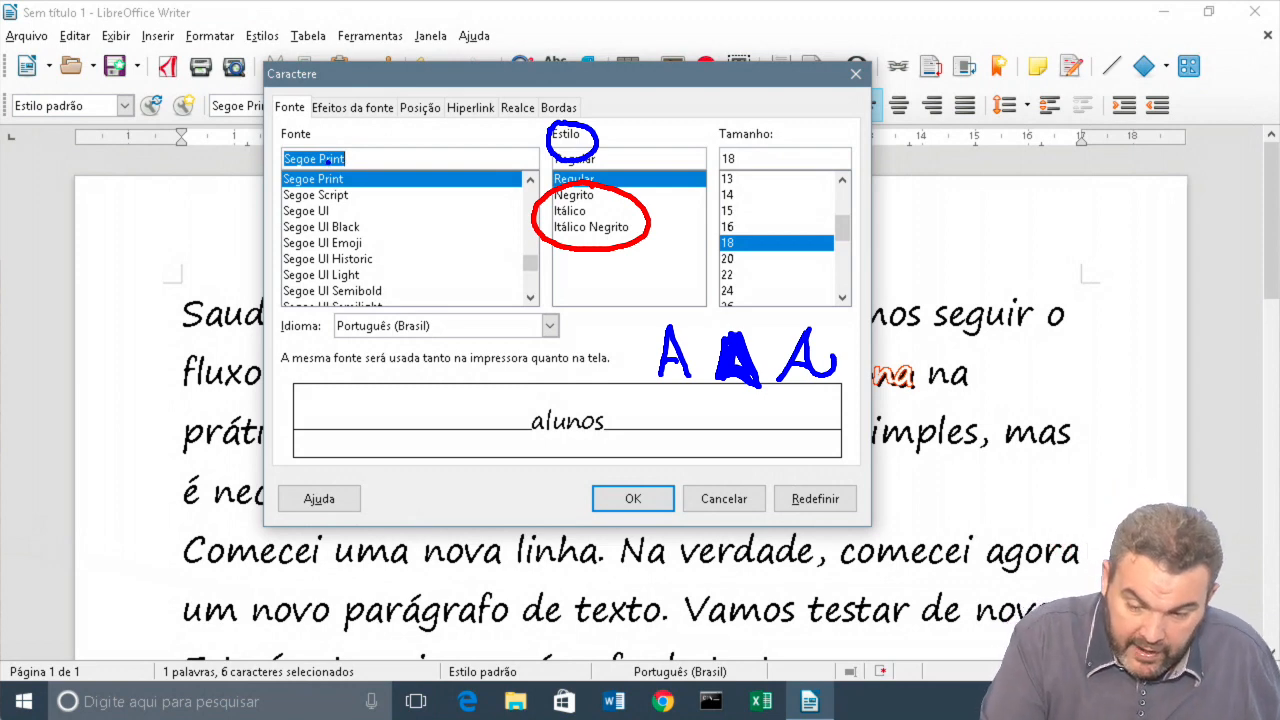
pyautogui.moveTo(327, 160)
pyautogui.mouseDown()
pyautogui.moveTo(282, 160)
pyautogui.moveTo(332, 198)
pyautogui.mouseUp()
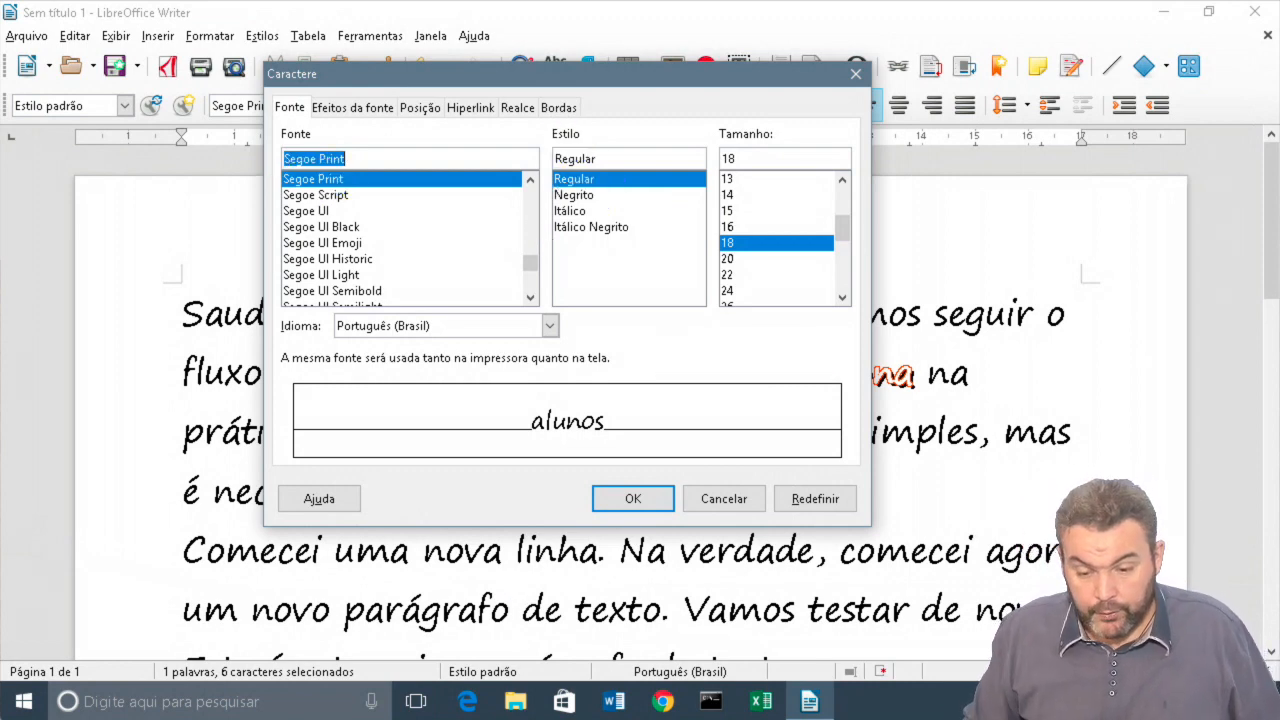
# - Preview the fonts following Segoe Print for the word "alunos" and choose Sitka Heading
pyautogui.click(325, 195)
pyautogui.press('Down')
pyautogui.press('Down')
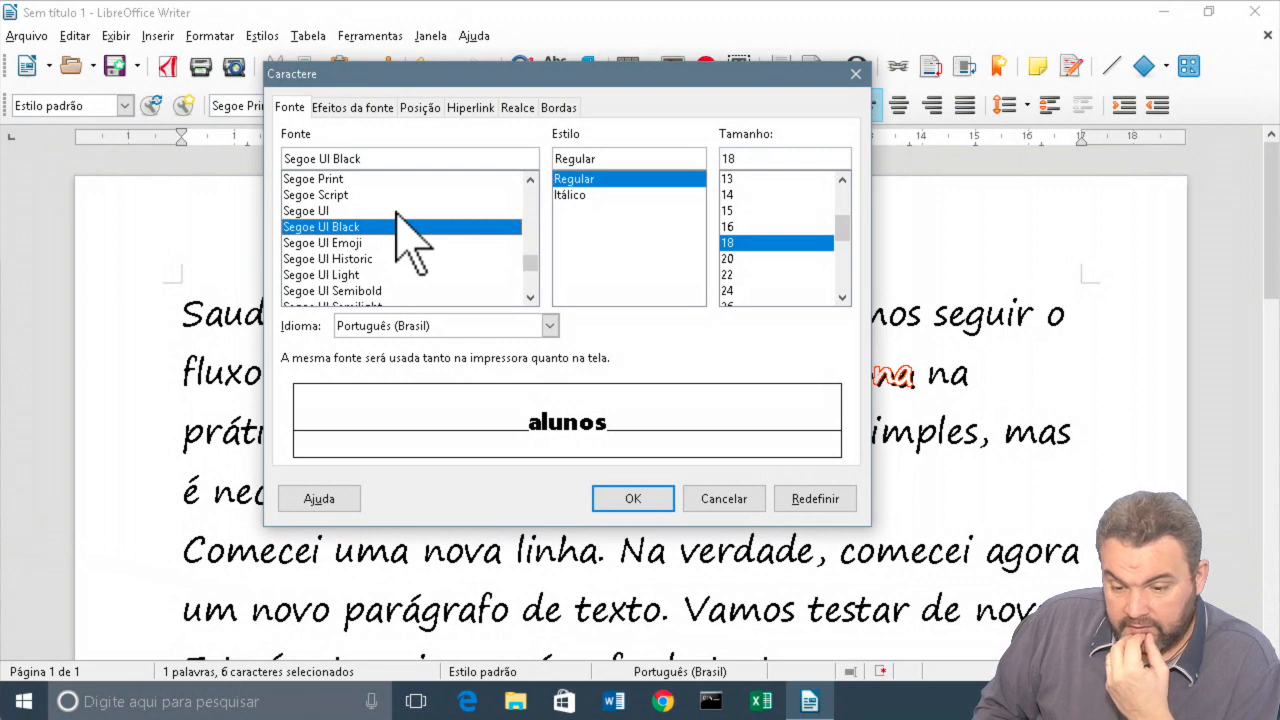
pyautogui.press('Down')
pyautogui.press('Down')
pyautogui.press('Down')
pyautogui.press('Down')
pyautogui.press('Down')
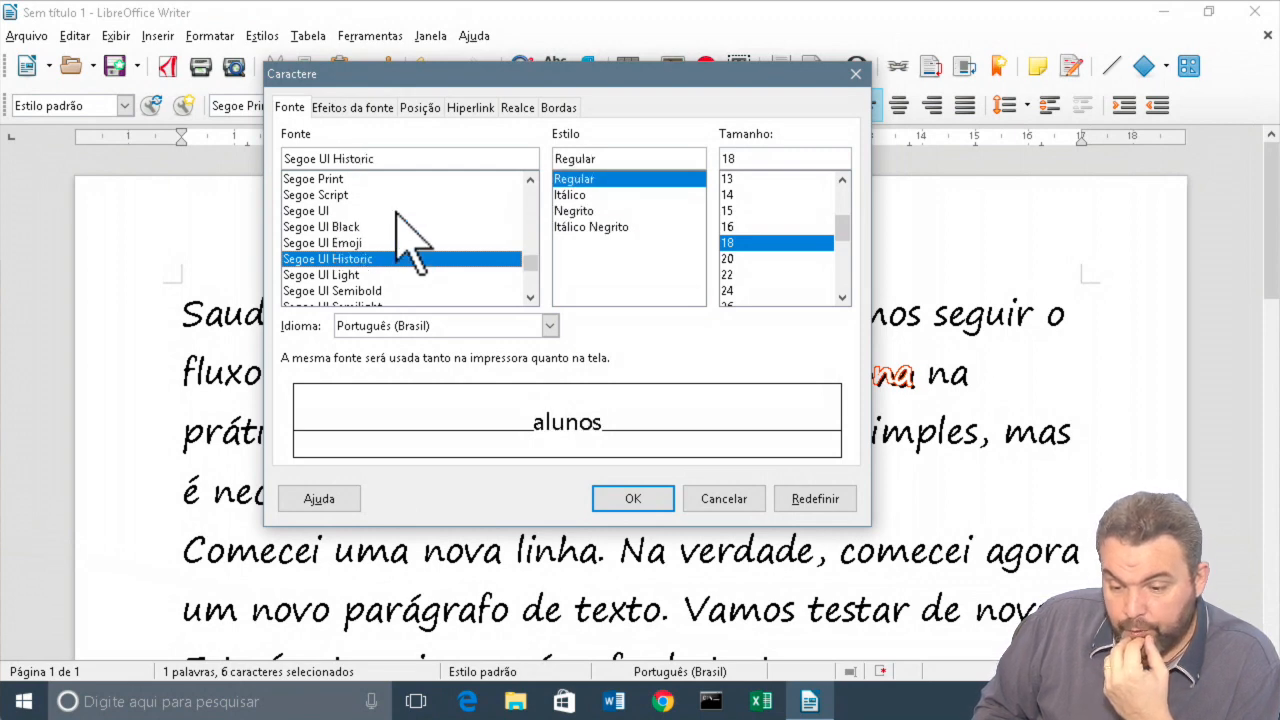
pyautogui.press('Up')
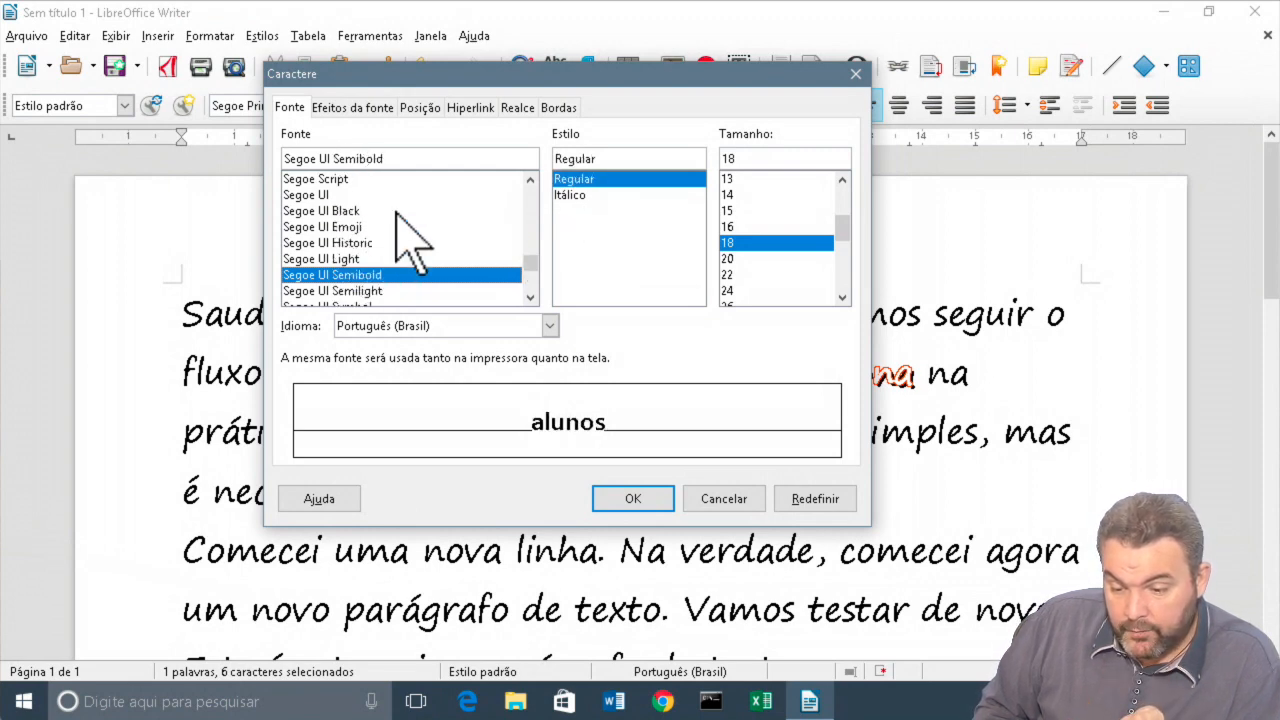
pyautogui.press('Down')
pyautogui.press('Down')
pyautogui.press('Down')
pyautogui.press('Down')
pyautogui.press('Down')
pyautogui.press('Down')
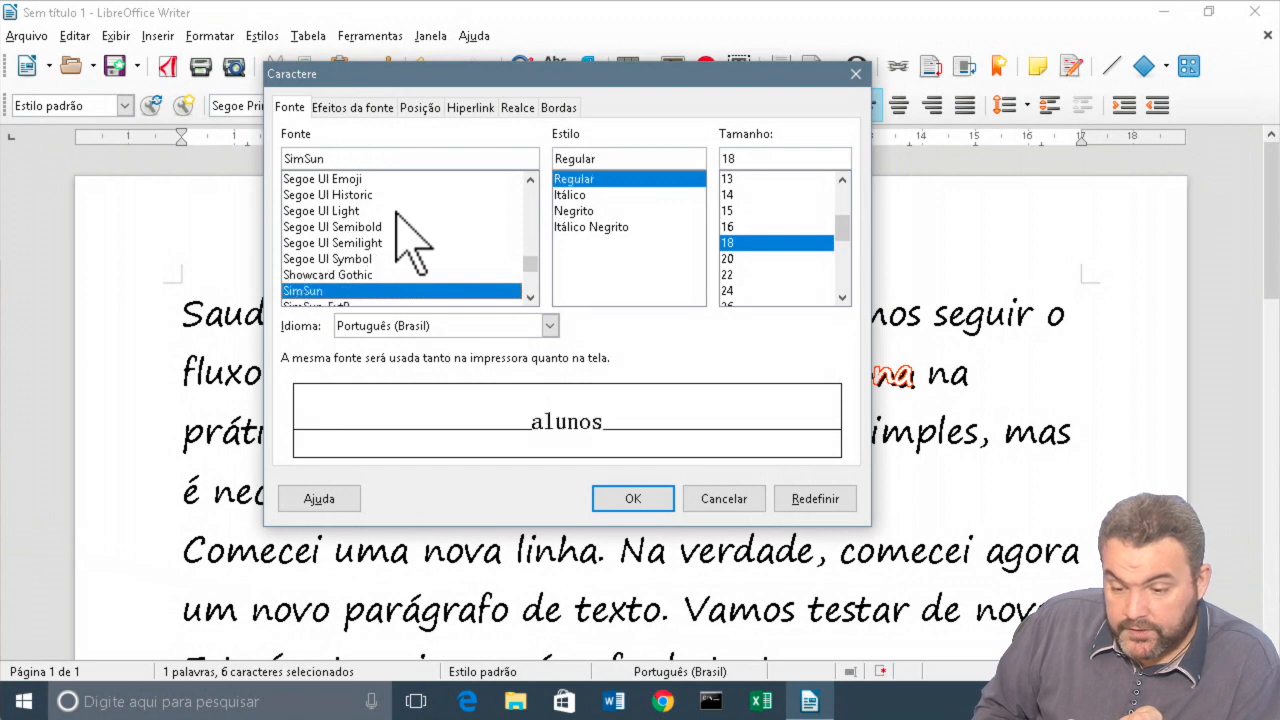
pyautogui.press('Up')
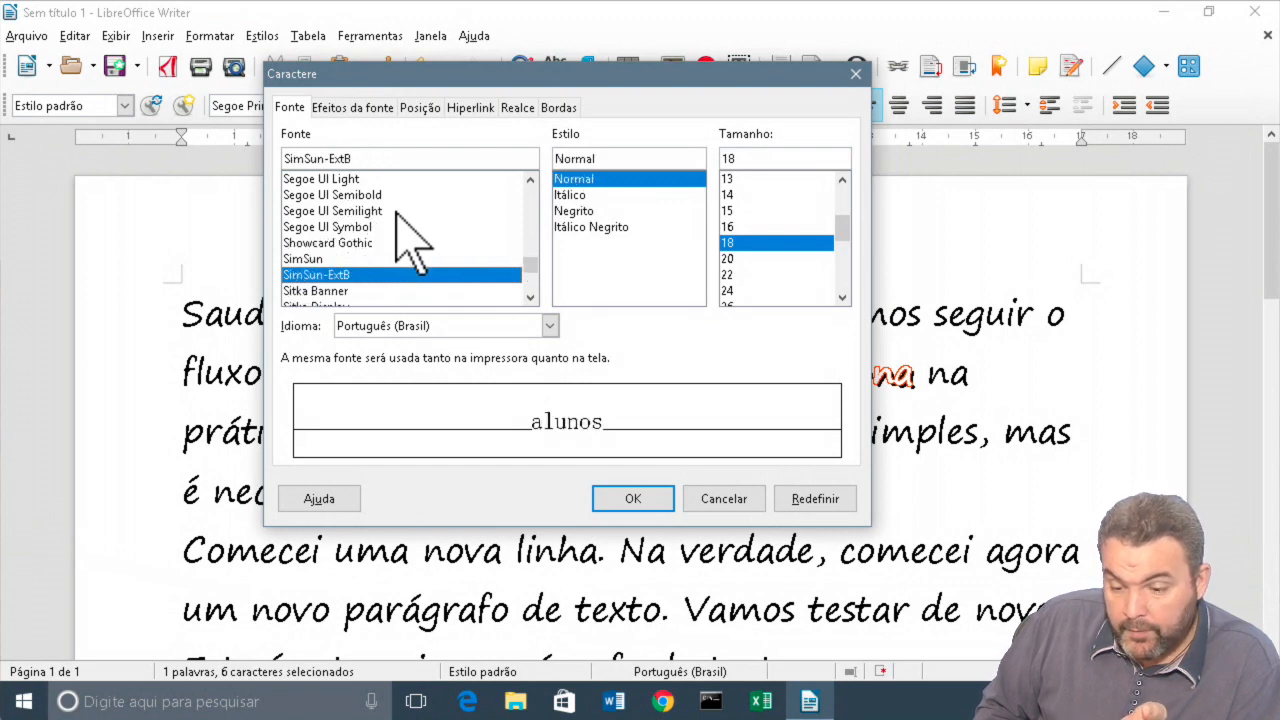
pyautogui.press('Down')
pyautogui.press('Down')
pyautogui.press('Down')
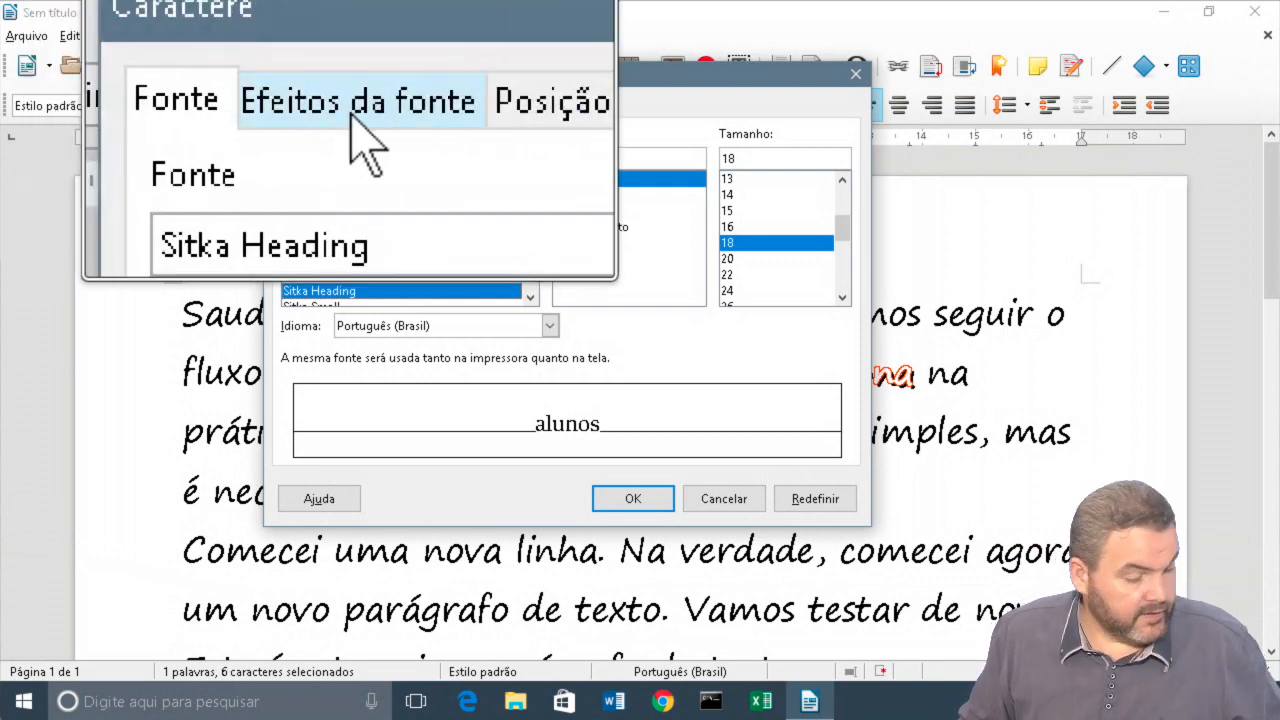
# - Examine the overline (Sobrelinha) and case effect (Efeitos) options in the font effects, leaving both at (Sem)
pyautogui.click(360, 112)
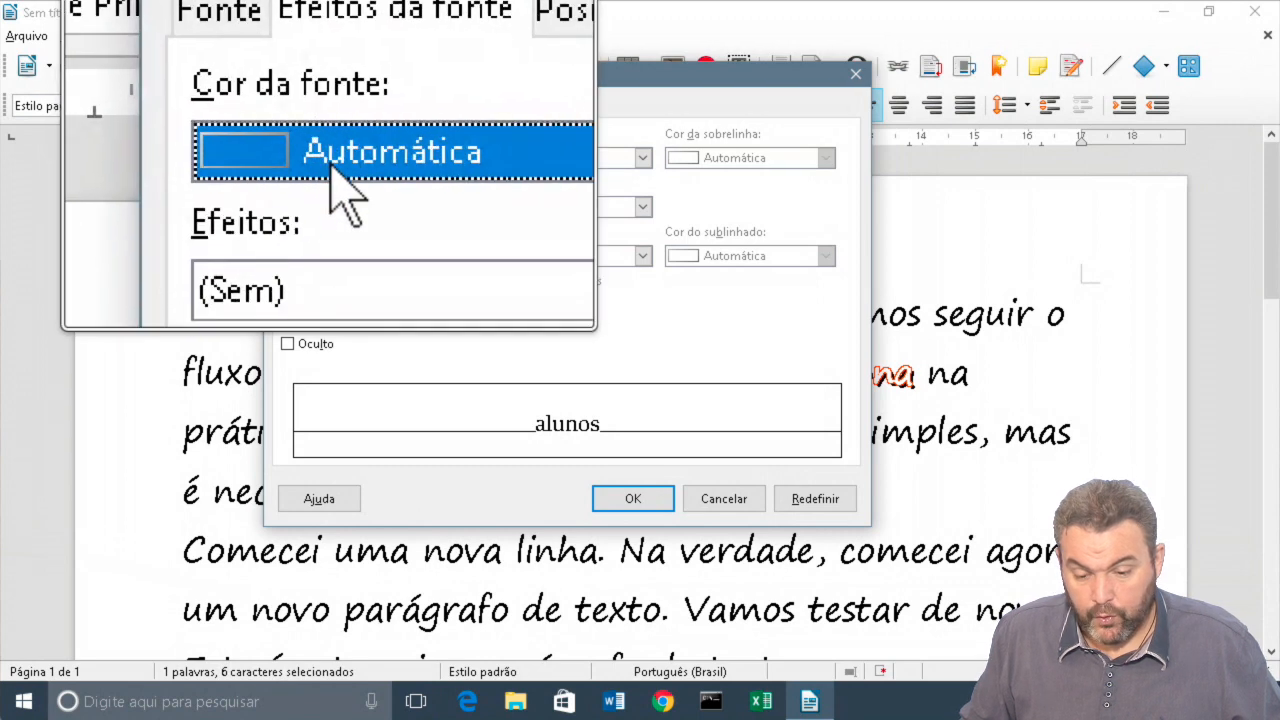
pyautogui.click(530, 160)
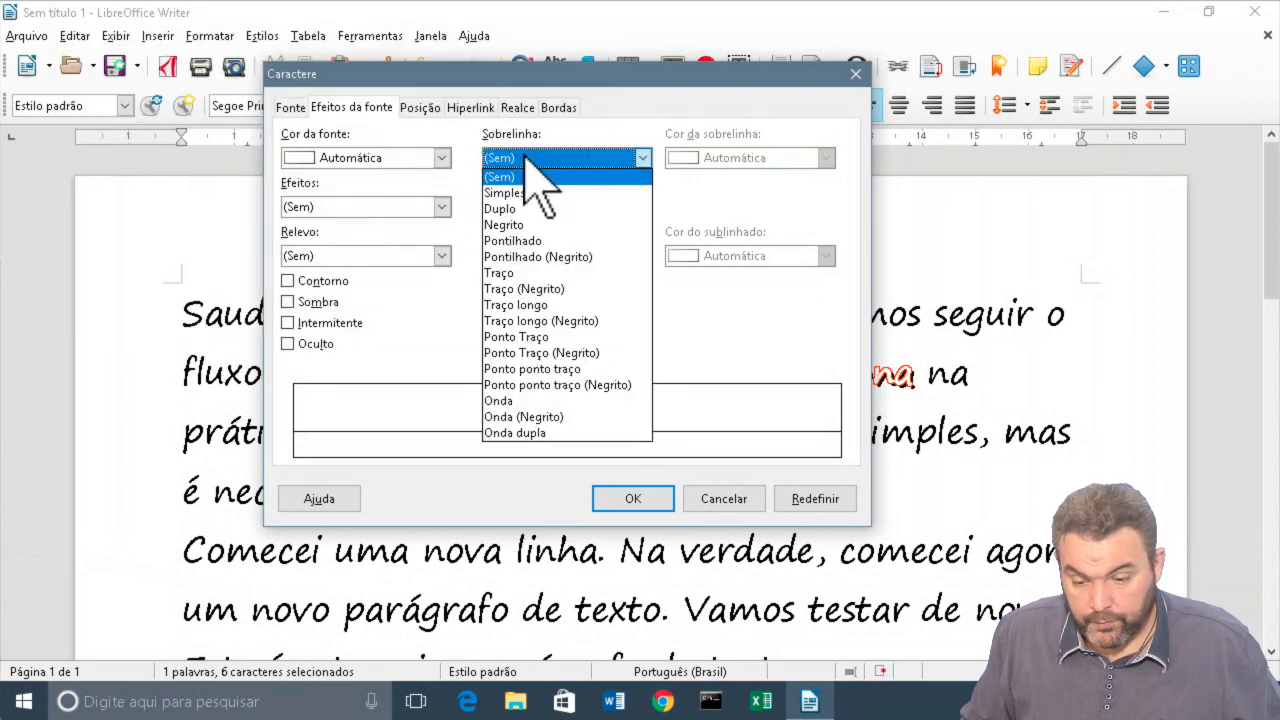
pyautogui.click(555, 158)
pyautogui.click(557, 156)
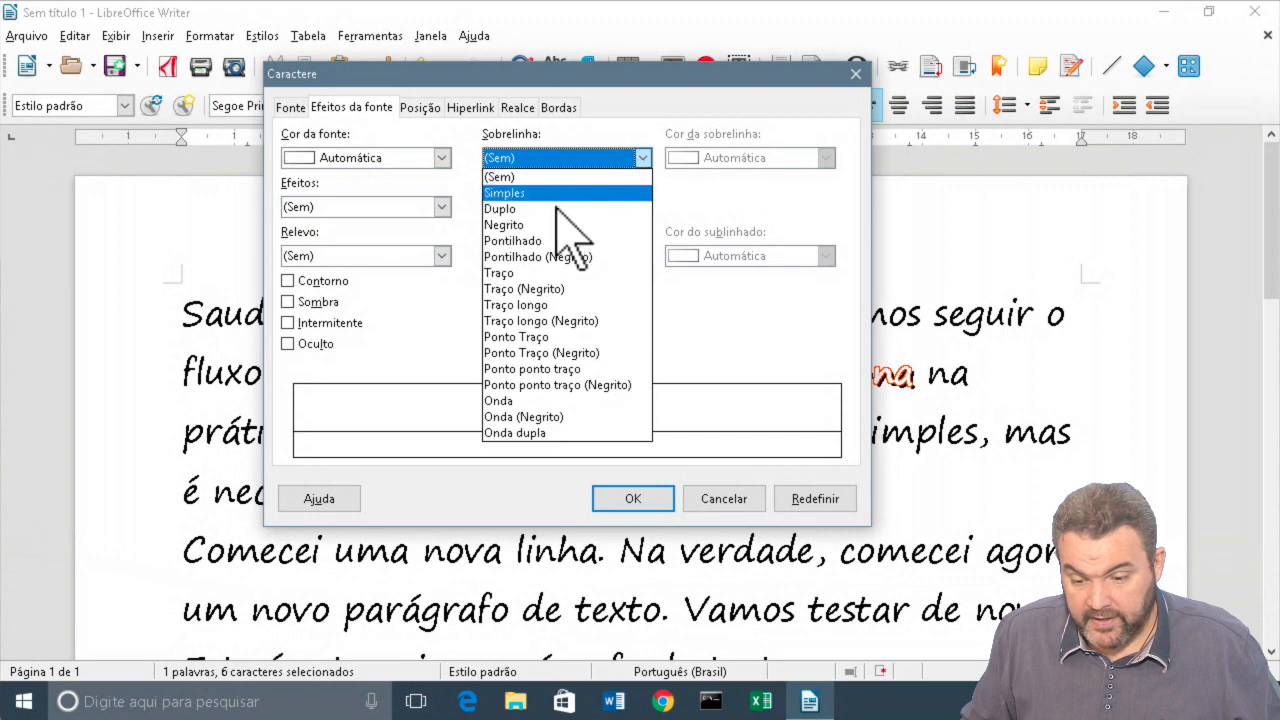
pyautogui.click(581, 145)
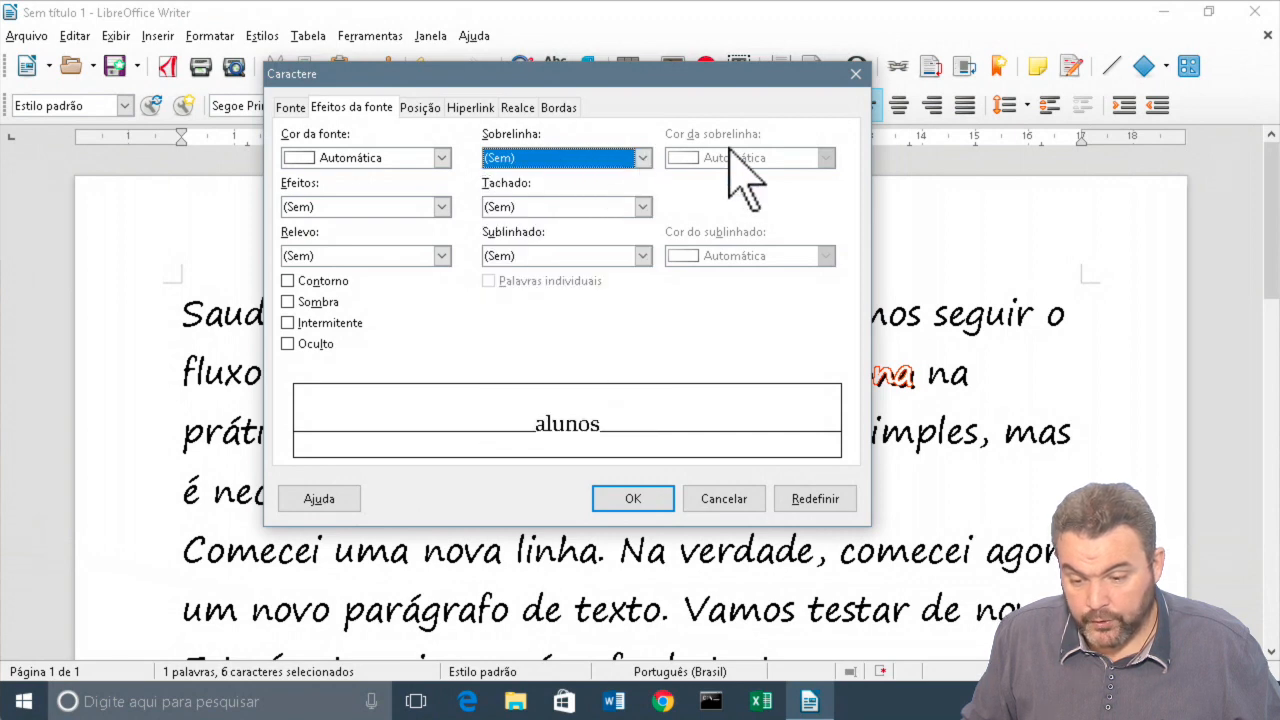
pyautogui.click(398, 205)
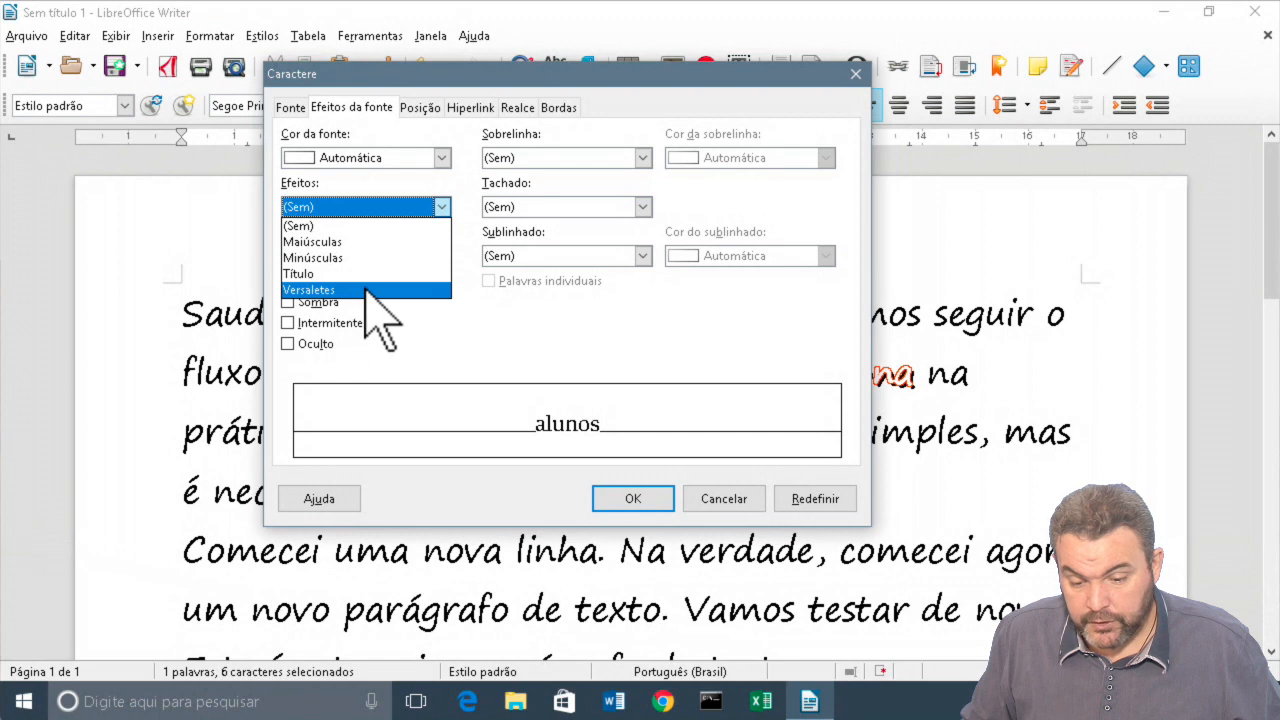
pyautogui.click(410, 225)
# - Preview the strikethrough styles Com X, Com /, Negrito and Duplo on the word "alunos"
pyautogui.click(550, 208)
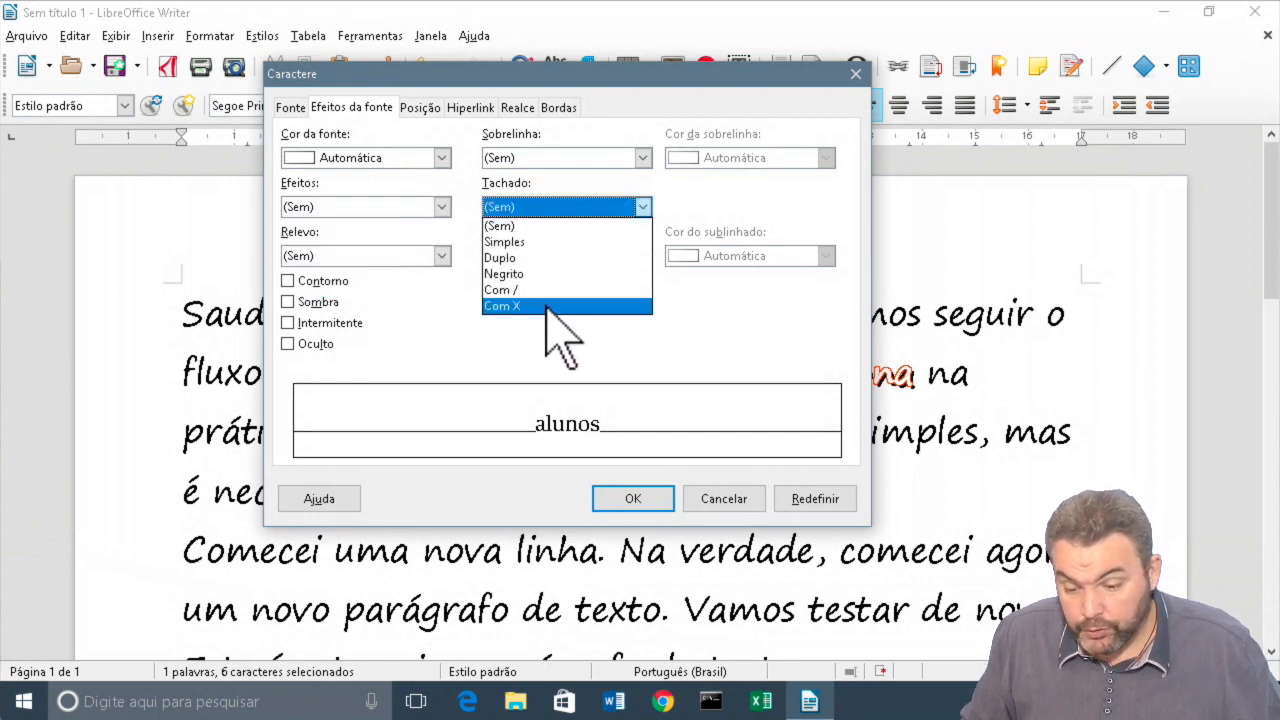
pyautogui.click(553, 306)
pyautogui.click(549, 212)
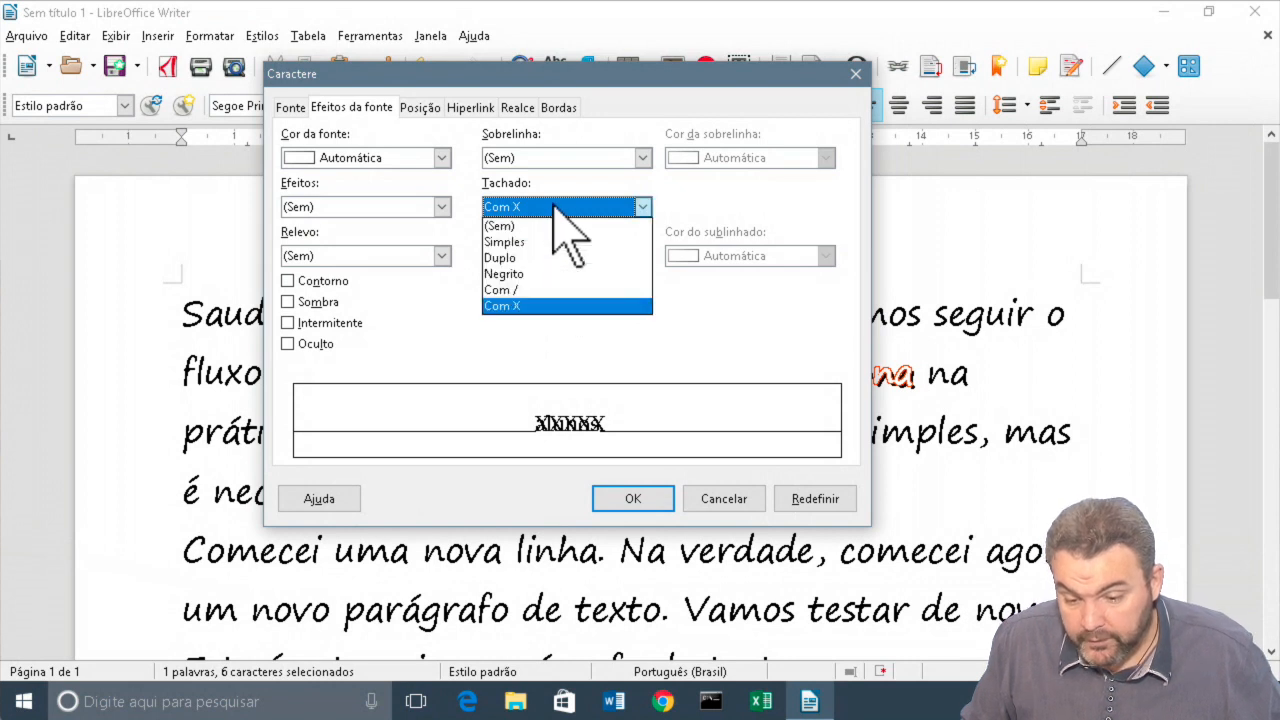
pyautogui.click(540, 289)
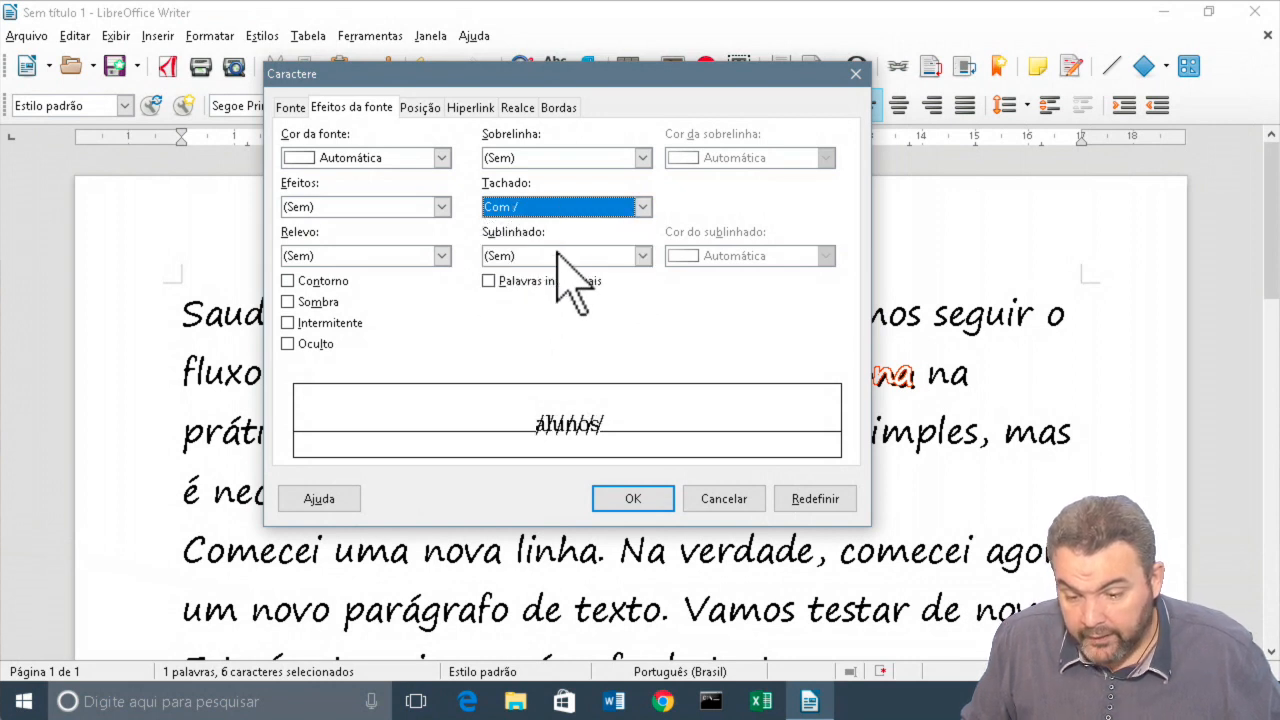
pyautogui.click(558, 207)
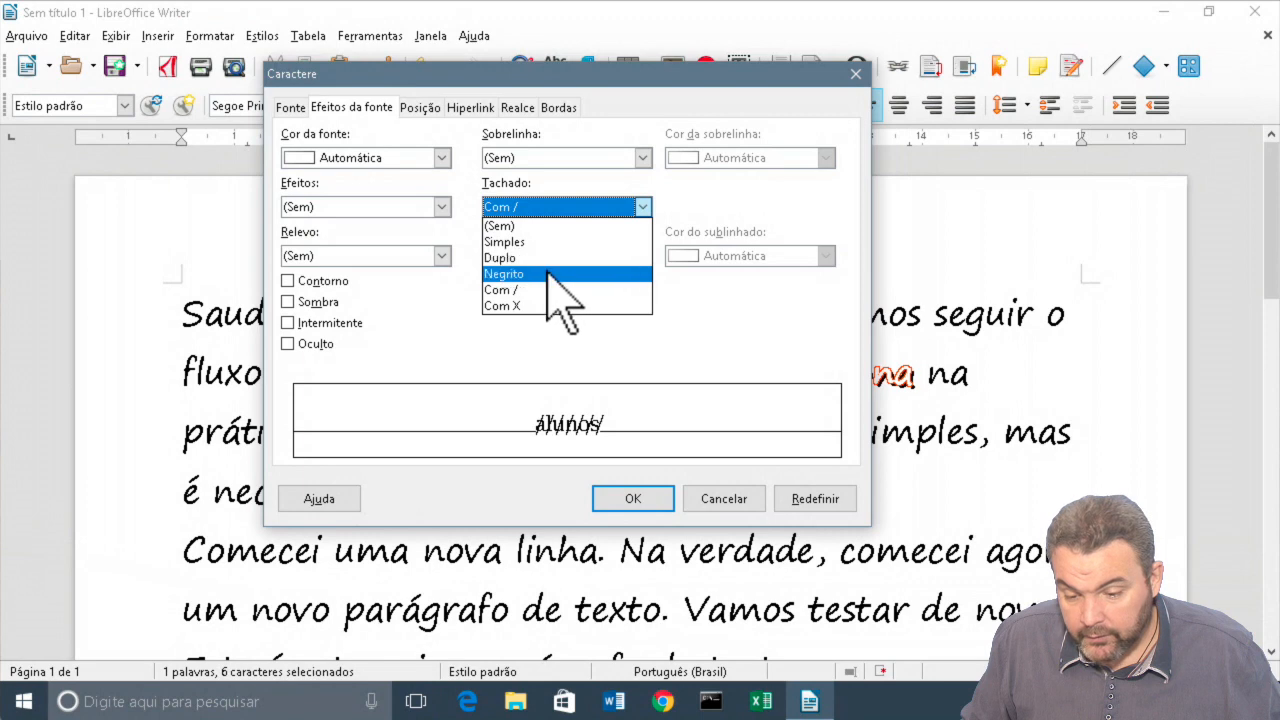
pyautogui.click(556, 274)
pyautogui.click(556, 207)
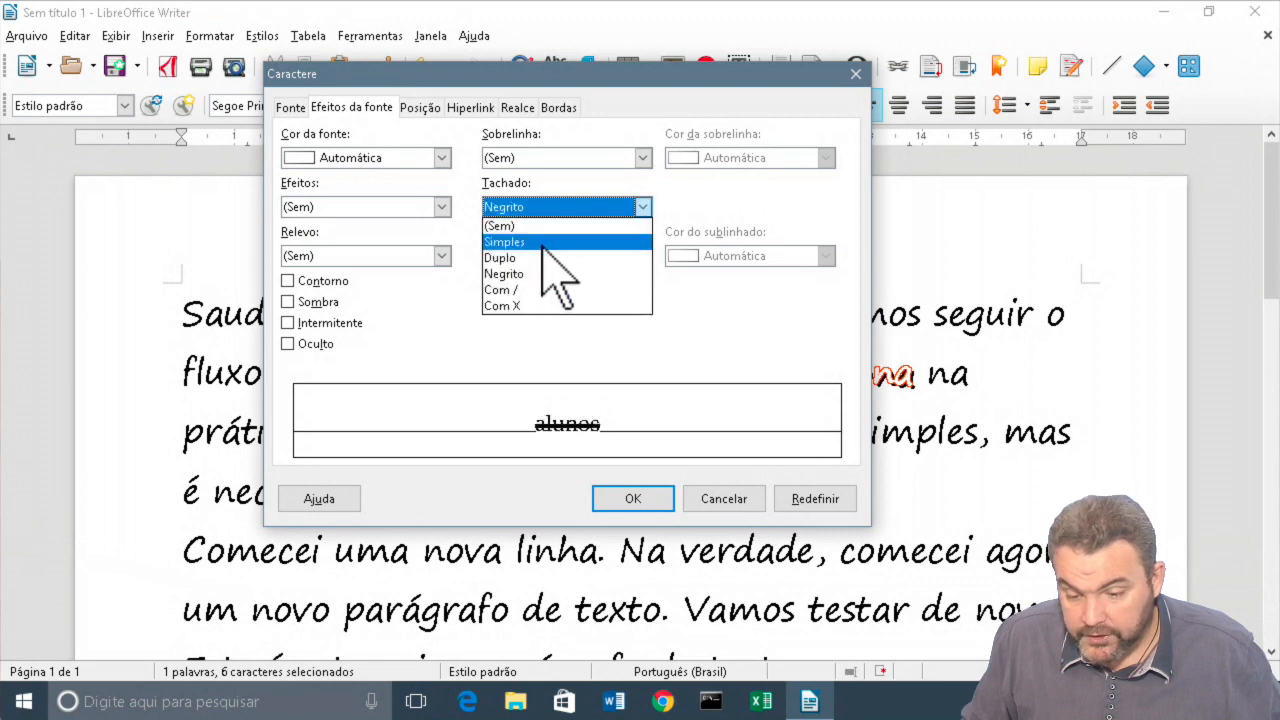
pyautogui.click(545, 256)
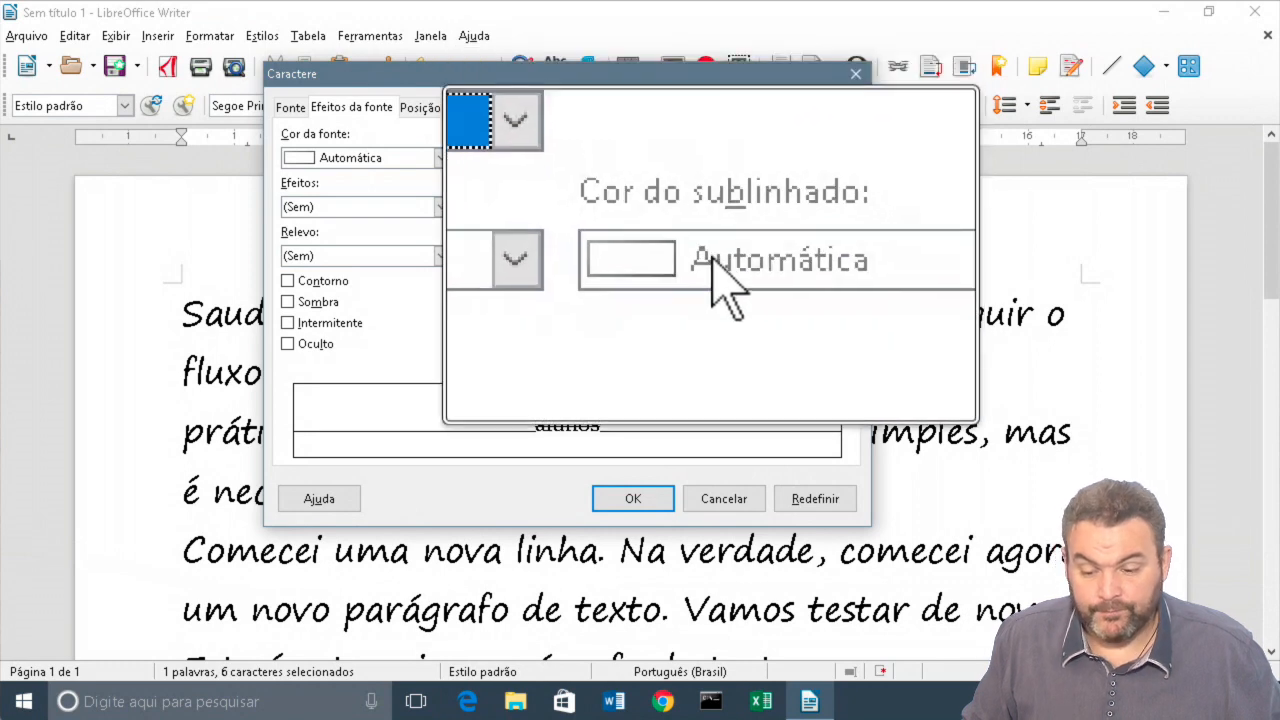
# - Check the relief and underline options without choosing one, and set the strikethrough back to (Sem)
pyautogui.click(441, 256)
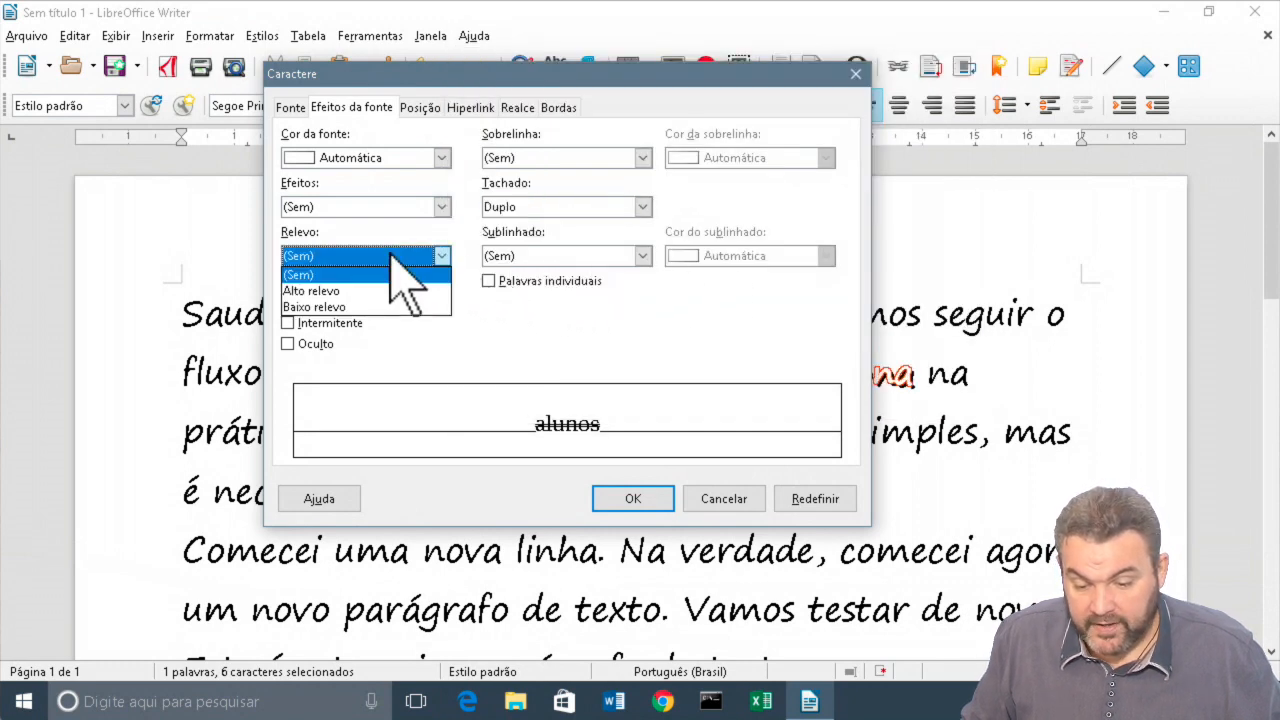
pyautogui.click(532, 254)
pyautogui.click(550, 254)
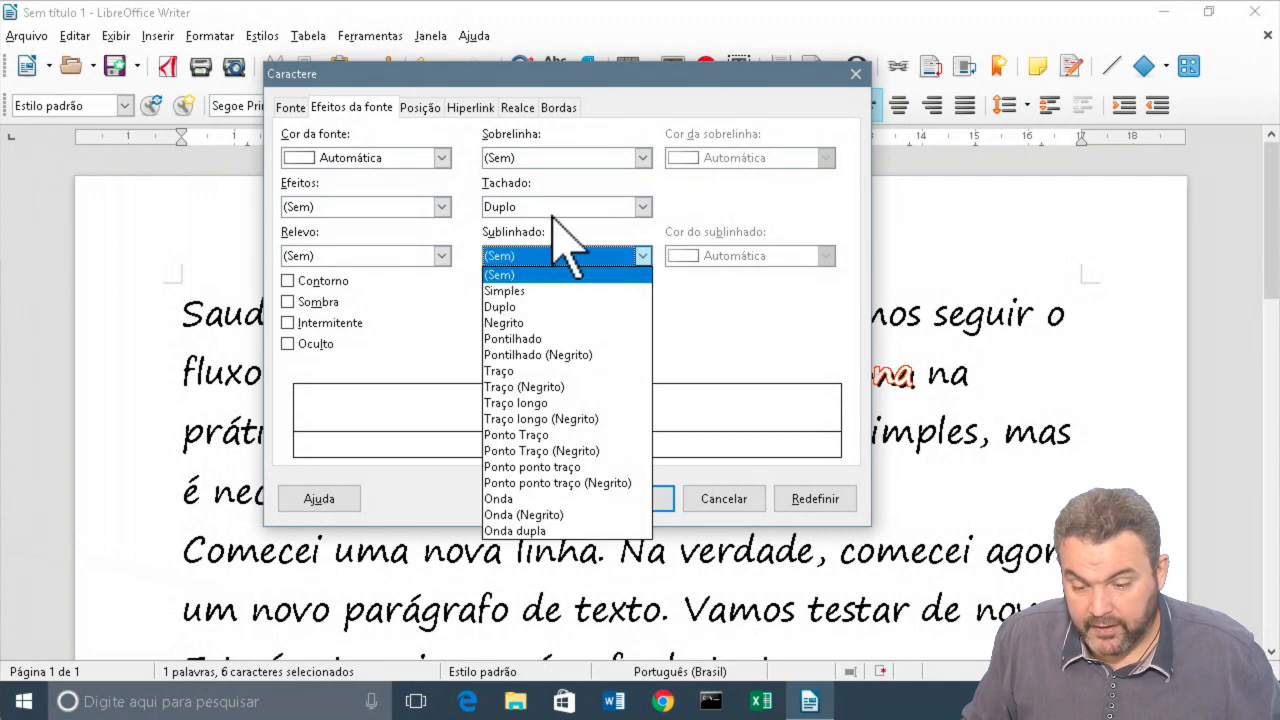
pyautogui.click(556, 210)
pyautogui.click(566, 206)
pyautogui.click(555, 223)
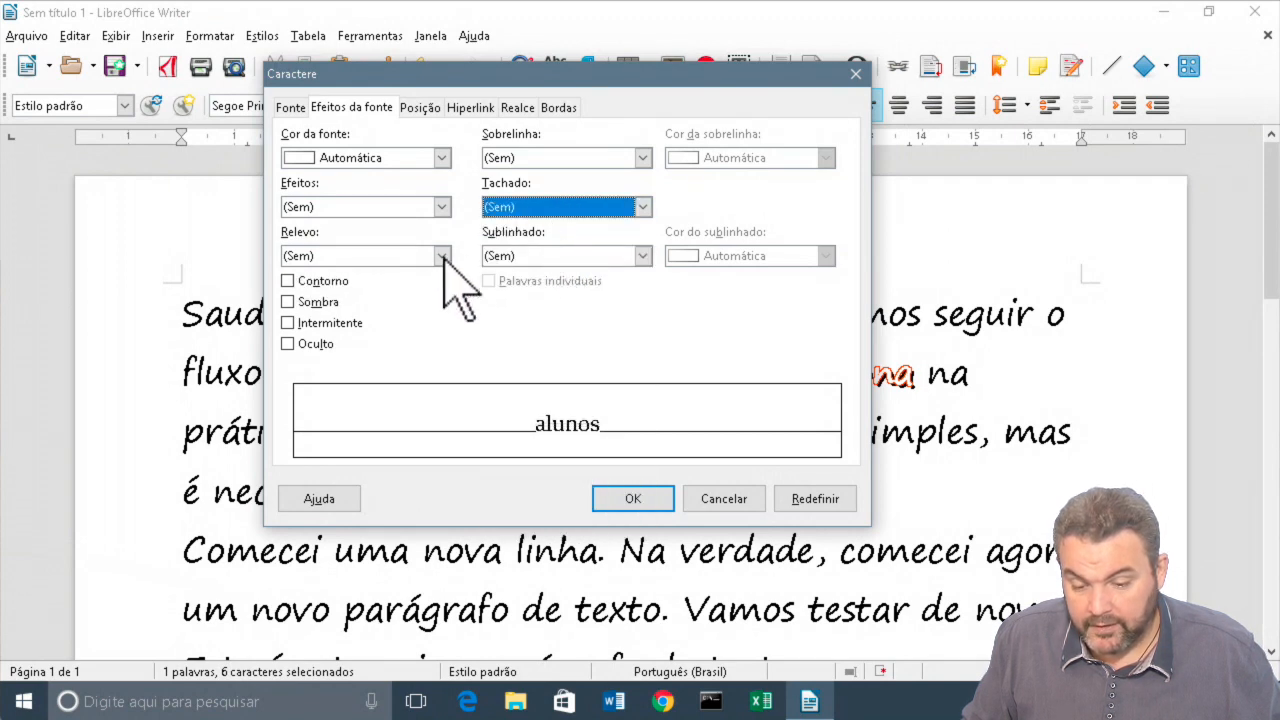
# - Apply the Alto relevo relief to the word "alunos" and deselect it in the text
pyautogui.click(378, 258)
pyautogui.click(376, 290)
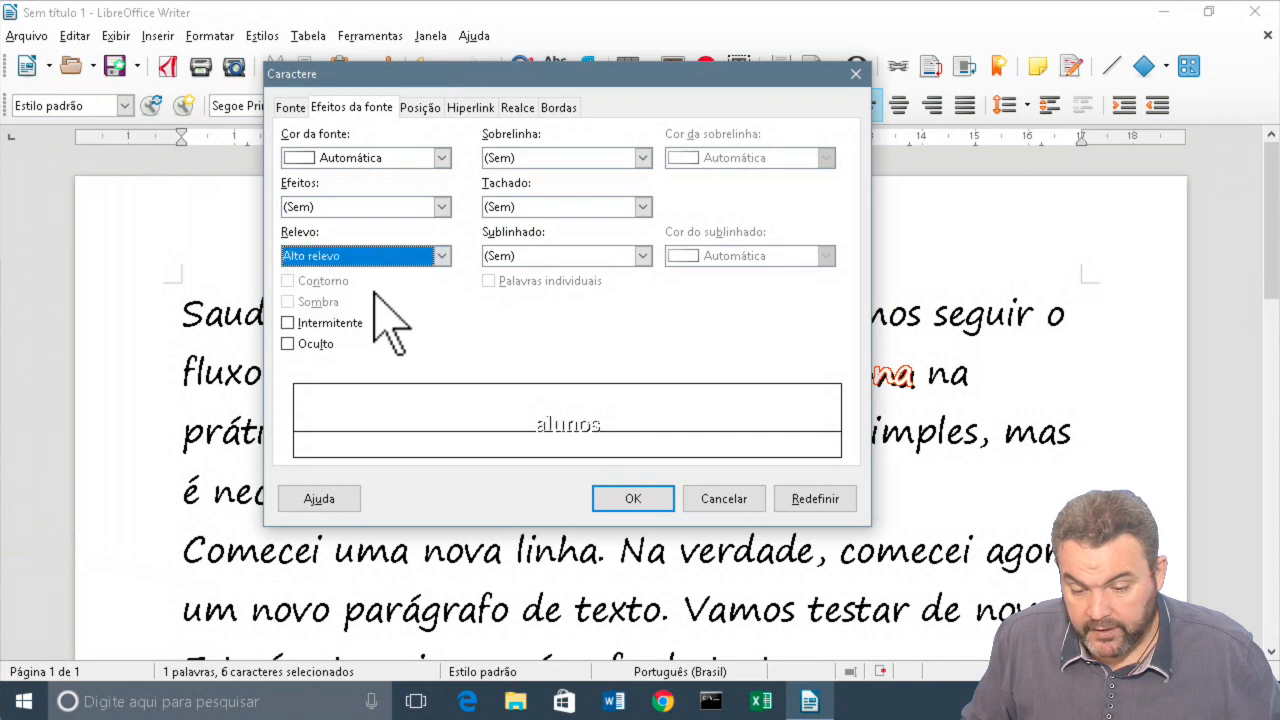
pyautogui.click(636, 500)
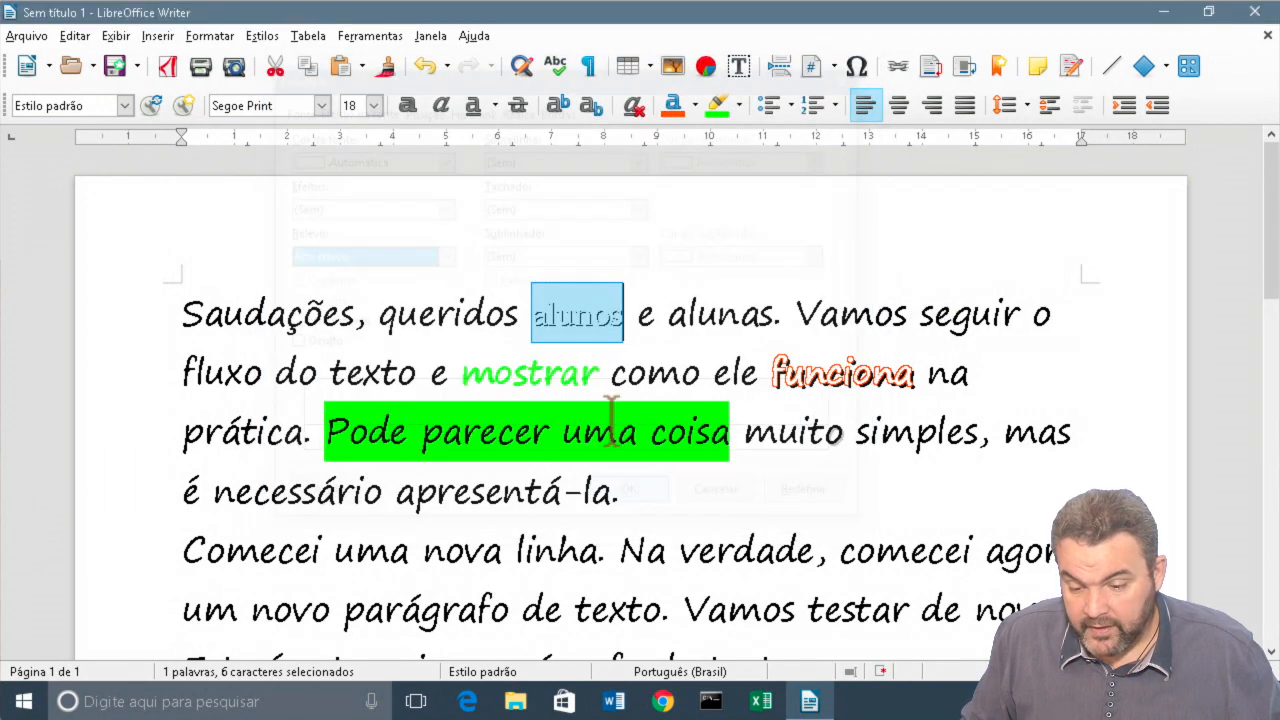
pyautogui.click(593, 362)
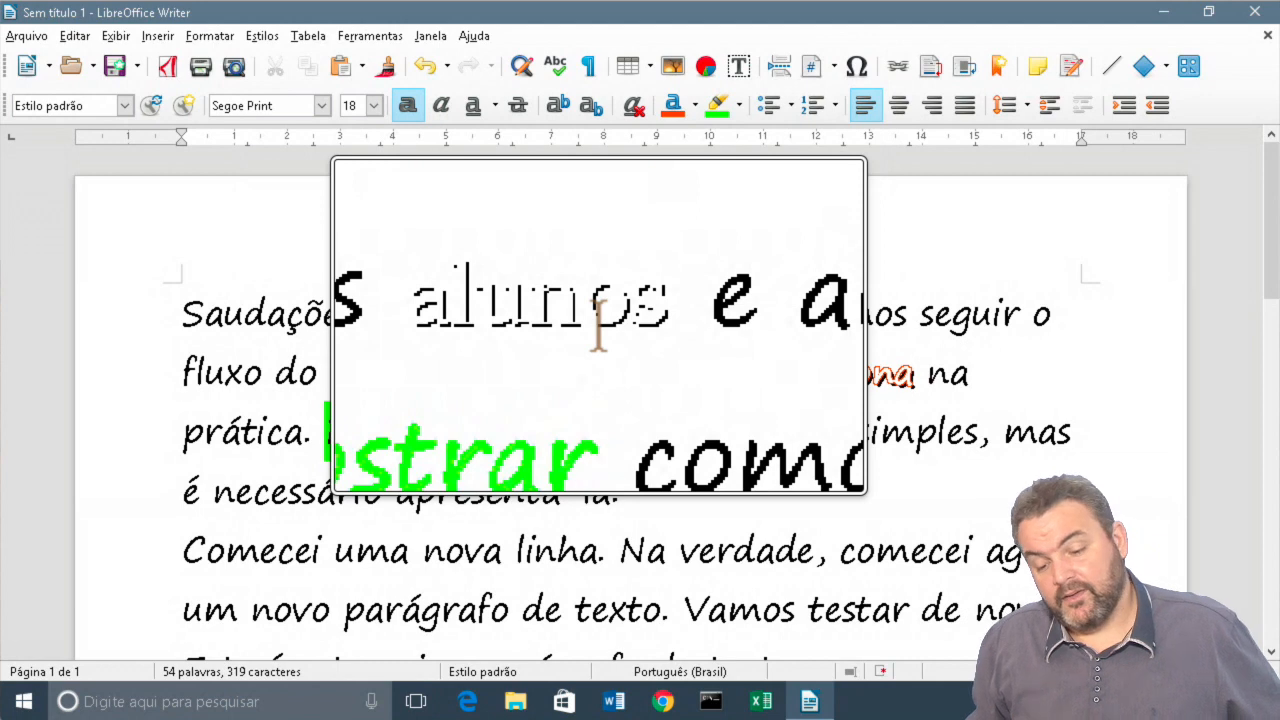
# - Make the word "alunos" in the first paragraph bold and set it in Arial Black at 24 pt
pyautogui.doubleClick(594, 314)
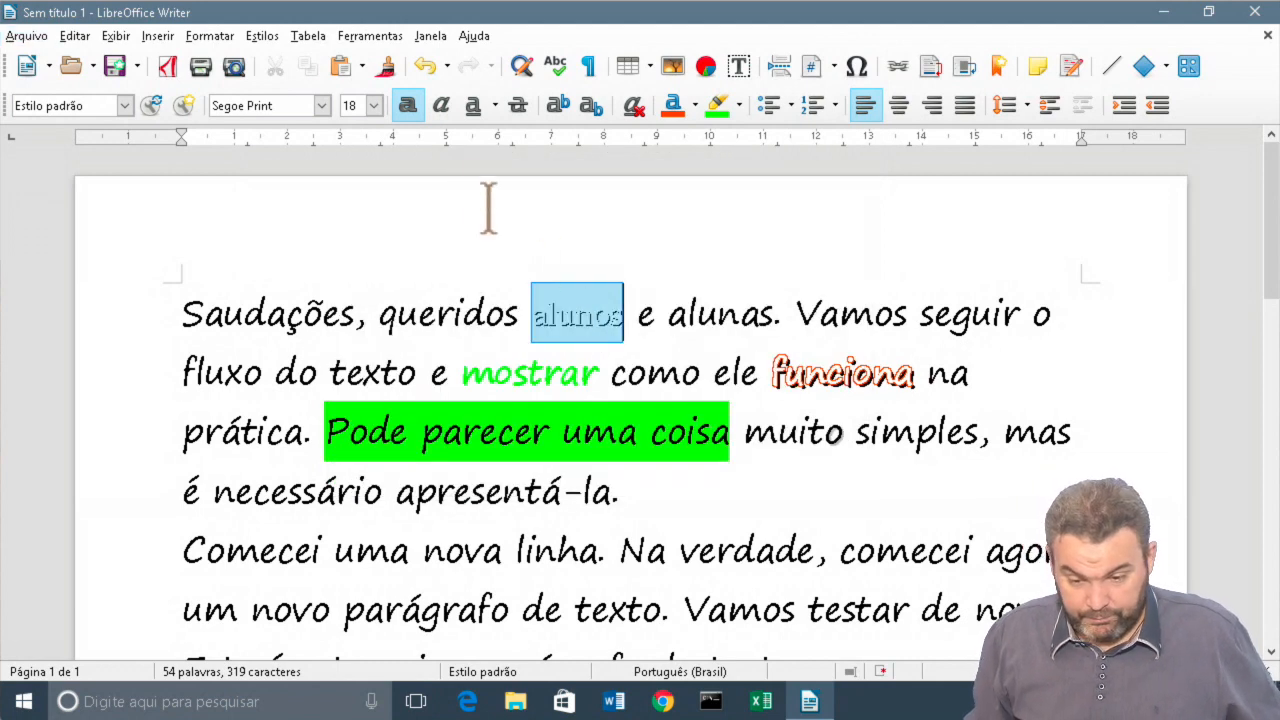
pyautogui.click(412, 110)
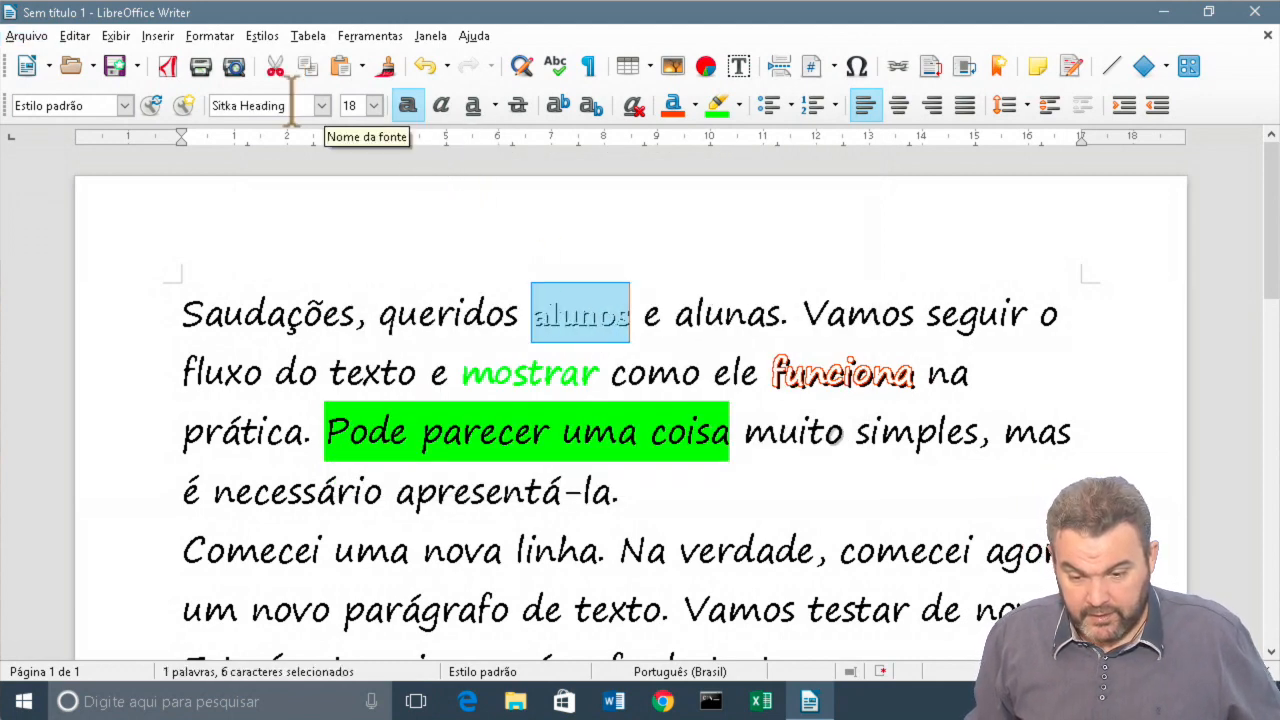
pyautogui.click(325, 106)
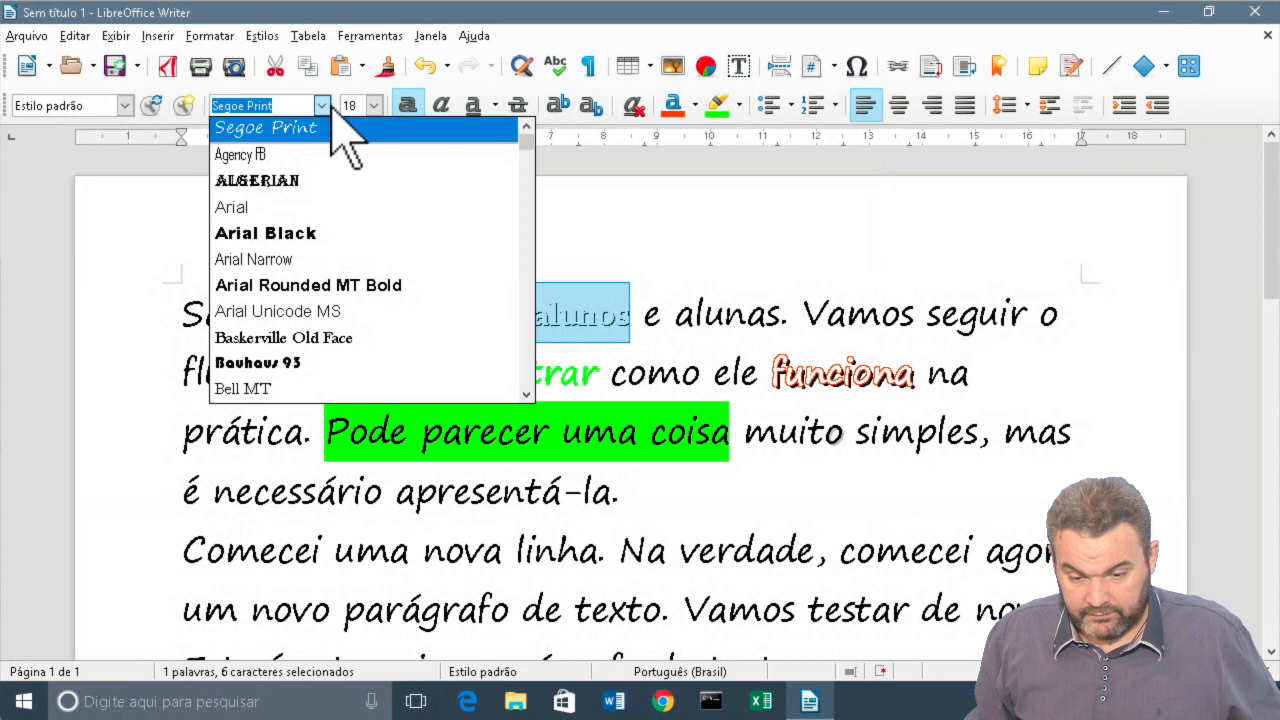
pyautogui.click(297, 232)
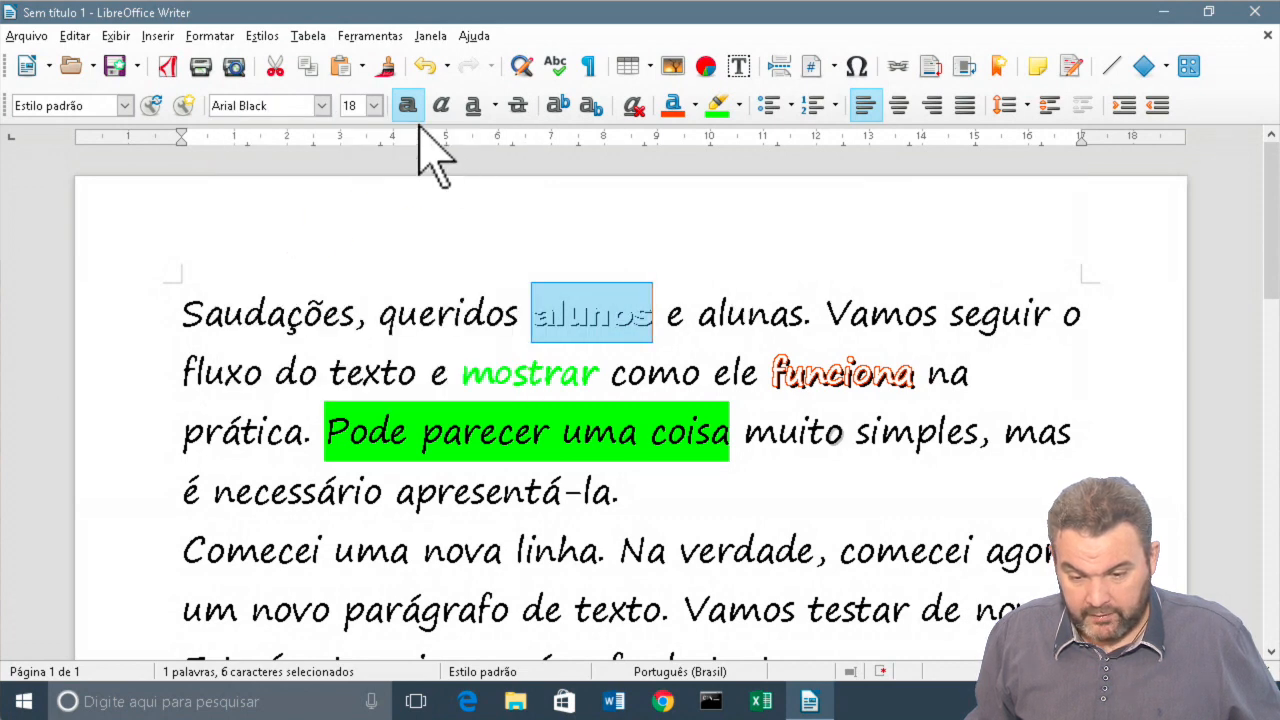
pyautogui.click(373, 105)
pyautogui.click(357, 252)
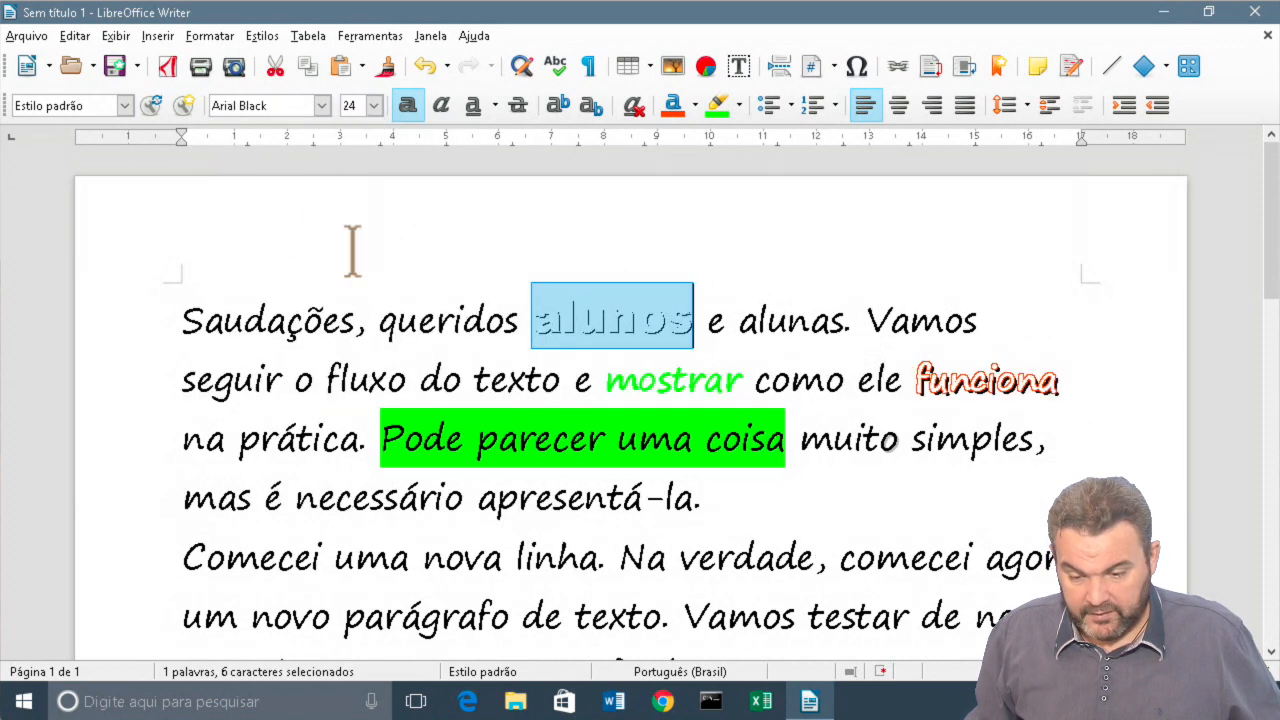
pyautogui.click(776, 330)
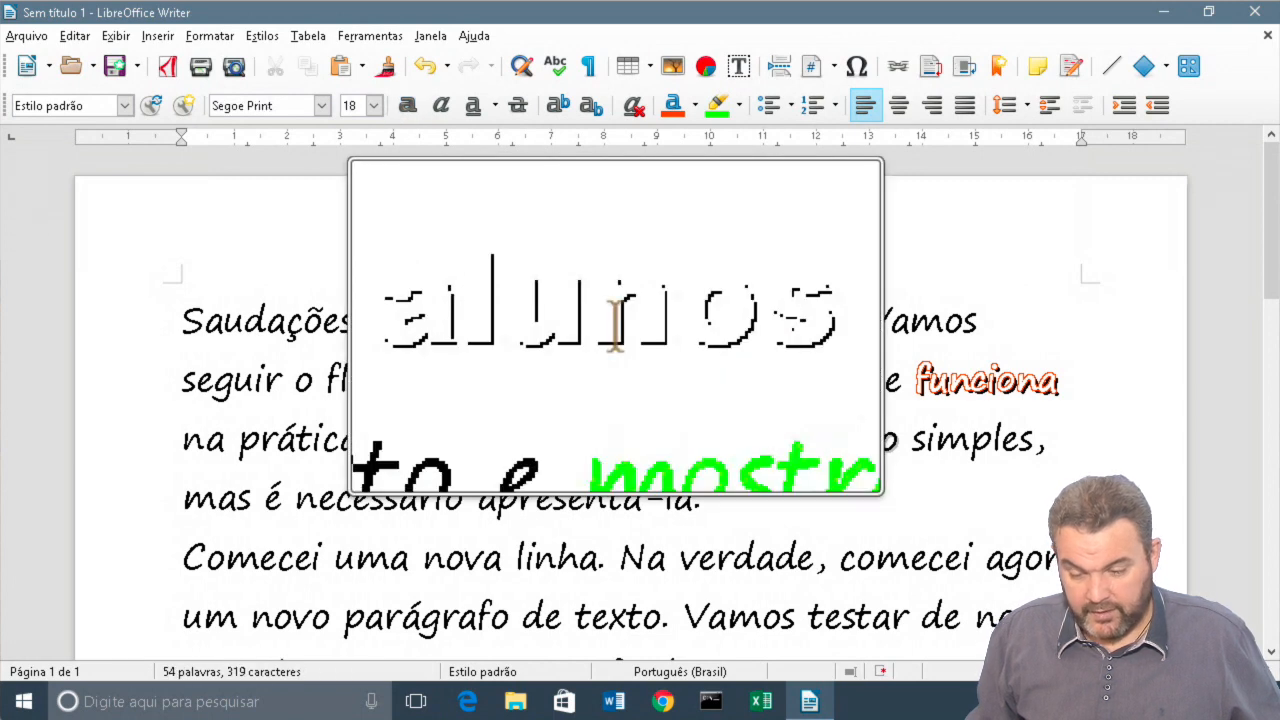
pyautogui.press('alt')
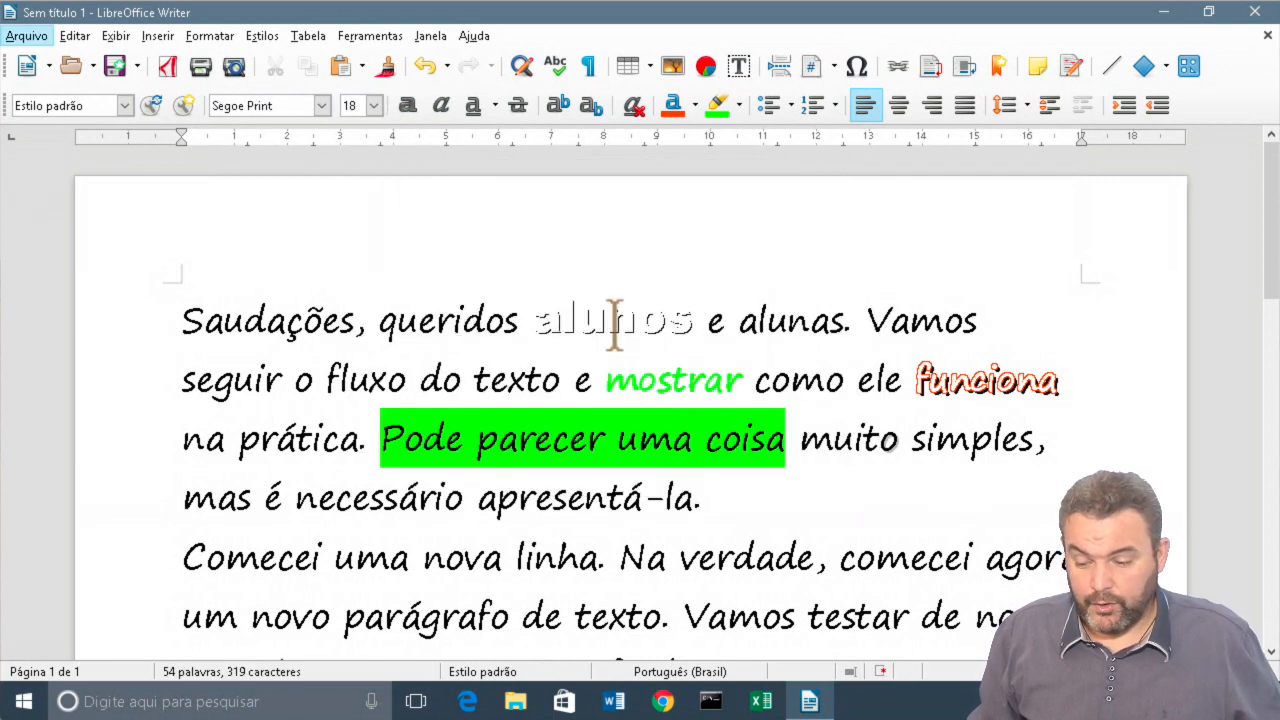
pyautogui.press('alt')
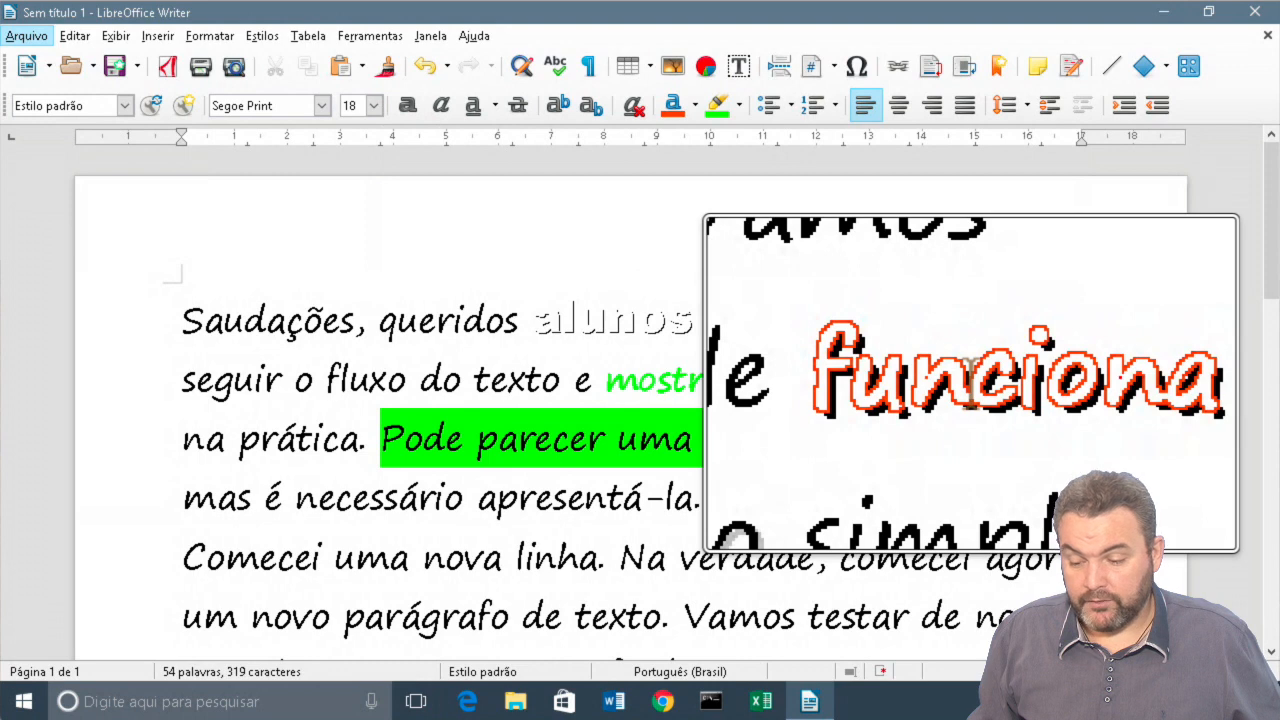
pyautogui.hotkey('alt', 'm')
pyautogui.hotkey('alt', 'm')
pyautogui.hotkey('alt', 'm')
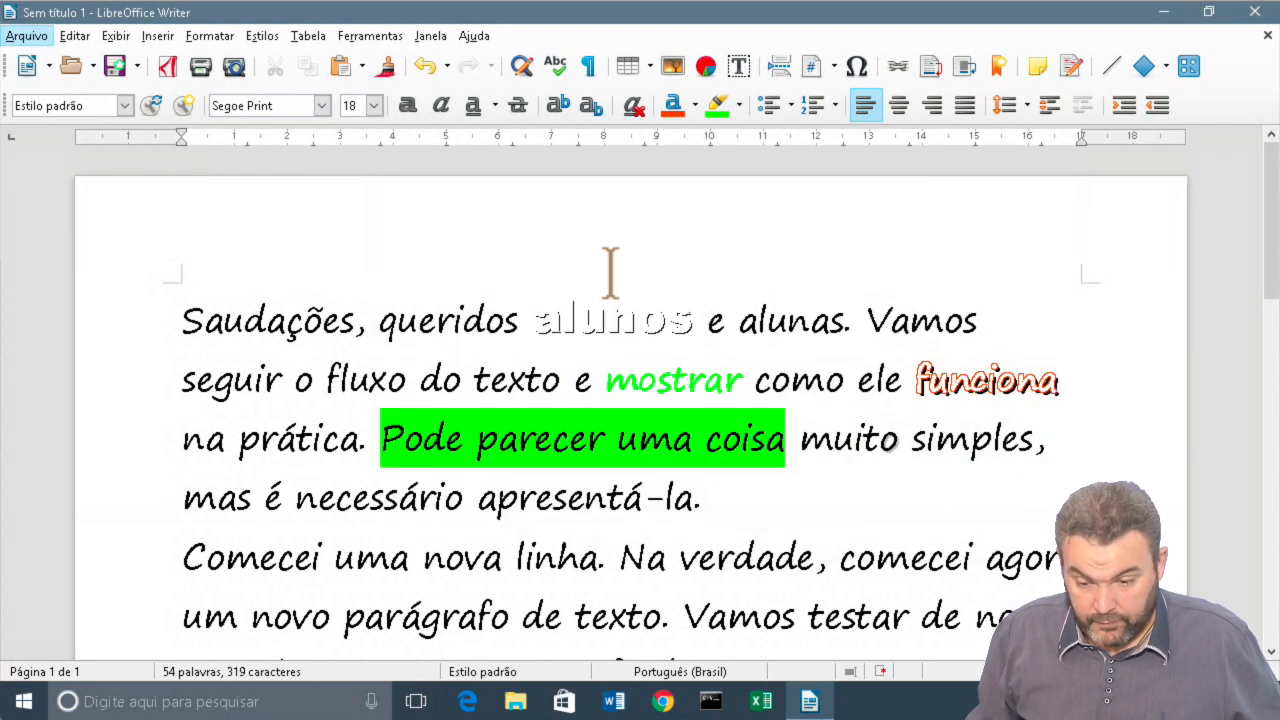
# - Apply the Intermitente font effect to the word "alunos" in the first line and deselect the word
pyautogui.doubleClick(588, 310)
pyautogui.click(210, 36)
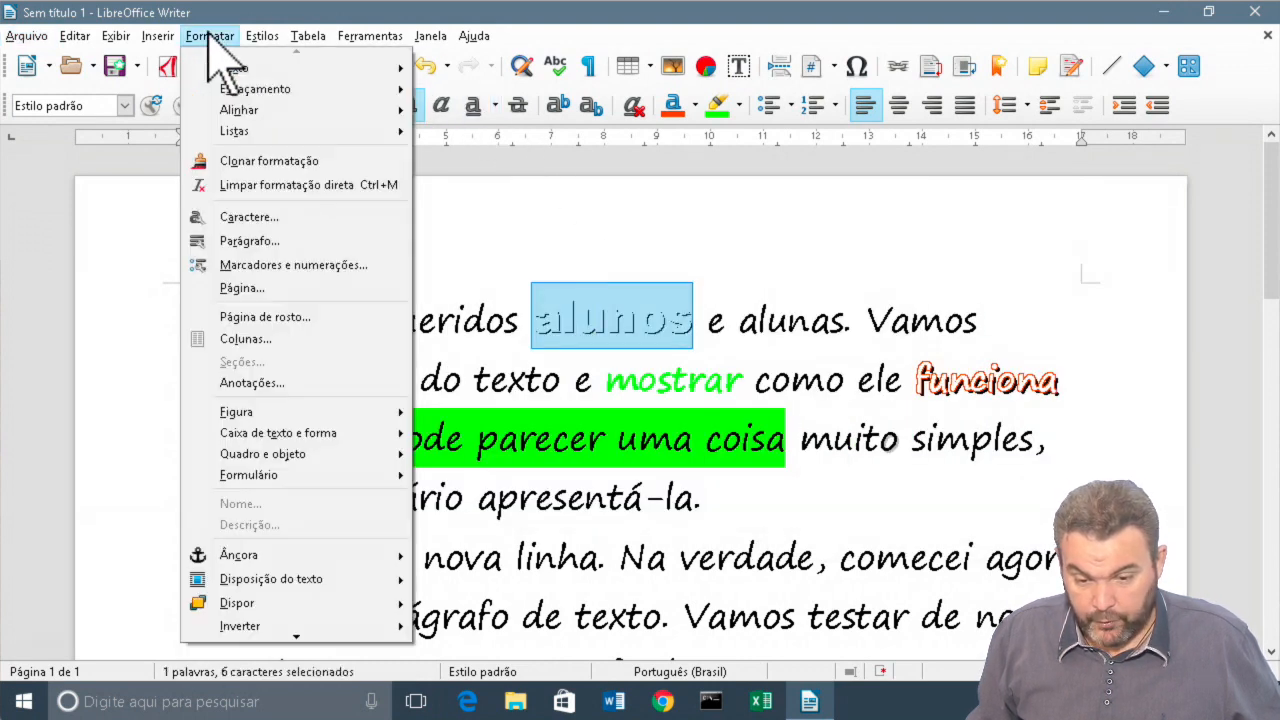
pyautogui.click(250, 217)
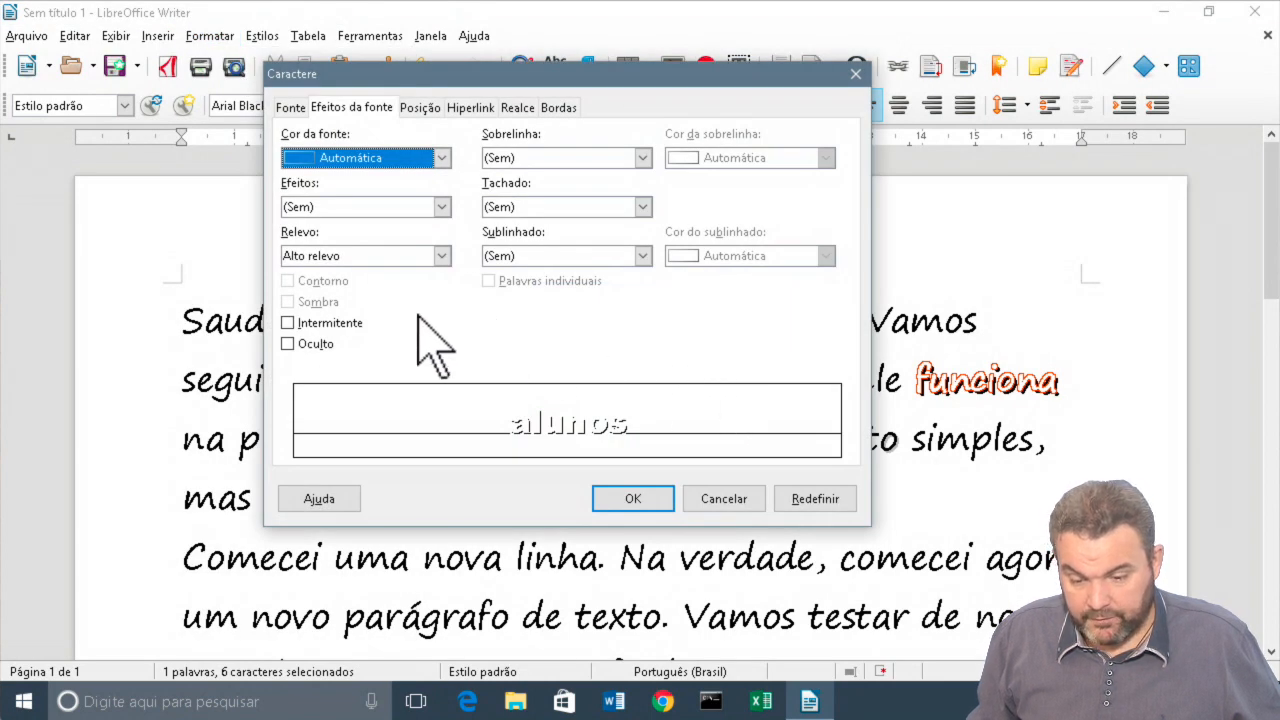
pyautogui.click(330, 323)
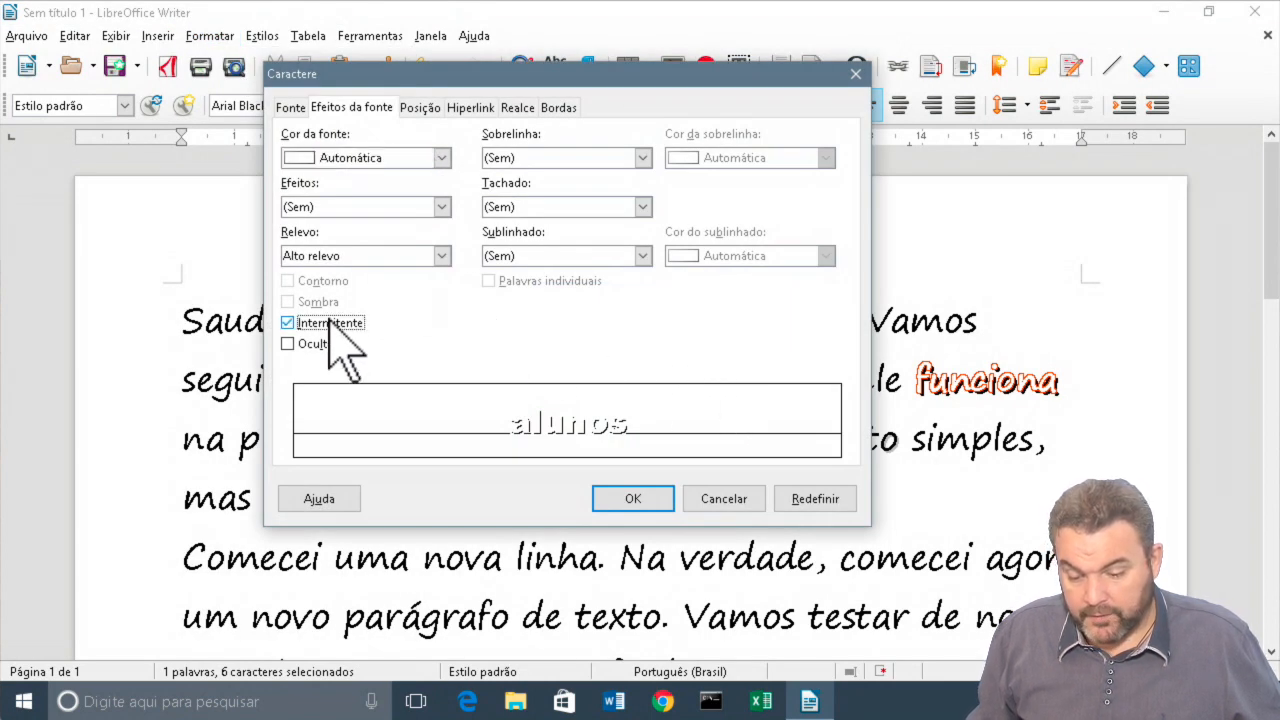
pyautogui.click(658, 505)
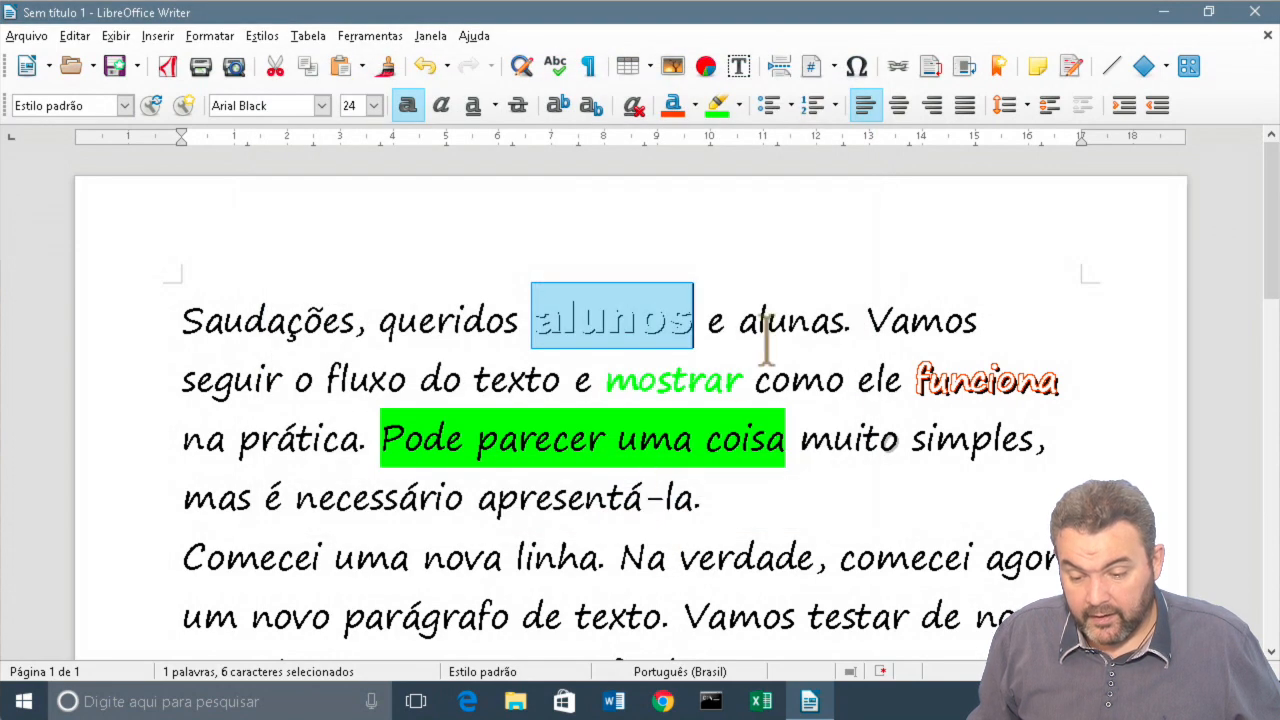
pyautogui.click(768, 335)
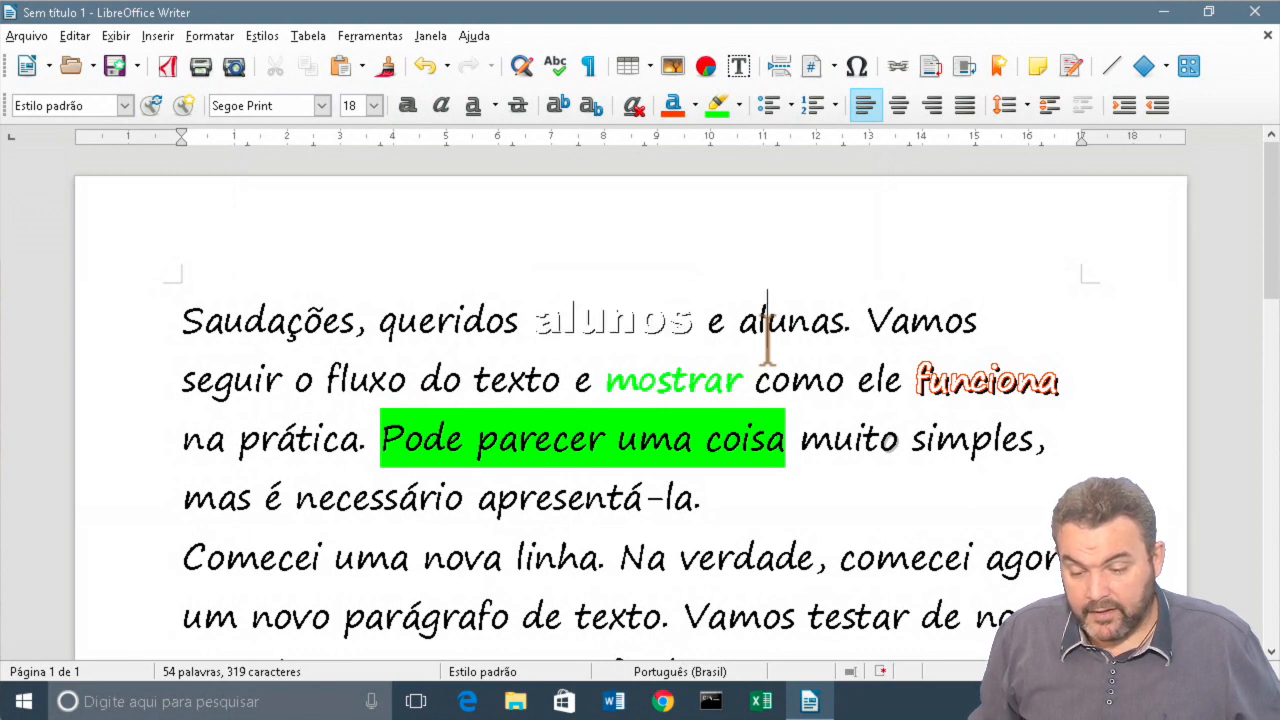
# - Try rotating the word "alunos" by 90 degrees with the Intermitente effect turned off, and undo the change
pyautogui.doubleClick(614, 309)
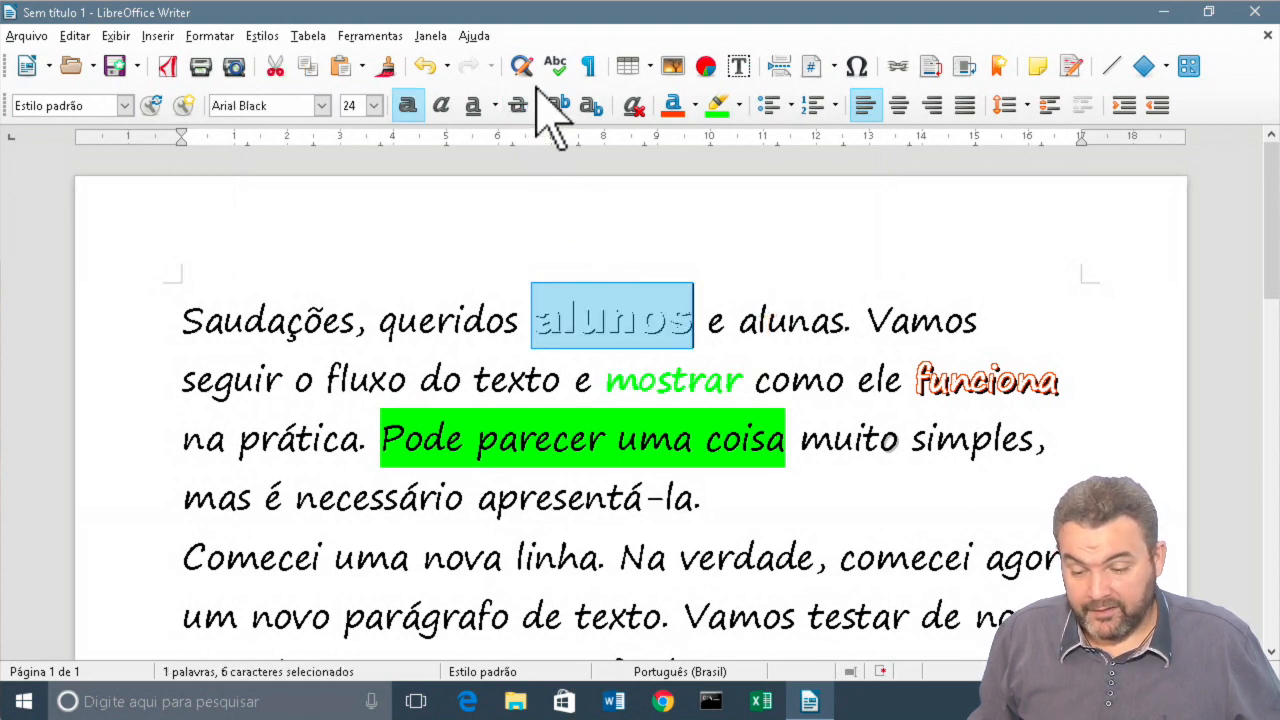
pyautogui.click(190, 42)
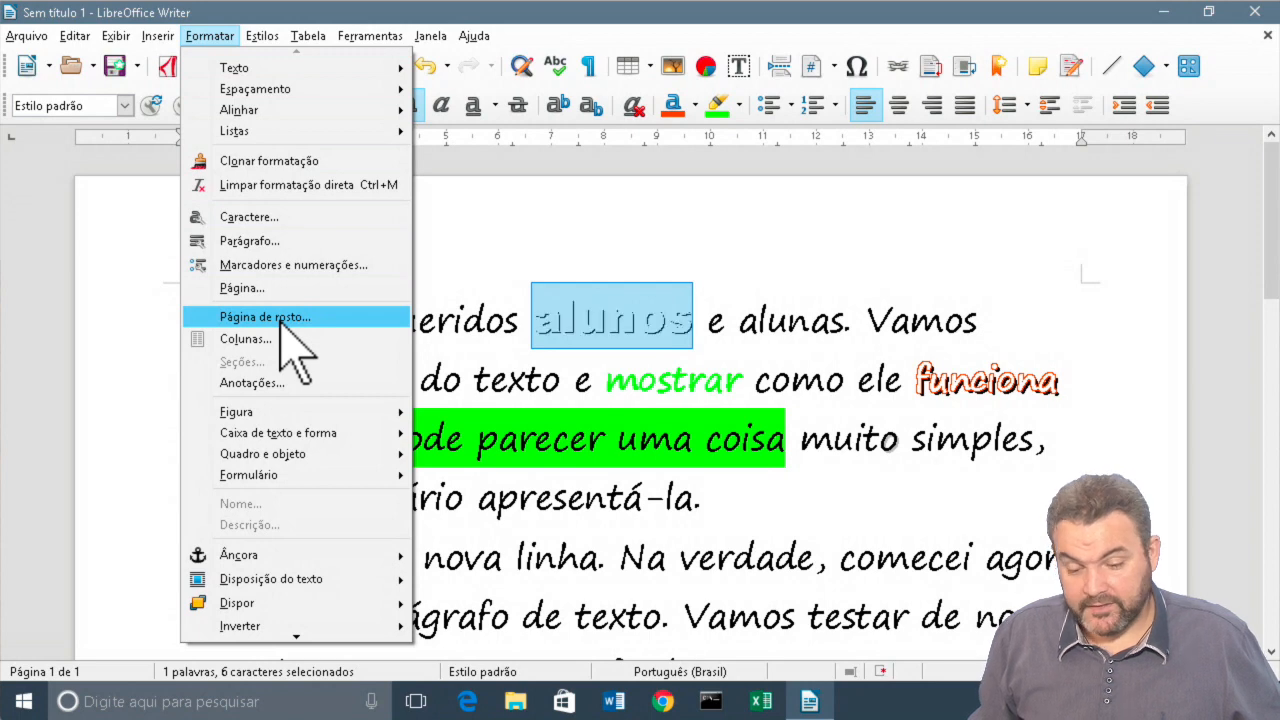
pyautogui.click(322, 216)
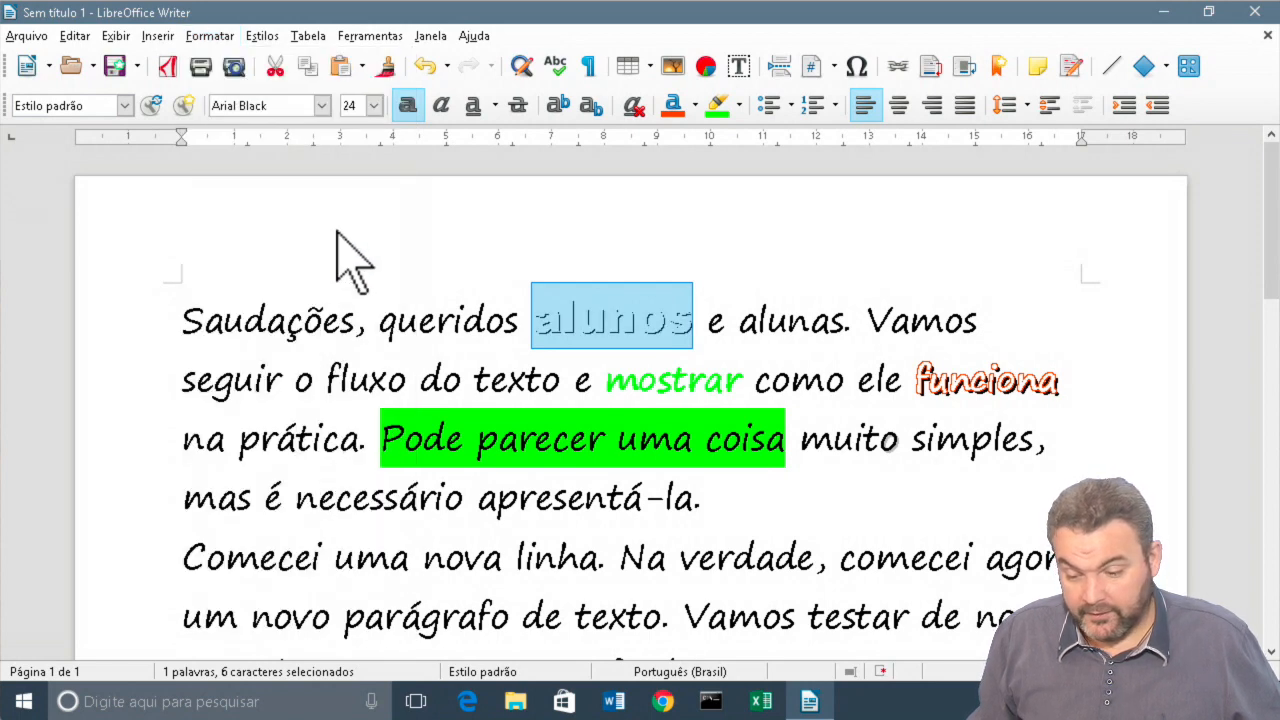
pyautogui.click(350, 323)
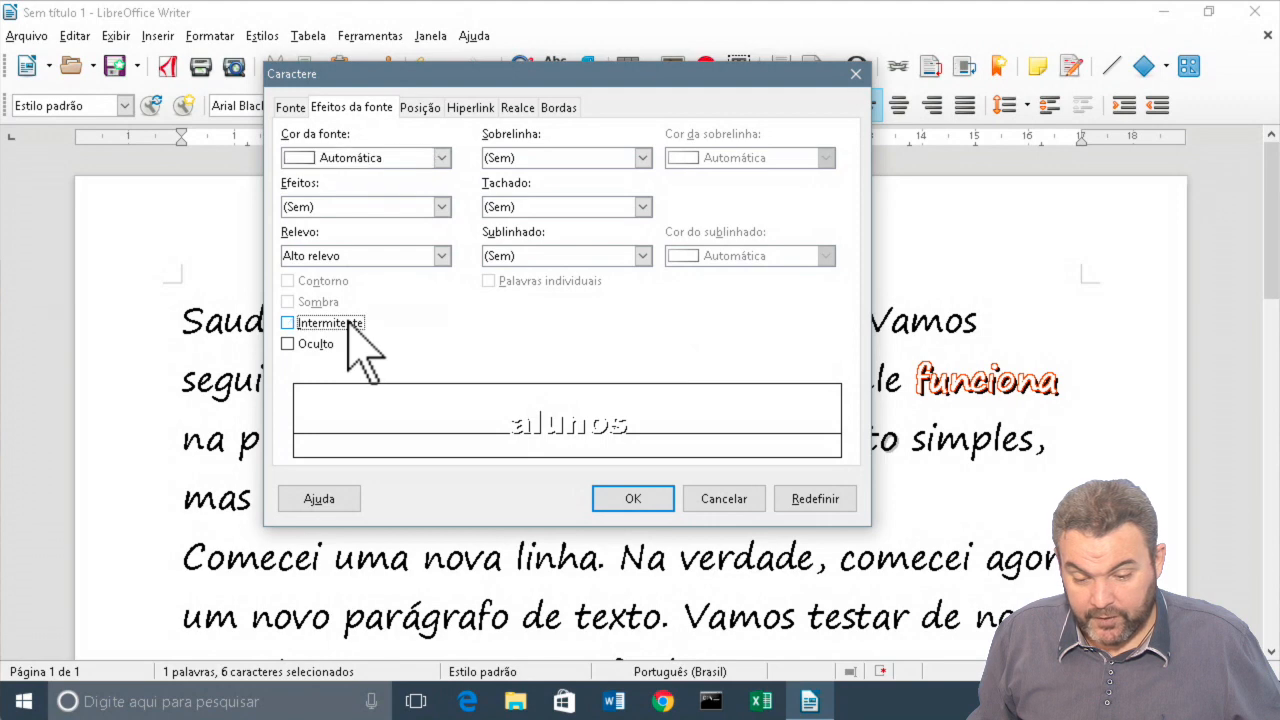
pyautogui.click(420, 108)
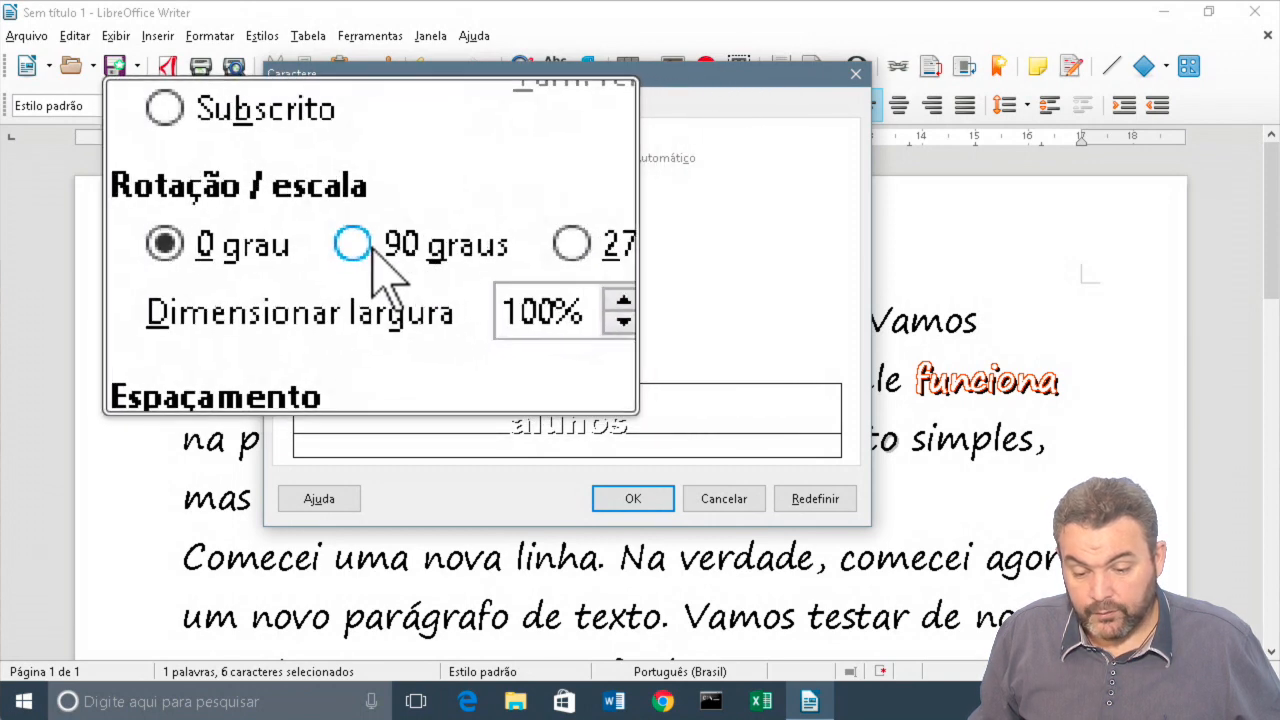
pyautogui.click(365, 245)
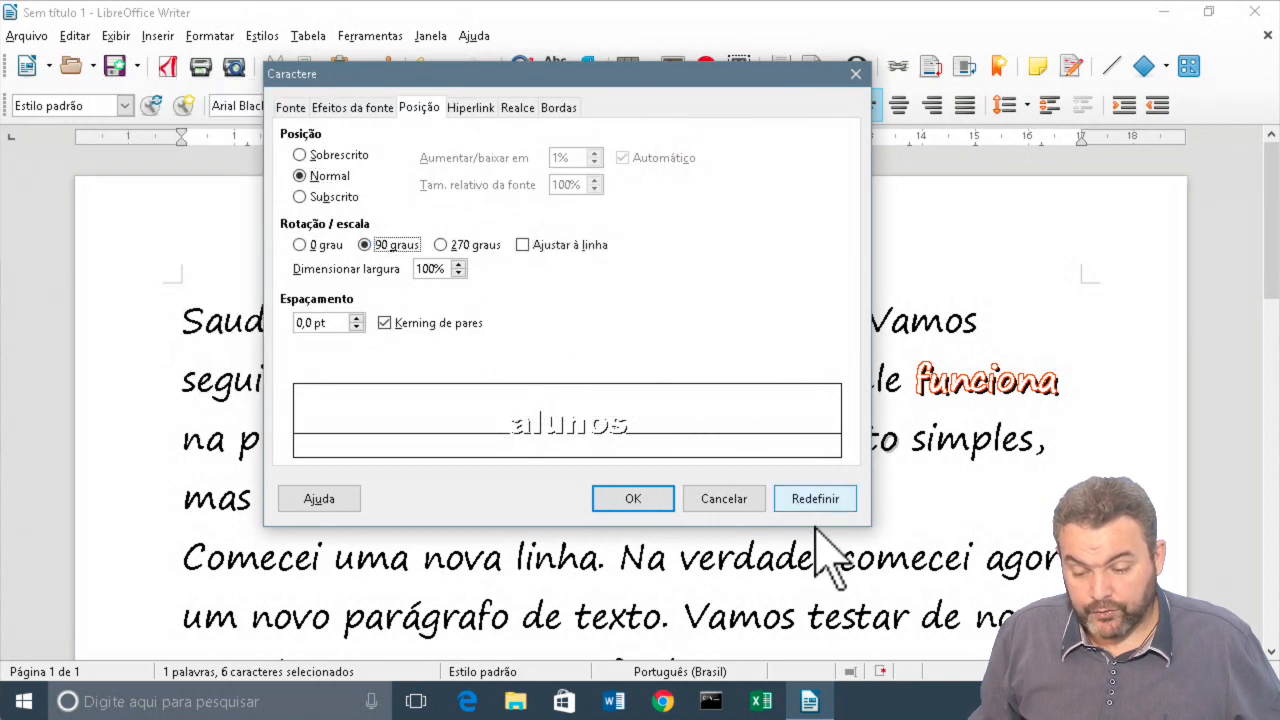
pyautogui.click(648, 498)
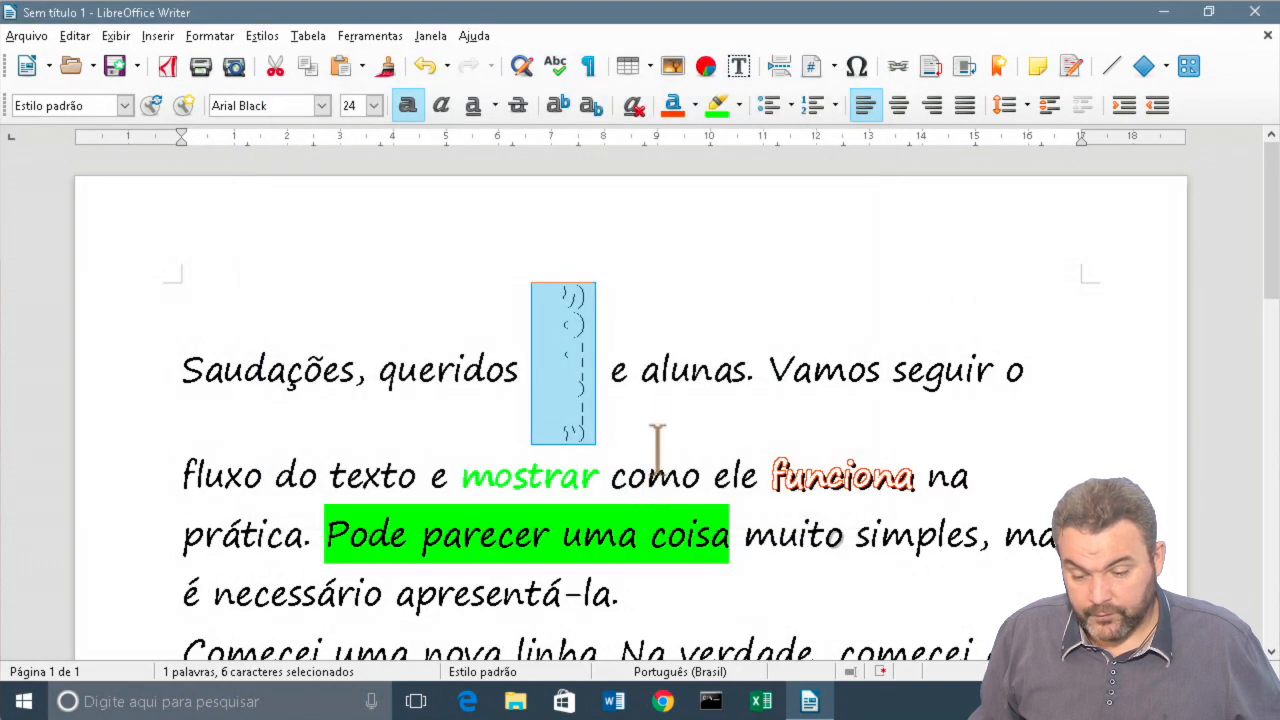
pyautogui.click(660, 455)
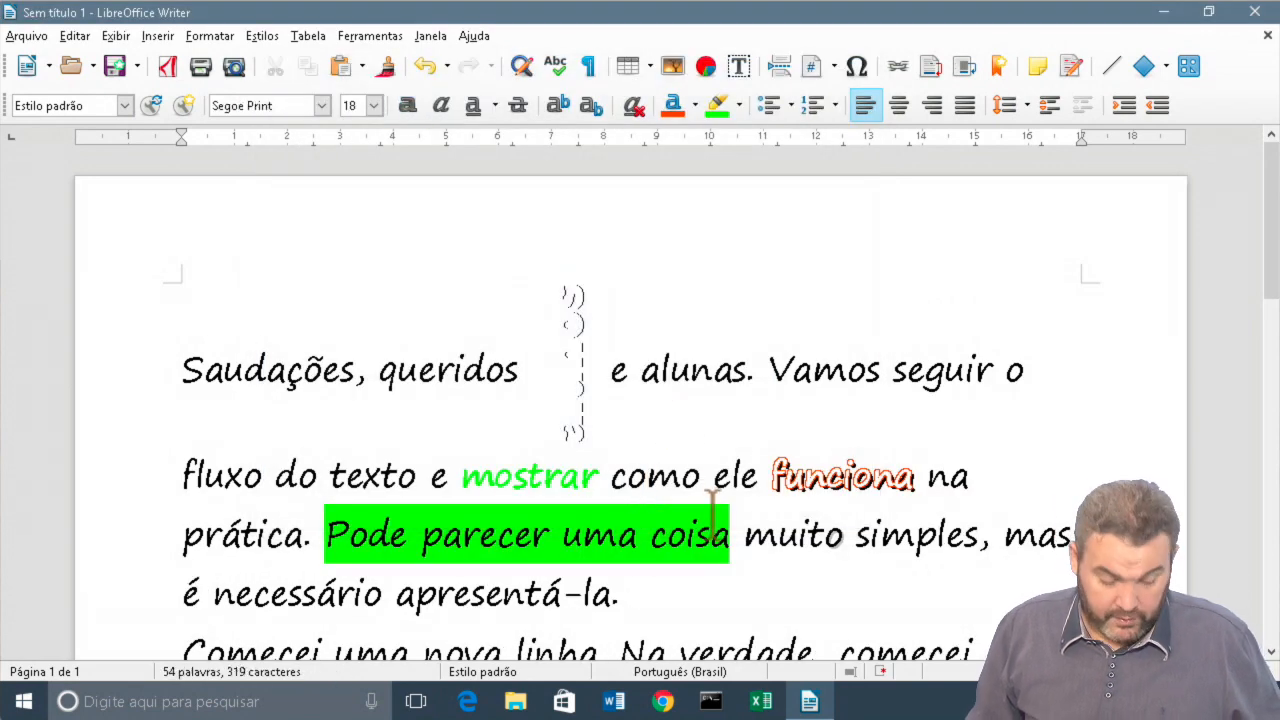
pyautogui.hotkey('ctrl', 'z')
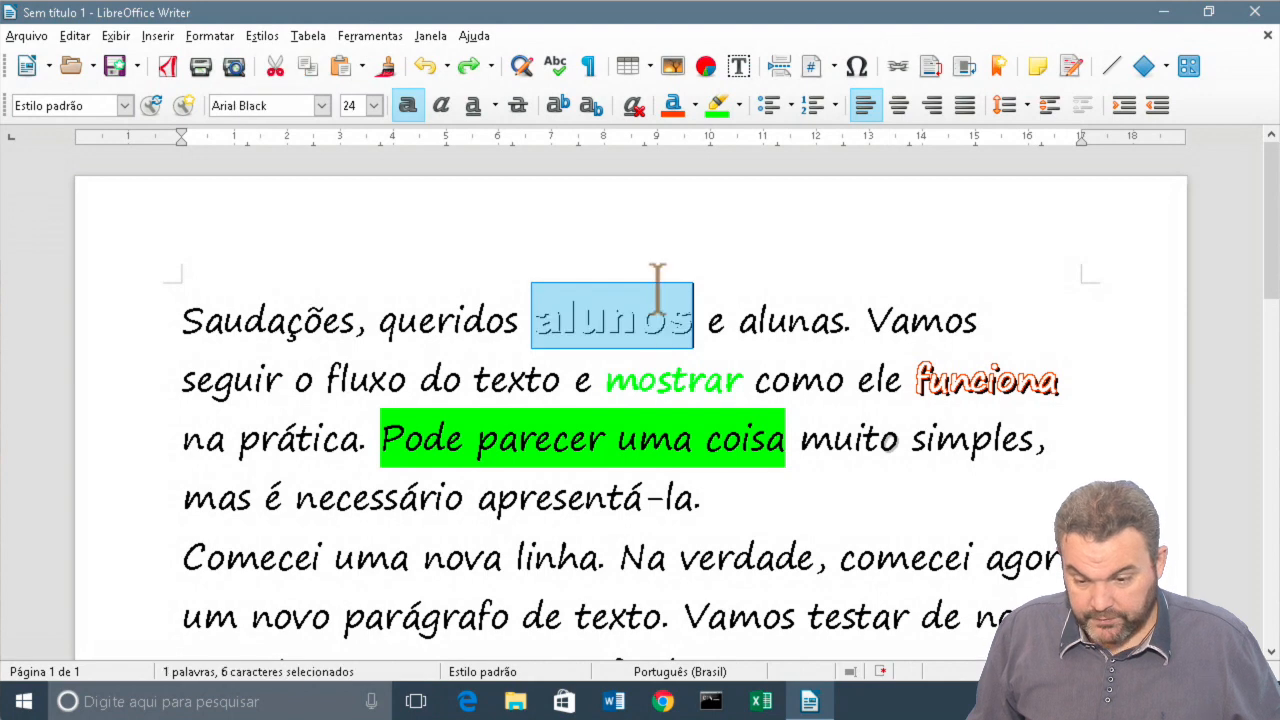
# - Clone the formatting of the word "alunas" onto the word "alunos"
pyautogui.click(222, 37)
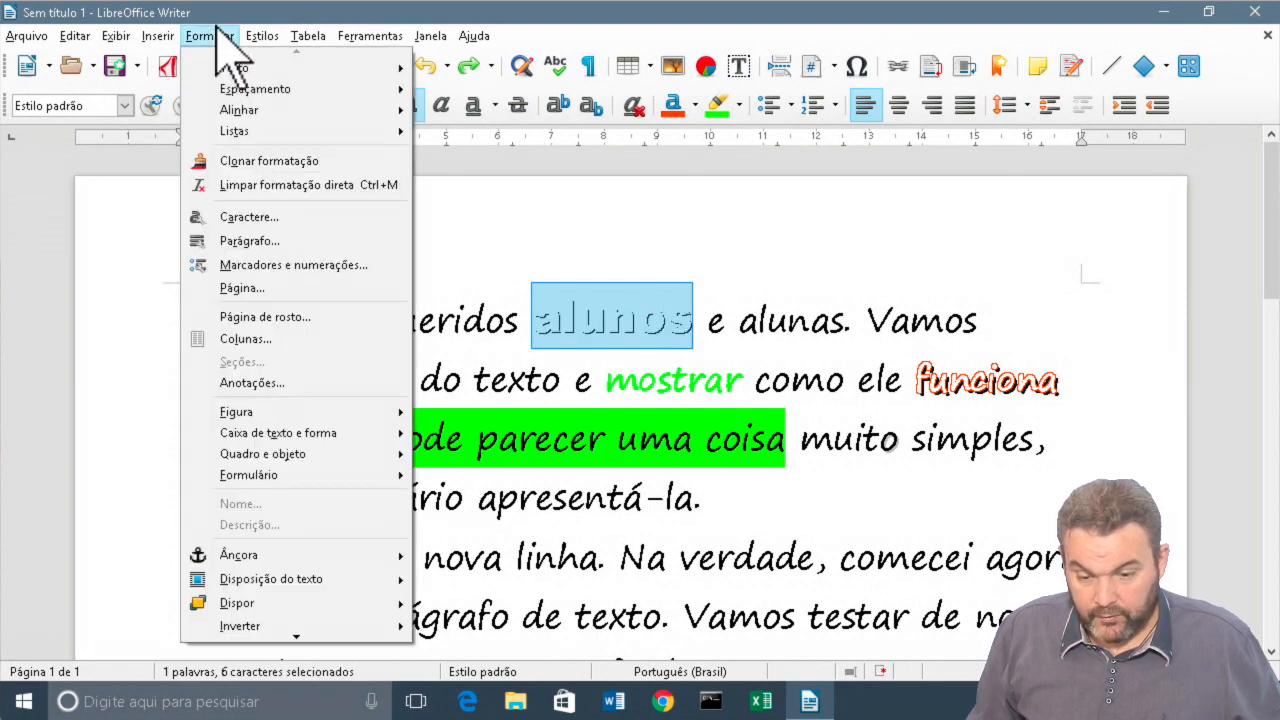
pyautogui.moveTo(266, 95)
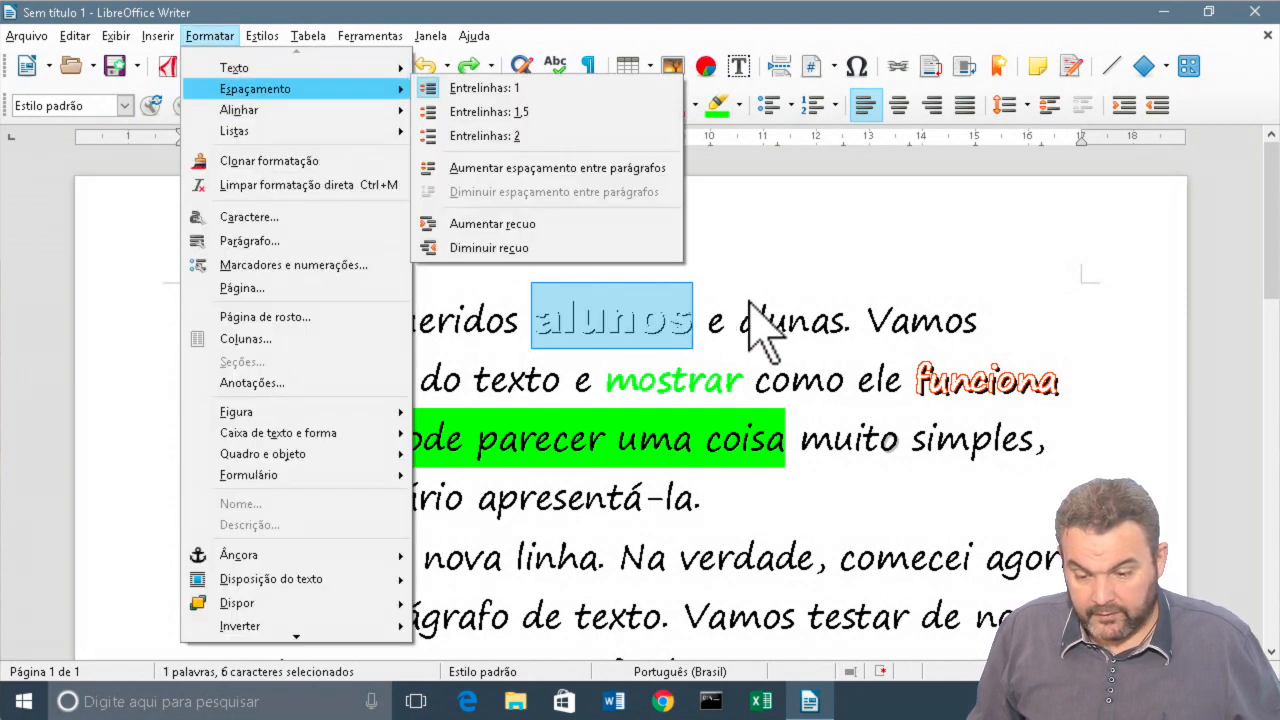
pyautogui.click(784, 301)
pyautogui.click(791, 308)
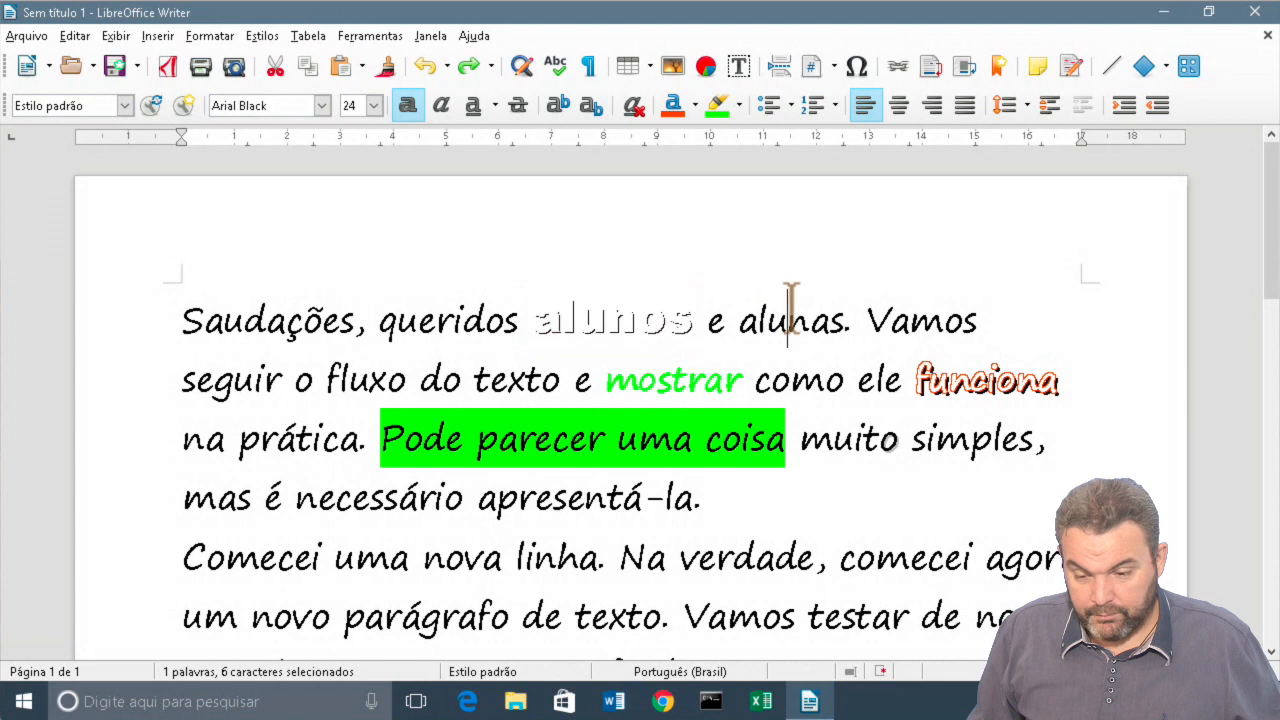
pyautogui.click(386, 66)
pyautogui.click(608, 305)
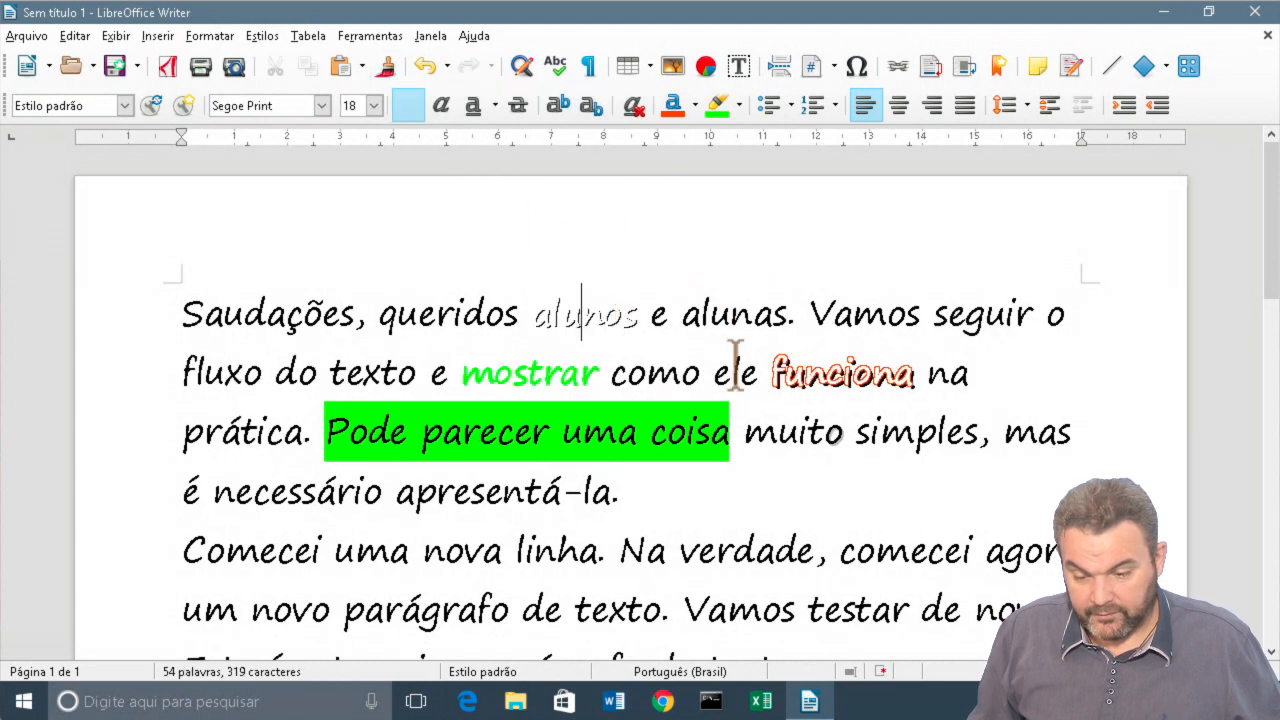
# - Clear the direct formatting of the word "alunos" and clone the formatting of "alunas" onto it
pyautogui.doubleClick(586, 316)
pyautogui.click(633, 105)
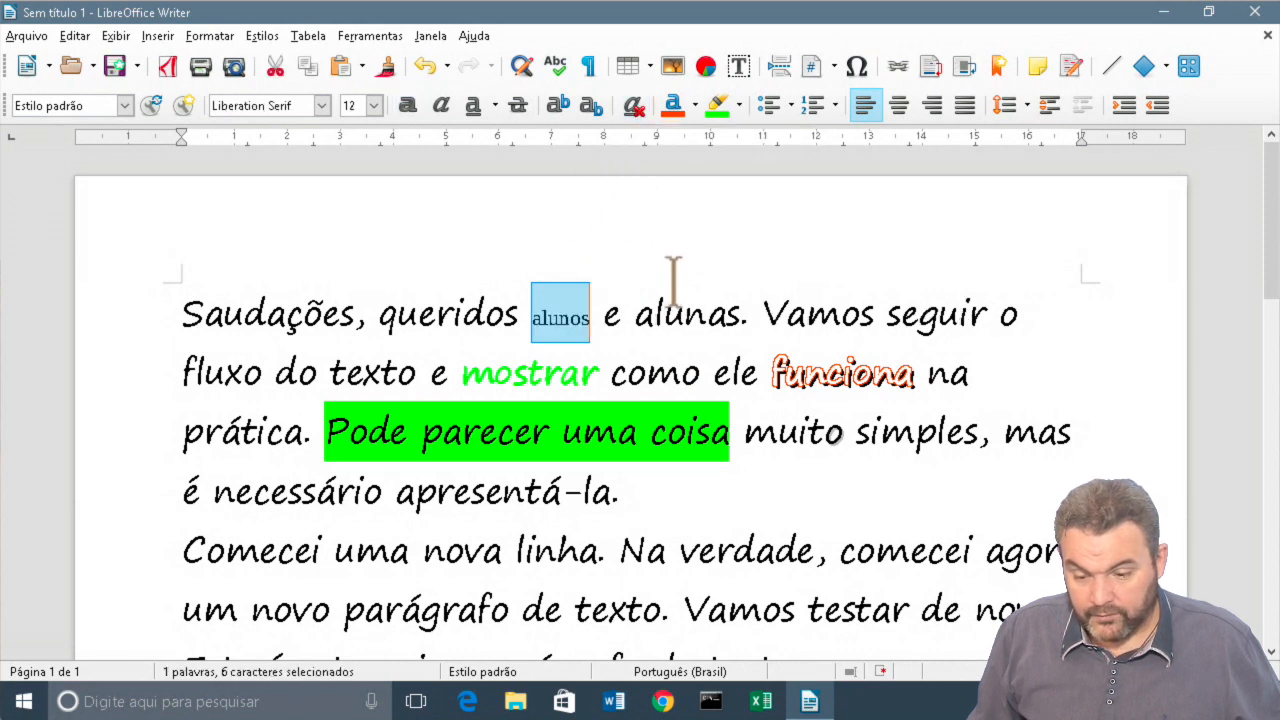
pyautogui.click(680, 312)
pyautogui.click(655, 312)
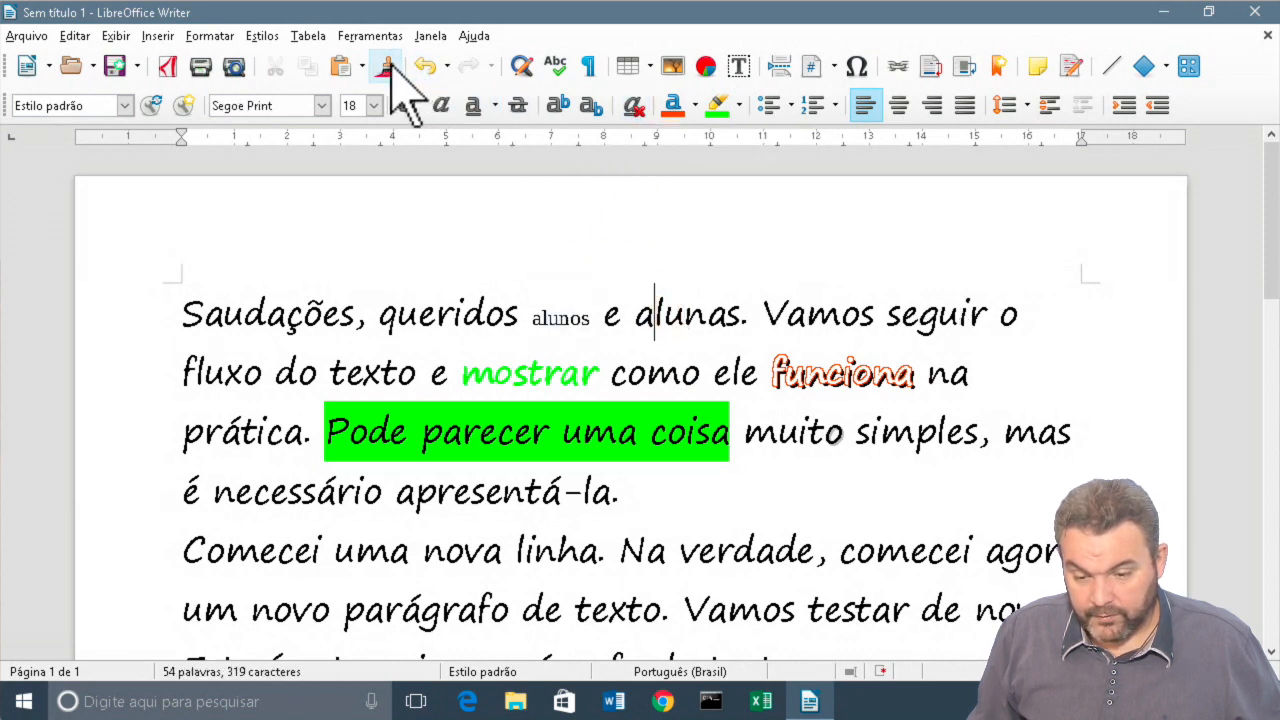
pyautogui.click(573, 318)
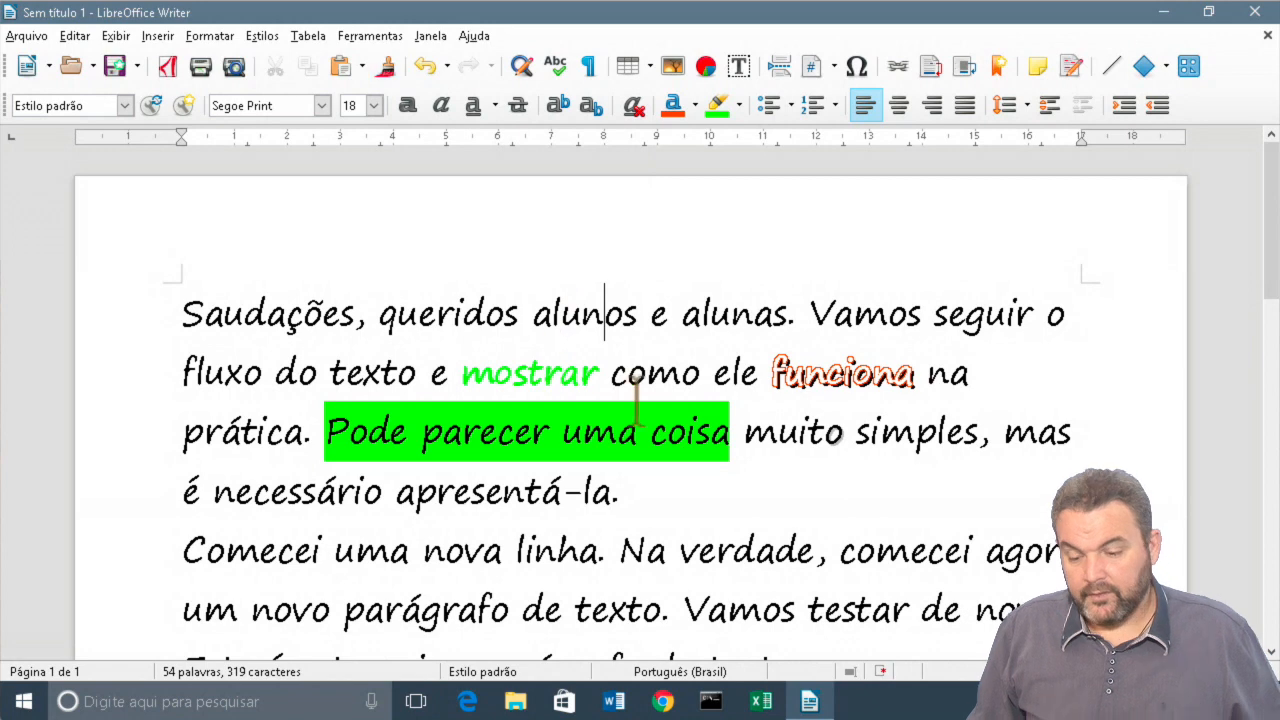
pyautogui.click(666, 312)
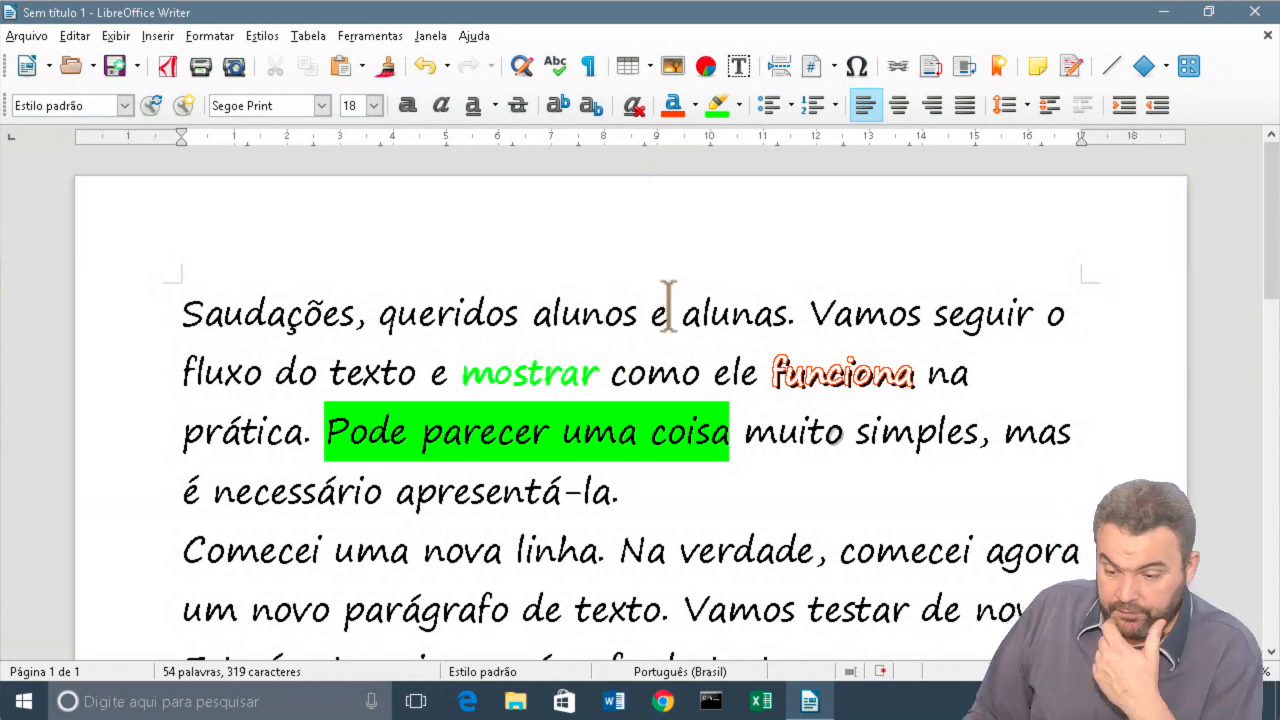
# - Review the position, highlight color and border options of the character formatting without changing anything
pyautogui.click(209, 35)
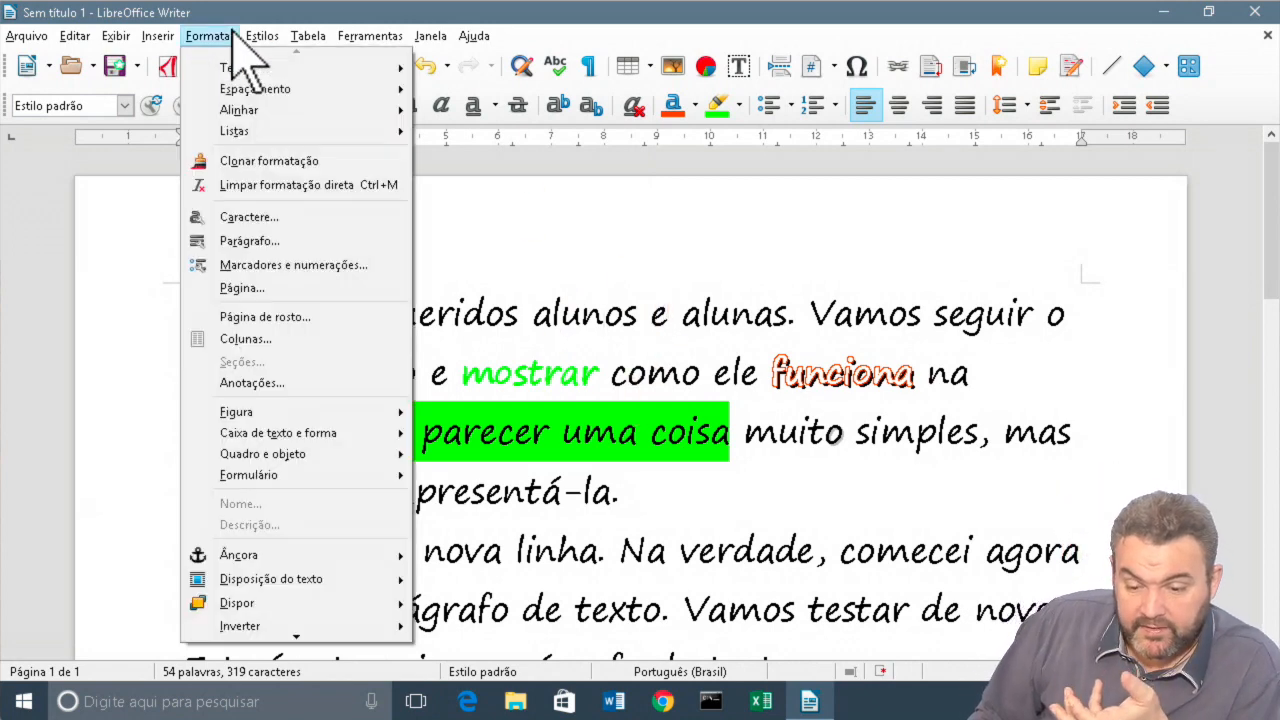
pyautogui.click(262, 216)
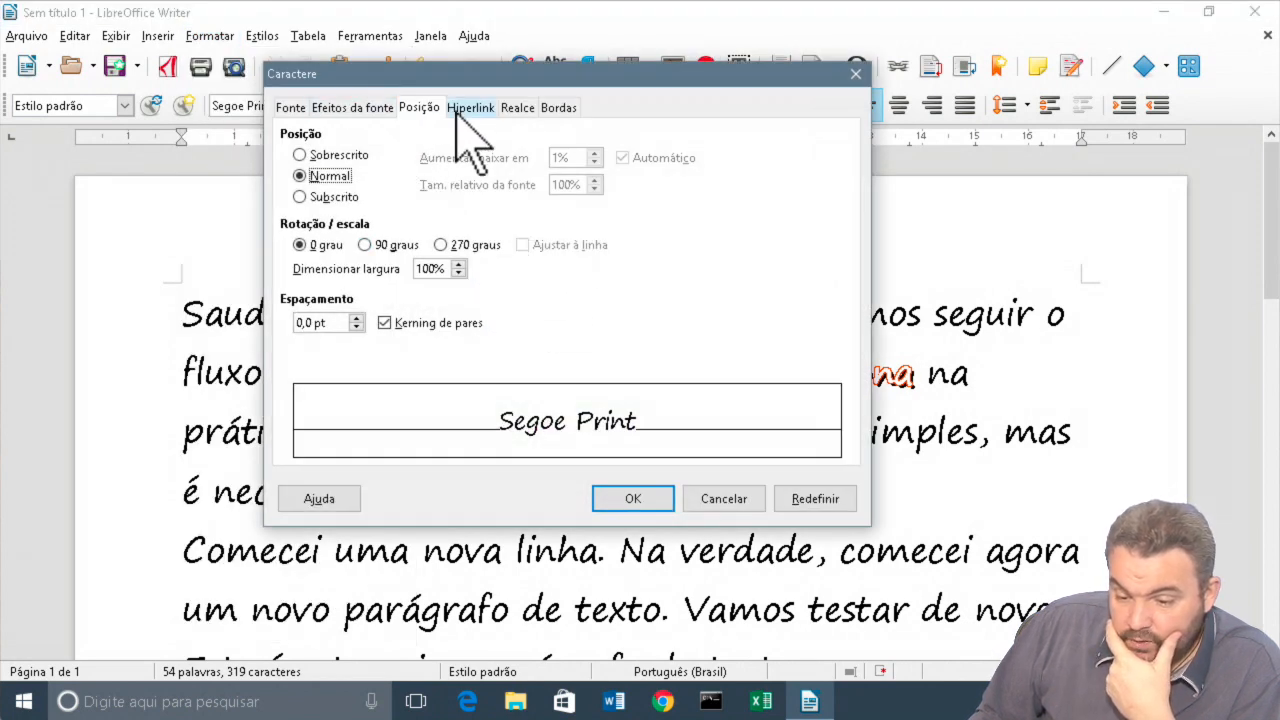
pyautogui.click(505, 110)
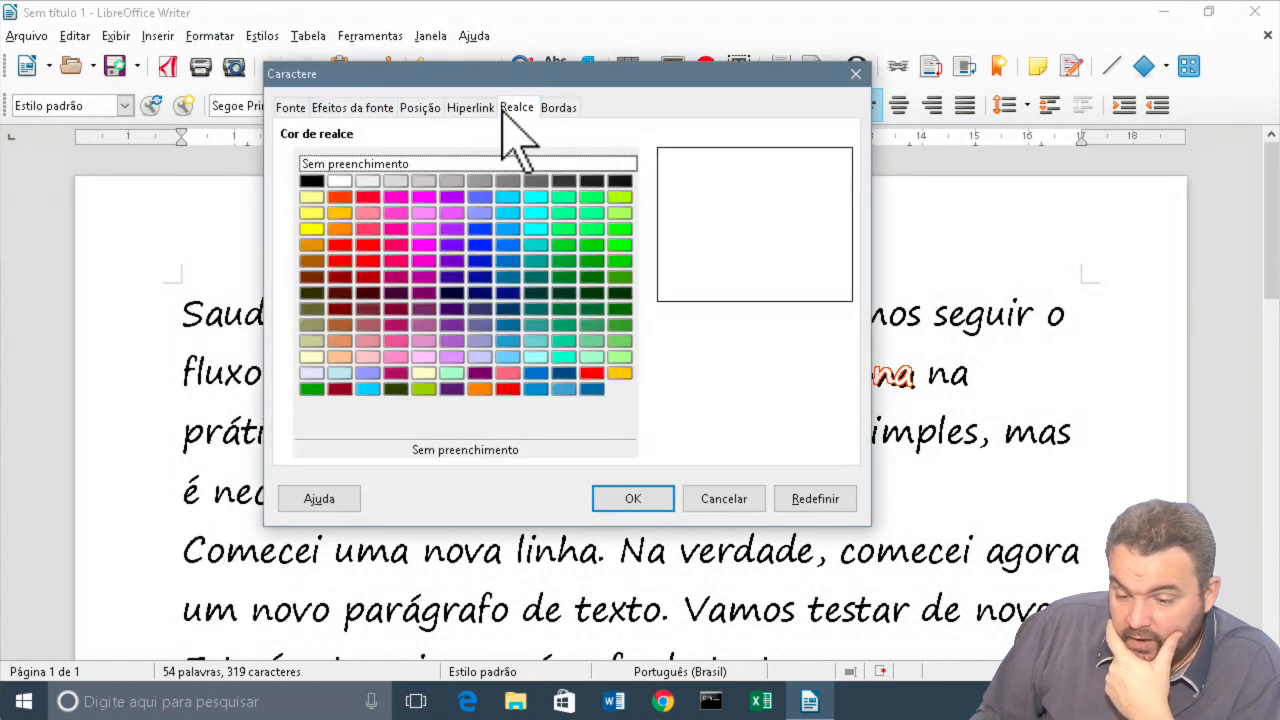
pyautogui.click(556, 110)
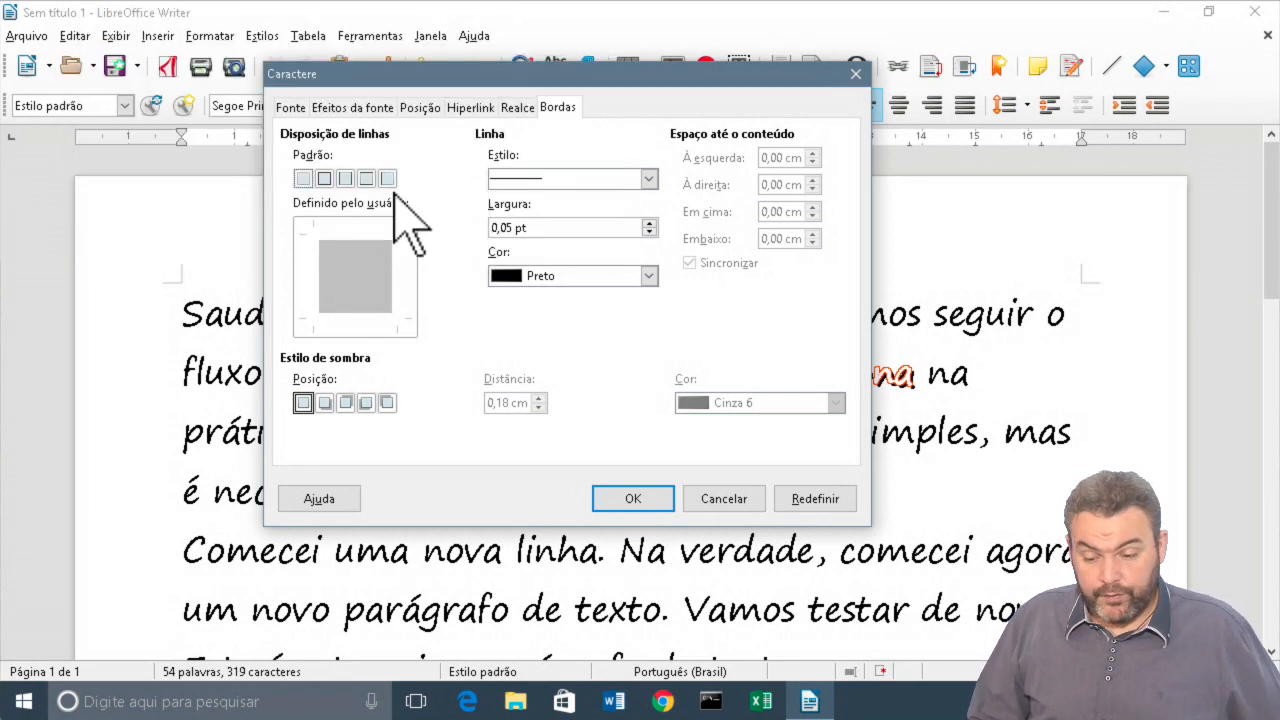
pyautogui.click(716, 500)
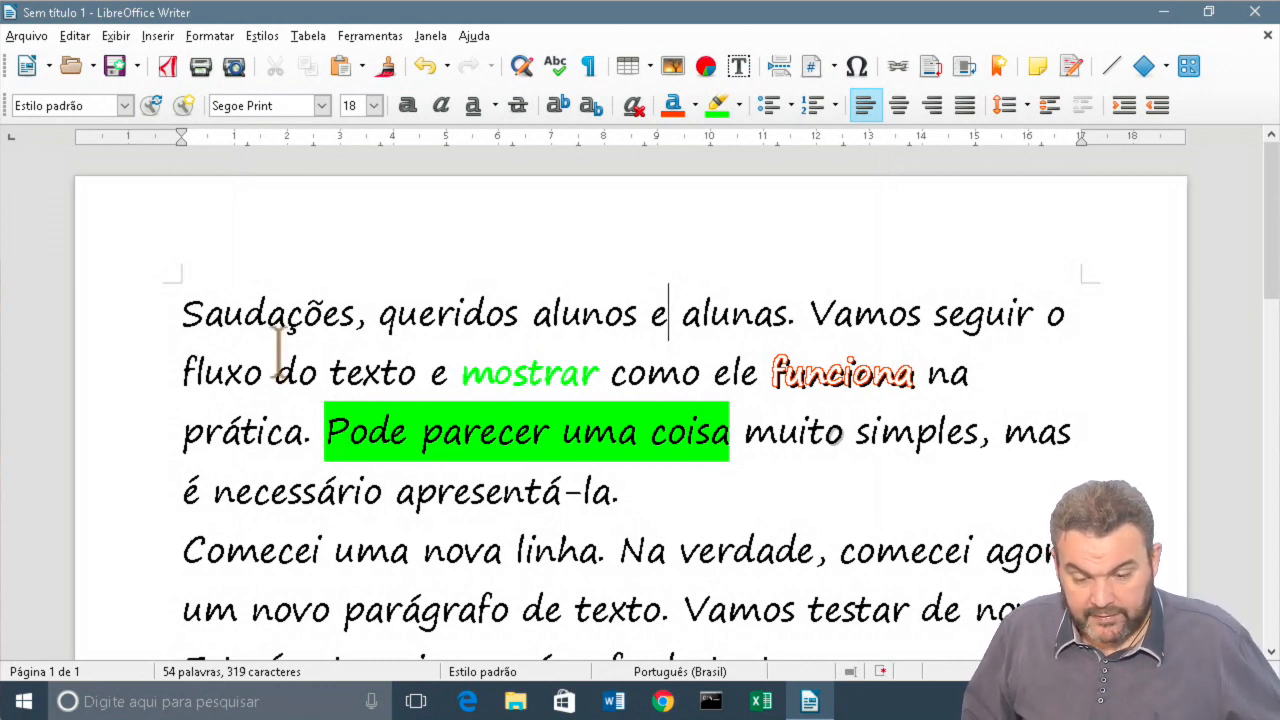
# - Set the font color of the word "Saudações" at the start of the first paragraph to crimson
pyautogui.doubleClick(226, 305)
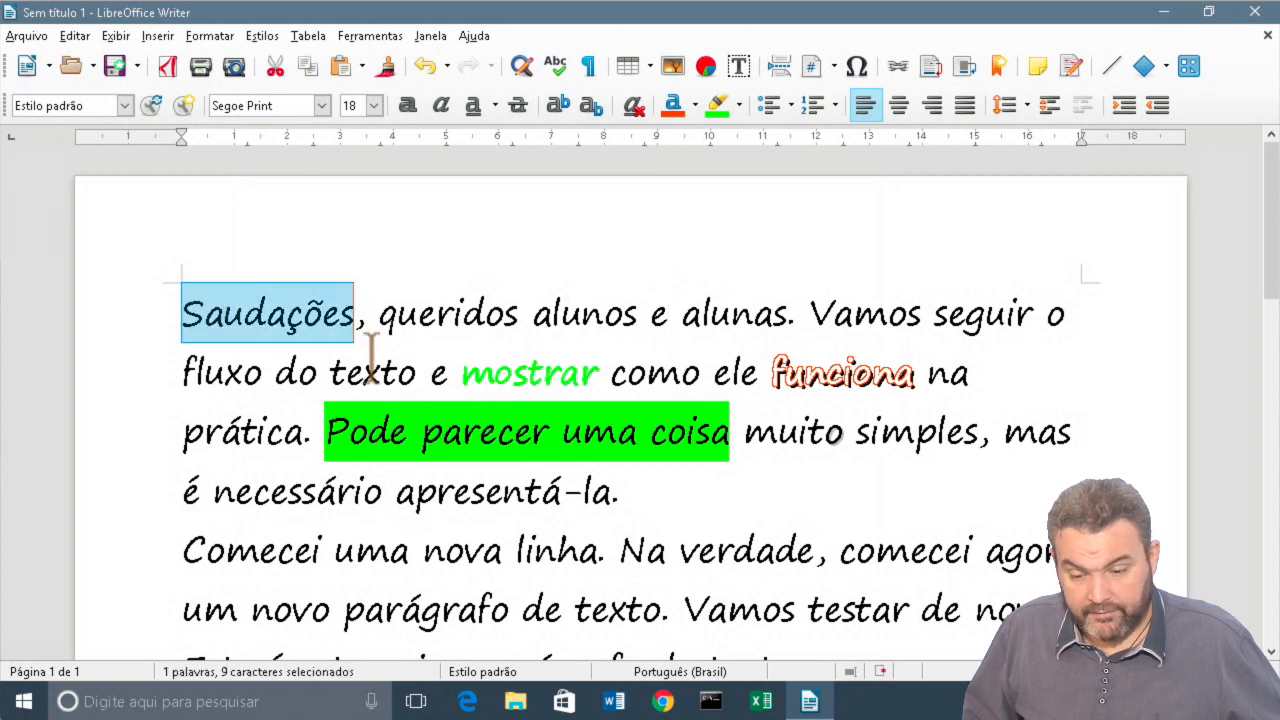
pyautogui.click(672, 104)
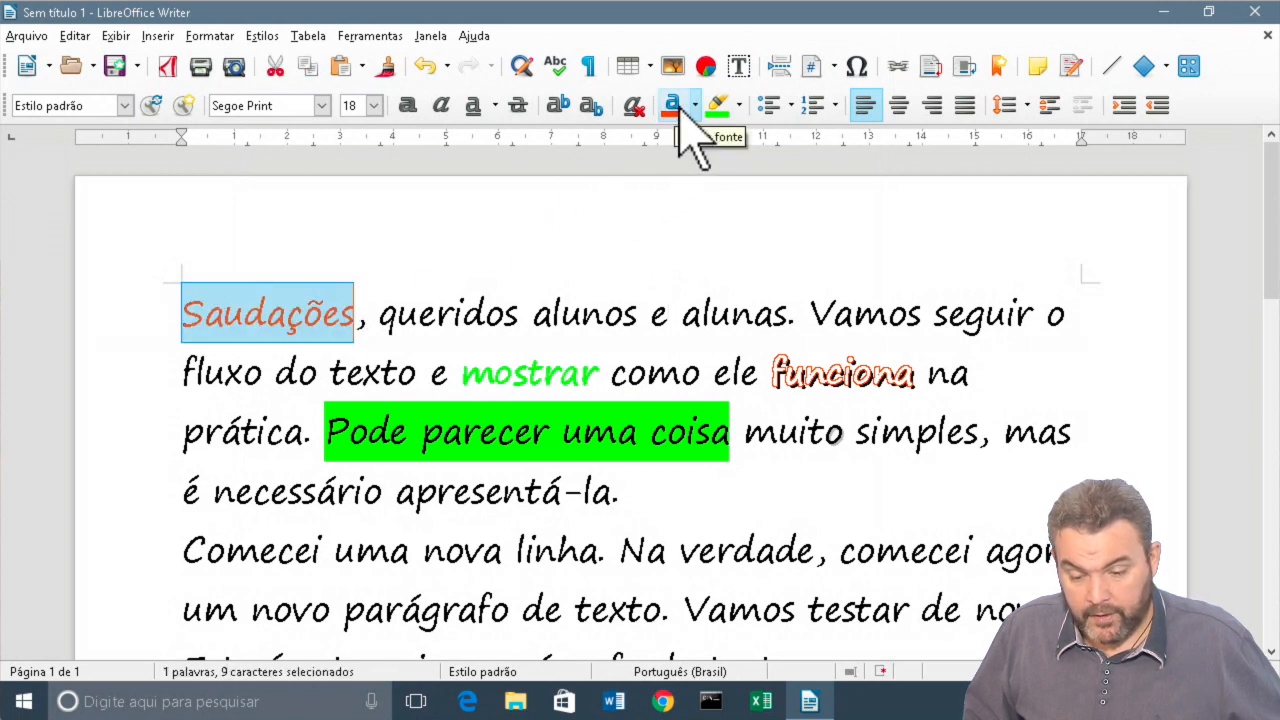
pyautogui.click(695, 104)
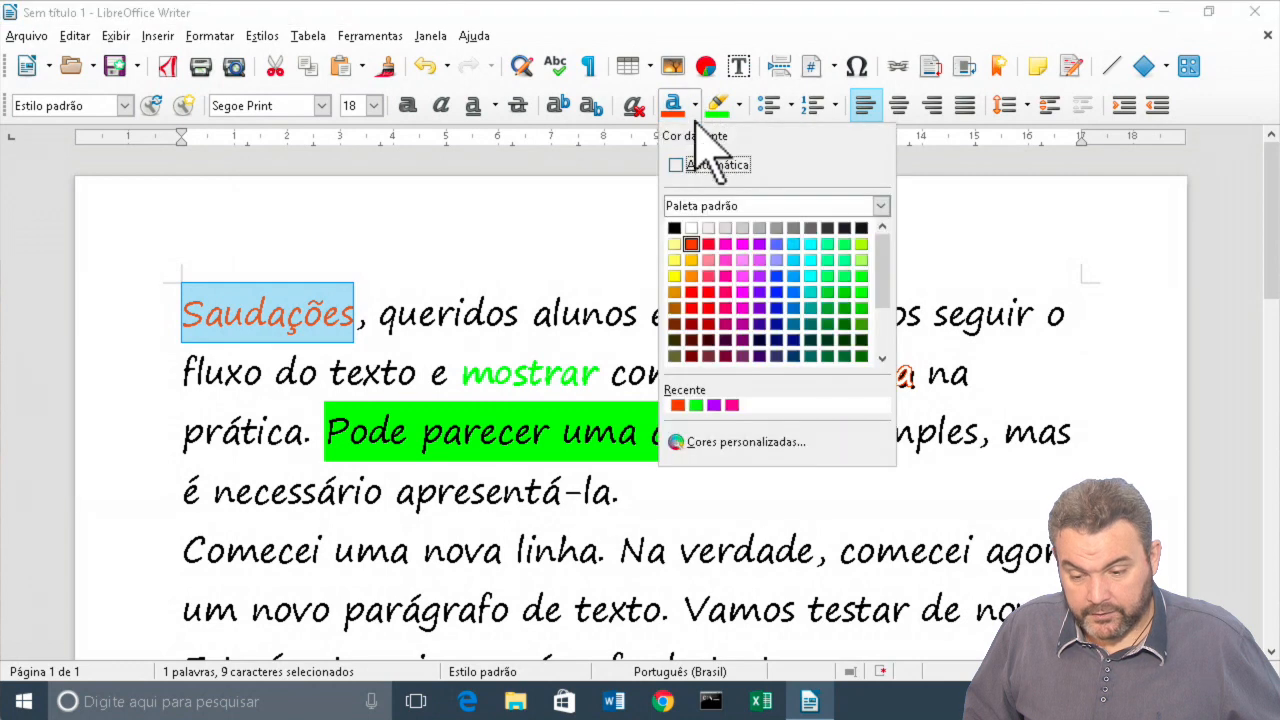
pyautogui.click(725, 244)
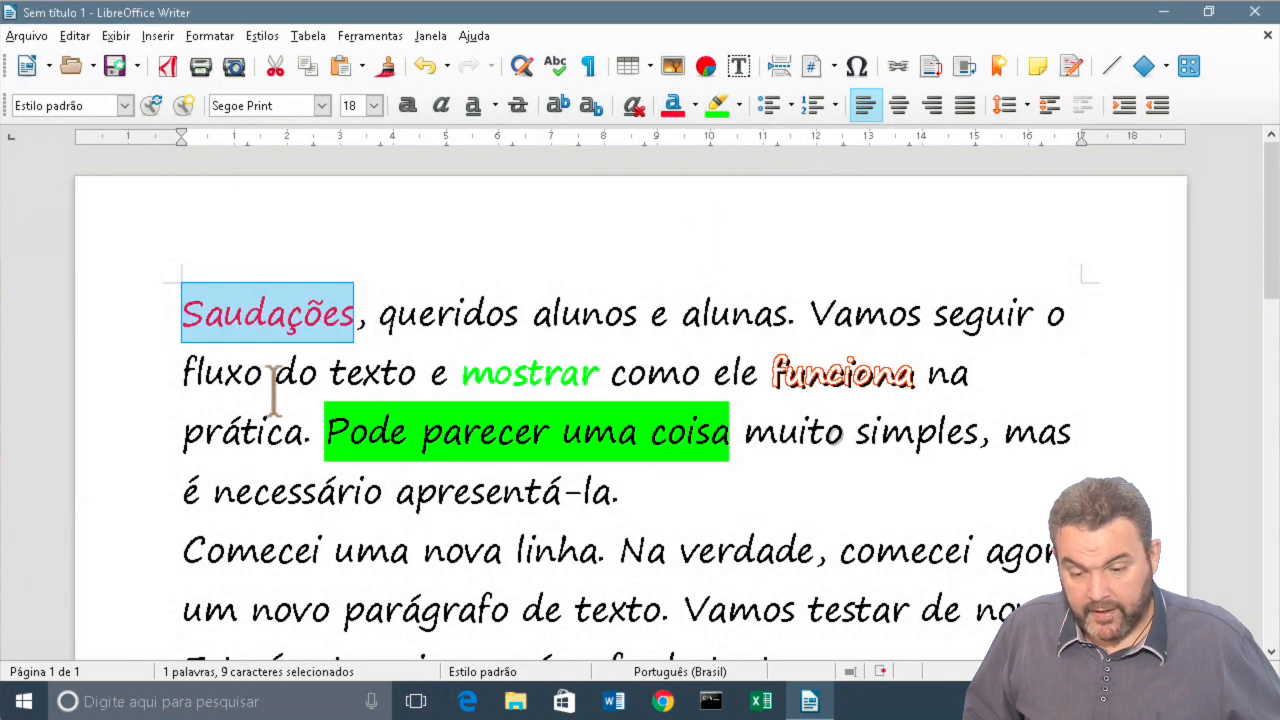
# - Make the word "Saudações" bold and give it a double underline
pyautogui.click(407, 104)
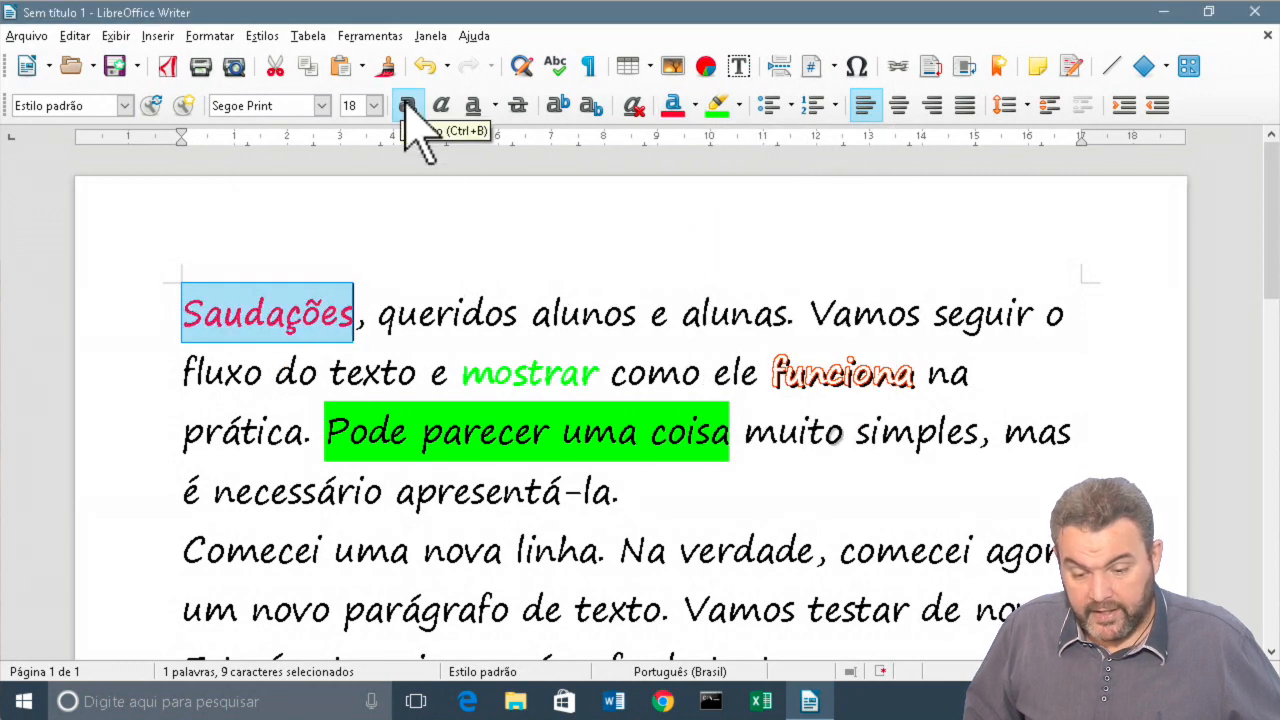
pyautogui.click(495, 106)
pyautogui.click(521, 214)
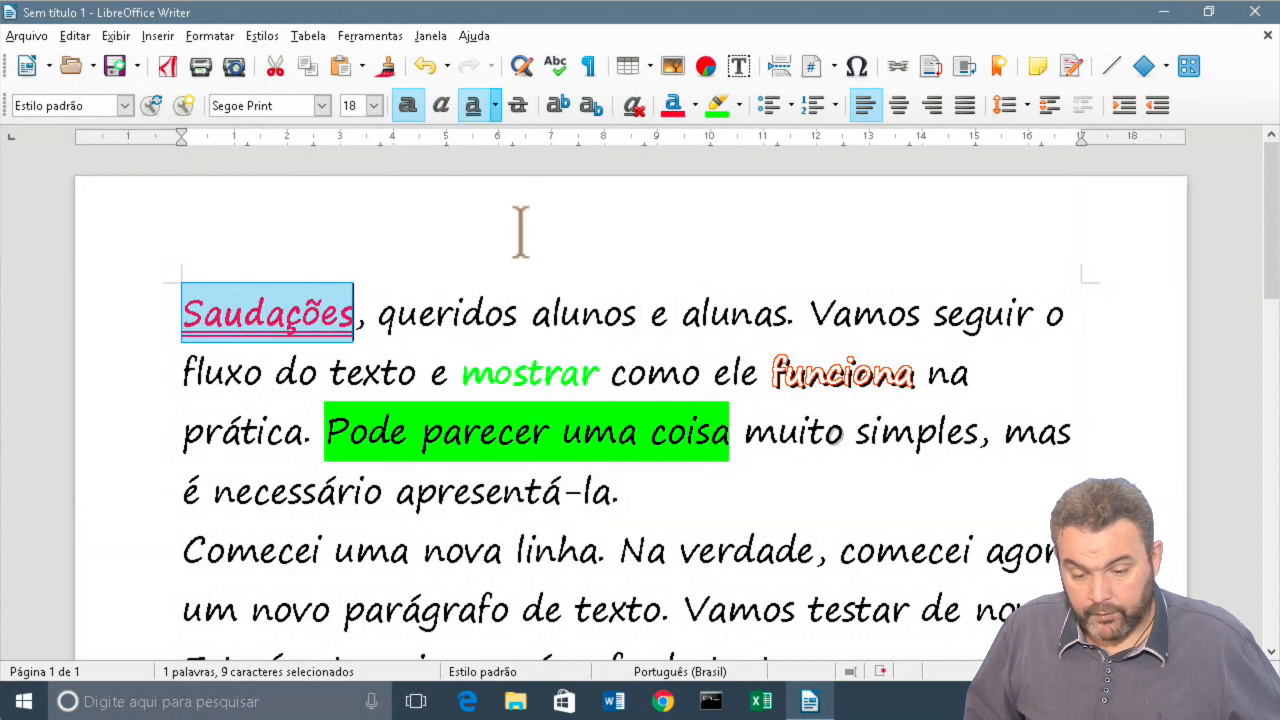
# - Make the word "Vamos" in the first line bold, with only the text cursor placed inside it
pyautogui.click(528, 296)
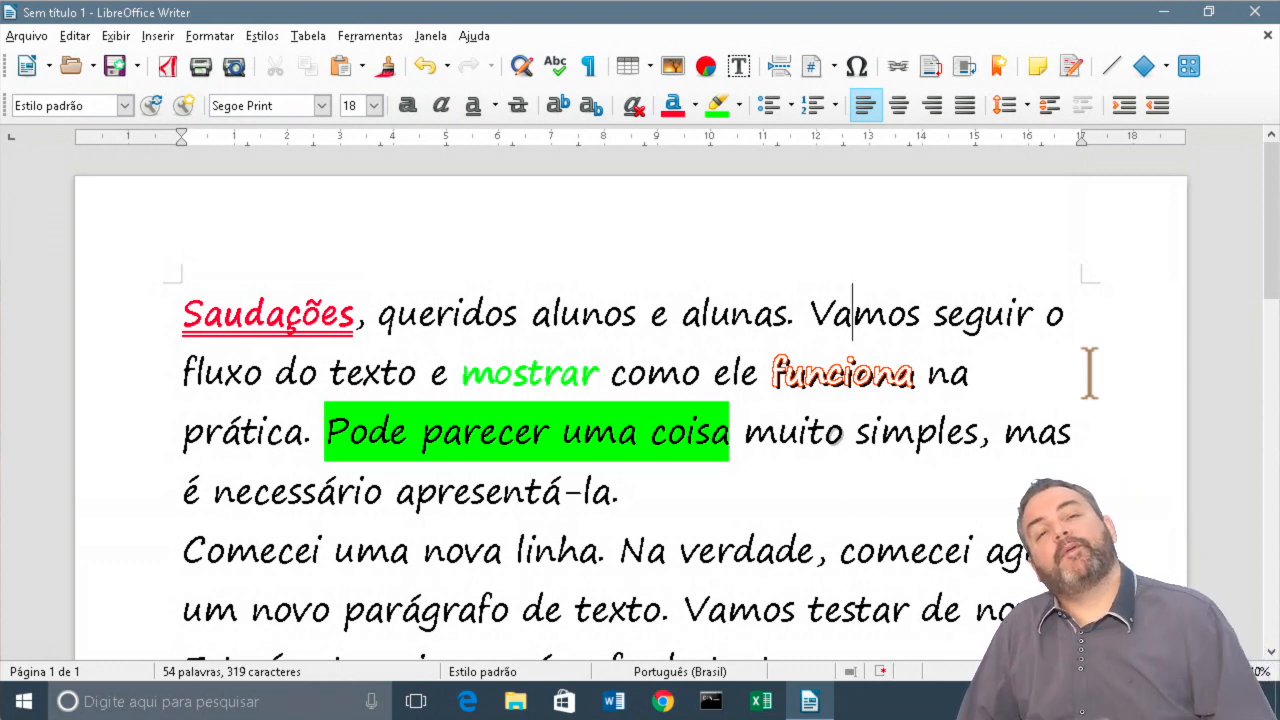
pyautogui.click(407, 106)
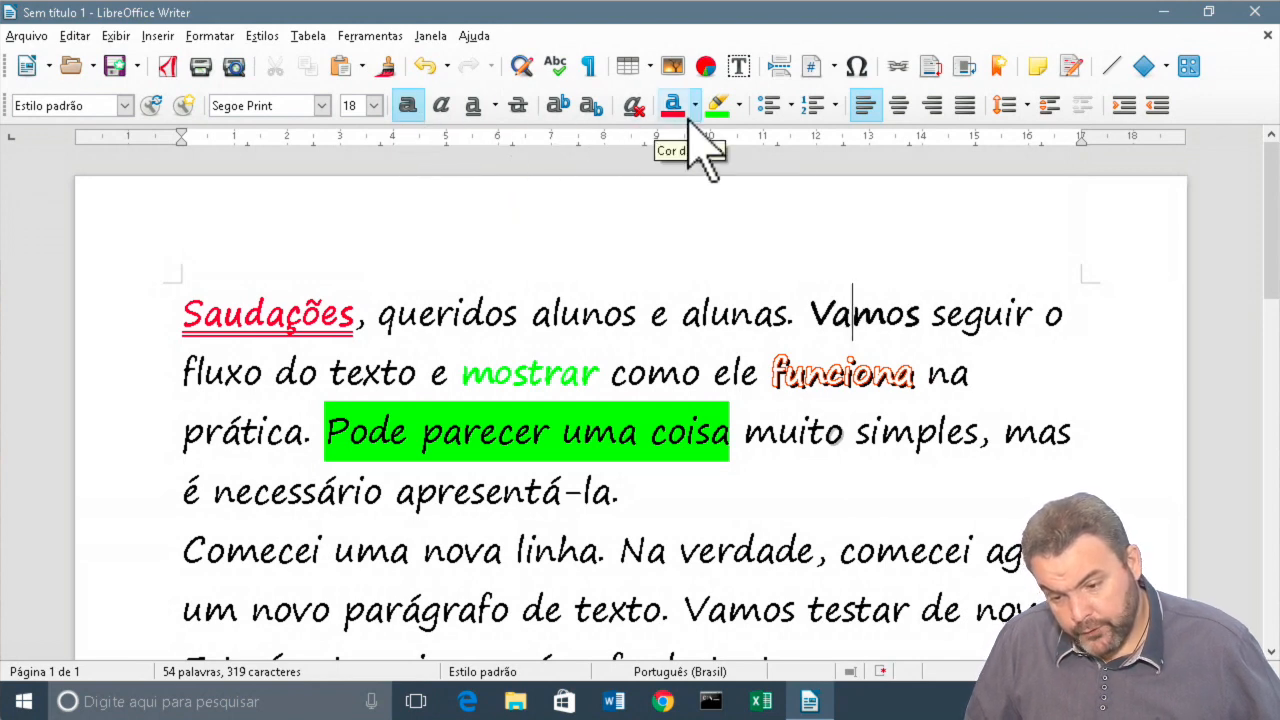
# - Try to color the word "Vamos" in the first line red with only the text cursor placed inside it
pyautogui.click(633, 107)
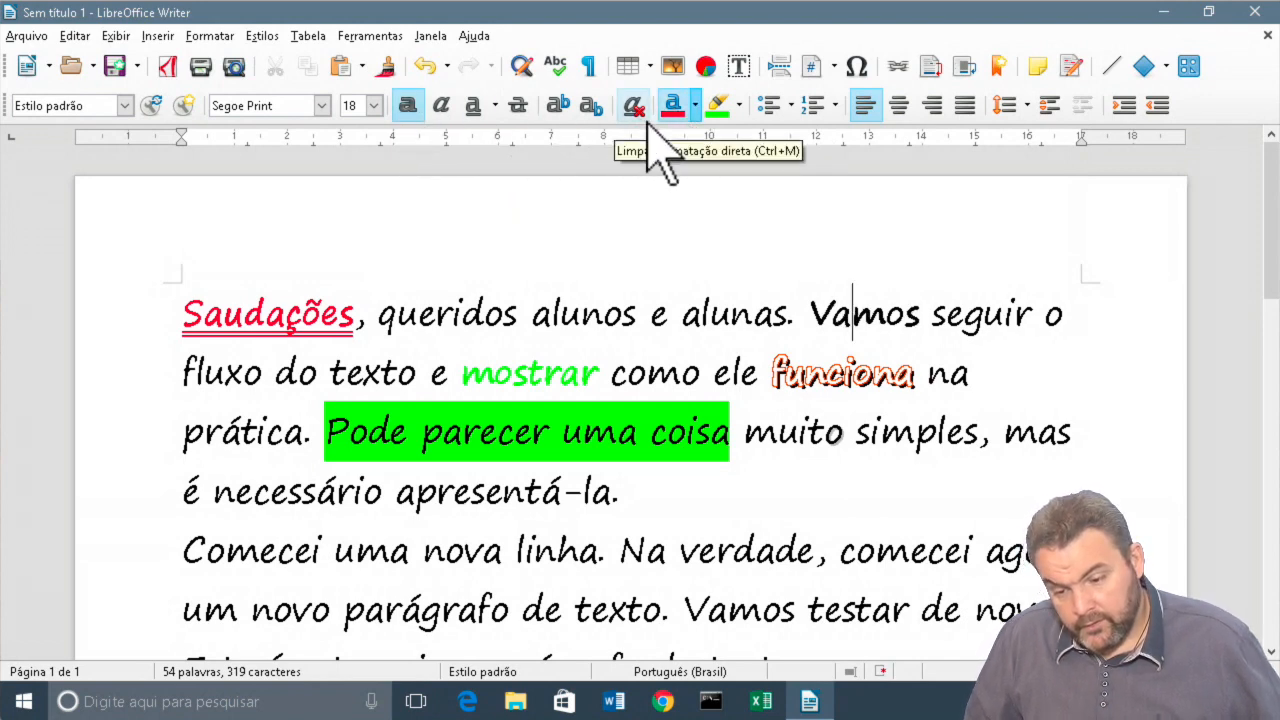
pyautogui.click(694, 107)
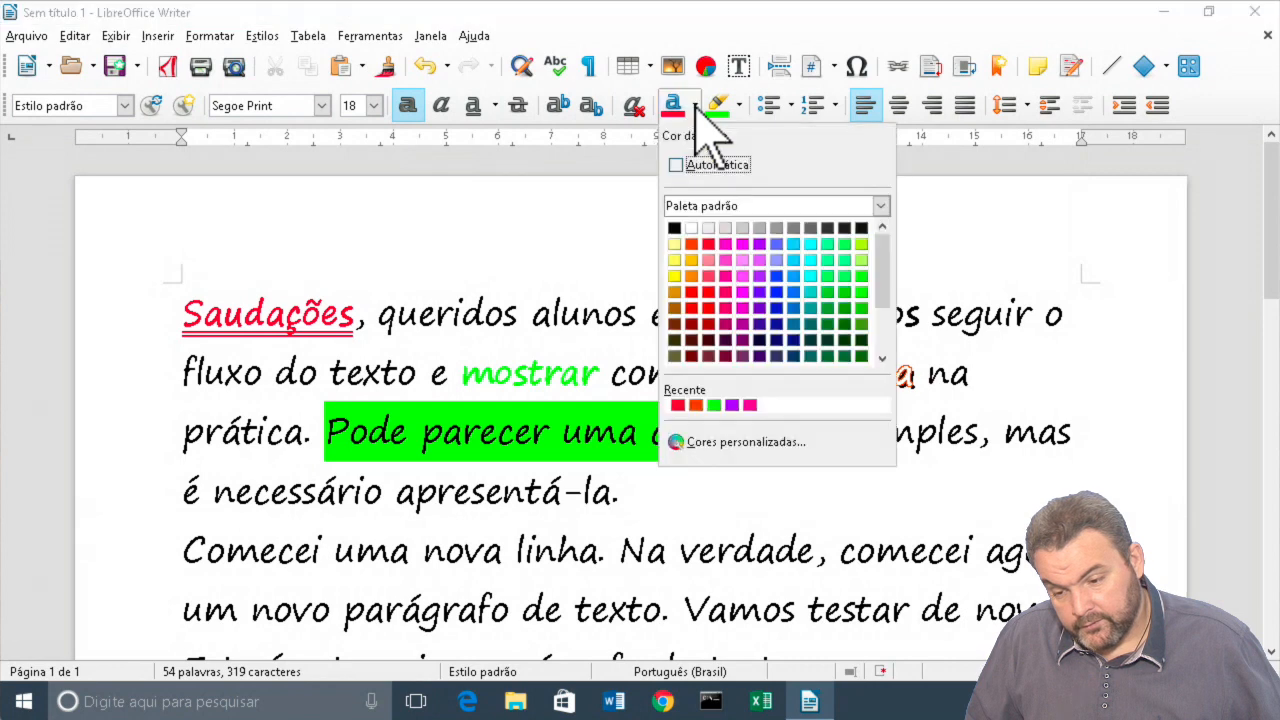
pyautogui.click(711, 243)
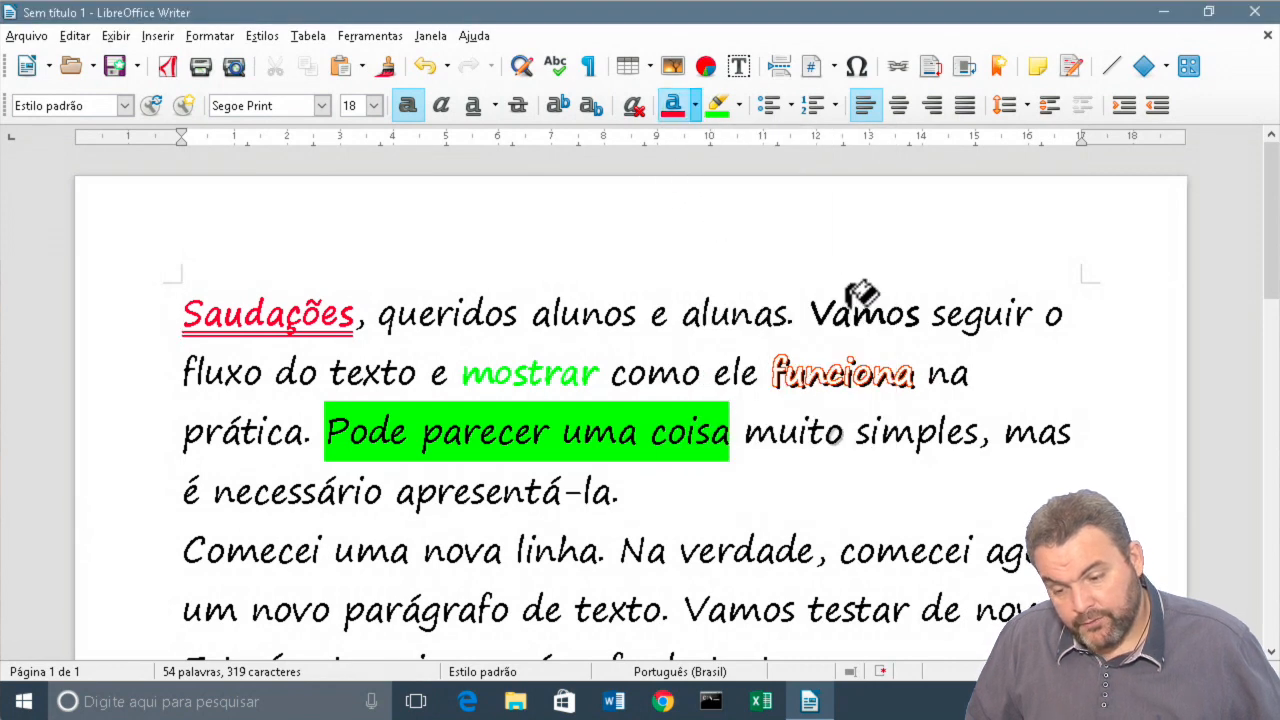
pyautogui.click(858, 315)
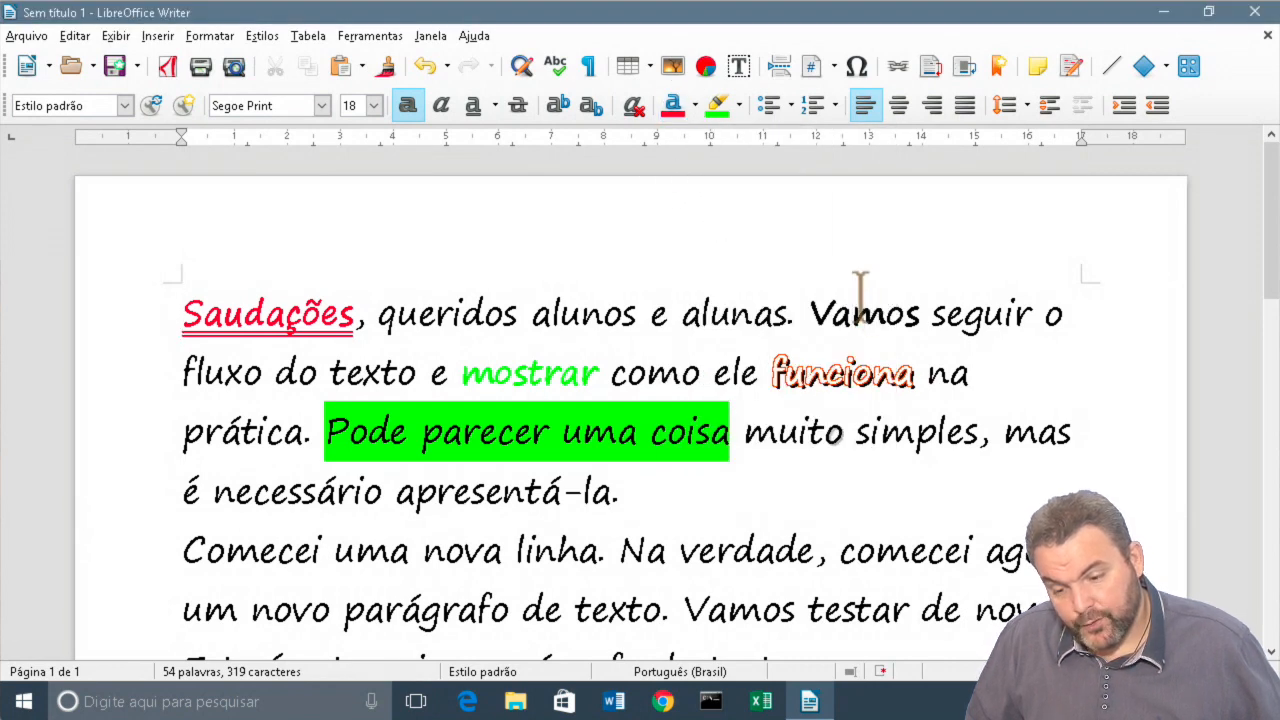
# - Make the word "Vamos" italic and underlined, trying superscript on it and turning superscript off again
pyautogui.click(440, 105)
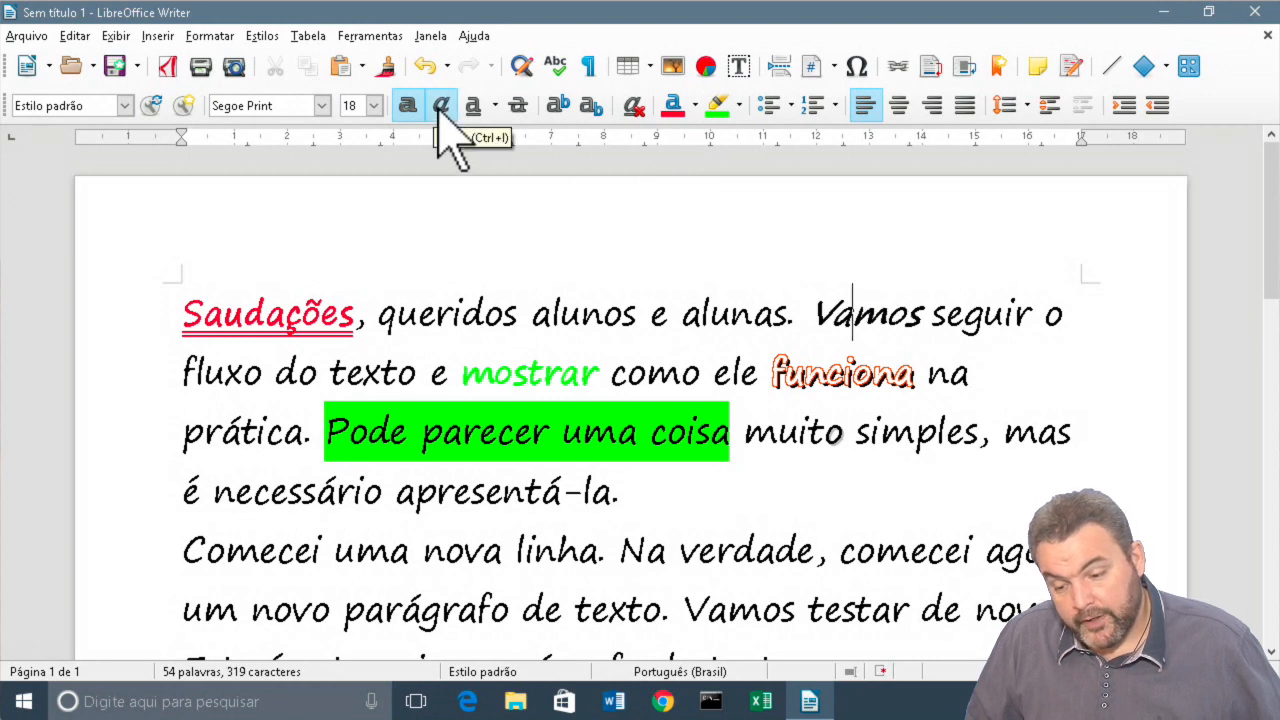
pyautogui.click(473, 105)
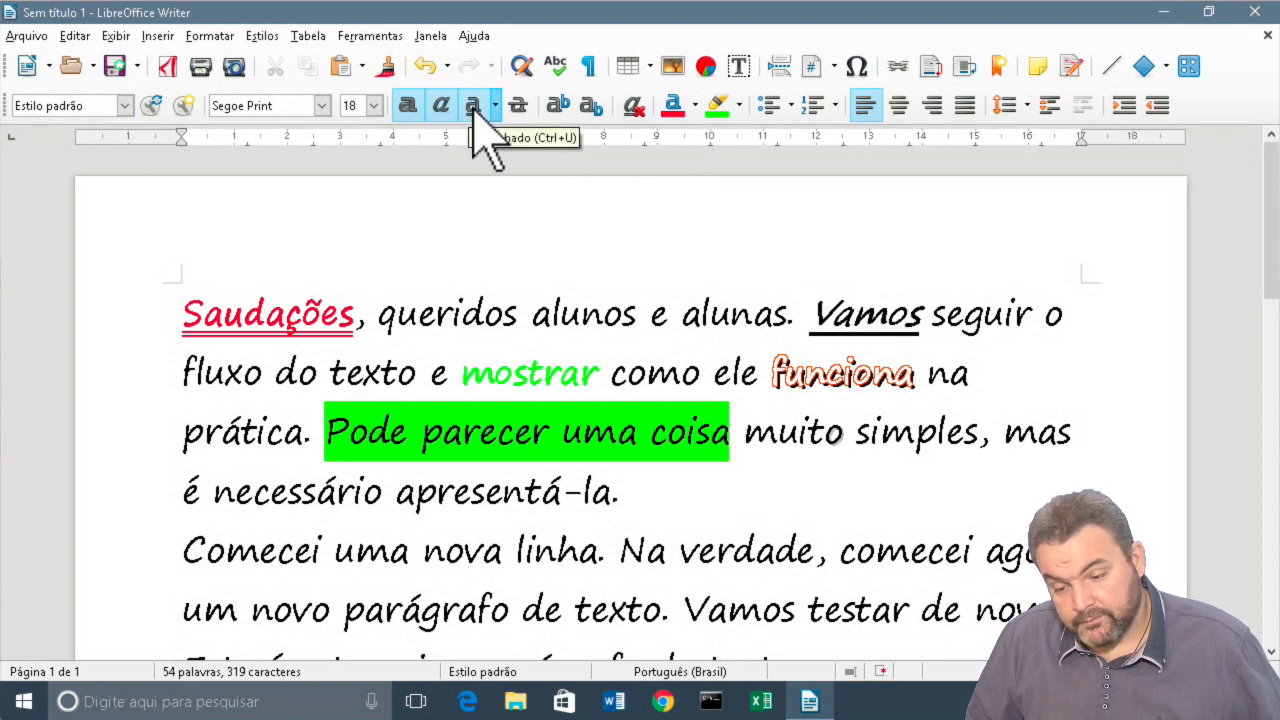
pyautogui.click(560, 105)
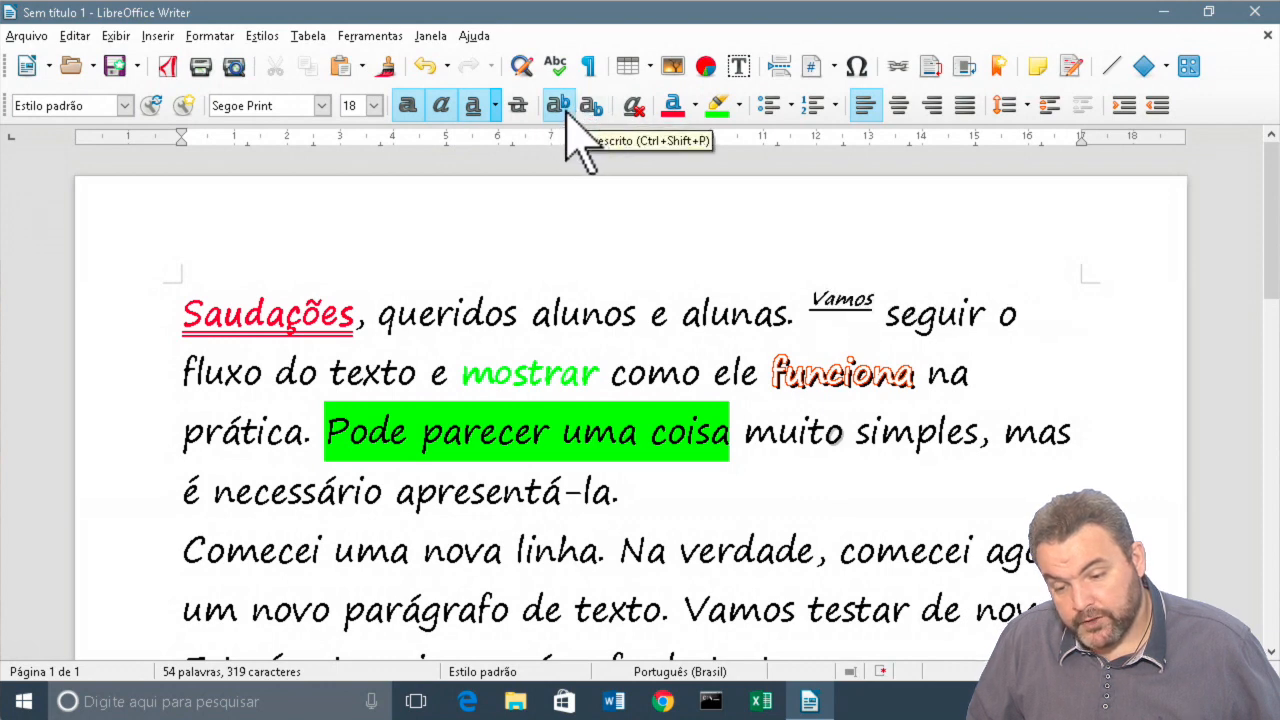
pyautogui.click(560, 105)
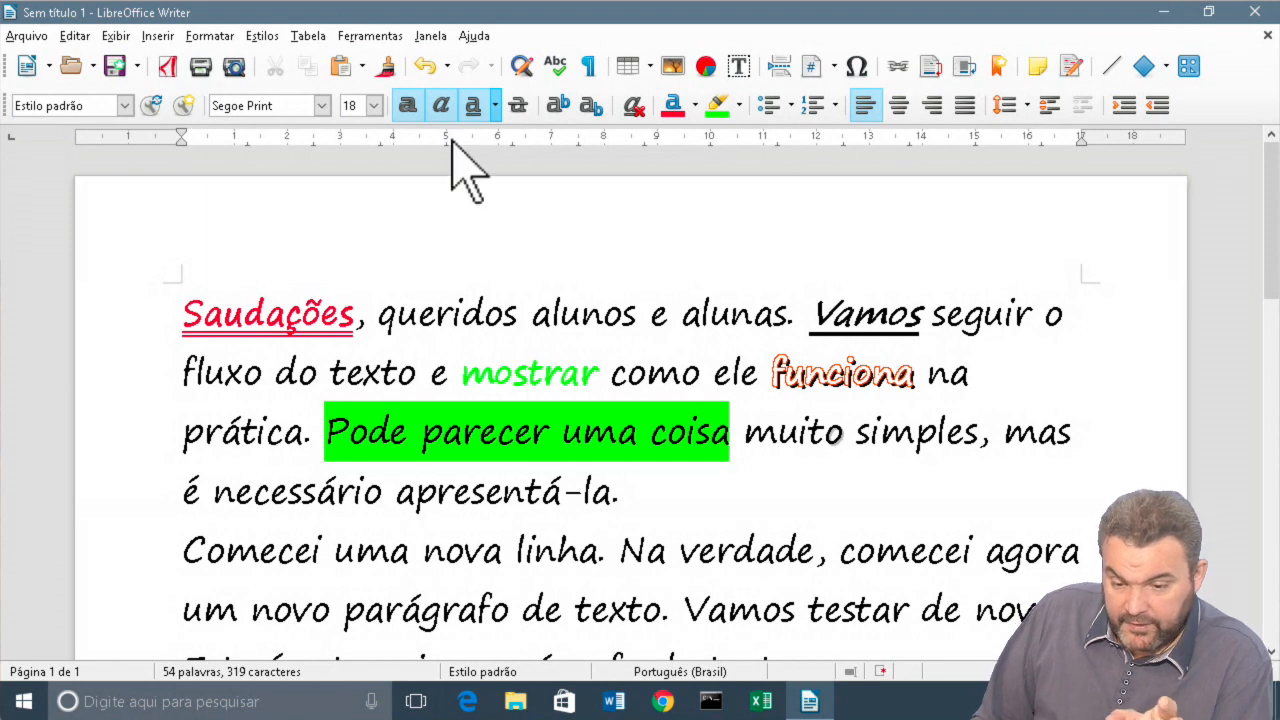
# - Set the font of the word "Vamos" to Arial Black with only the text cursor placed inside it
pyautogui.click(322, 105)
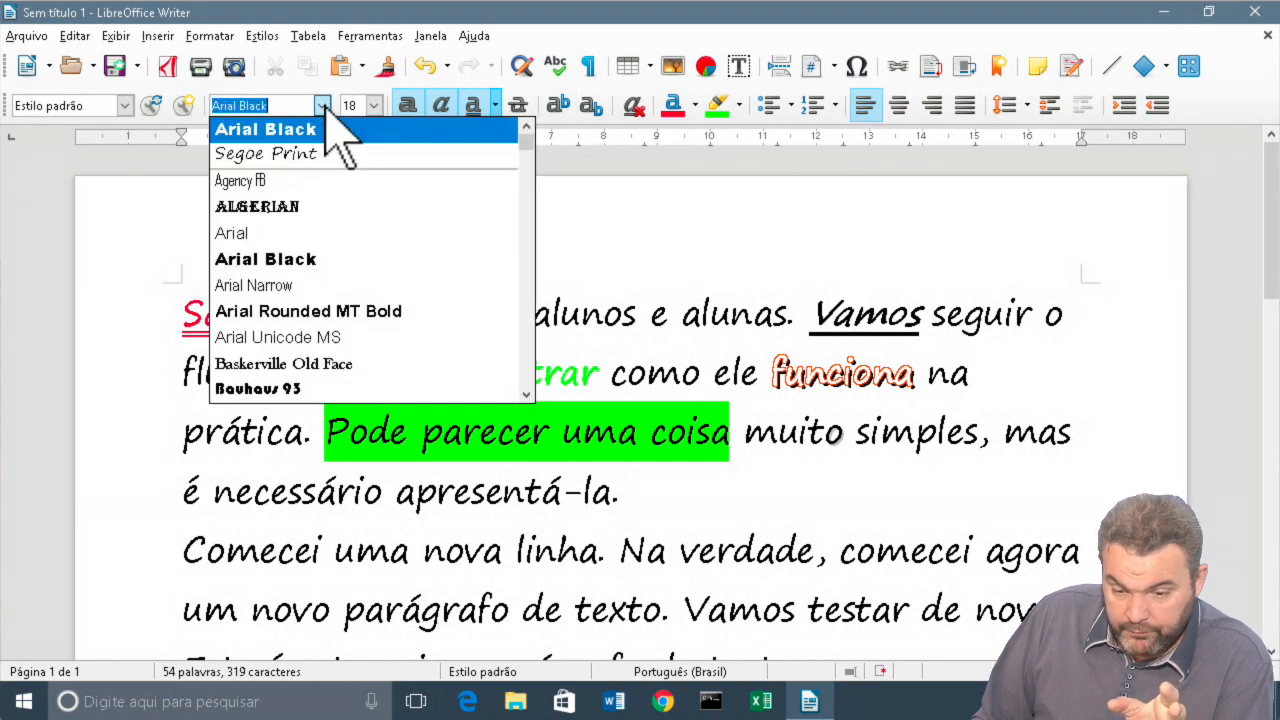
pyautogui.click(326, 130)
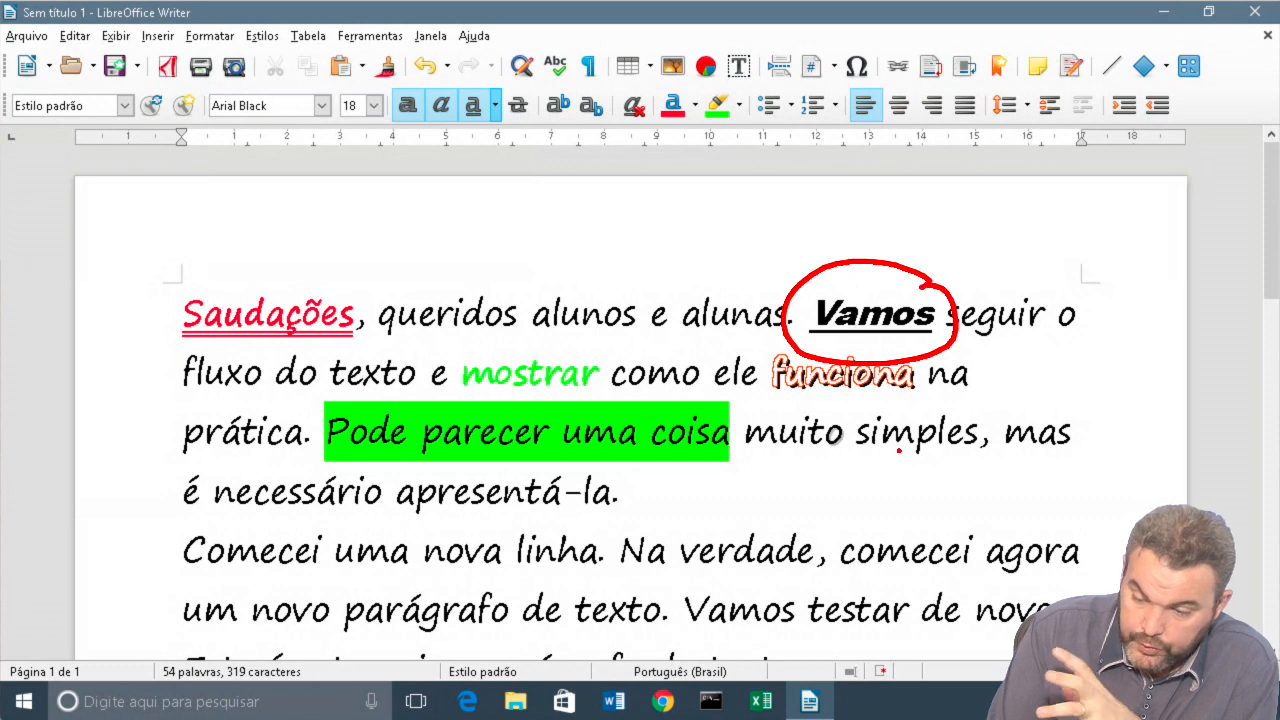
pyautogui.moveTo(784, 297); pyautogui.dragTo(521, 194)
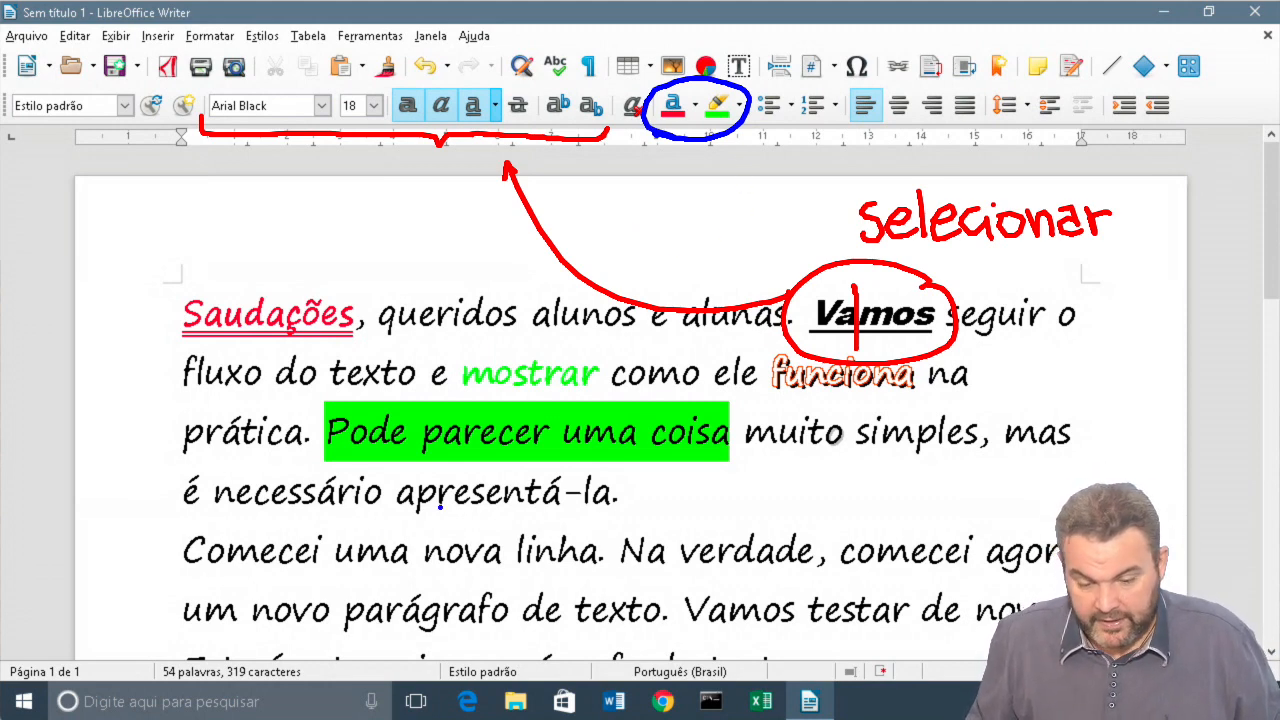
pyautogui.press('Escape')
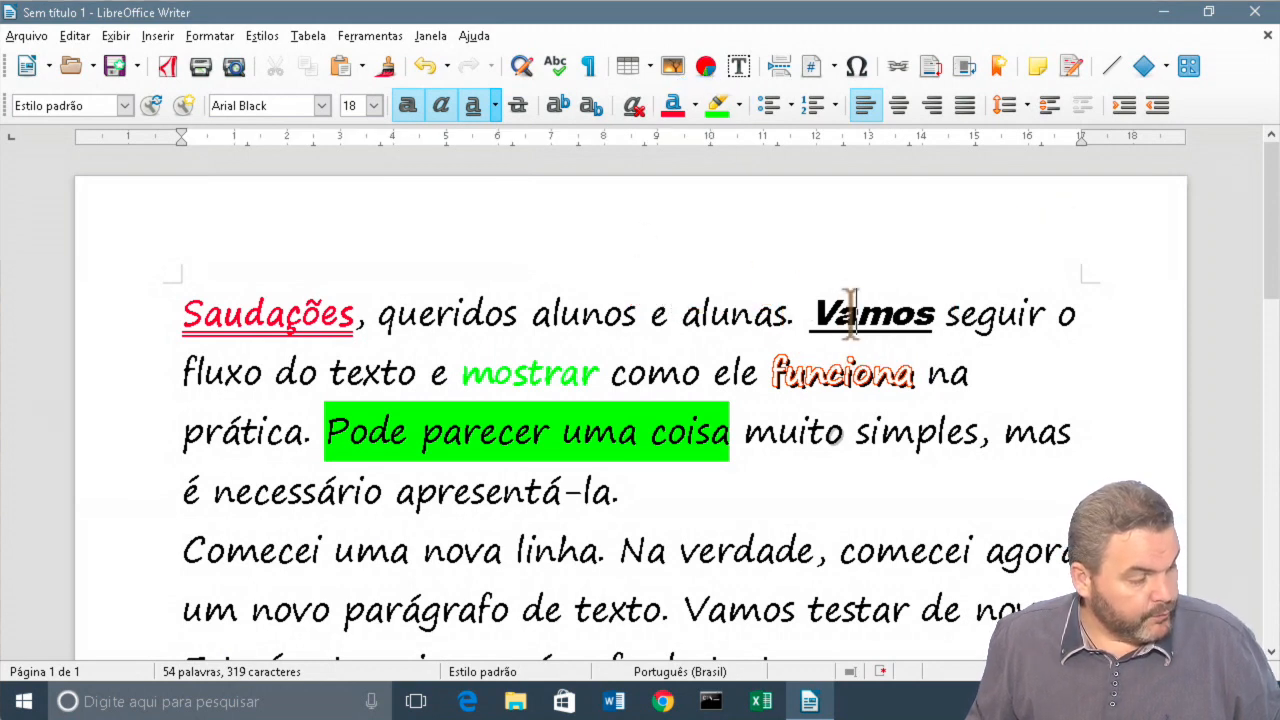
# - Try painting the green highlight over part of the word "Vamos" without selecting it first, and undo it
pyautogui.click(723, 110)
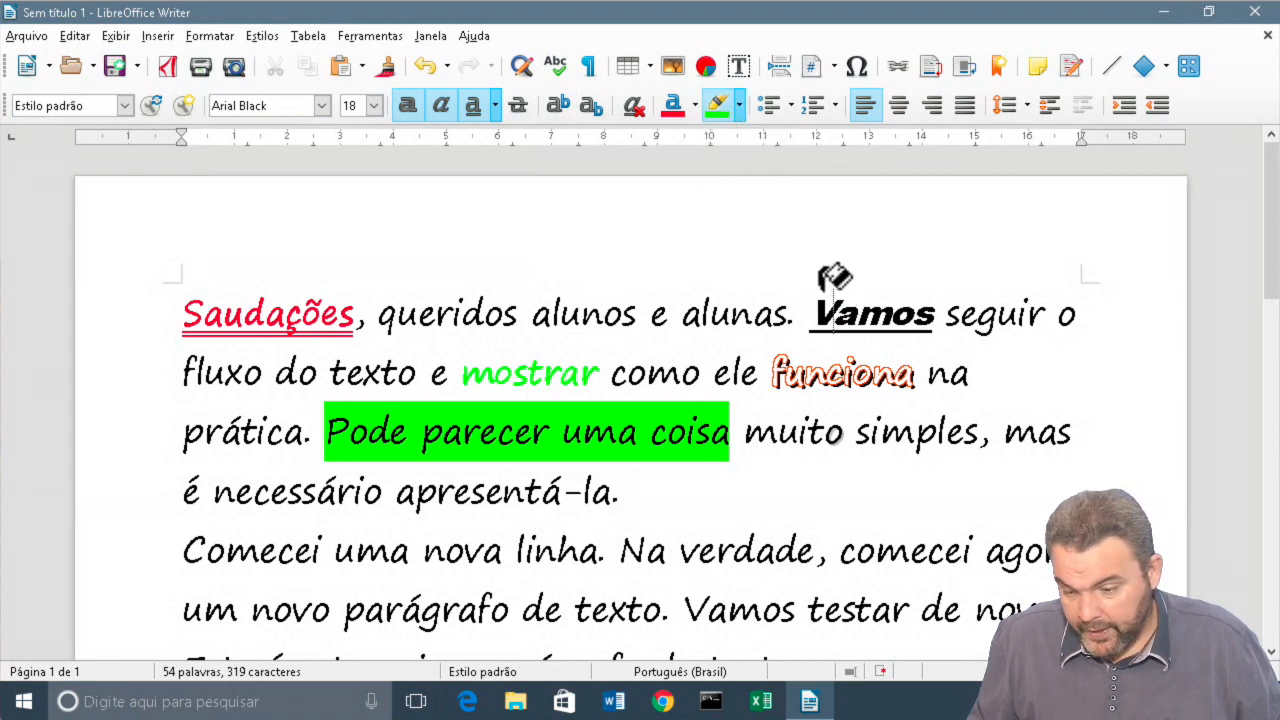
pyautogui.moveTo(833, 292); pyautogui.dragTo(944, 294)
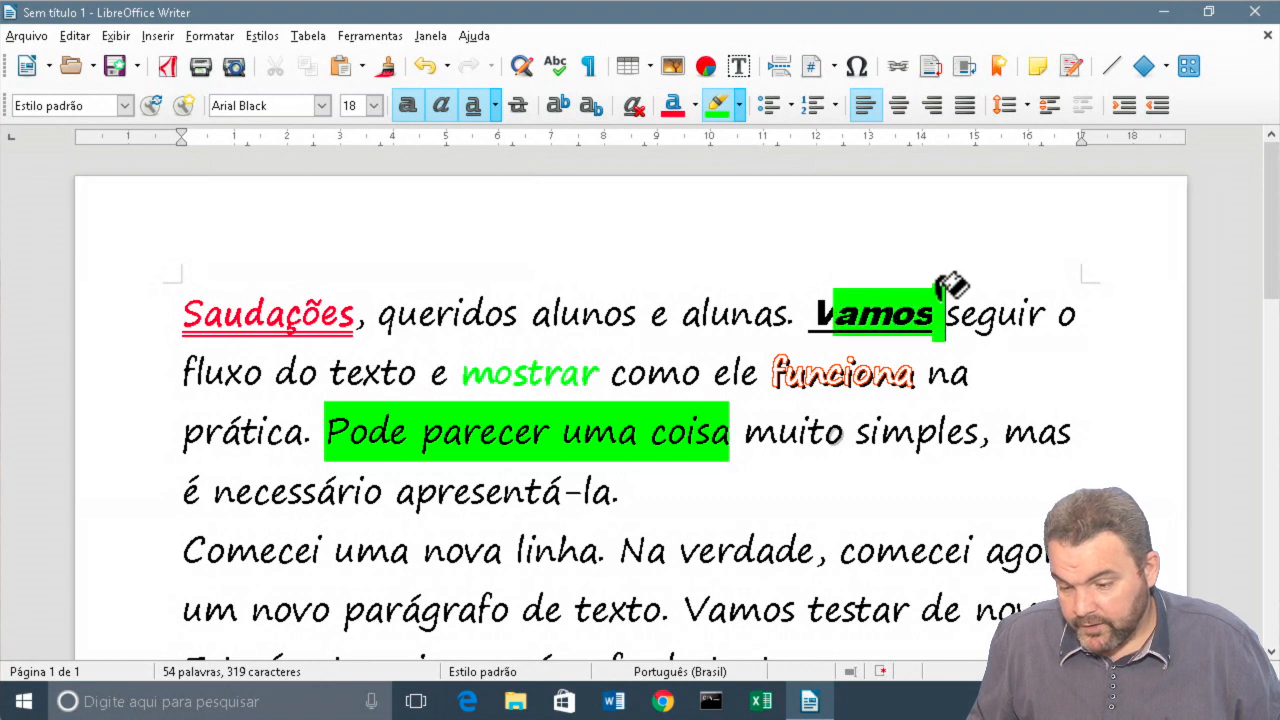
pyautogui.click(1005, 438)
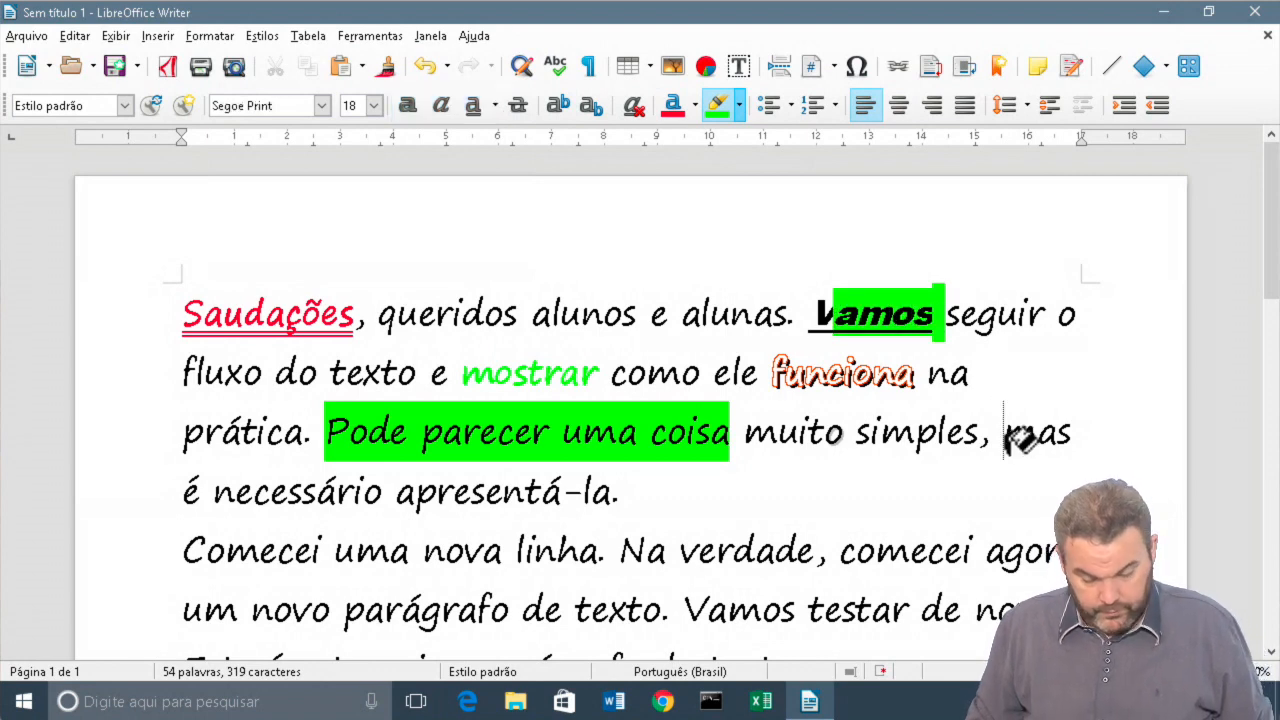
pyautogui.hotkey('ctrl', 'z')
pyautogui.hotkey('ctrl', 'z')
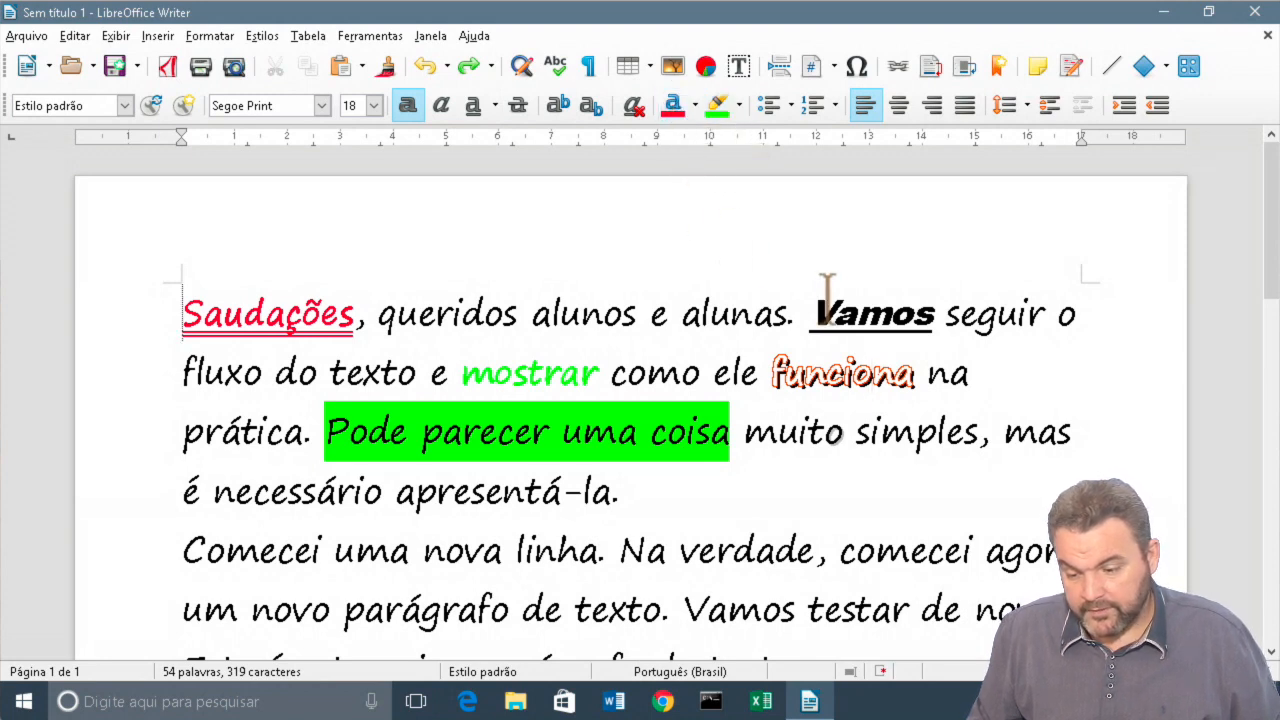
# - Color the phrase "alunos e alunas." in the first line crimson, undoing the painted color and reapplying it to the selected text
pyautogui.click(856, 310)
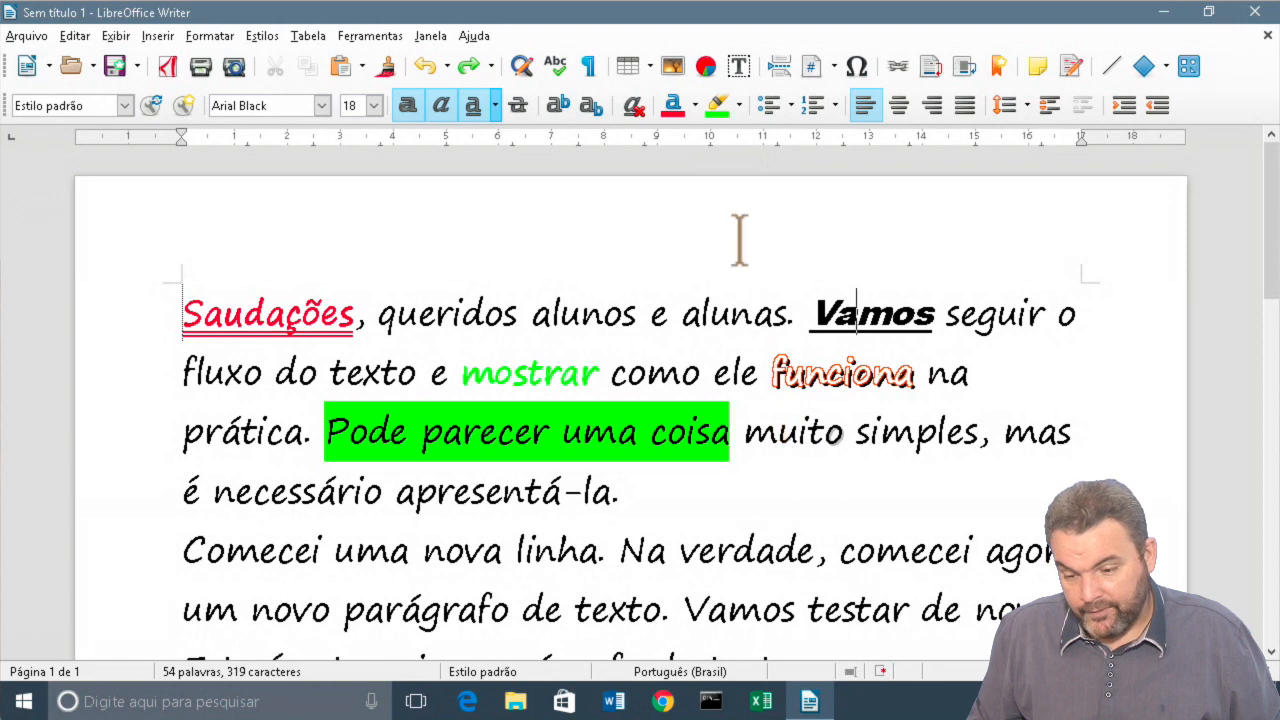
pyautogui.click(673, 104)
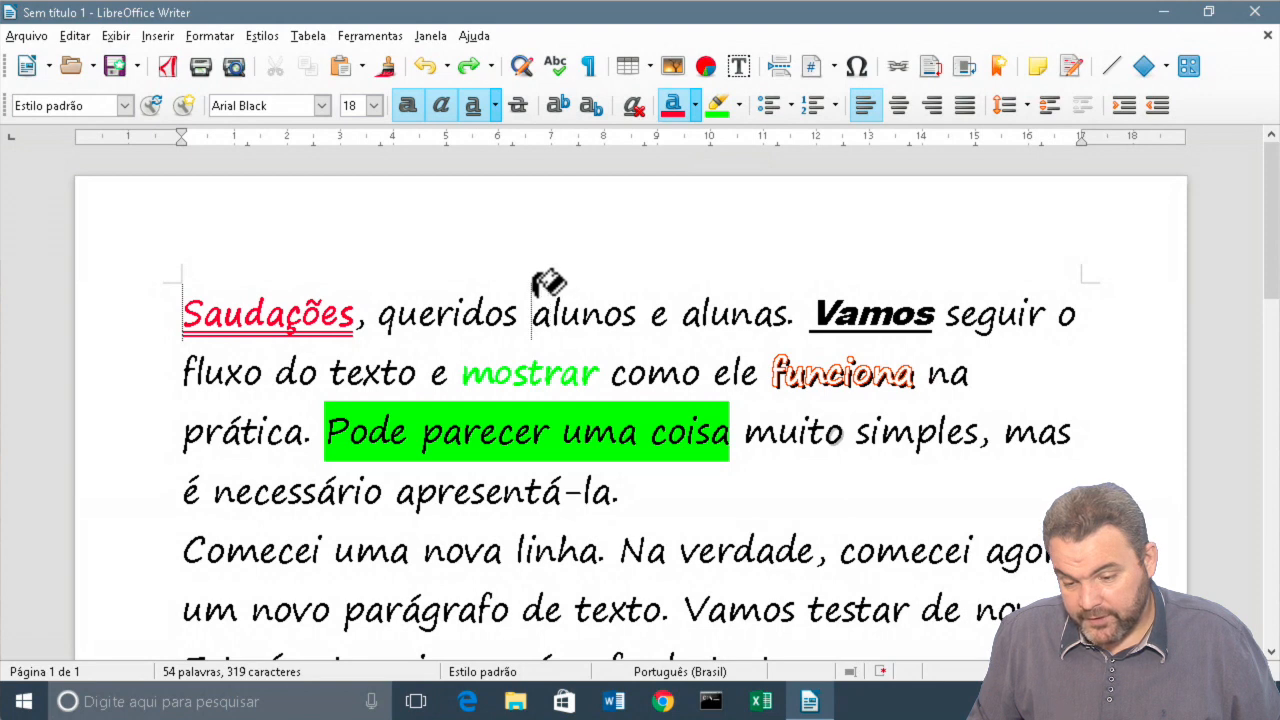
pyautogui.moveTo(549, 283); pyautogui.dragTo(801, 283)
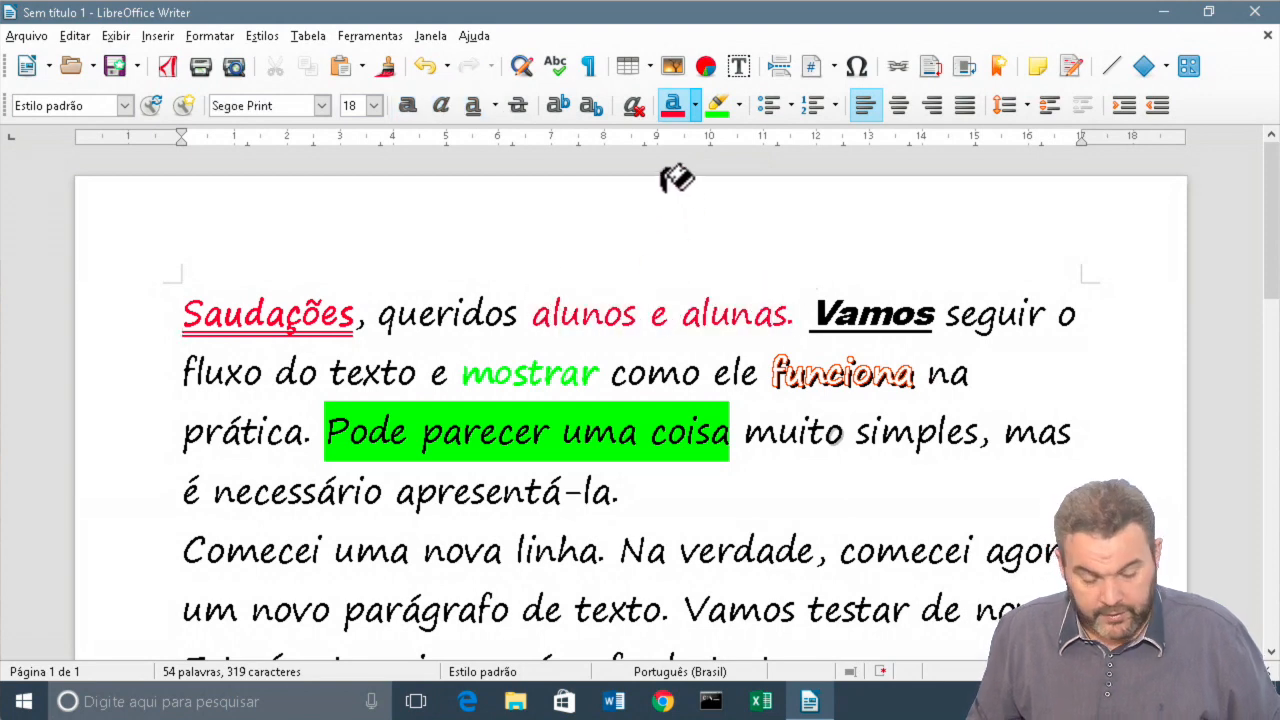
pyautogui.hotkey('ctrl', 'z')
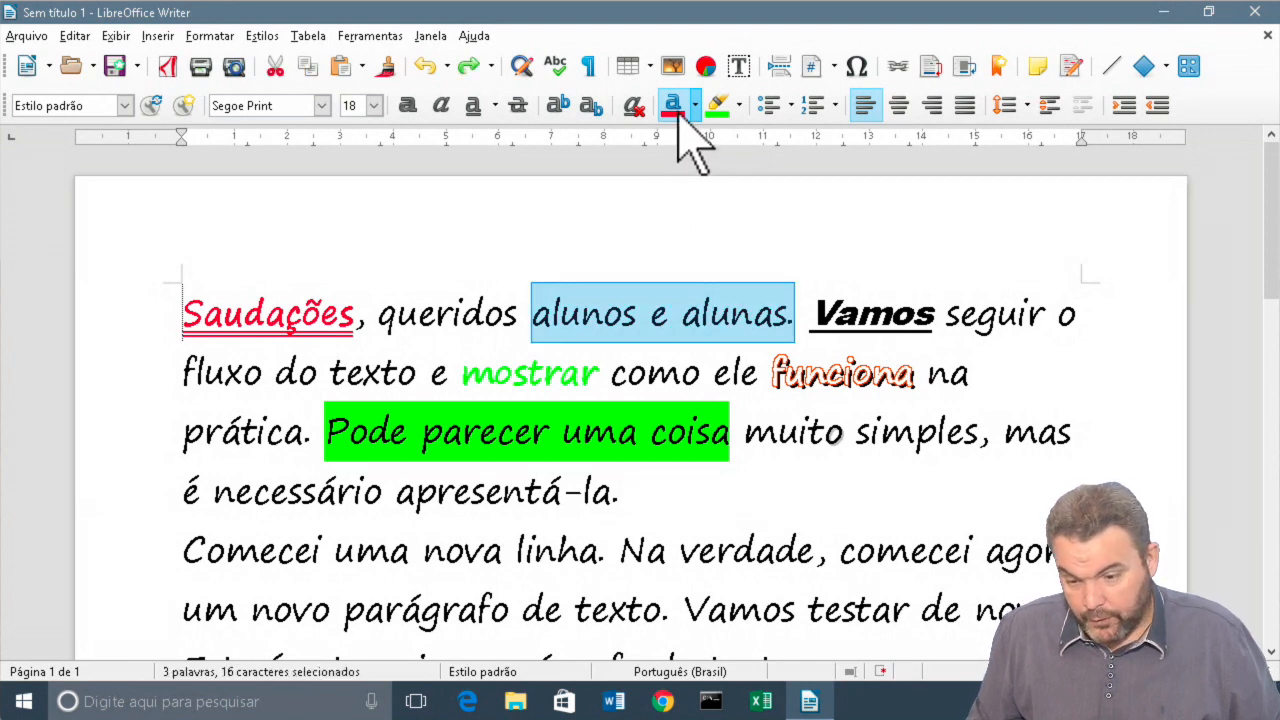
pyautogui.click(678, 113)
pyautogui.click(668, 178)
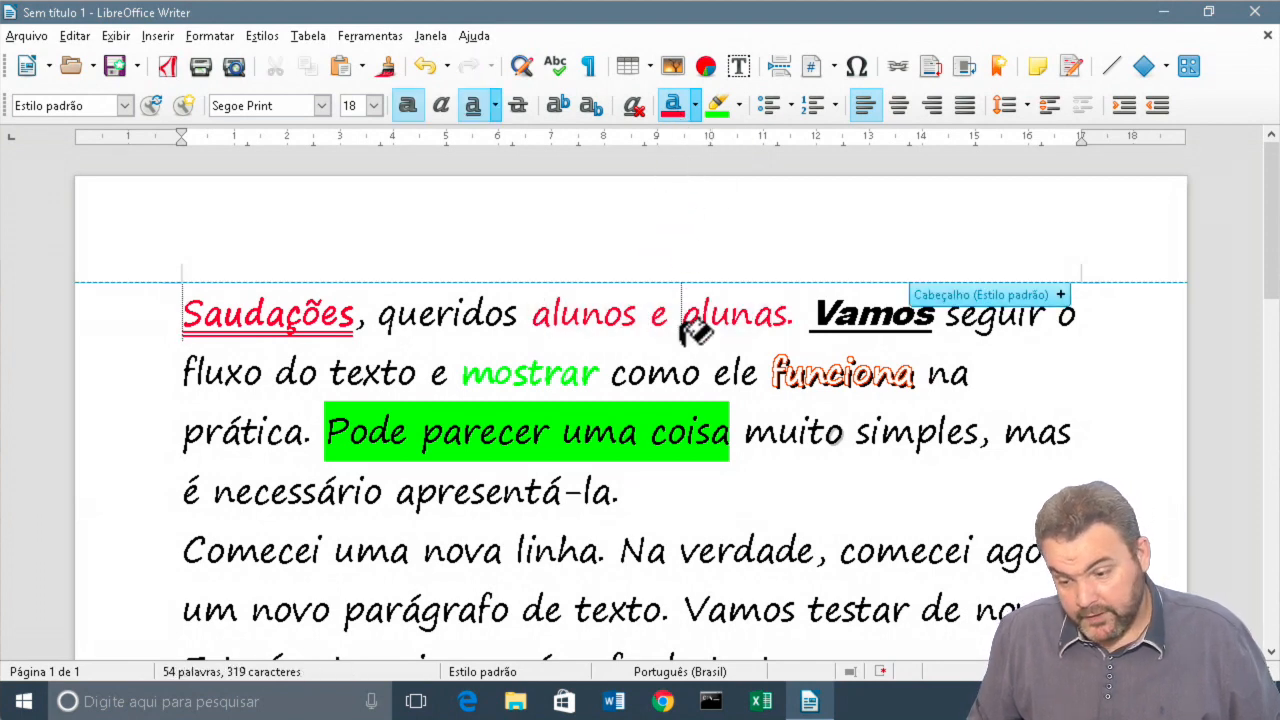
pyautogui.click(748, 430)
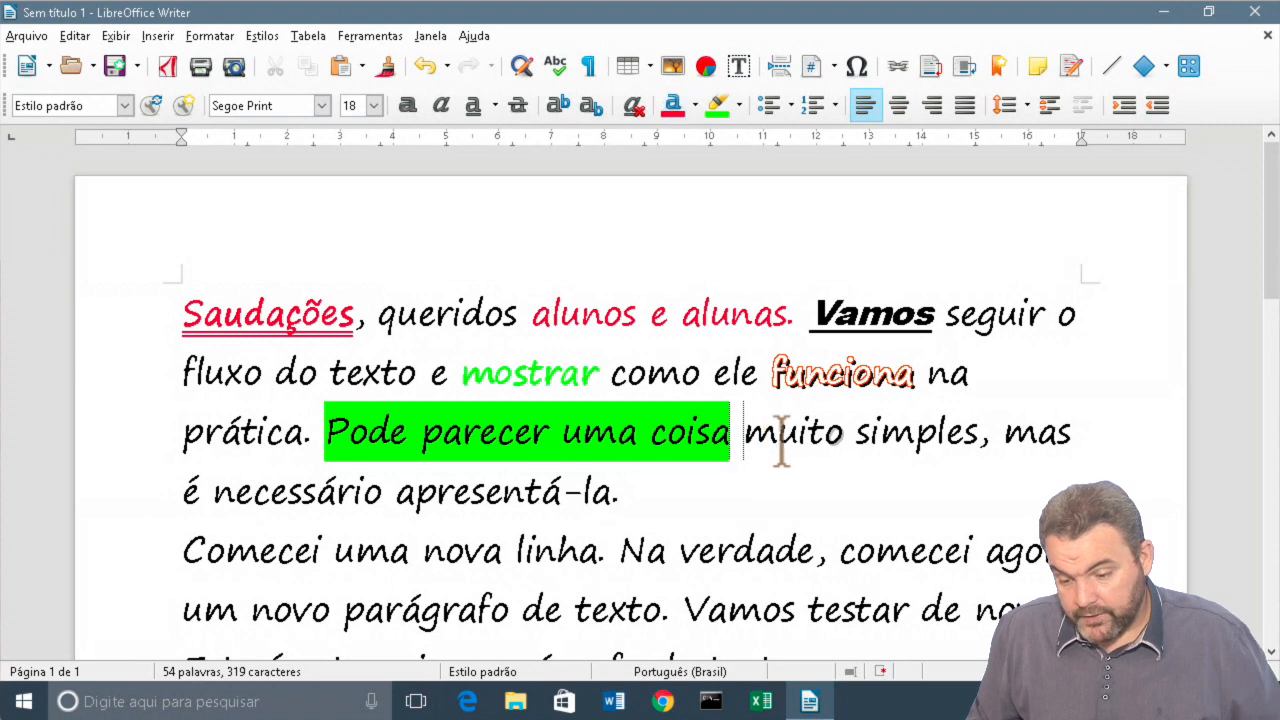
# - Apply the crimson font color and the green highlight to the selected words "muito simples" in the third line
pyautogui.moveTo(751, 430); pyautogui.dragTo(978, 412)
pyautogui.click(672, 104)
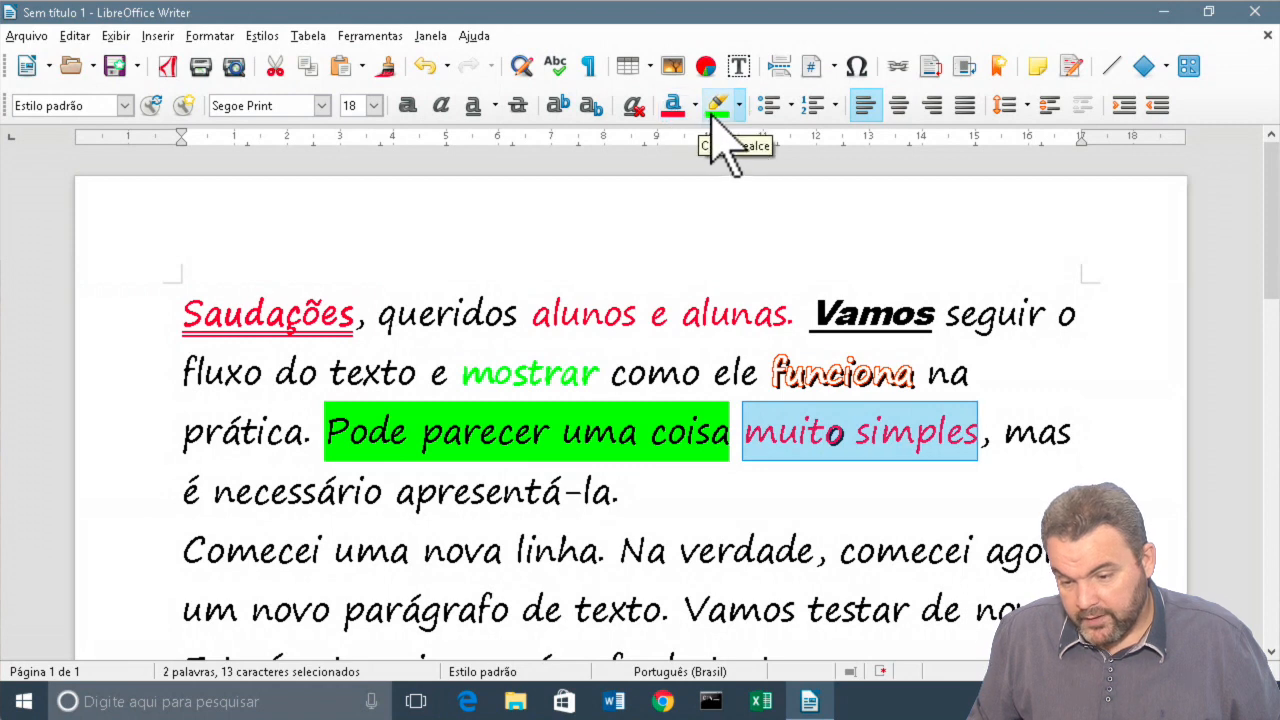
pyautogui.click(717, 104)
pyautogui.click(696, 311)
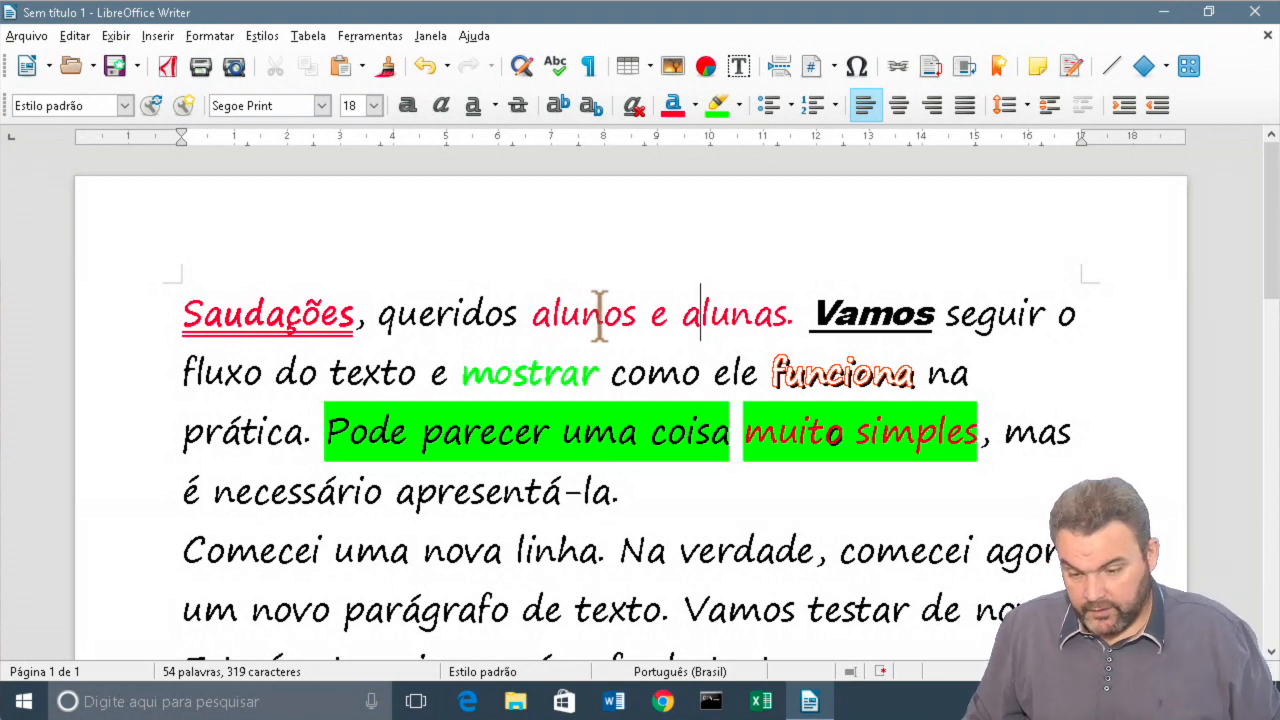
# - Open the character formatting for the word "necessário" with the cursor inside it and choose the SimSun font
pyautogui.click(246, 505)
pyautogui.press('super+plus')
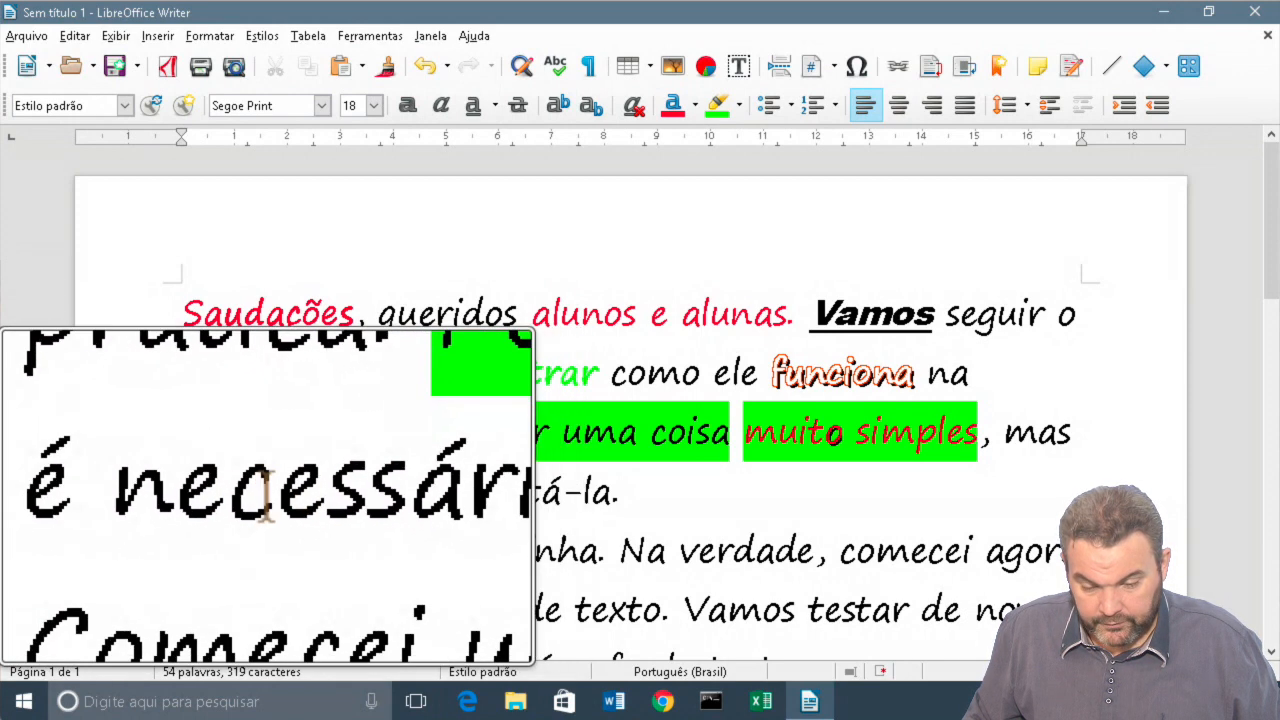
pyautogui.press('super+Escape')
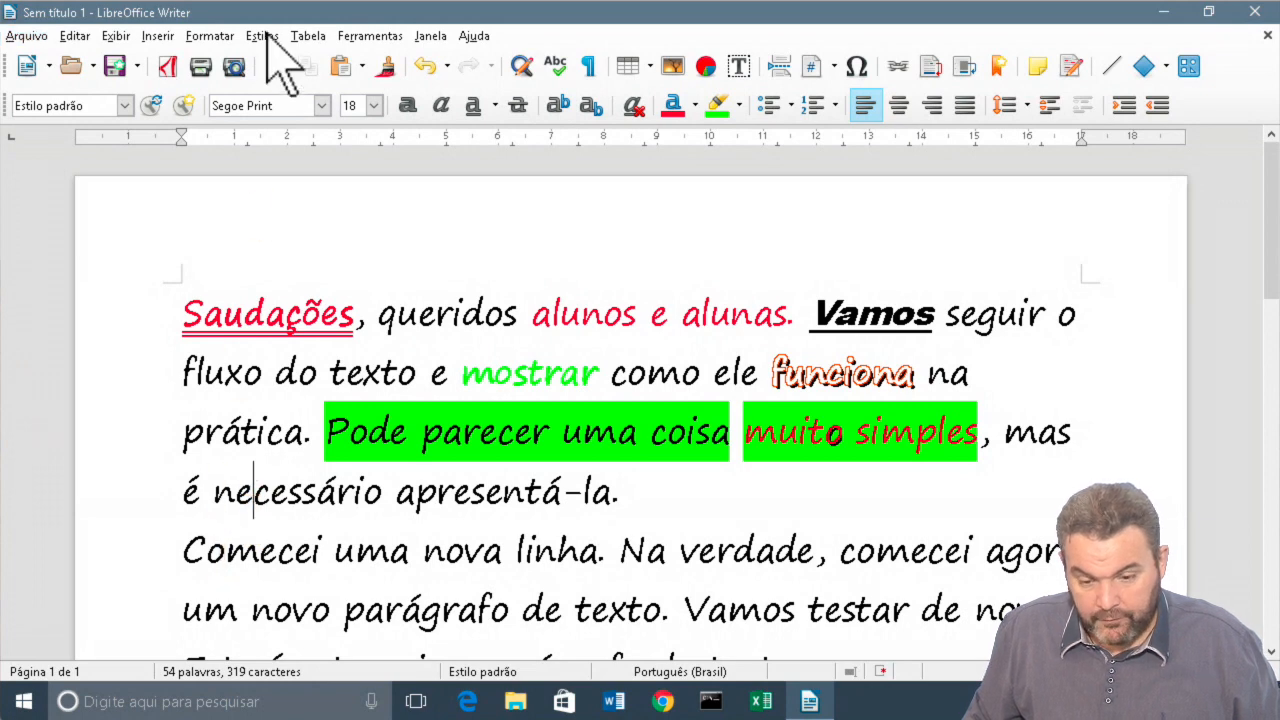
pyautogui.click(209, 35)
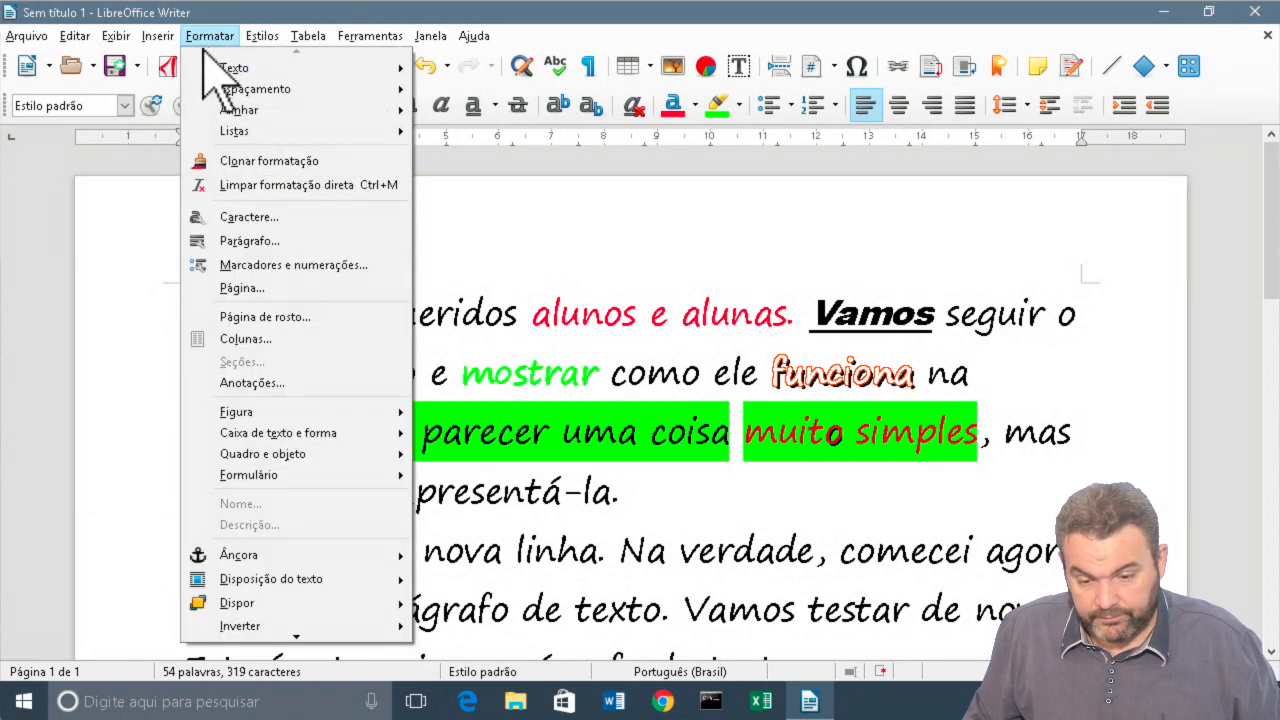
pyautogui.click(282, 216)
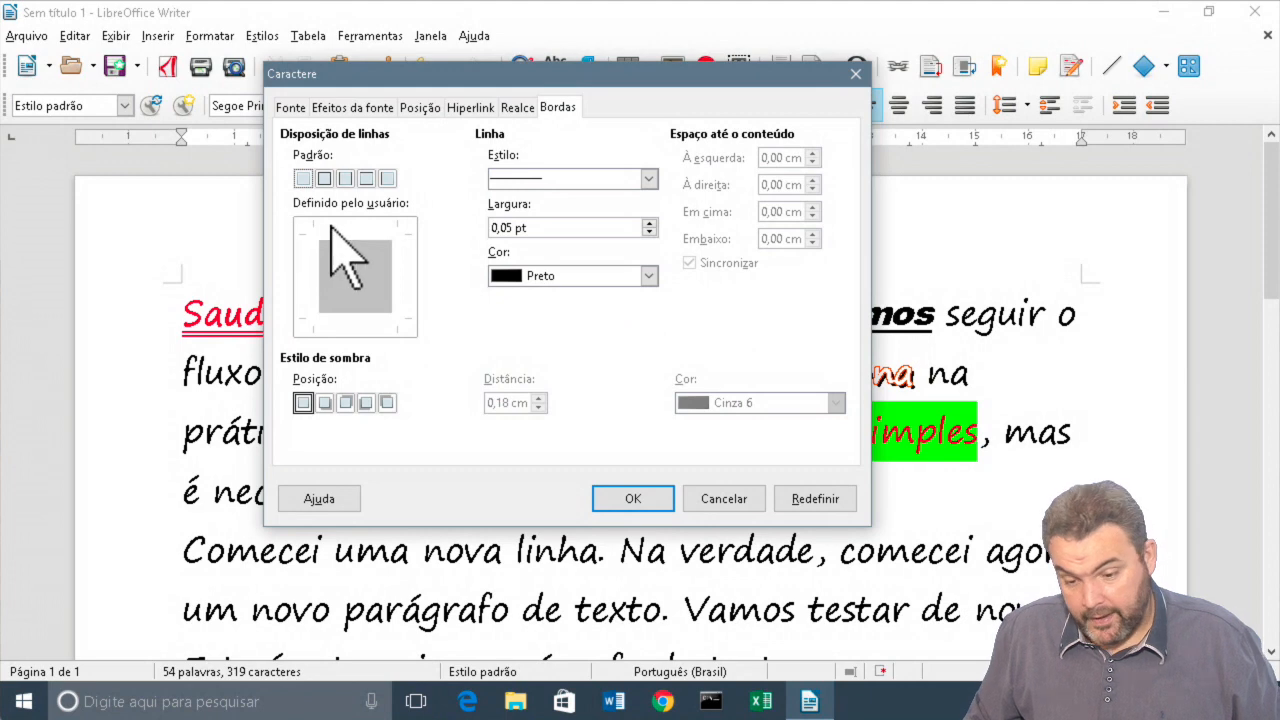
pyautogui.click(290, 107)
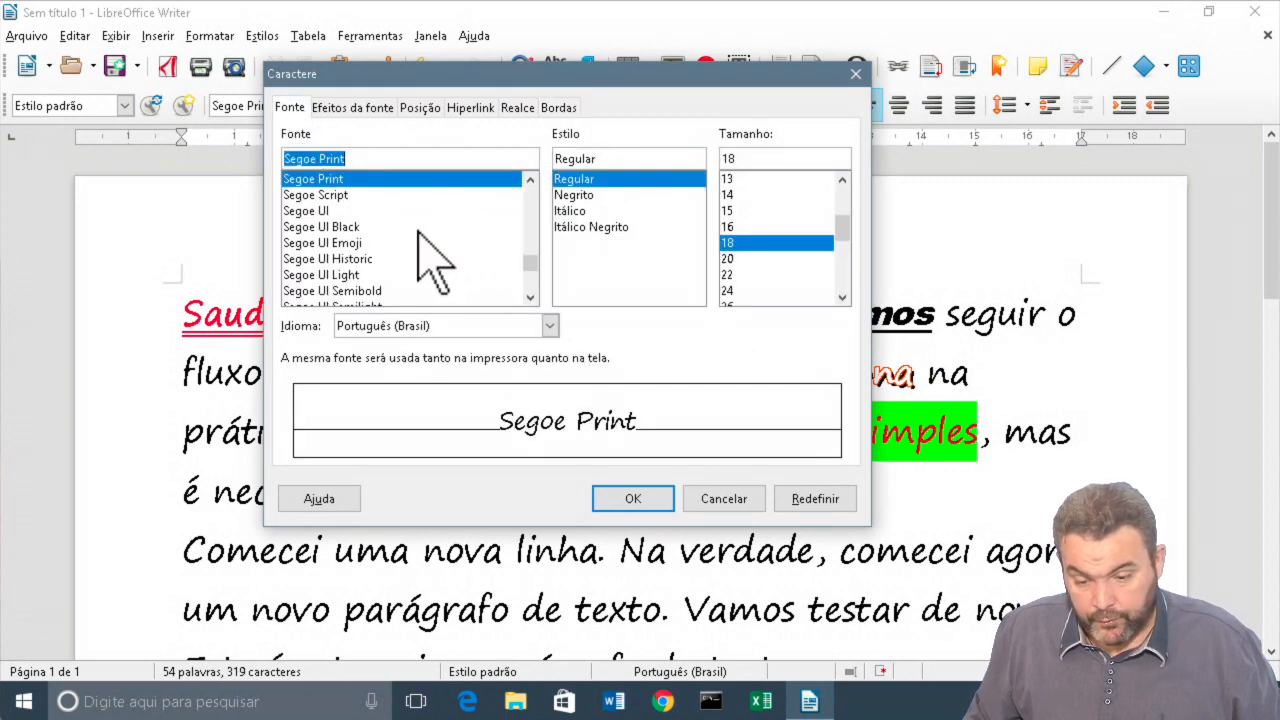
pyautogui.click(386, 243)
pyautogui.click(363, 228)
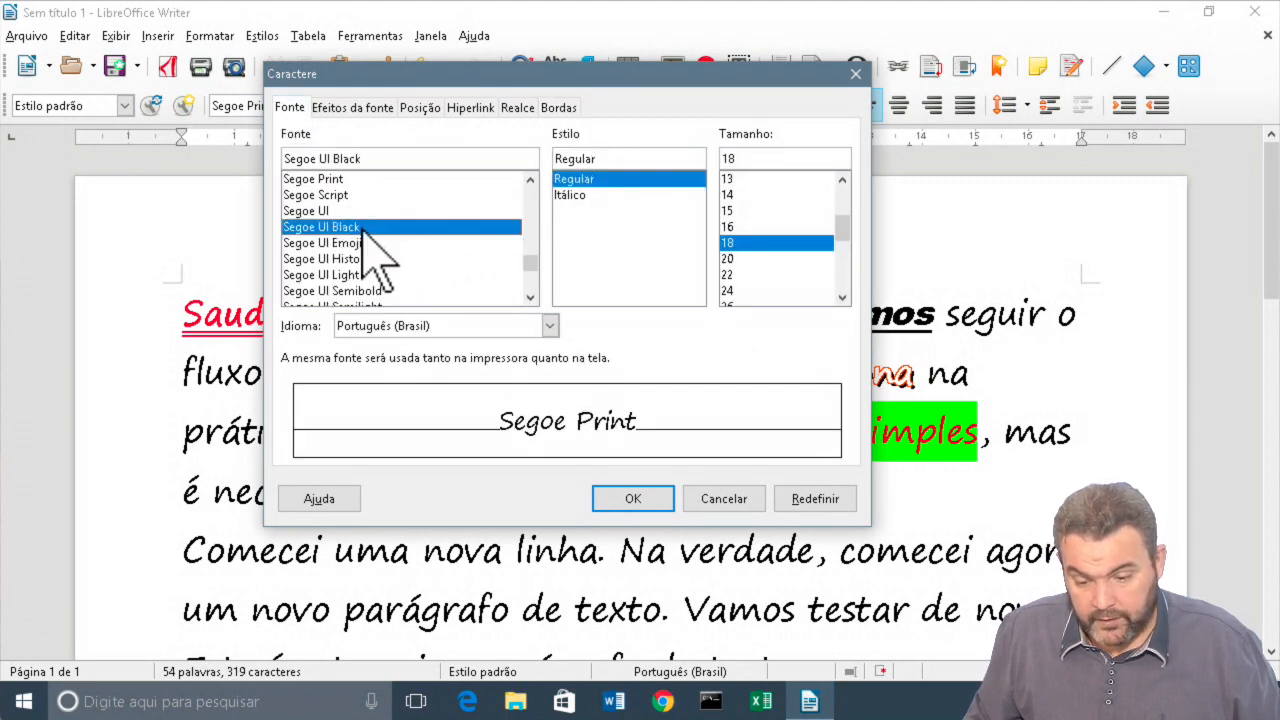
pyautogui.click(371, 211)
pyautogui.click(378, 180)
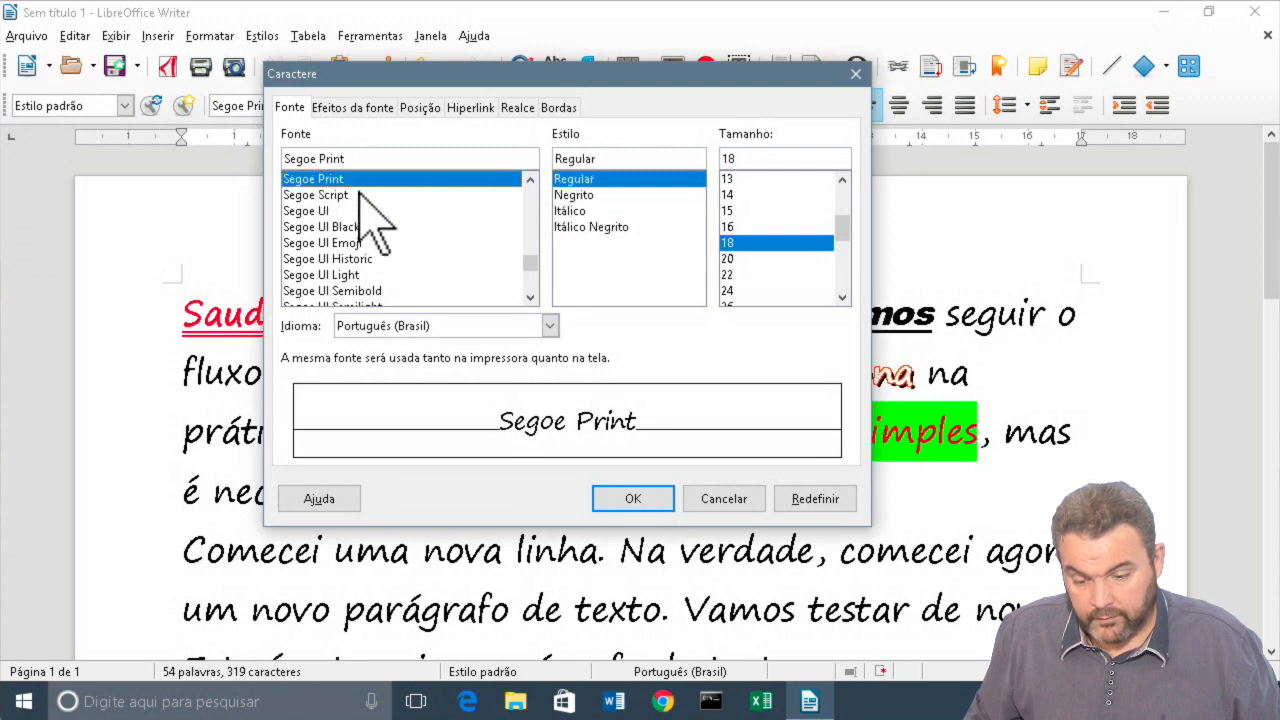
pyautogui.scroll(-3, 378, 210)
pyautogui.click(376, 197)
pyautogui.click(375, 212)
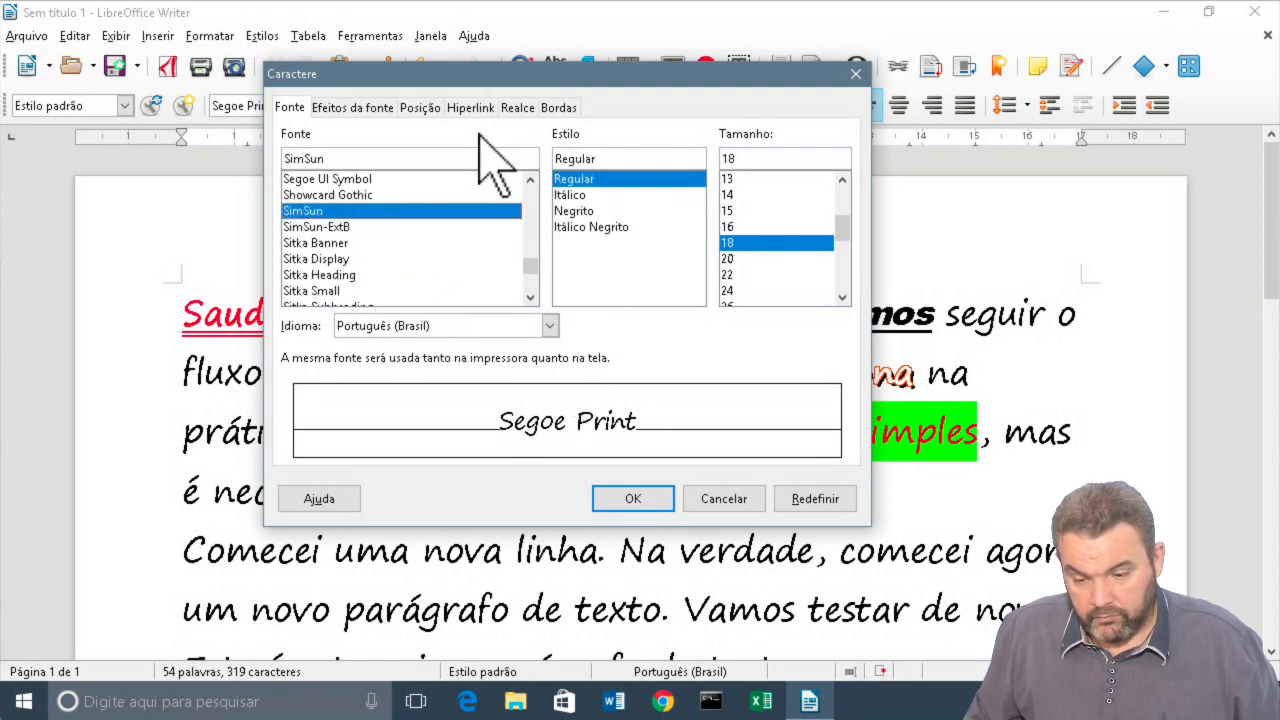
# - Add the outline and shadow effects and the bold style to the word "necessário" and apply the character formatting
pyautogui.click(372, 112)
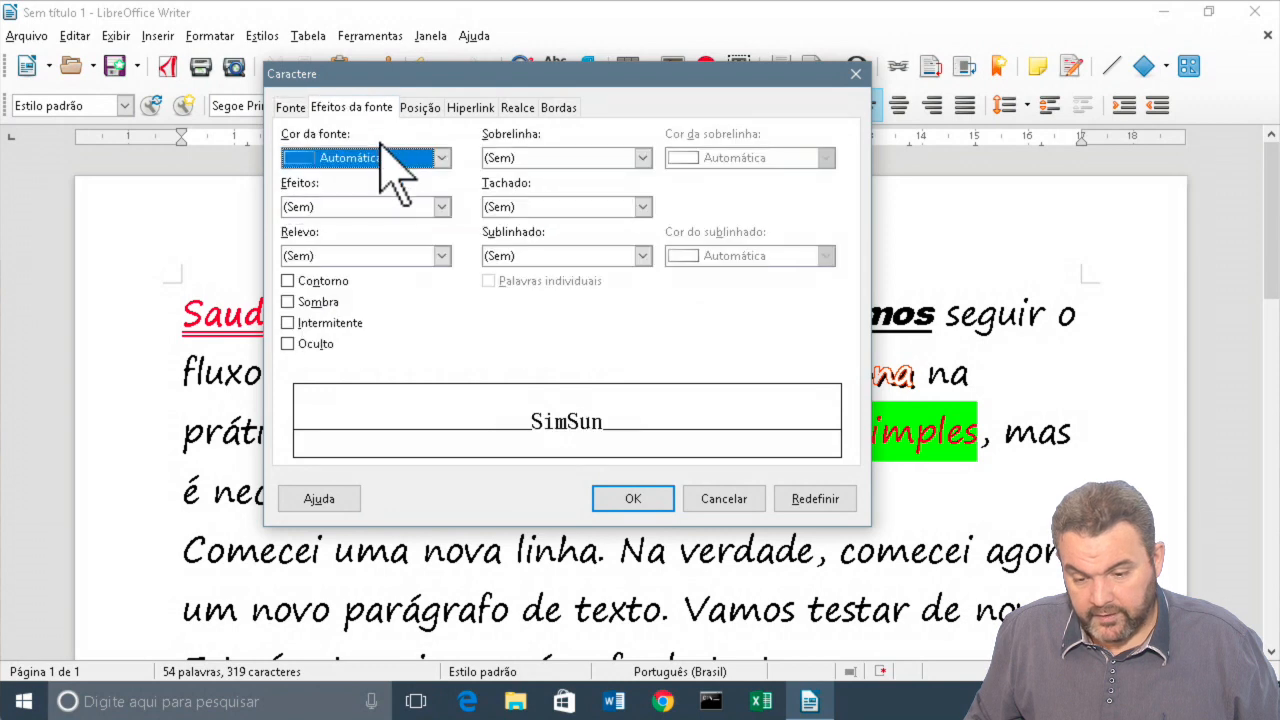
pyautogui.click(323, 281)
pyautogui.click(318, 301)
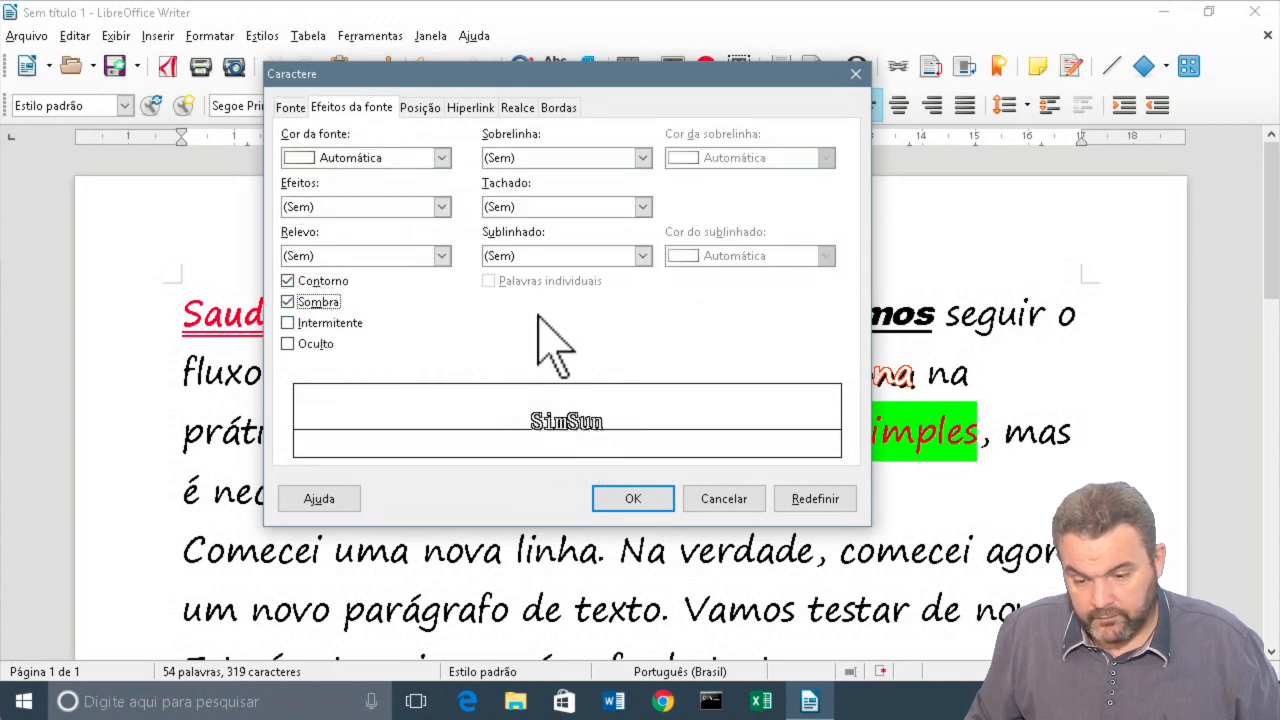
pyautogui.click(296, 108)
pyautogui.click(574, 211)
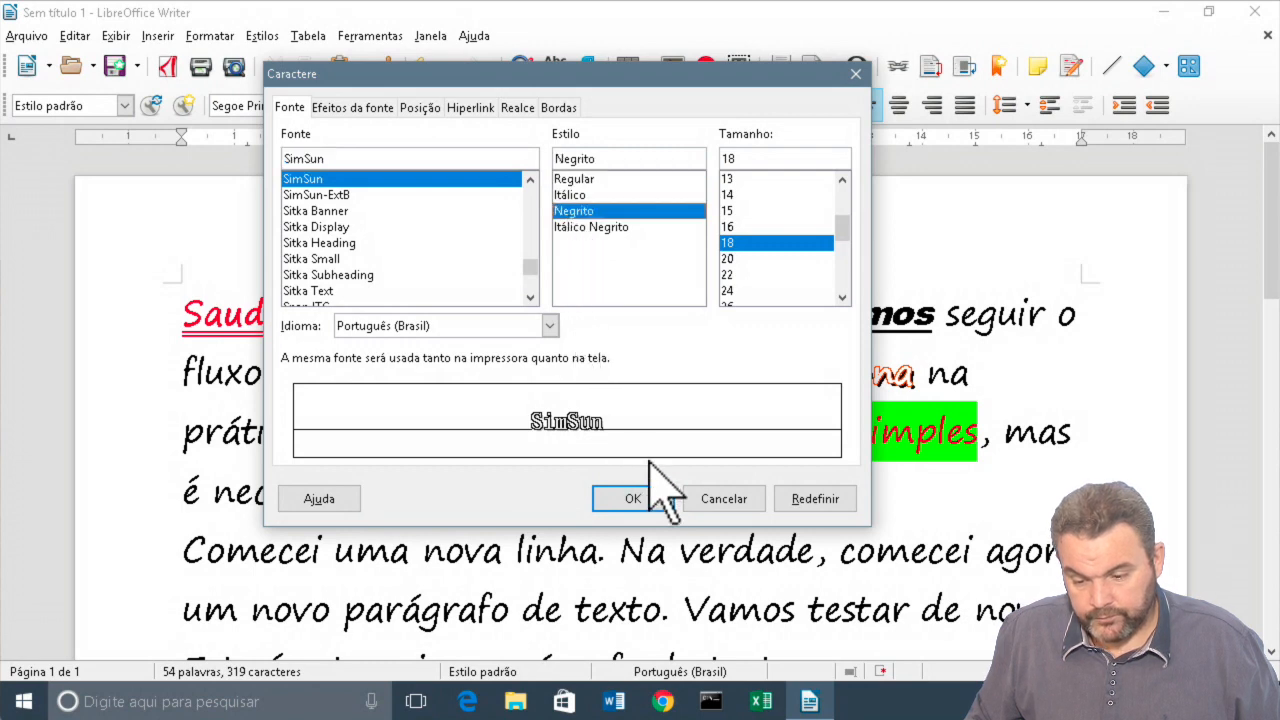
pyautogui.click(633, 498)
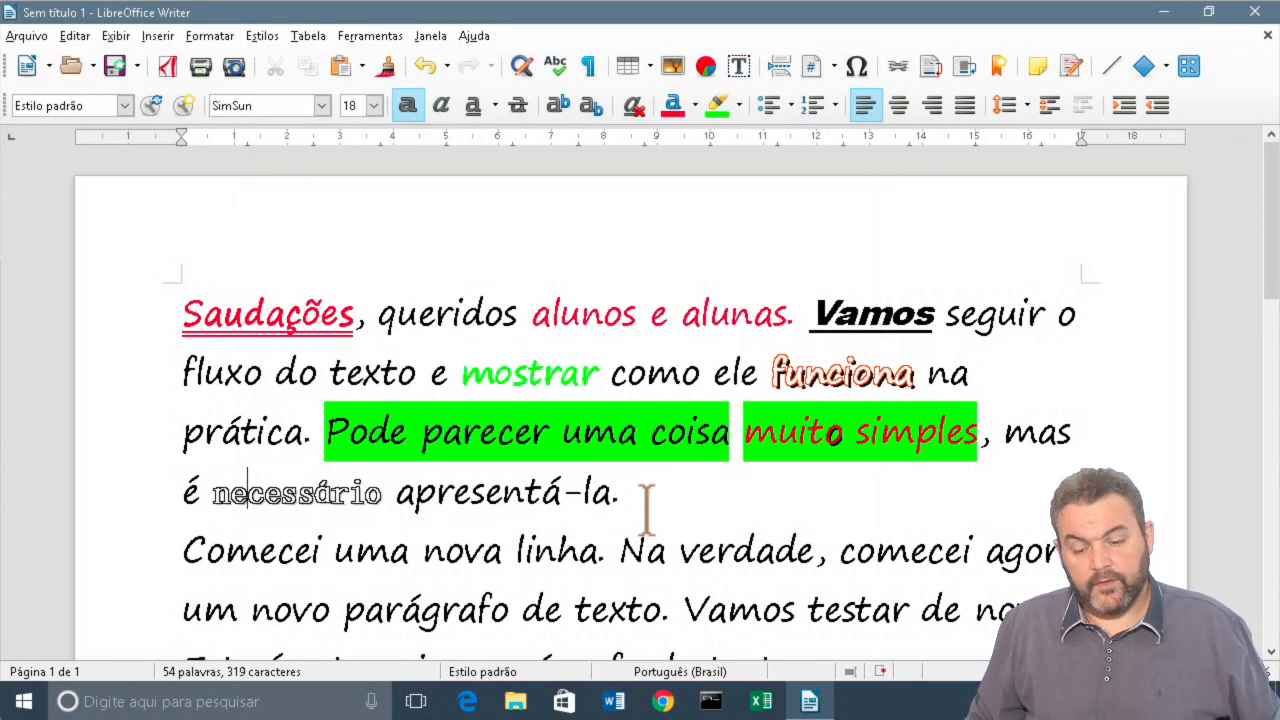